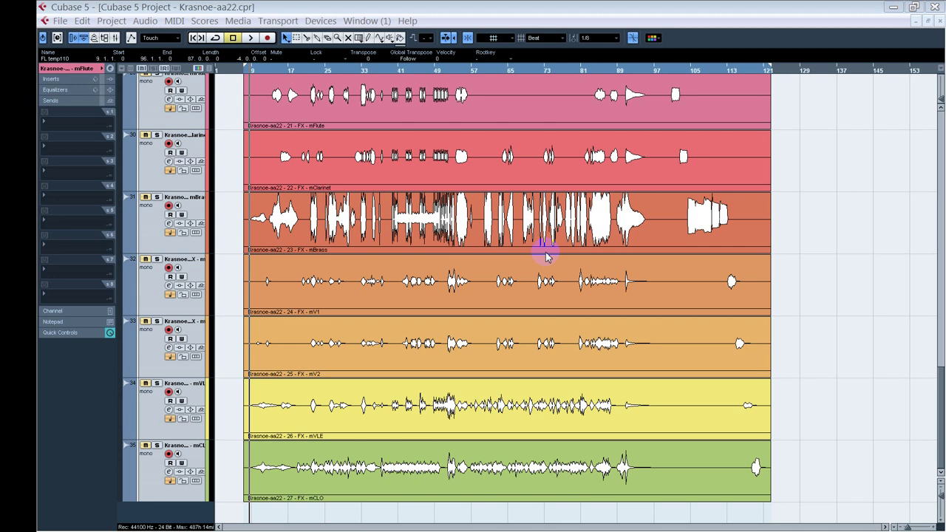
Show the transport panel and review the MIDI instrument tracks and the bounced audio tracks from mFlute to mCLO
key("F2")
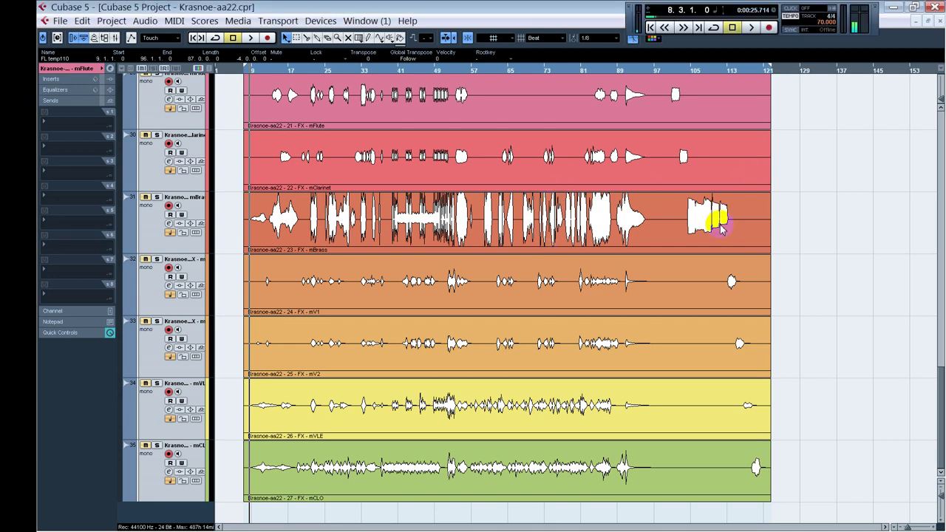
scroll(714, 215, "up", 5)
scroll(718, 224, "up", 10)
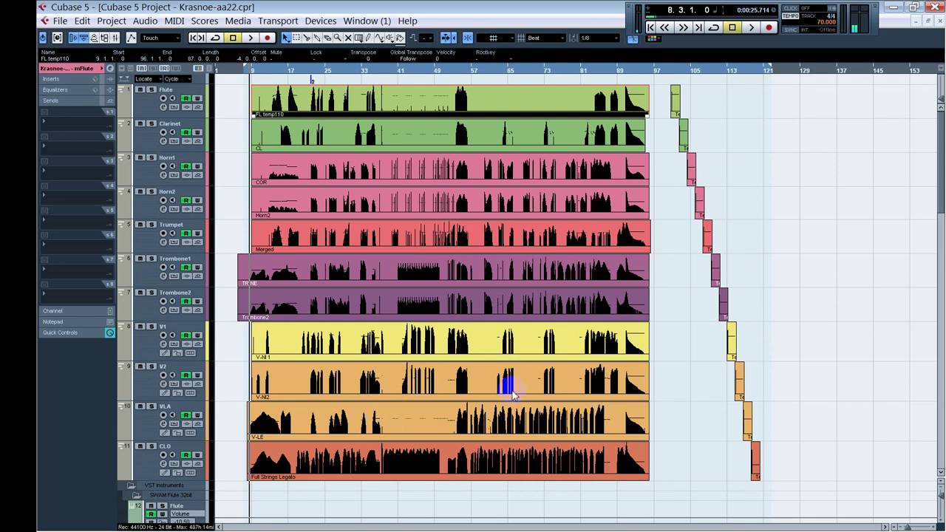
scroll(480, 390, "down", 15)
scroll(332, 274, "up", 2)
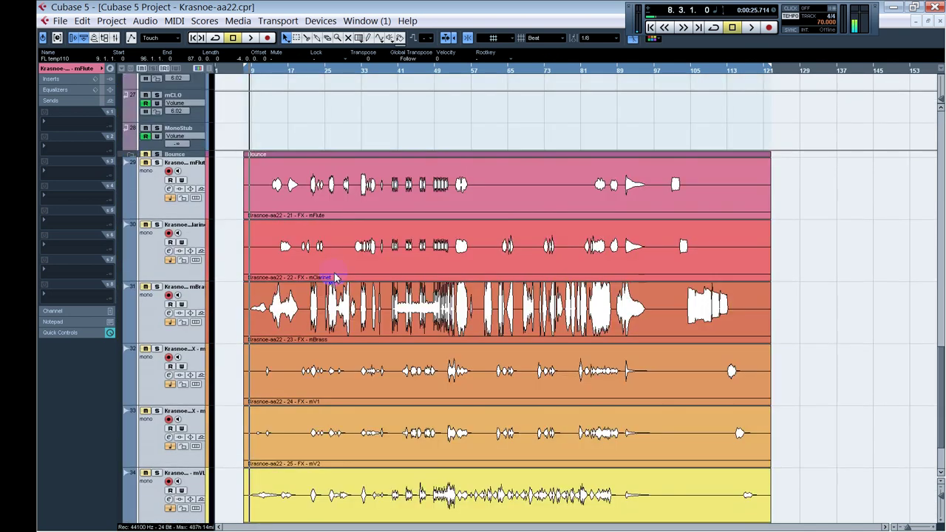
scroll(938, 377, "down", 2)
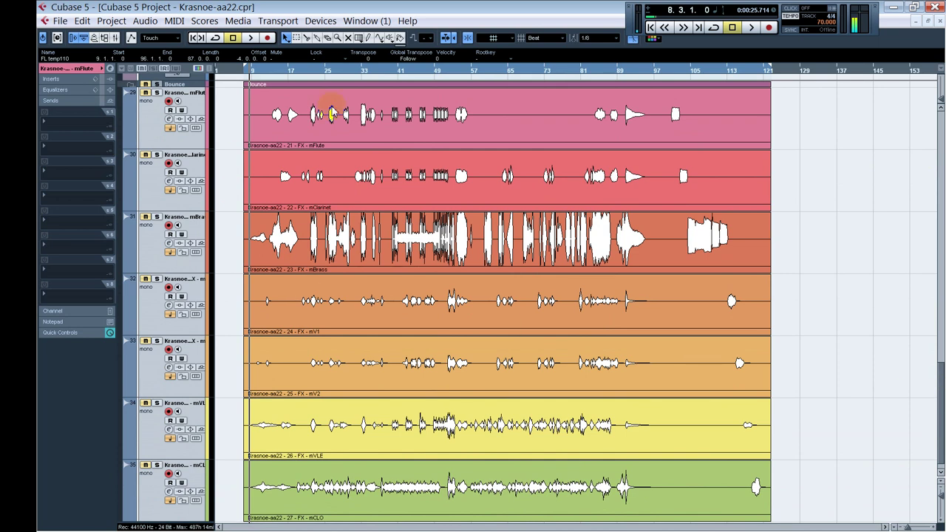
Locate the playhead at bars 91 and 54 in the bounced tracks, and return it to bar 8
left_click(625, 260)
left_click(626, 262, "alt+shift")
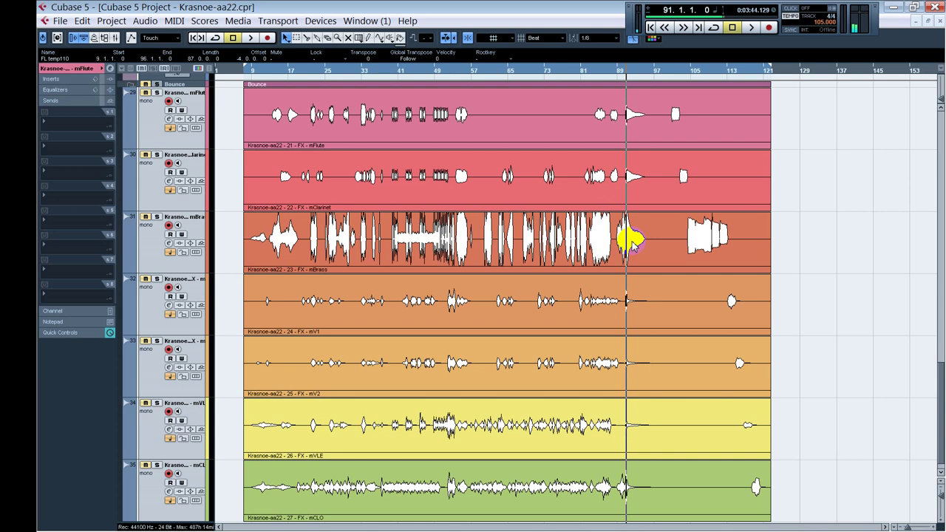
left_click(458, 317)
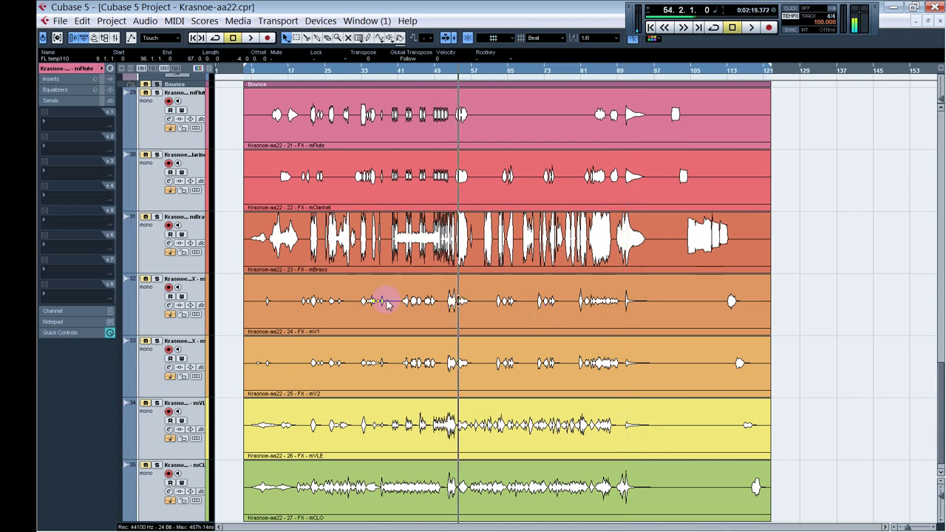
left_click(249, 259)
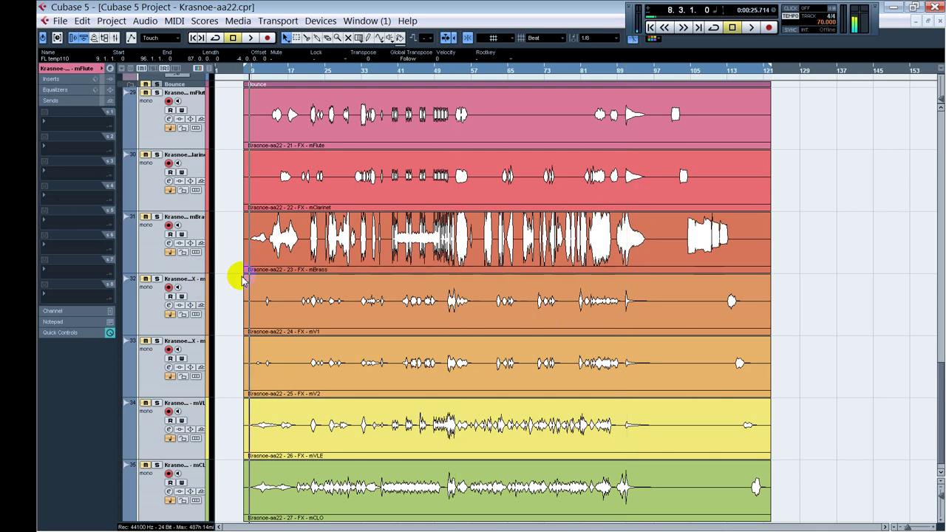
Inspect the V-NI 1 part in the Key Editor and its Berlin Strings patches in Kontakt, and close both
scroll(244, 281, "up", 15)
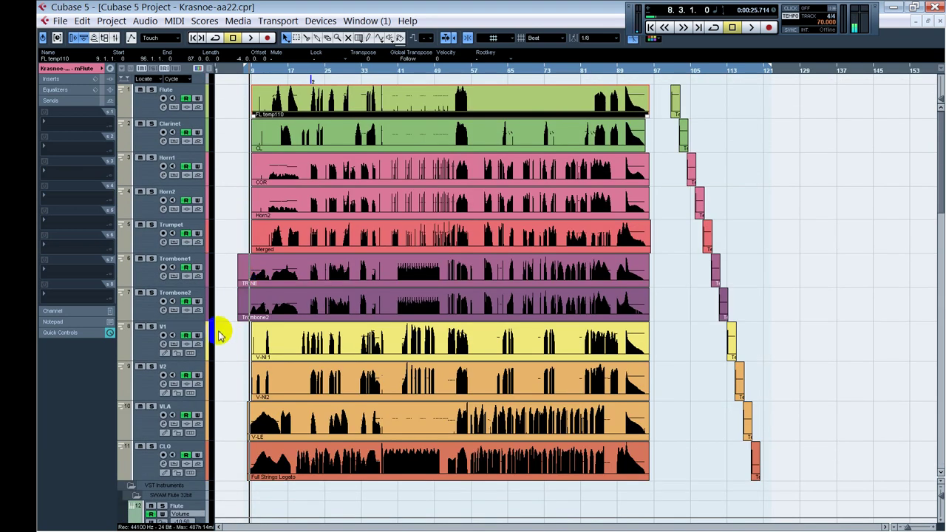
double_click(264, 339)
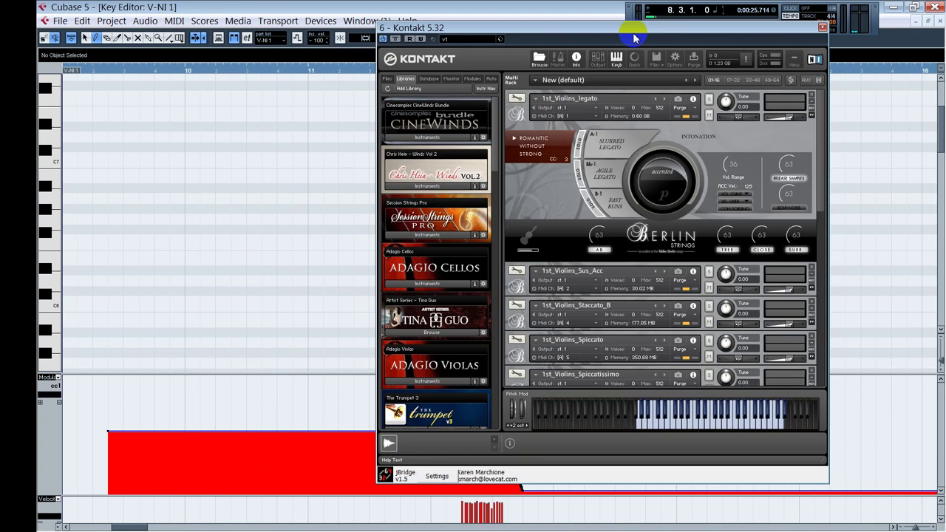
left_click_drag(633, 34, 604, 48)
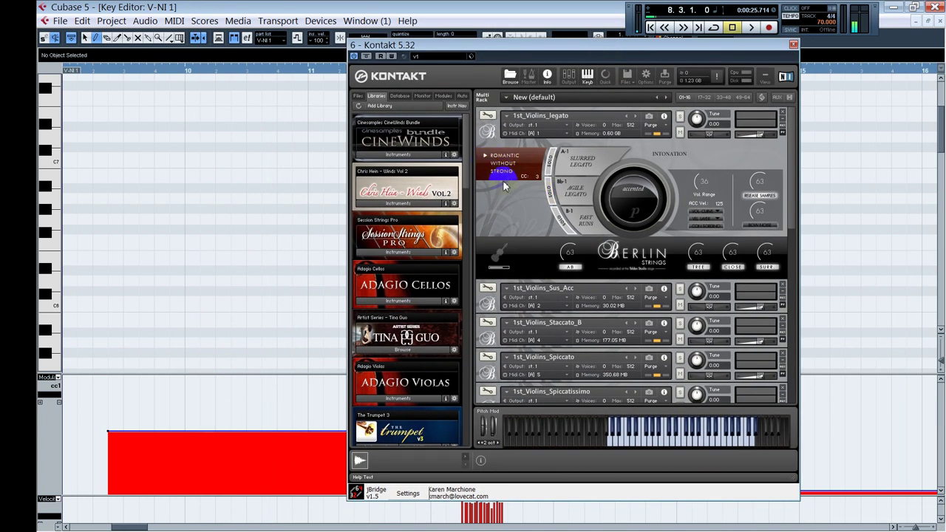
left_click(793, 44)
left_click(938, 20)
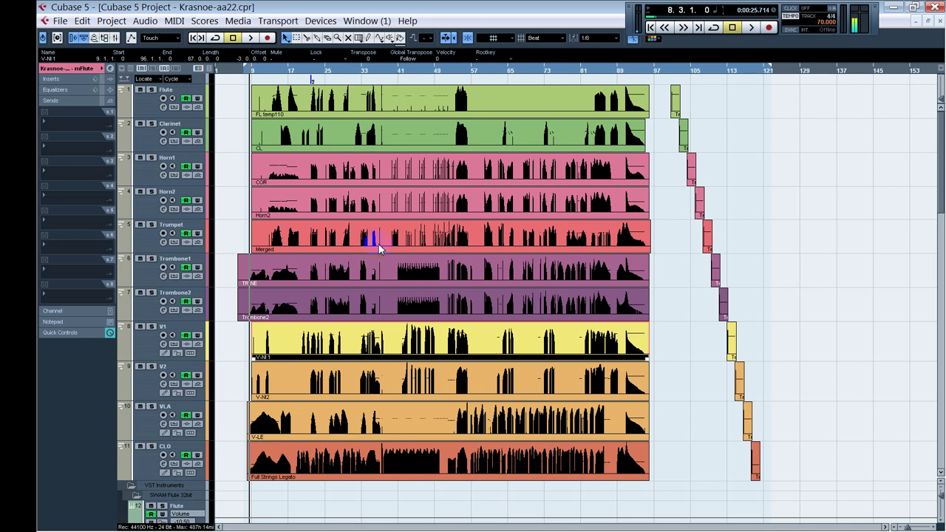
Place the playhead at bar 8, view the Flute part's controller lanes in the Key Editor, and return to the project
left_click(234, 221)
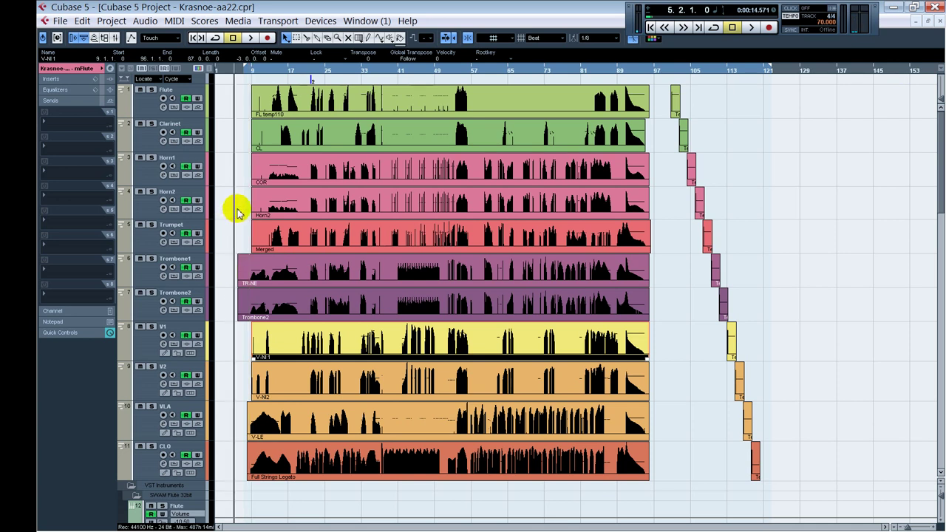
left_click(240, 215)
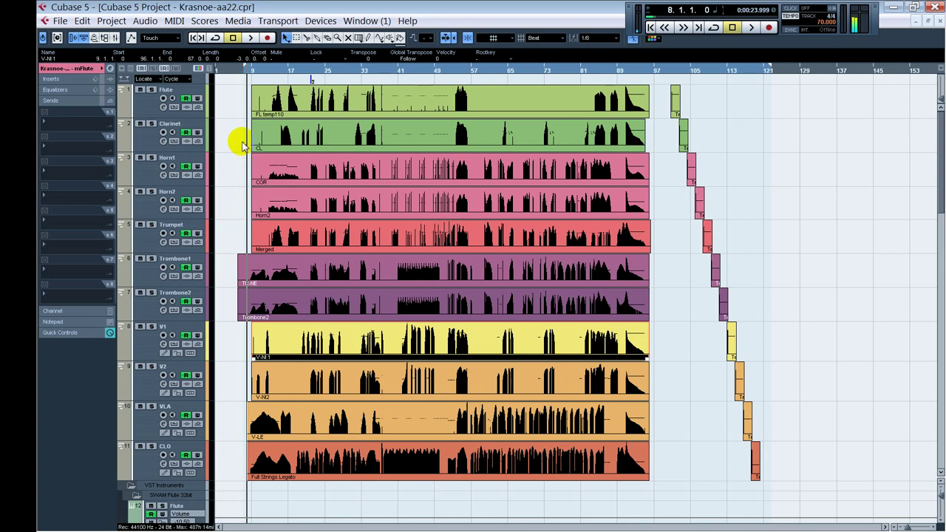
double_click(303, 89)
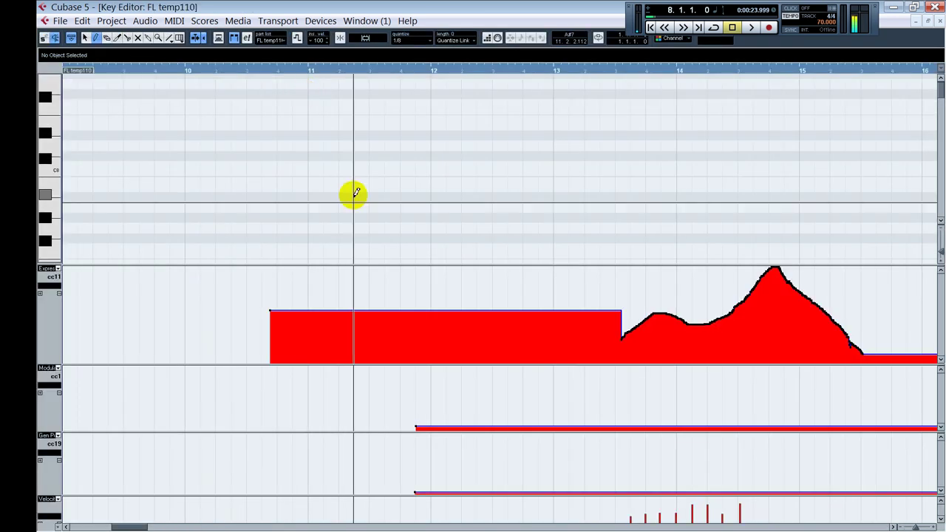
scroll(359, 194, "down", 3)
key("g")
key("g")
key("g")
key("g")
key("g")
key("g")
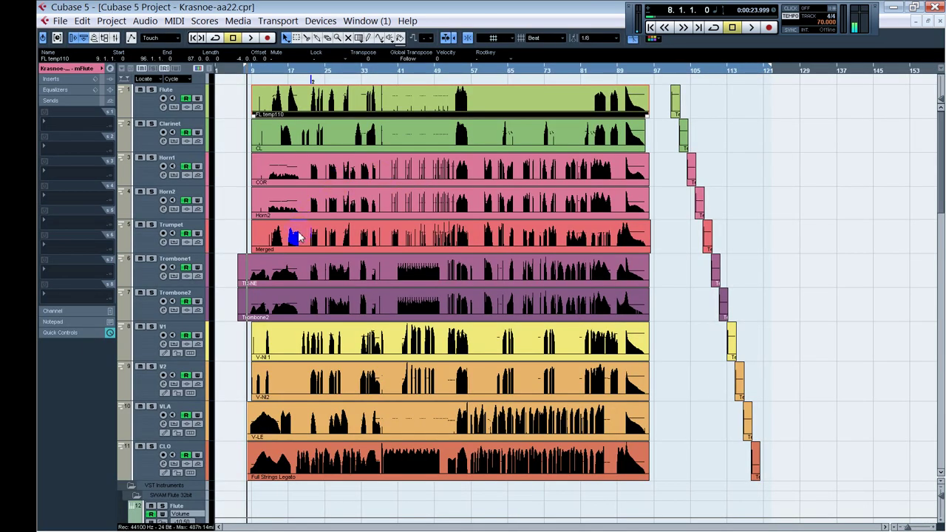
Open the Trumpet part in the Key Editor and examine its notes, expression and modulation curves across the piece
double_click(299, 236)
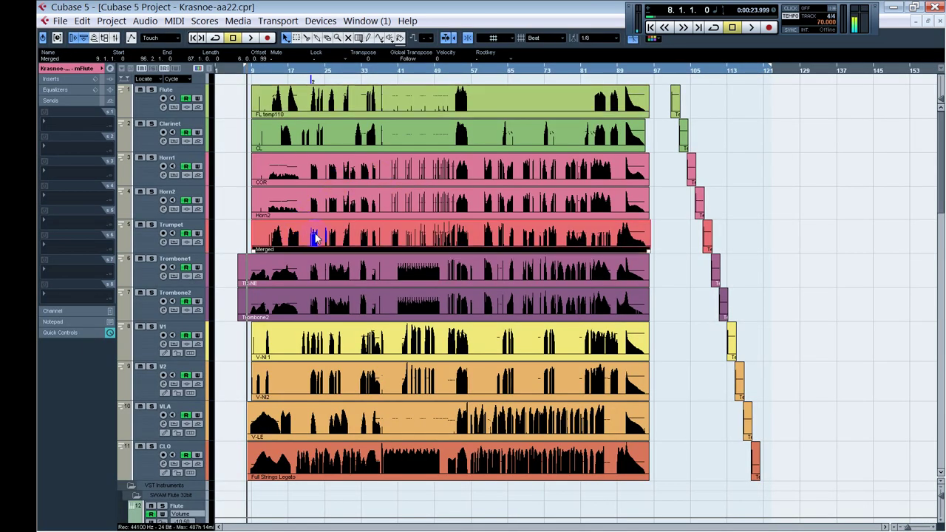
key("g")
key("g")
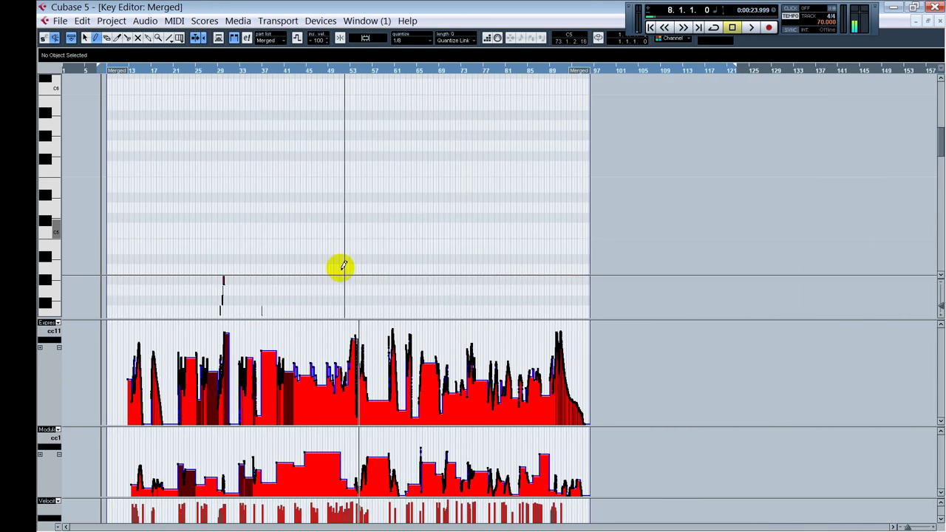
key("1")
left_click(314, 286)
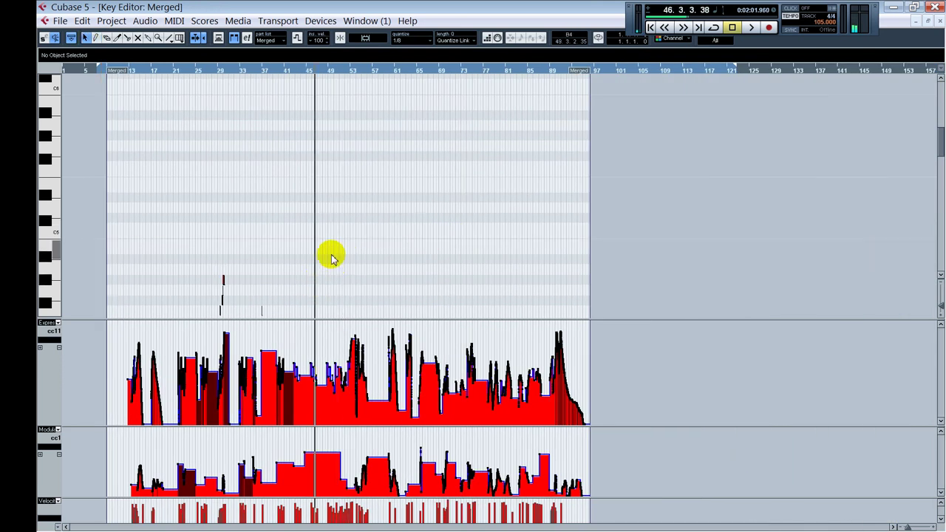
scroll(327, 255, "down", 3)
key("h")
key("h")
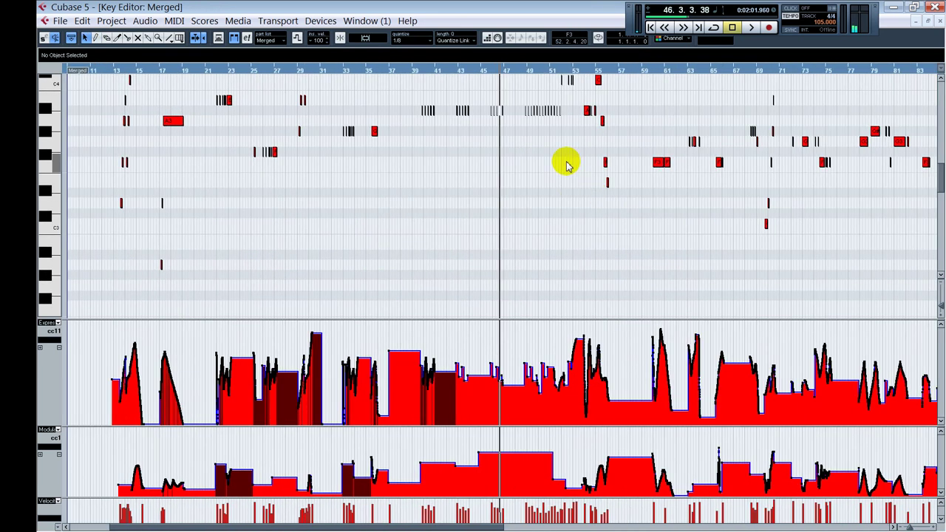
Move the playhead to bar 53 and on to the end of bar 55 in the Trumpet part to examine that passage
left_click(574, 71)
key("g")
scroll(571, 205, "up", 3)
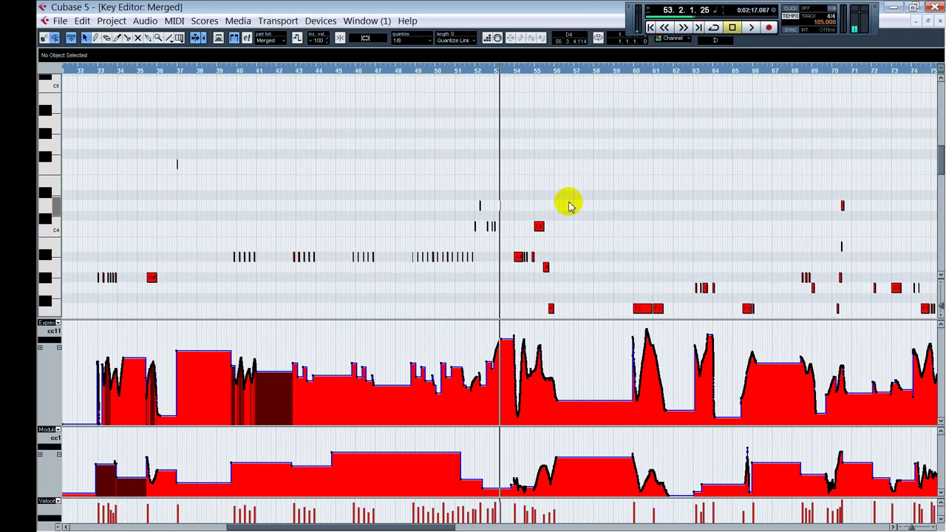
scroll(568, 204, "down", 1)
left_click_drag(540, 202, 552, 207)
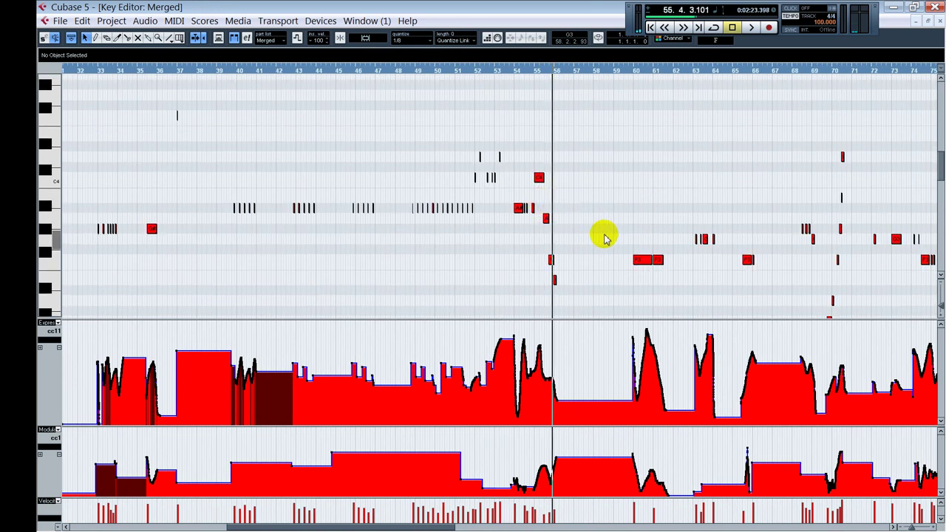
Play the Trumpet passage from the end of bar 59 to bar 62, and close the Key Editor
left_click(630, 71)
left_click(645, 360)
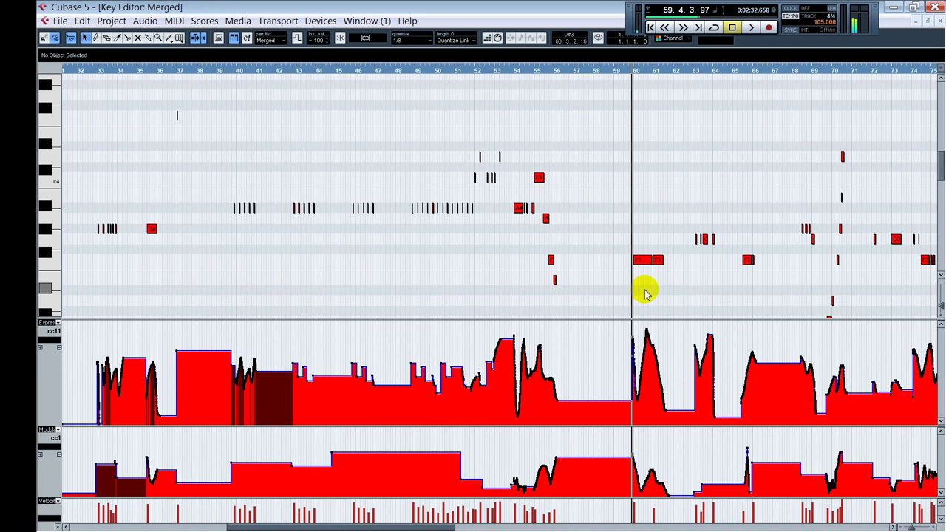
key("space")
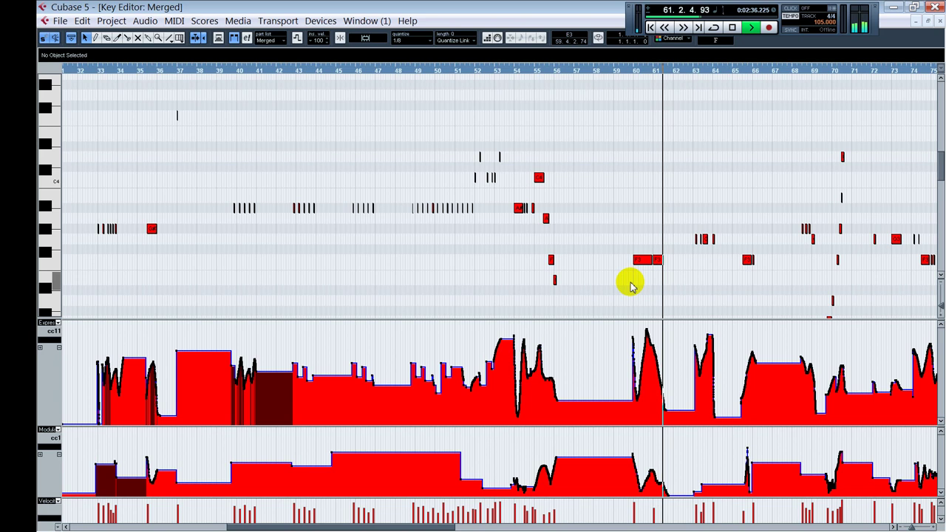
key("Return")
key("space")
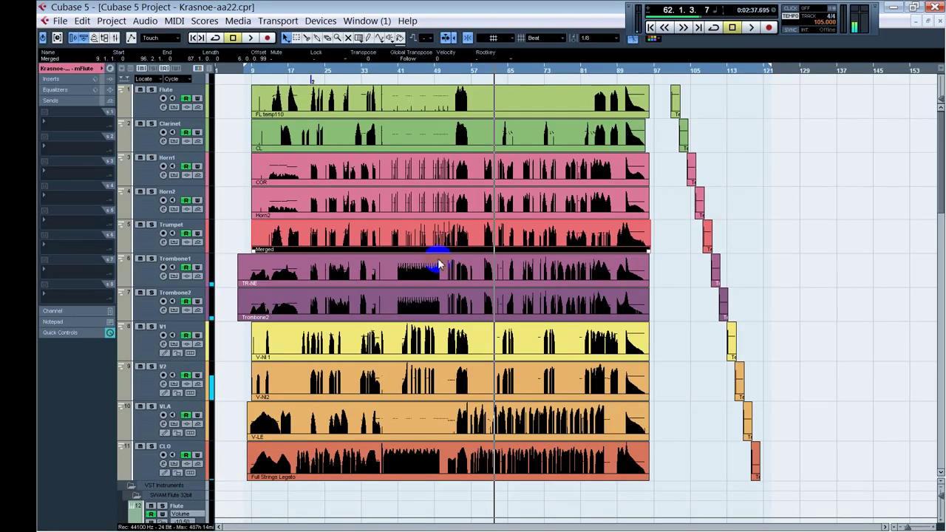
Play the full arrangement from bar 8, stop in bar 27, and place the playhead at bar 23
left_click(244, 235)
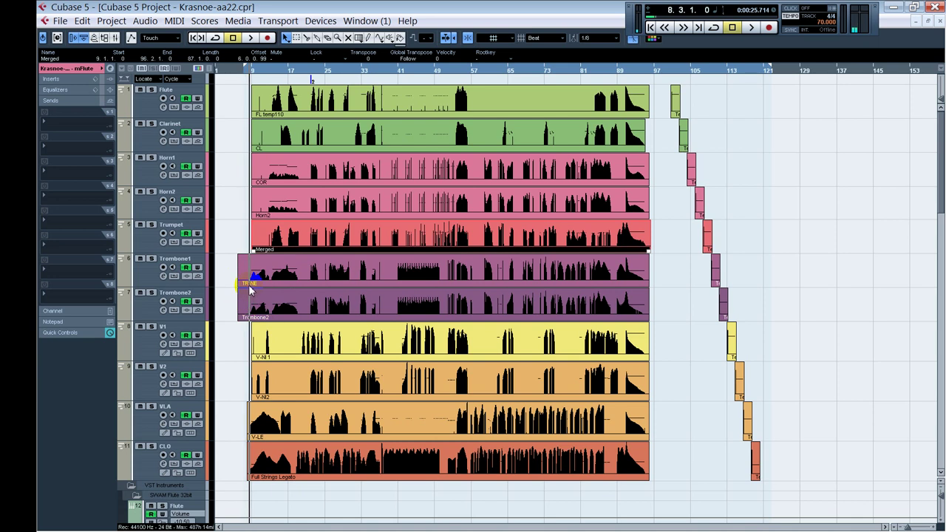
key("space")
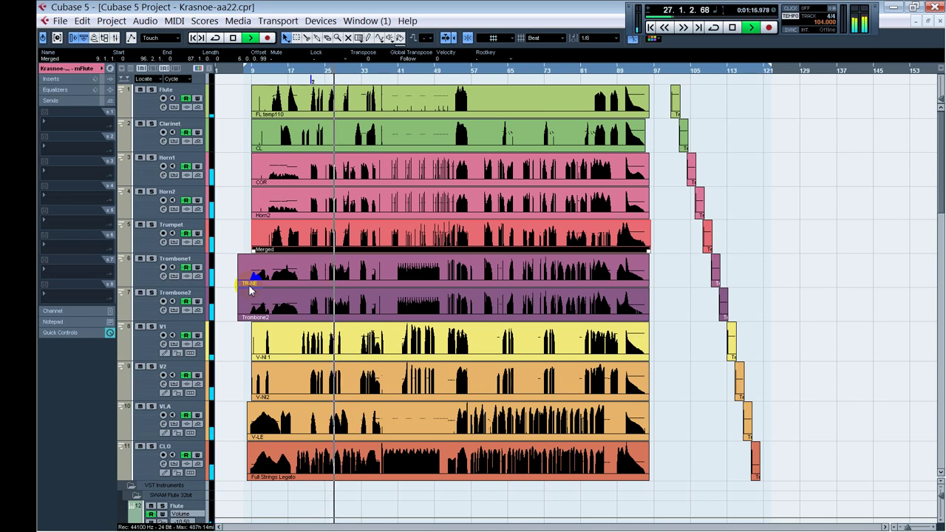
key("space")
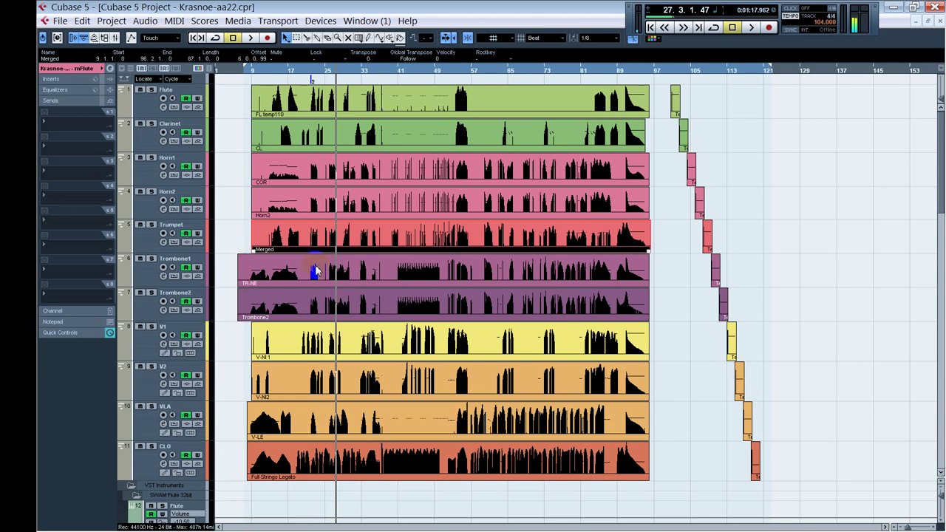
key("space")
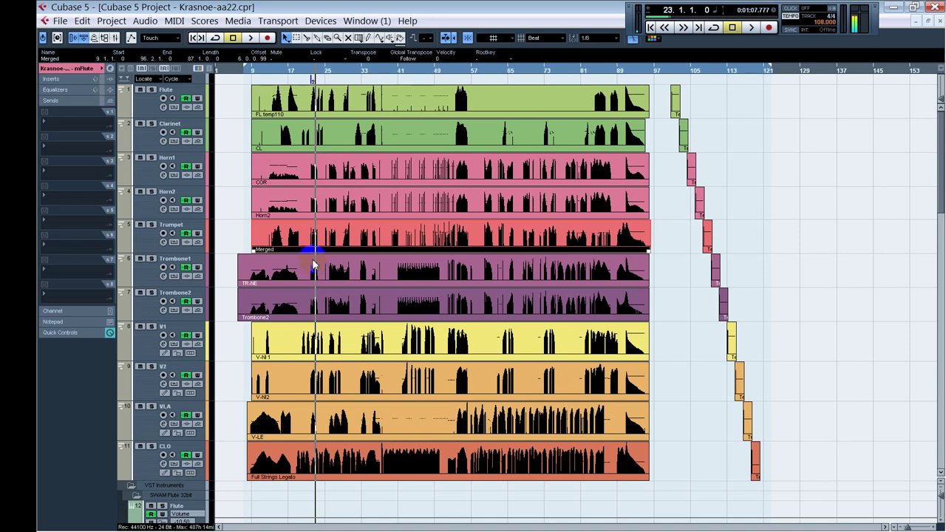
Audition short excerpts of the arrangement around bars 18 to 20, repositioning the playhead between playbacks
left_click(249, 71)
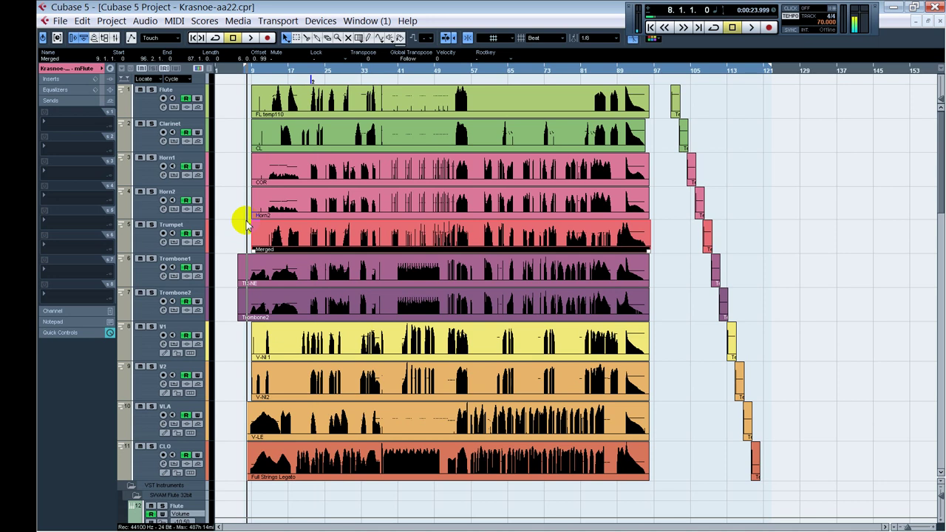
left_click(289, 71)
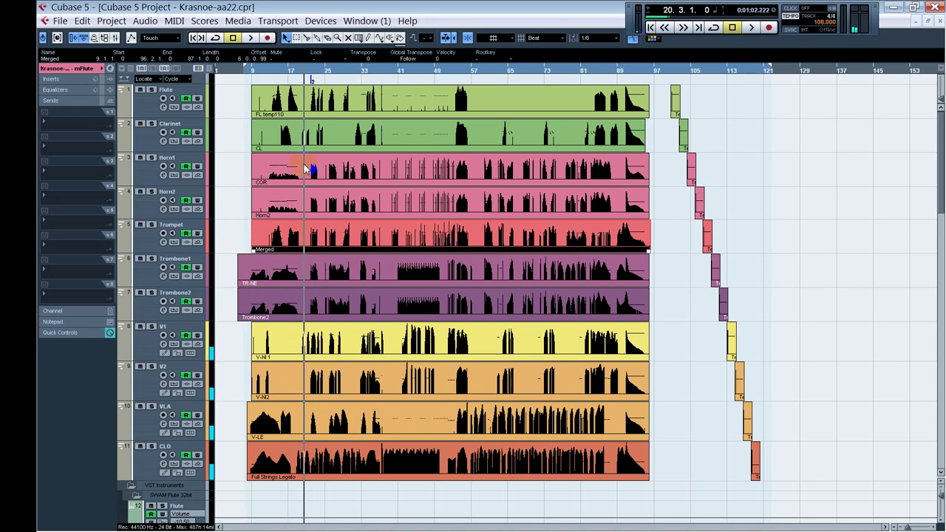
left_click_drag(301, 147, 301, 148)
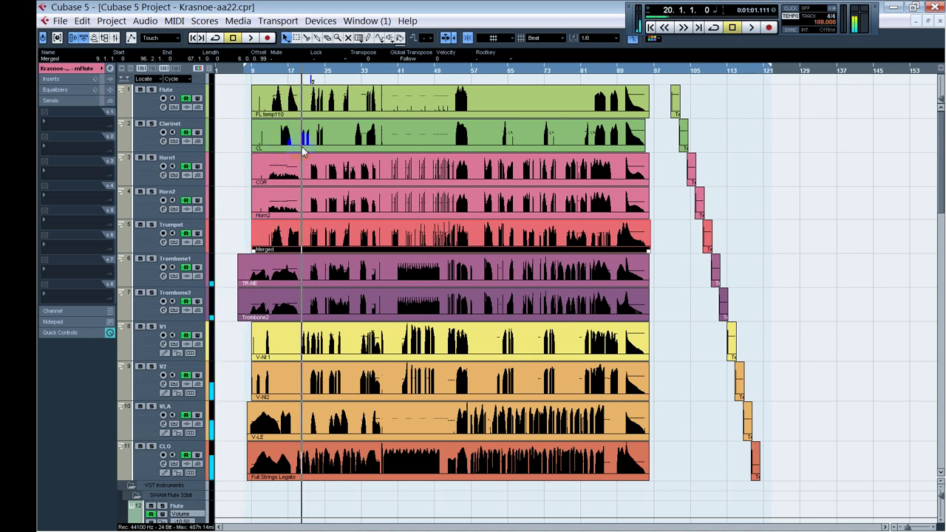
key("space")
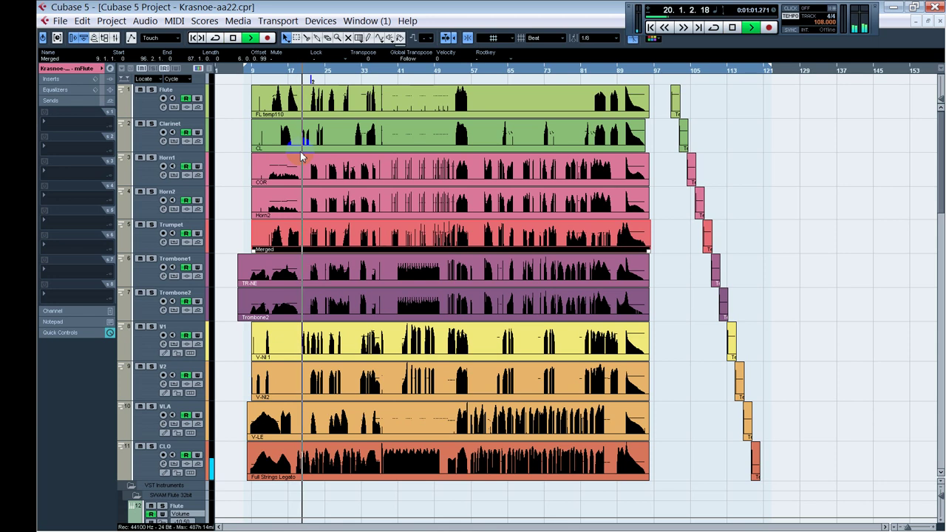
key("space")
left_click(295, 168, "alt+shift")
key("space")
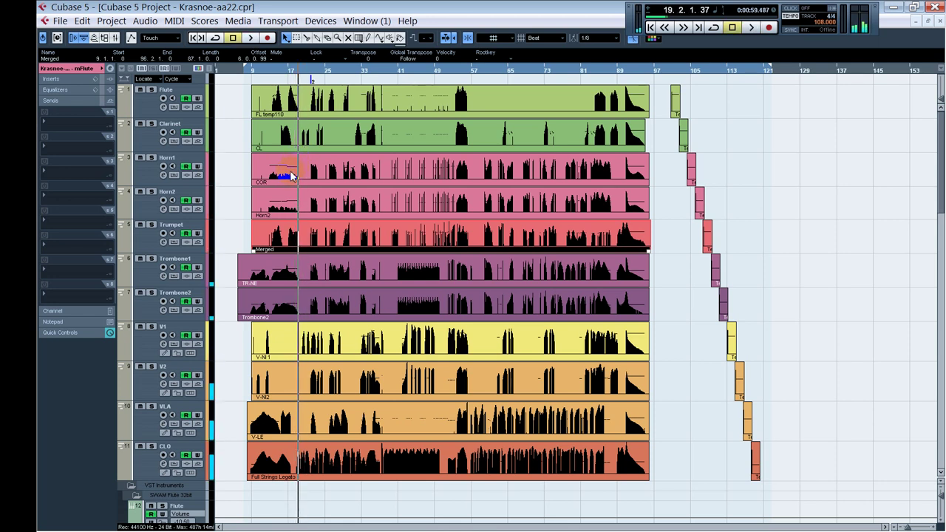
left_click(291, 174, "alt+shift")
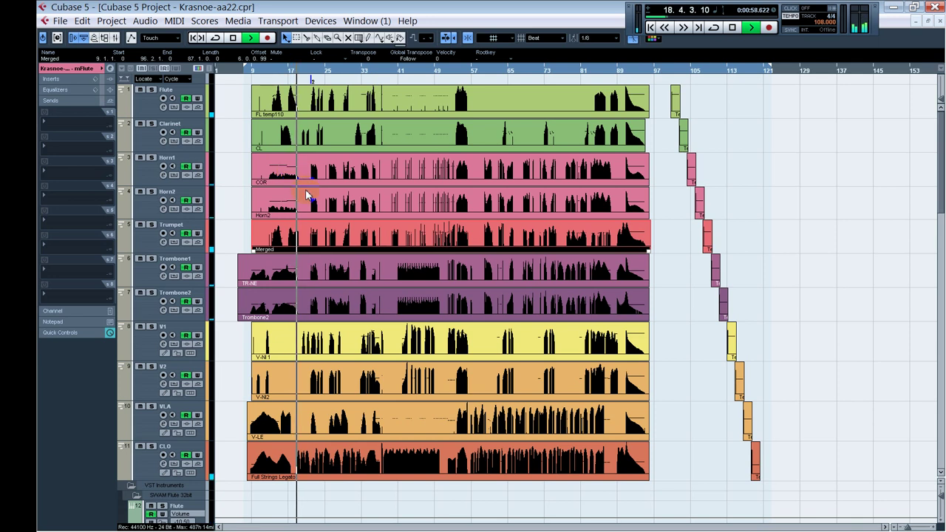
Open the Trumpet part in the Key Editor and play the passage from the start of bar 17 into bar 19
double_click(298, 238)
scroll(434, 236, "down", 7)
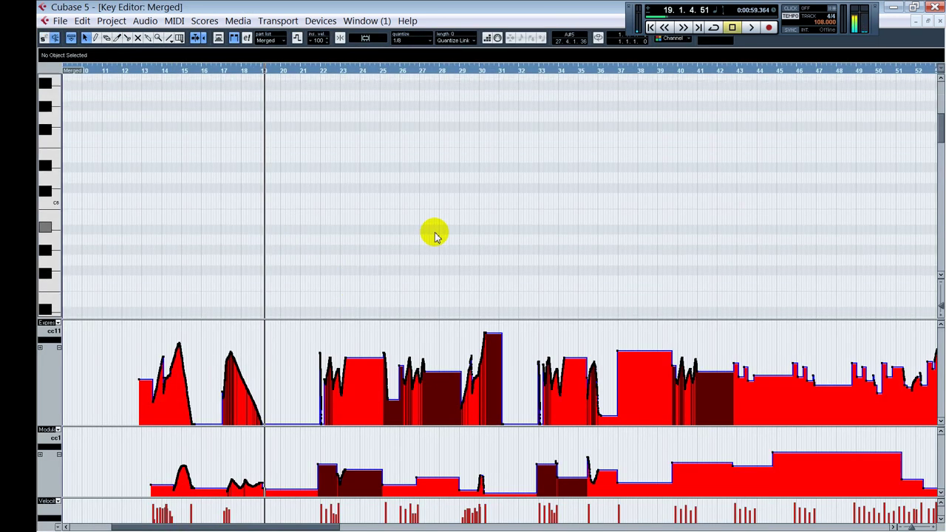
key("h")
key("h")
key("h")
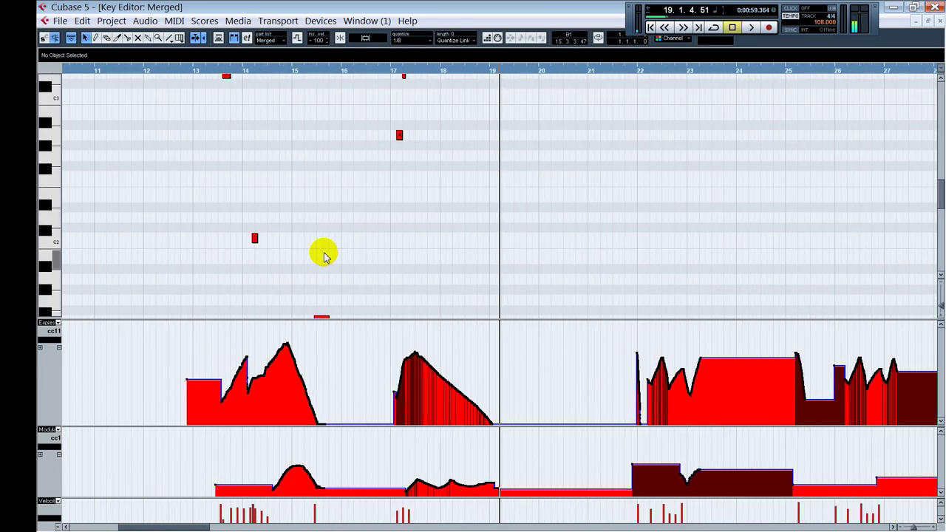
scroll(413, 222, "down", 2)
scroll(420, 209, "up", 6)
scroll(414, 208, "up", 4)
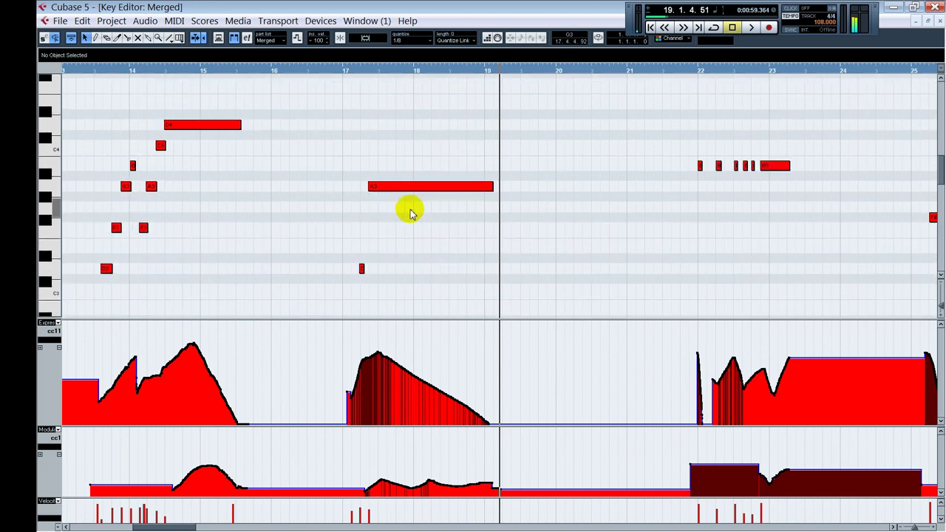
left_click(342, 215)
key("space")
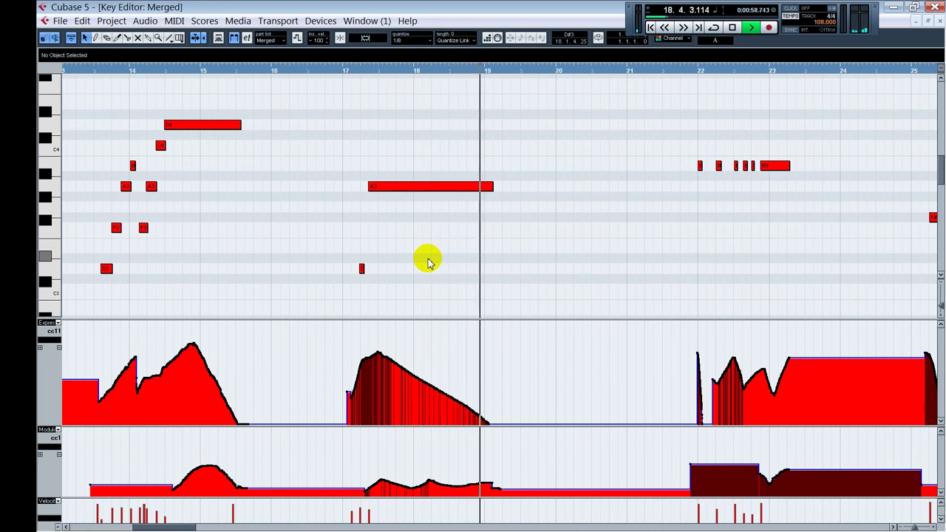
key("space")
Add a cc19 controller lane between the modulation and velocity lanes of the Trumpet part and adjust the lane heights
left_click(39, 457)
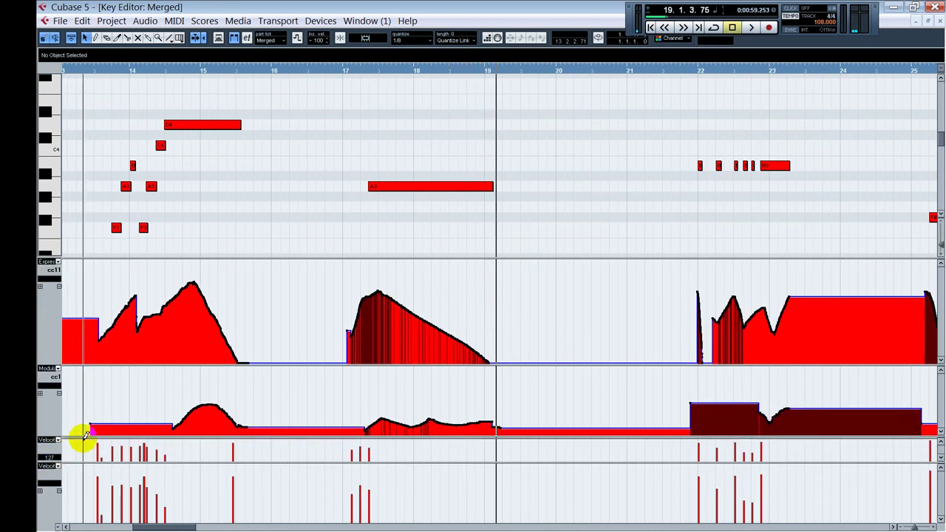
left_click_drag(81, 437, 67, 392)
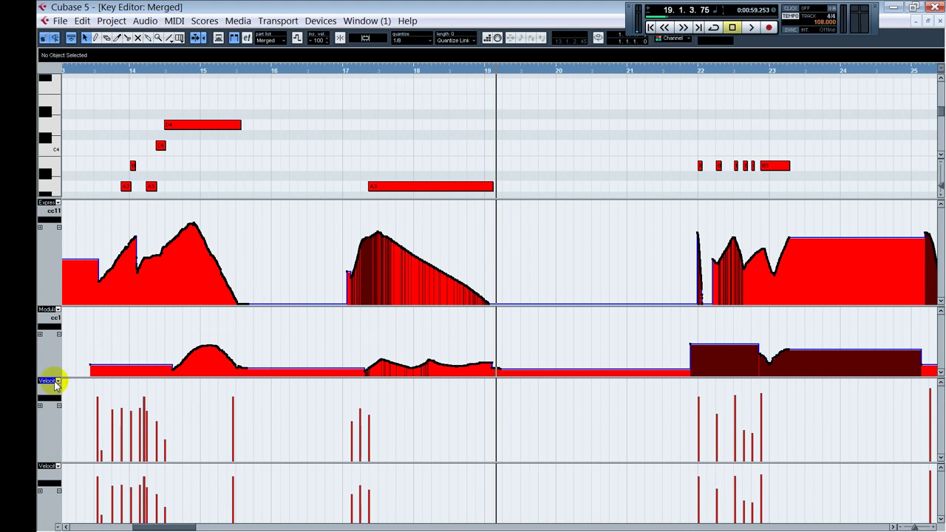
left_click(57, 381)
left_click(77, 347)
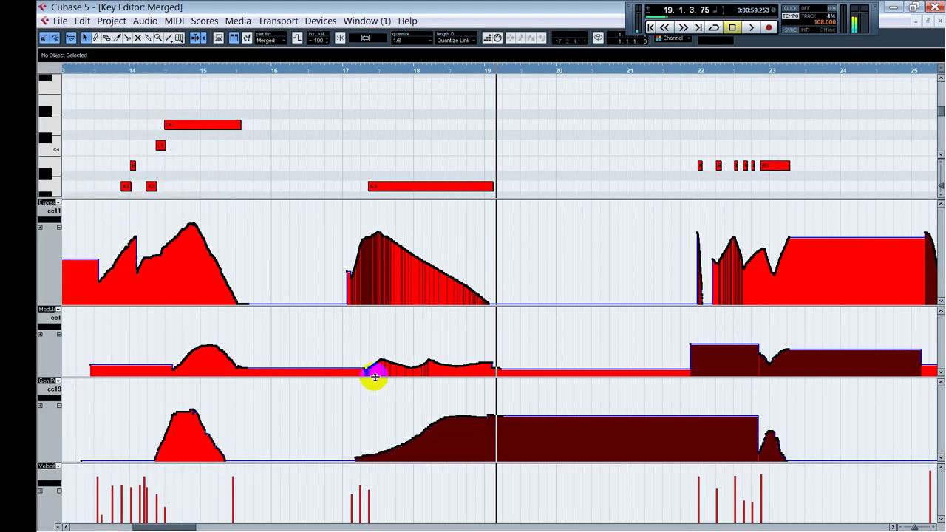
left_click_drag(375, 377, 377, 408)
Play the Trumpet passage from bar 17 beat 2 to the end of bar 18
left_click(361, 229)
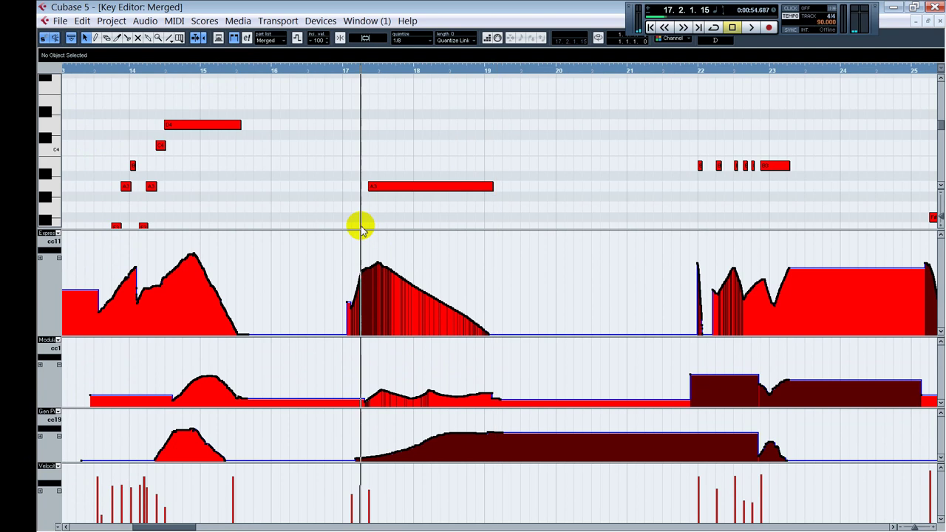
key("space")
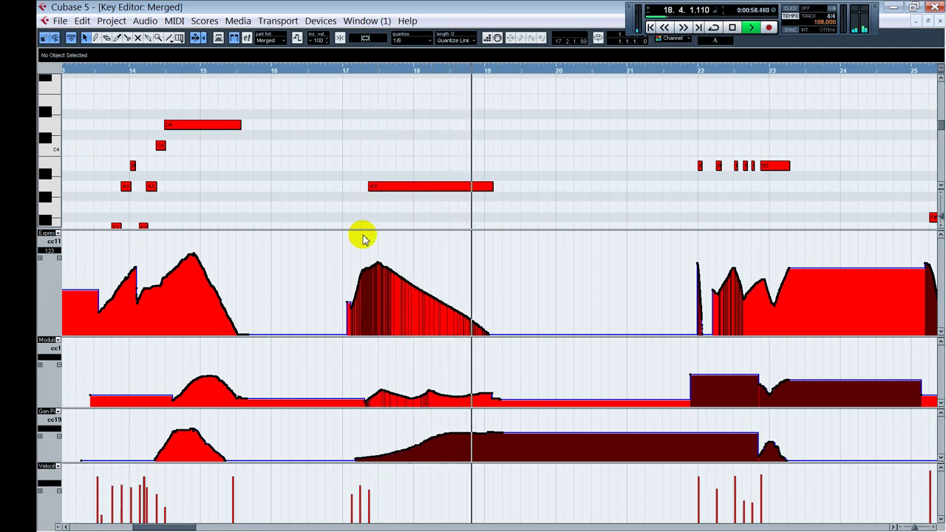
key("space")
Draw the cc19 curve falling from about 69 in mid bar 18 to zero just after the start of bar 19
left_click(537, 394)
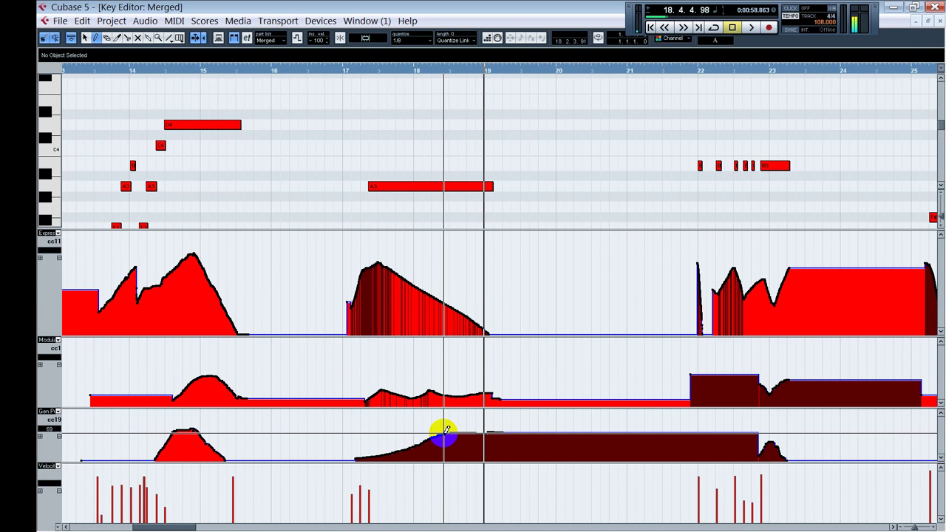
left_click_drag(442, 432, 504, 461)
right_click(491, 309)
left_click(489, 309)
Play a short excerpt of the Trumpet part from bar 17 beat 1 to beat 3
left_click(352, 288)
key("space")
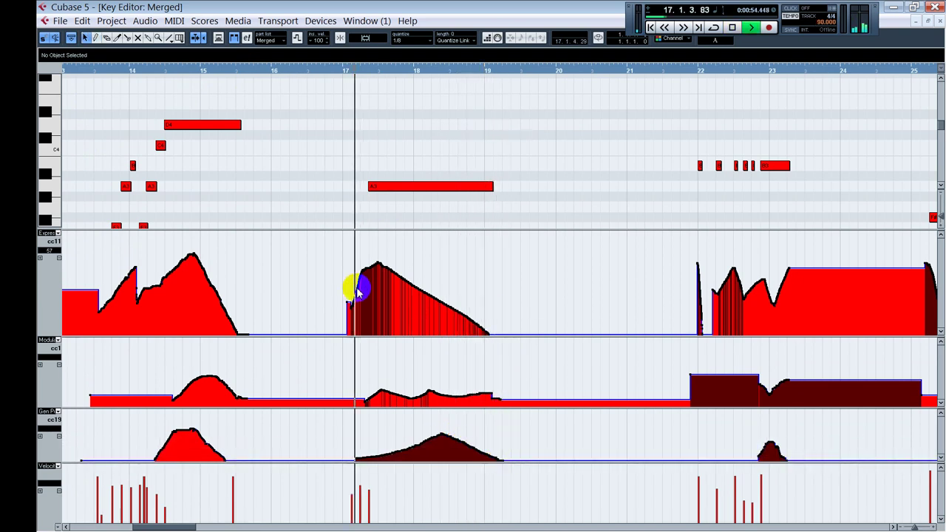
key("space")
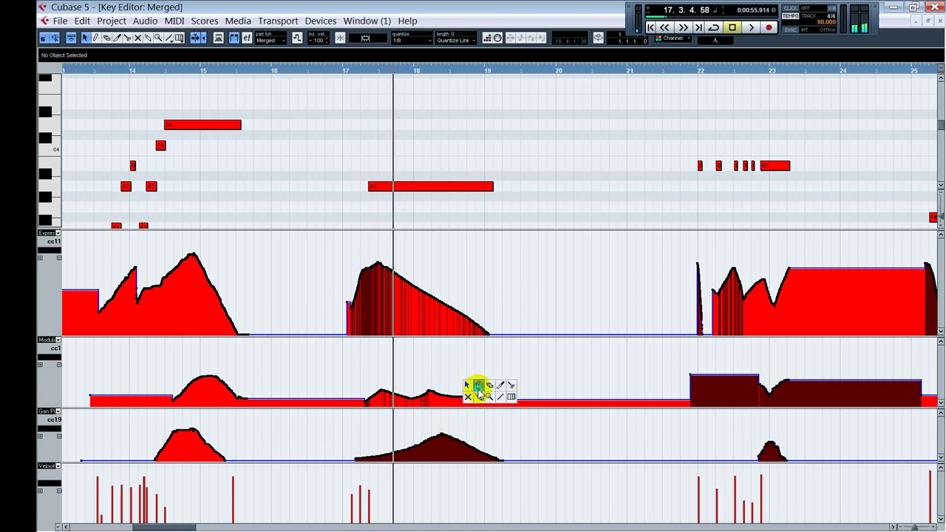
Draw a gently rising cc1 modulation curve from late bar 18 to just after the start of bar 19
left_click(478, 387)
mouse_move(465, 382)
left_mouse_down()
mouse_move(456, 392)
mouse_move(441, 387)
mouse_move(462, 386)
left_mouse_up()
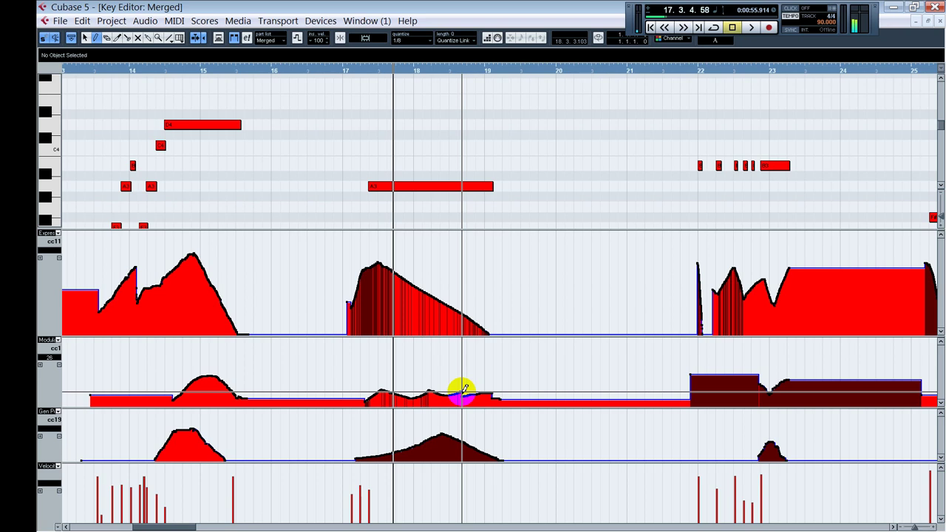
left_click_drag(464, 387, 505, 382)
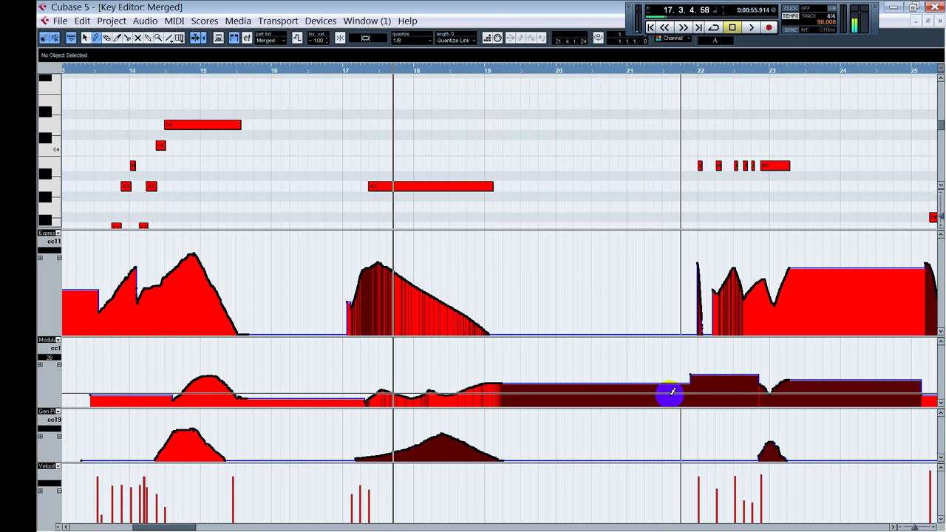
right_click(587, 367)
left_click(589, 366)
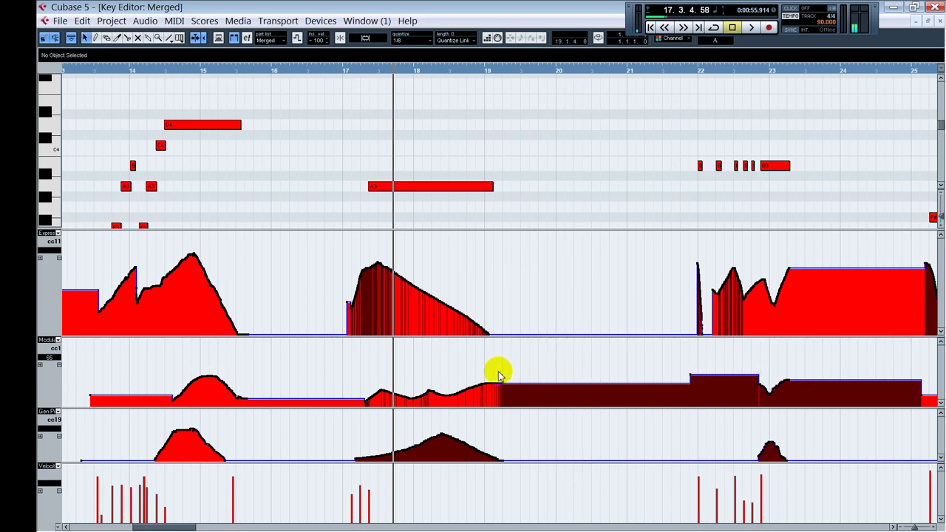
Play the Trumpet passage from bar 17 beat 2 to bar 19 beat 2 to hear the modulation rise
left_click(362, 217)
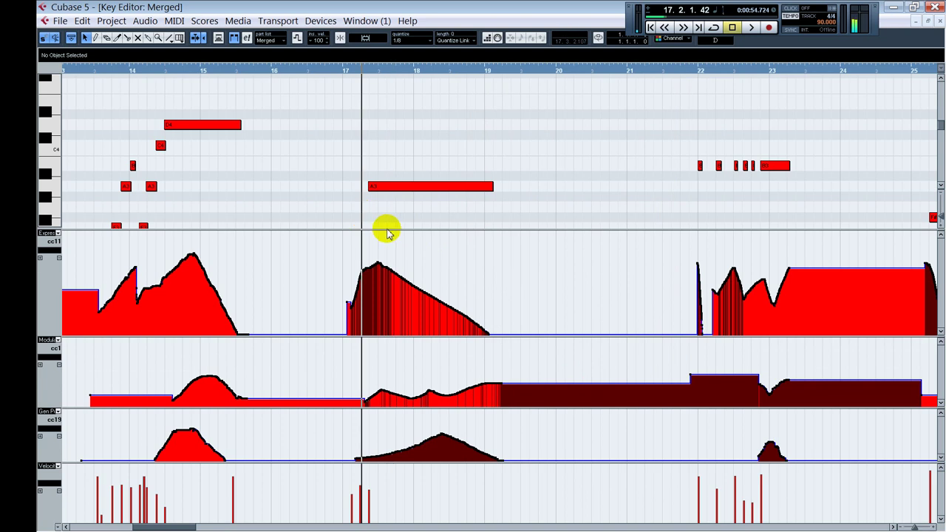
key("space")
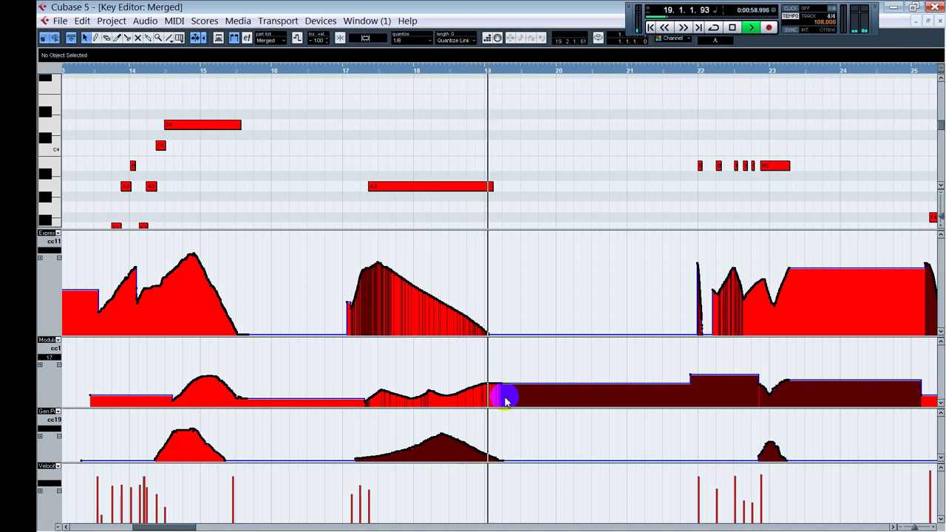
key("space")
Redraw the cc1 modulation rise steeper and higher from late bar 18 to just after the start of bar 19
right_click(484, 373)
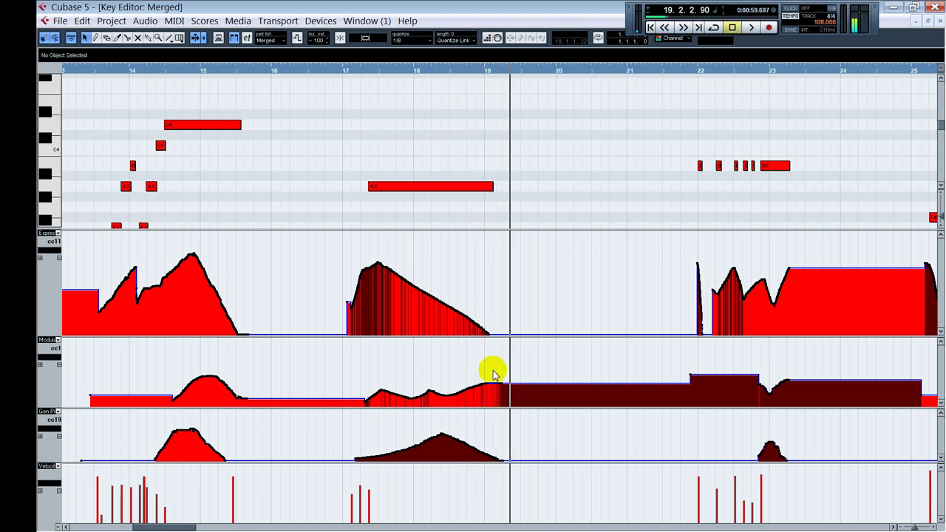
left_click(494, 374)
left_click_drag(465, 389, 503, 375)
Play the end of the sustained trumpet note from mid bar 18 to bar 19 beat 2
left_click(446, 276, "alt+shift")
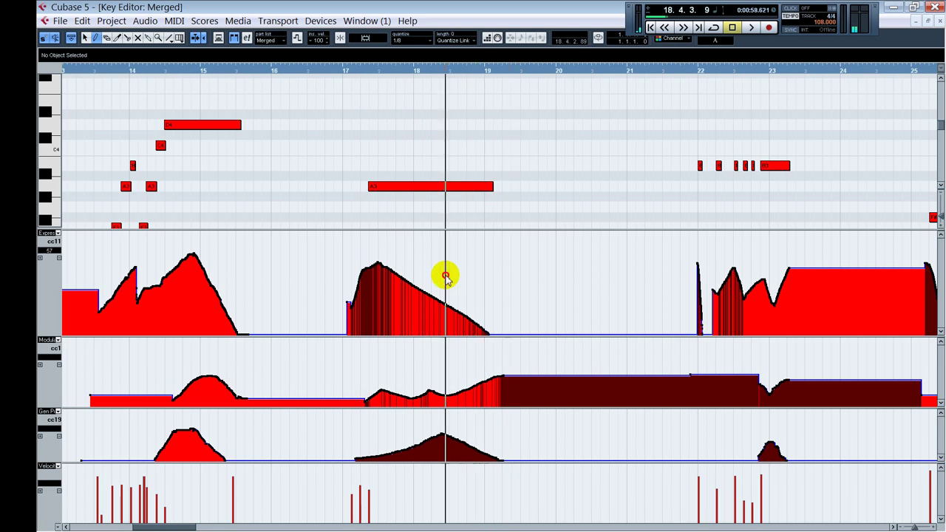
key("space")
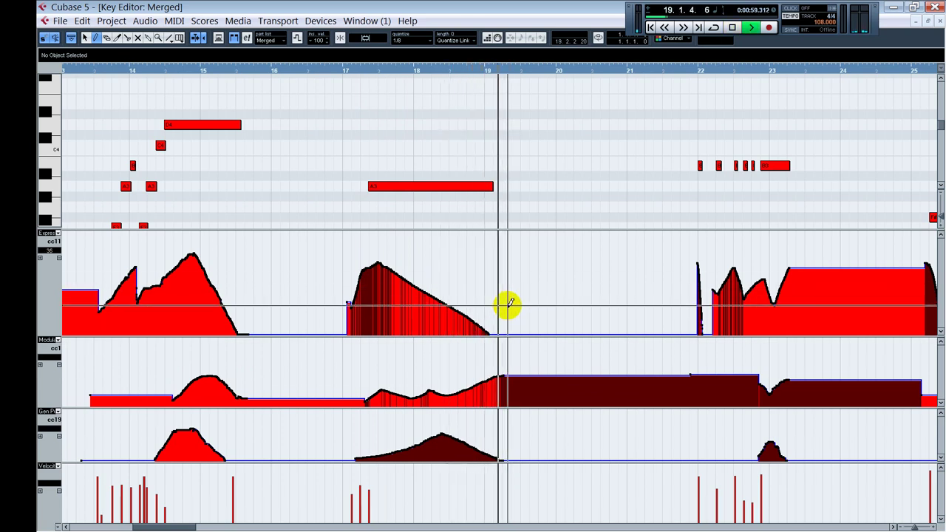
key("space")
Play the Trumpet passage twice from the end of bar 16, stop in bar 20, and close the Key Editor
key("1")
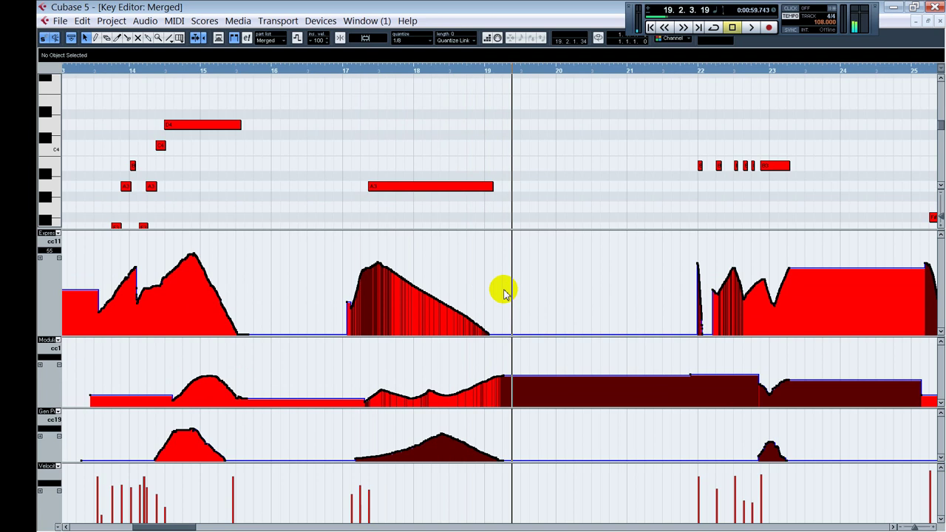
left_click_drag(499, 235, 514, 250)
scroll(528, 209, "down", 5)
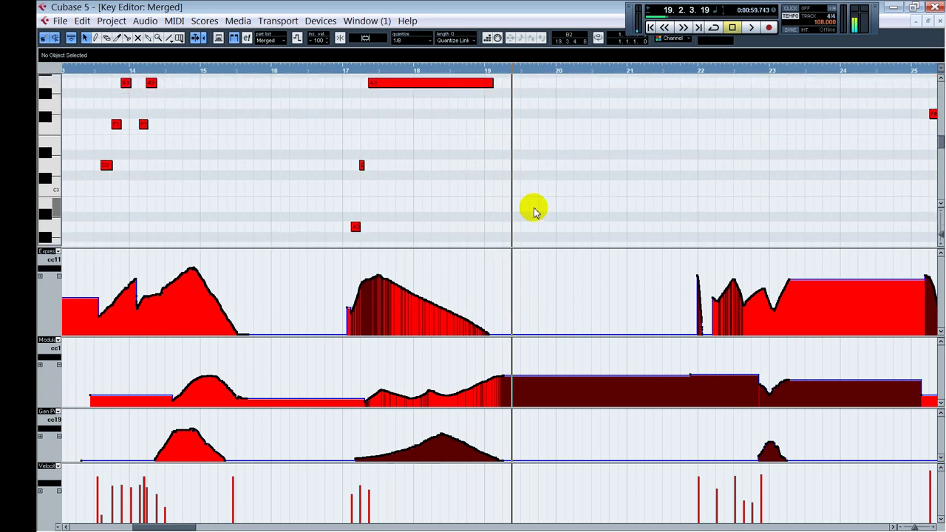
key("g")
key("g")
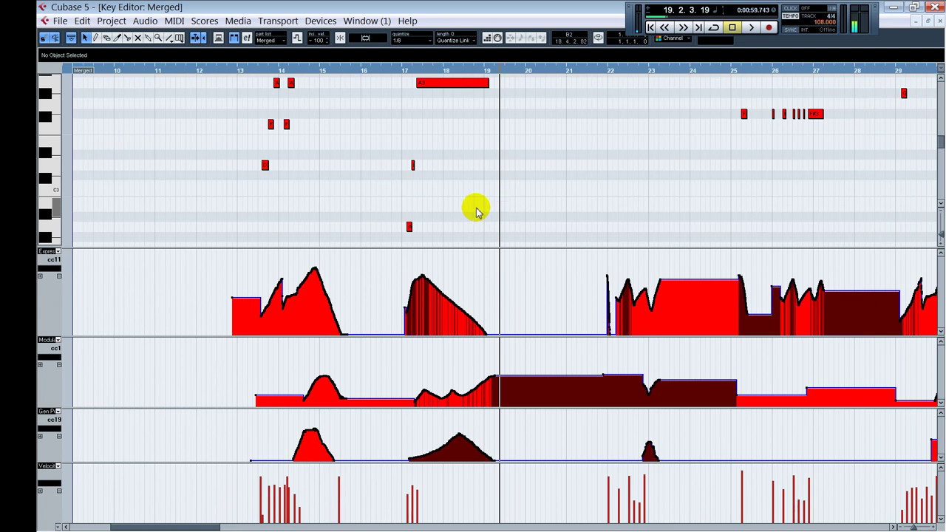
left_click(391, 198, "alt+shift")
key("space")
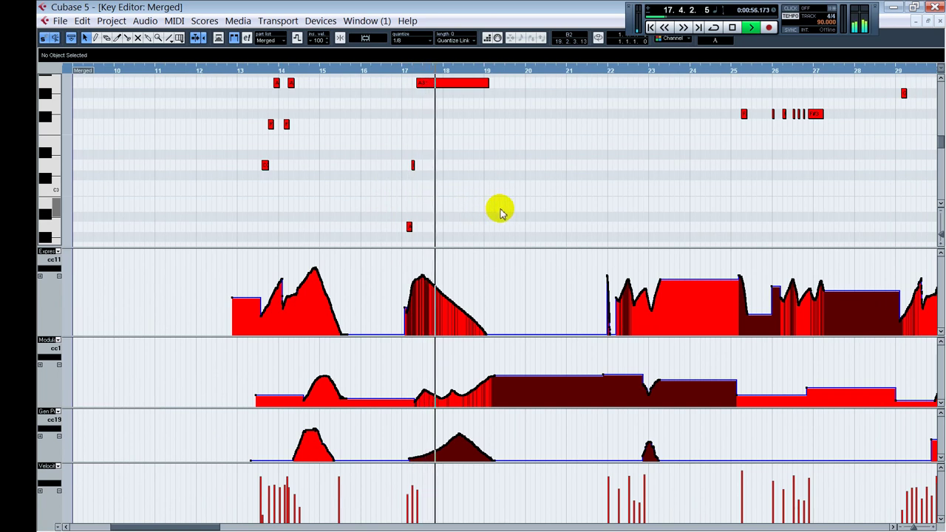
scroll(500, 213, "up", 2)
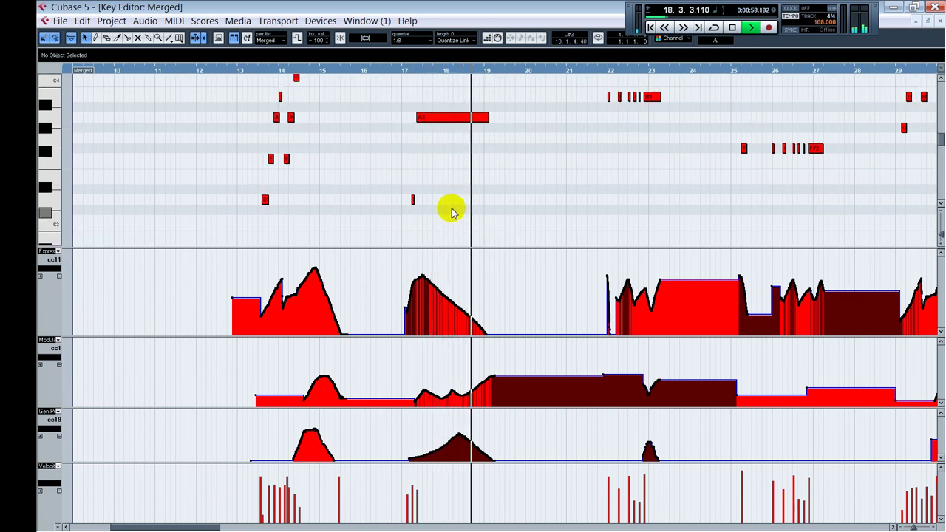
left_click(388, 190, "alt+shift")
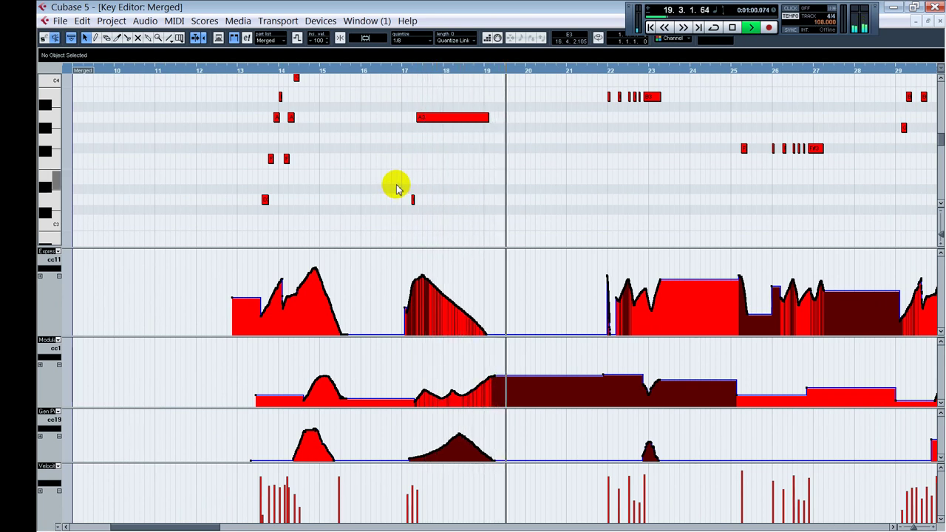
key("space")
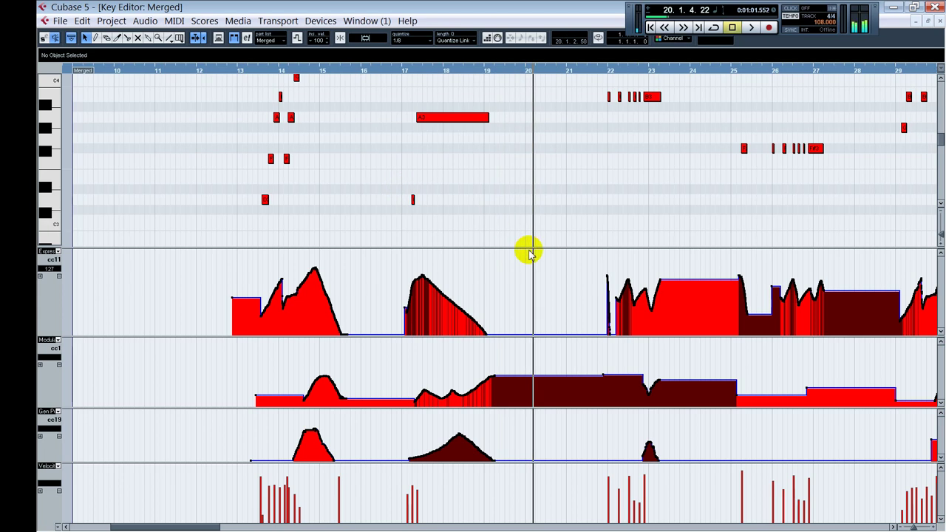
key("Return")
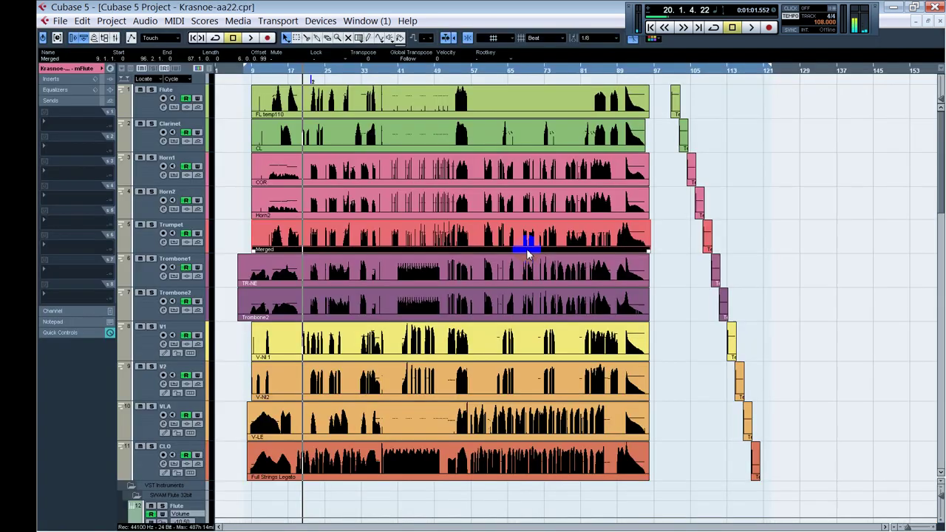
Open the CLO track's Full Strings Legato part in the Key Editor and place the playhead at bar 18 beat 4
double_click(305, 459)
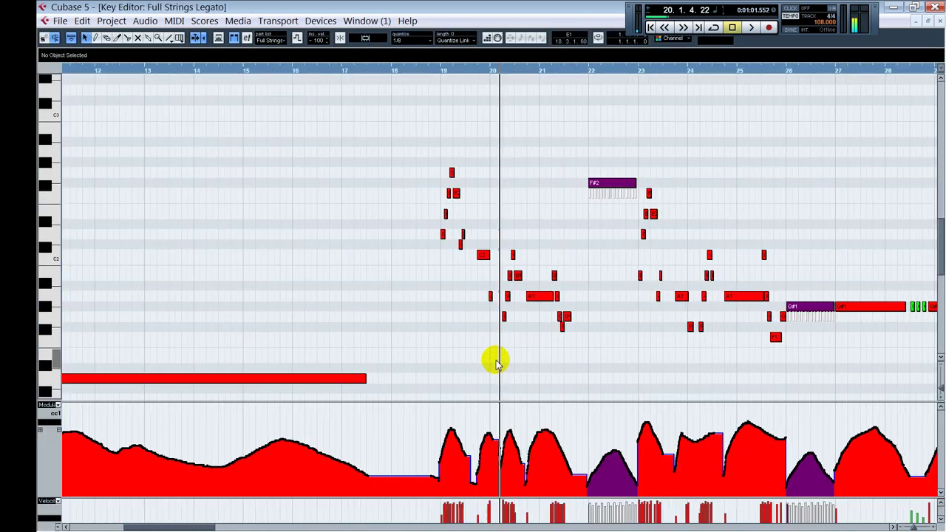
key("h")
scroll(391, 314, "down", 3)
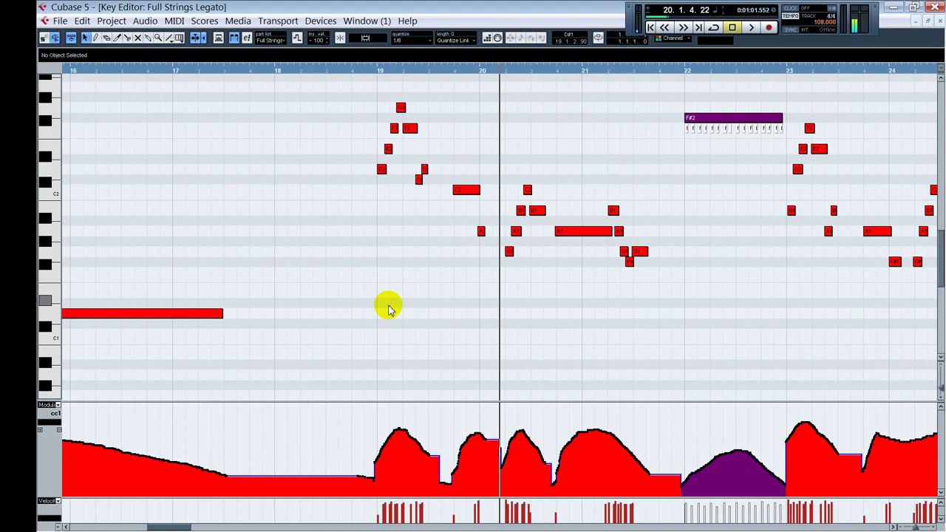
left_click(355, 235)
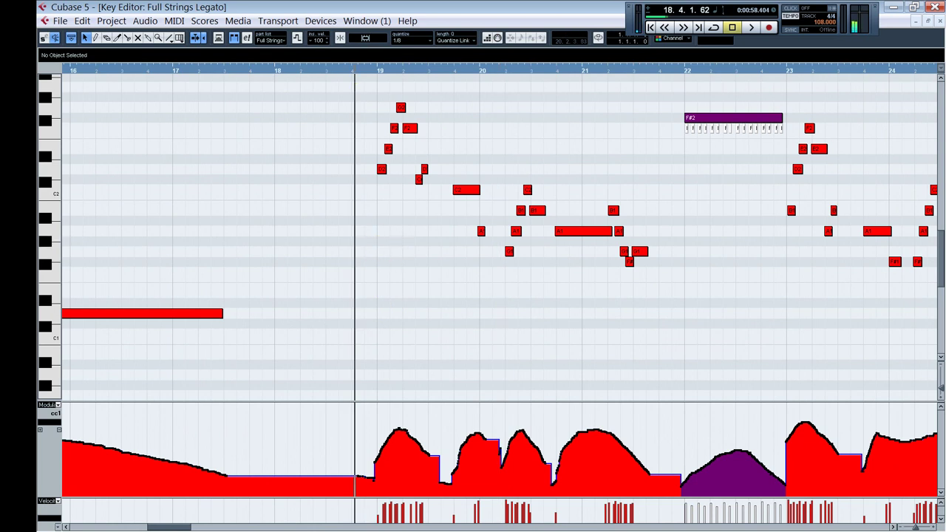
Bring up the Celli_Legato instrument in Kontakt beside the Key Editor and play the cello run twice from the end of bar 18
key("alt+Tab")
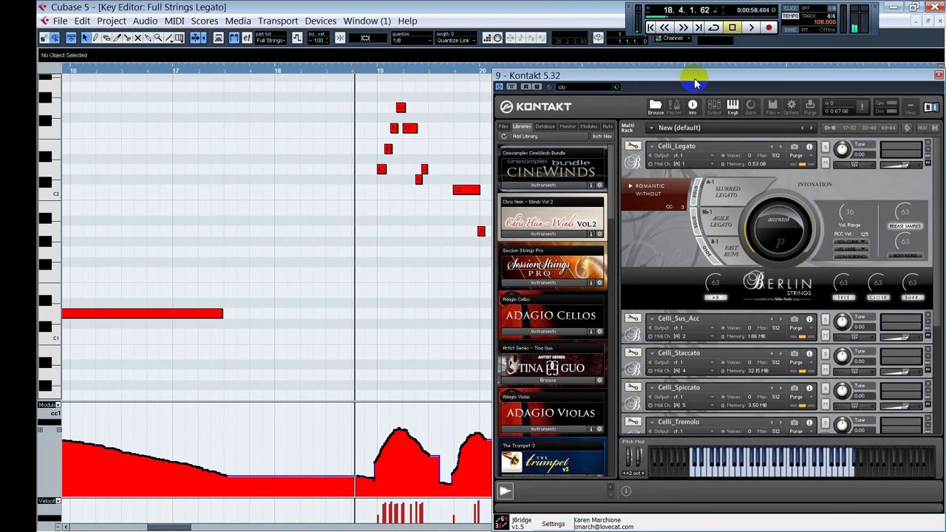
left_click_drag(699, 86, 777, 71)
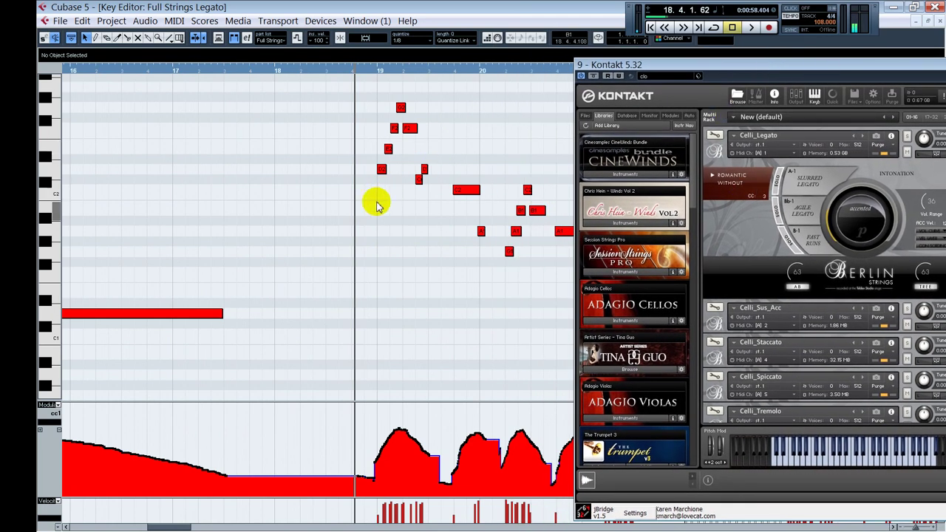
left_click(372, 70)
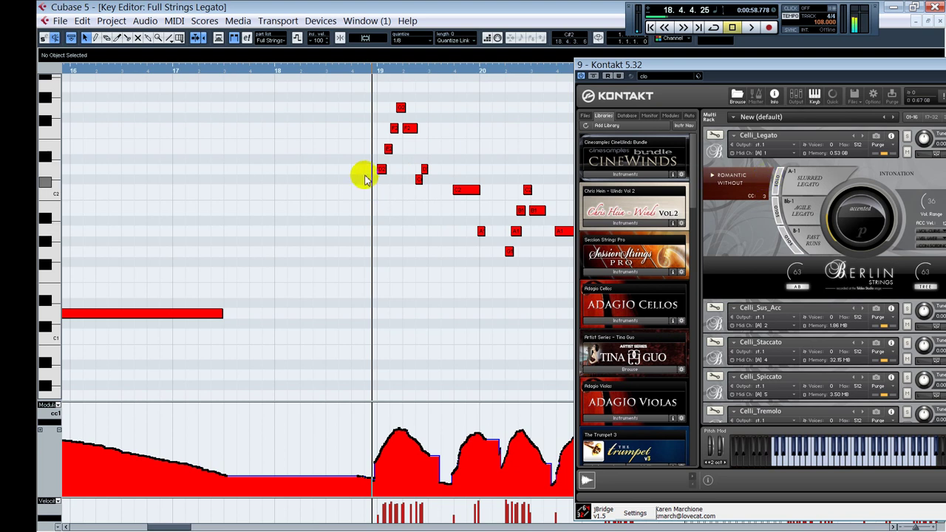
key("space")
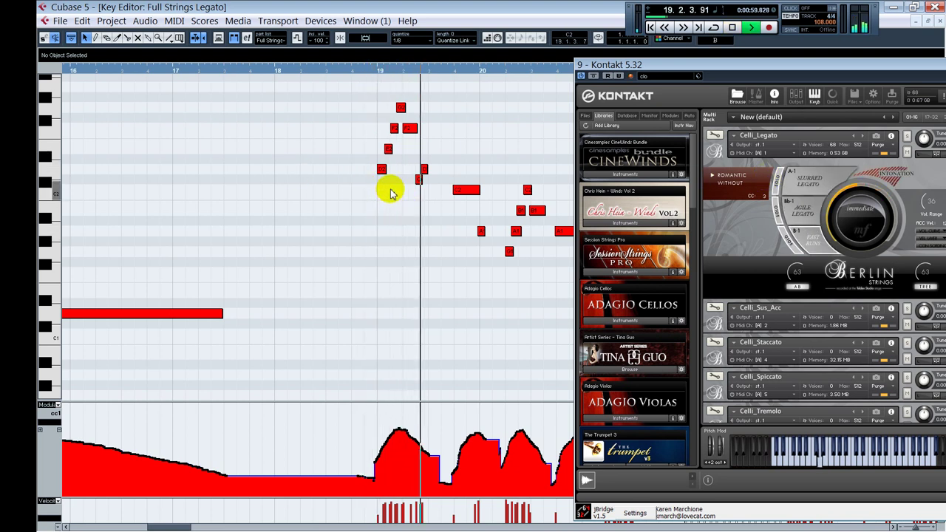
left_click(362, 212)
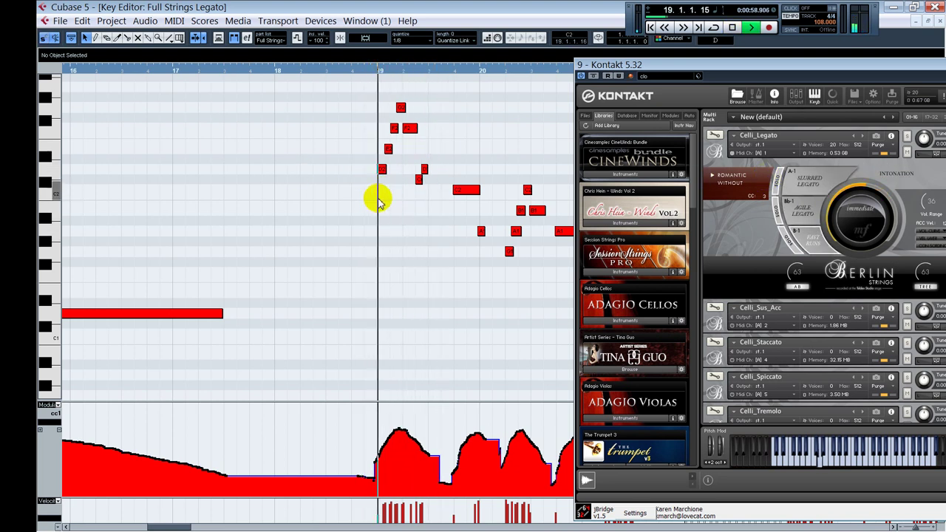
key("space")
Switch Celli_Legato to Without and play the cello run from bar 18 beat 4 into bar 19
left_click(354, 207)
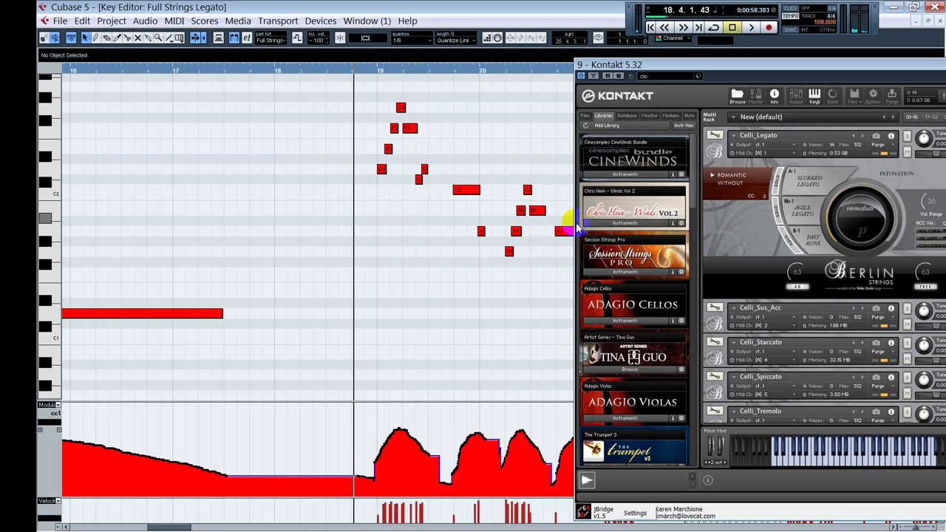
key("space")
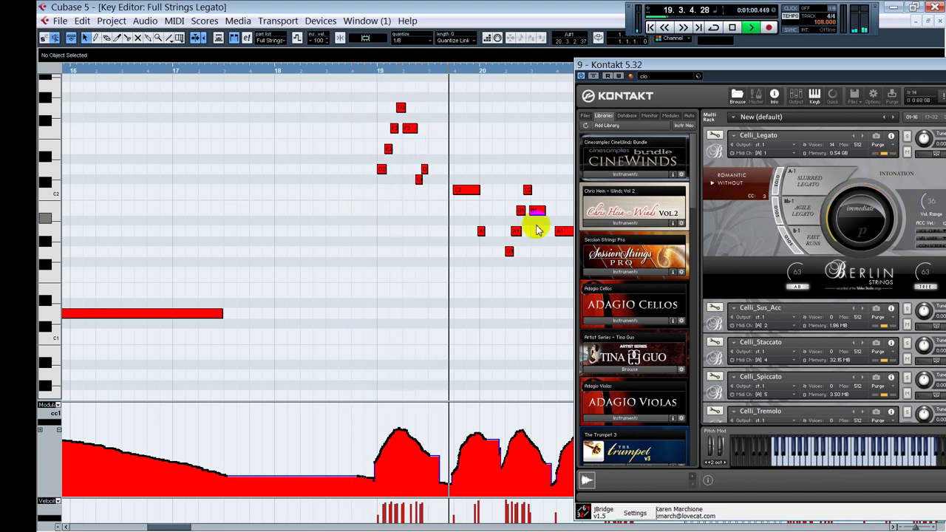
left_click(363, 212)
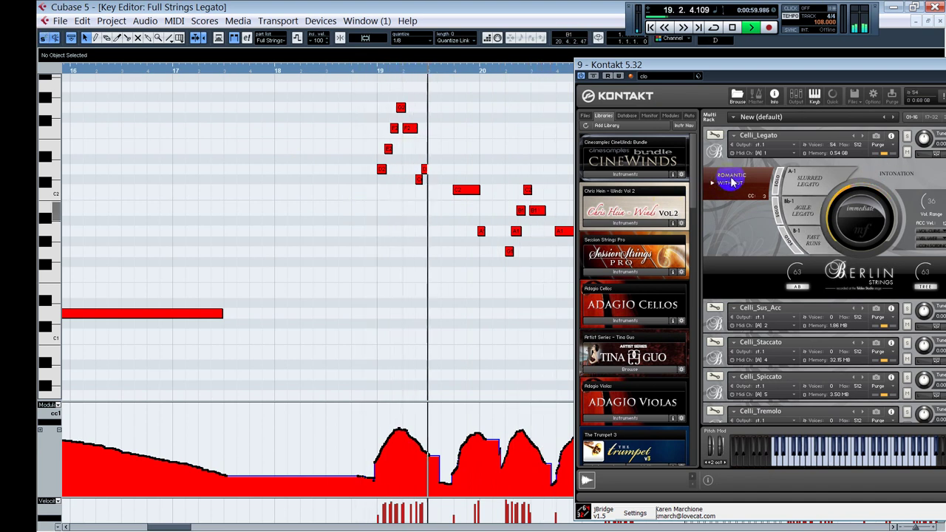
key("space")
Play the bar 19 cello run twice from bar 18 beat 4 with the Romantic style, stopping at bar 19 beat 4
left_click(358, 222)
key("space")
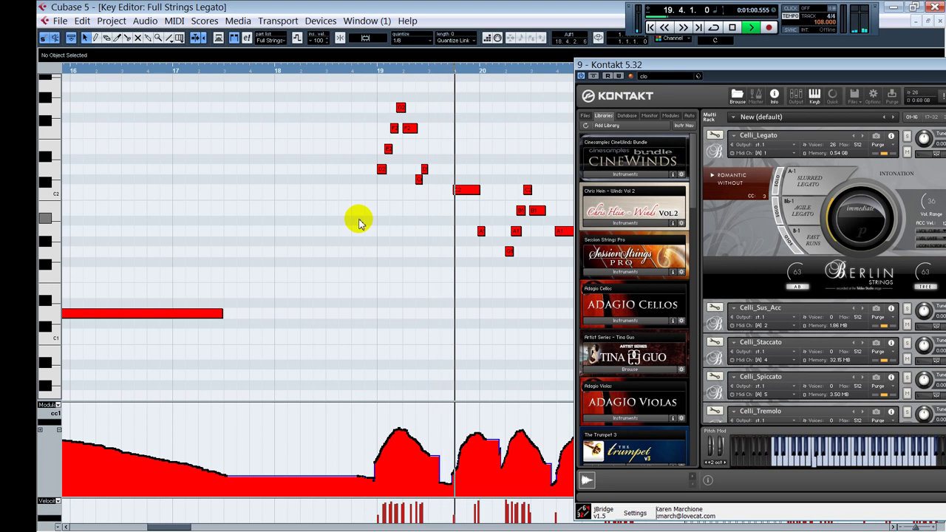
key("space")
left_click(360, 212)
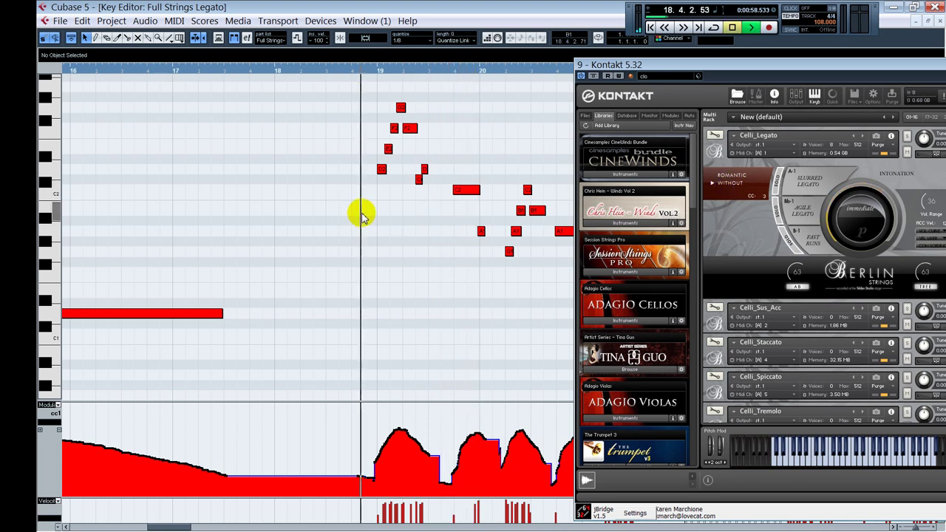
key("space")
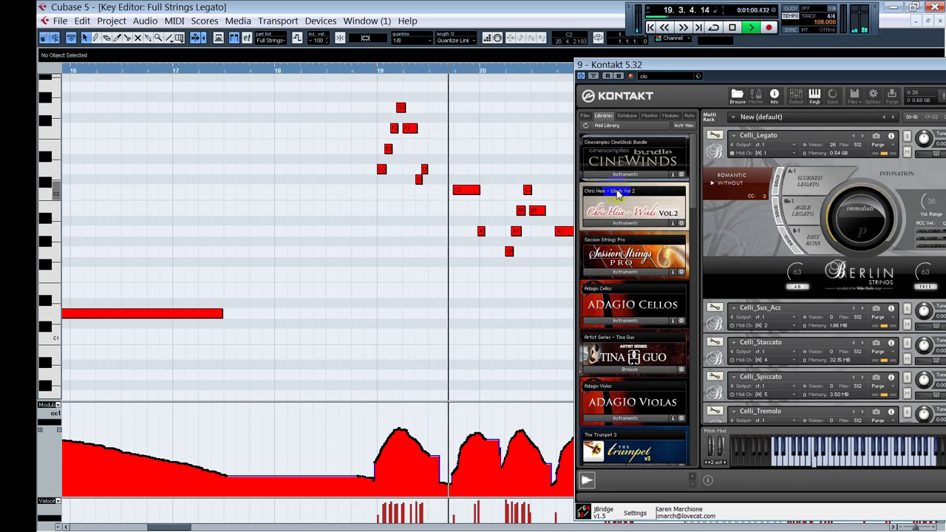
key("space")
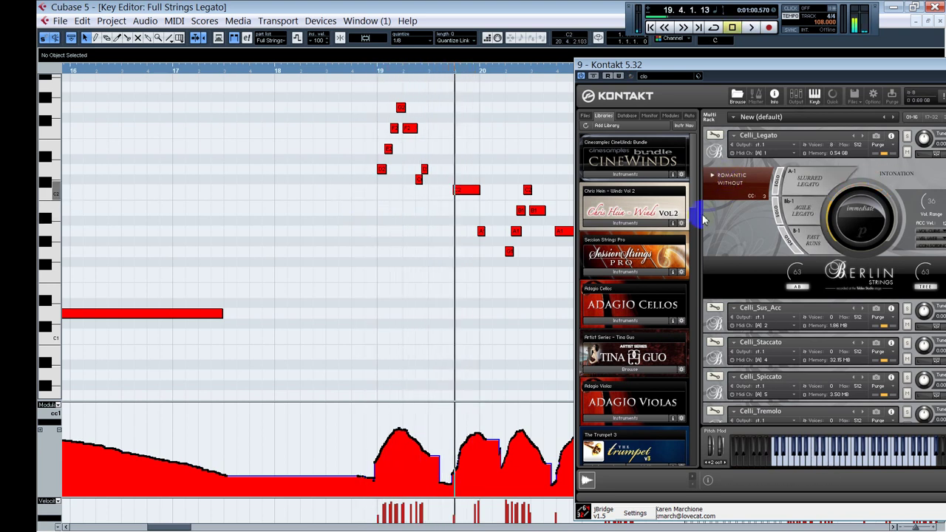
Move on to the rest of the cello phrase and play it from bar 20 beat 3
left_click(448, 209)
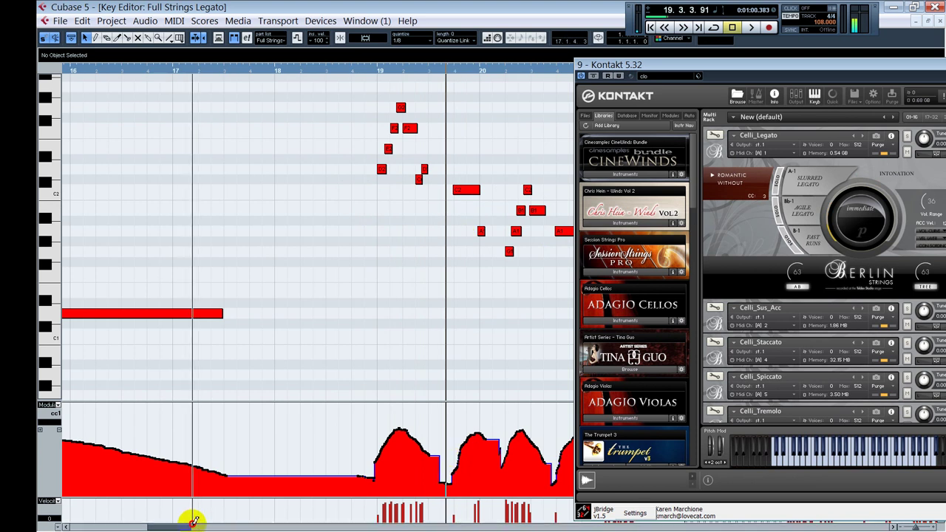
scroll(193, 525, "right", 4)
scroll(185, 525, "right", 1)
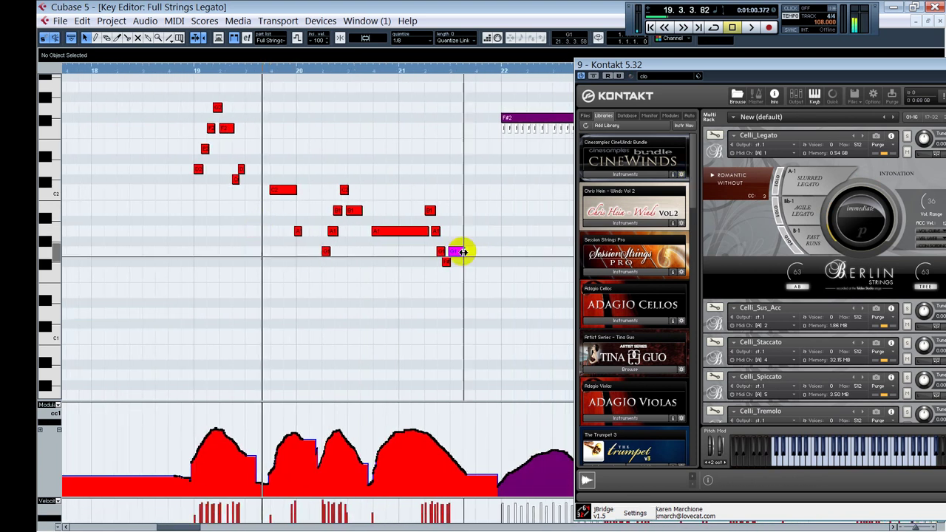
left_click(377, 265)
left_click(361, 267)
key("space")
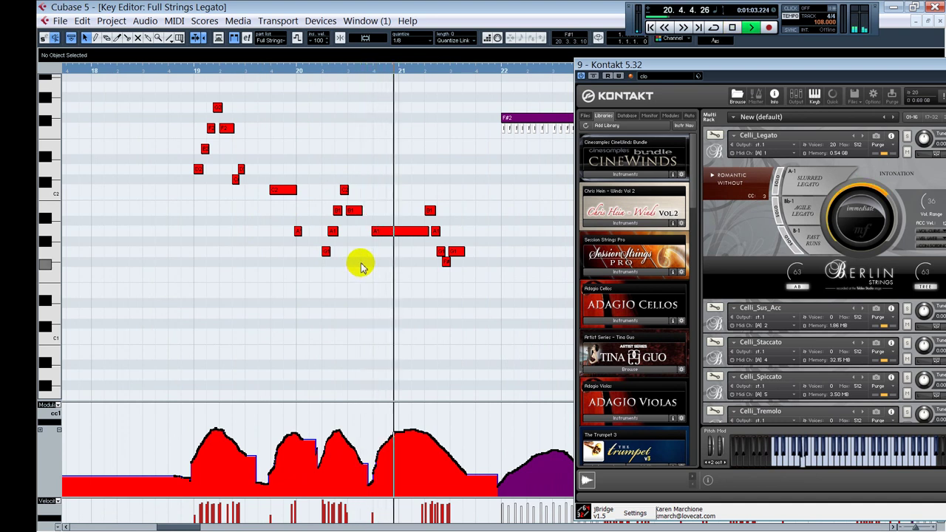
Compare the Romantic and Without styles of Celli_Legato while playing the phrase from bar 19 beat 3, stopping in bar 21
left_click(253, 74)
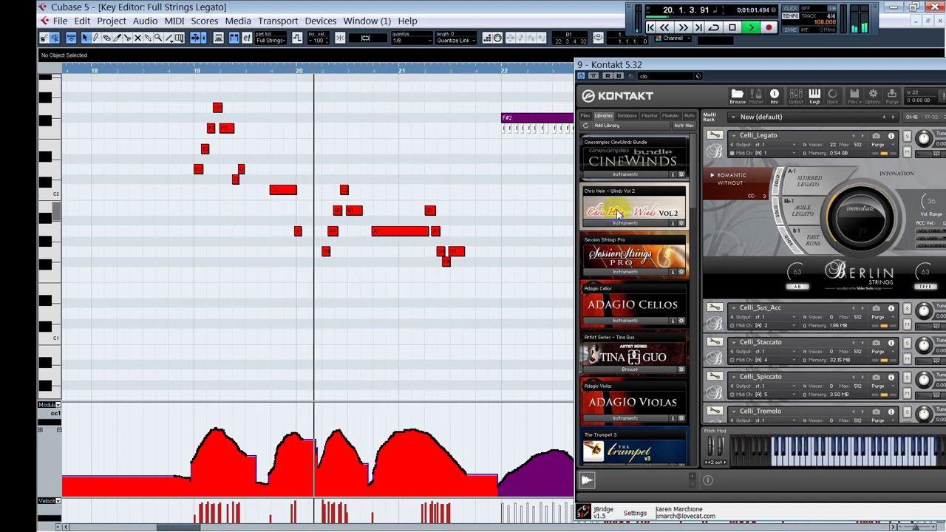
left_click(723, 186)
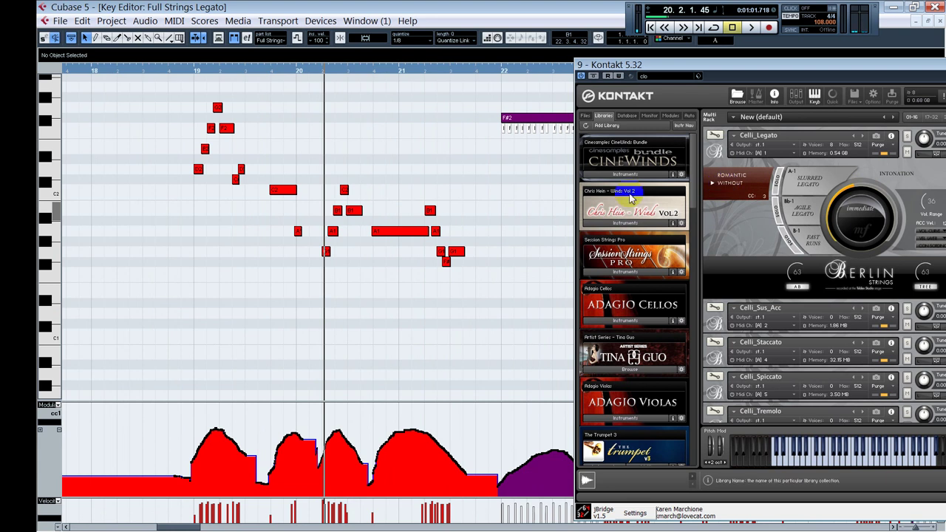
left_click(263, 247)
key("space")
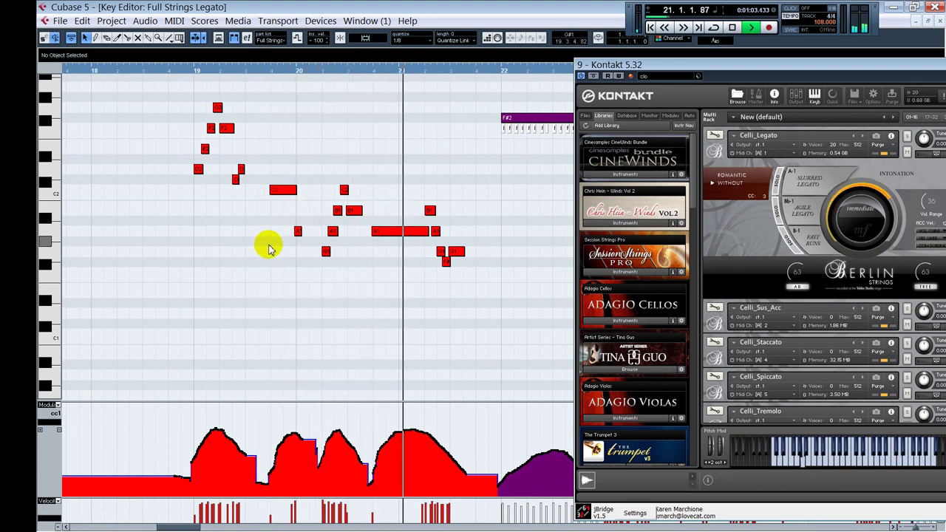
key("space")
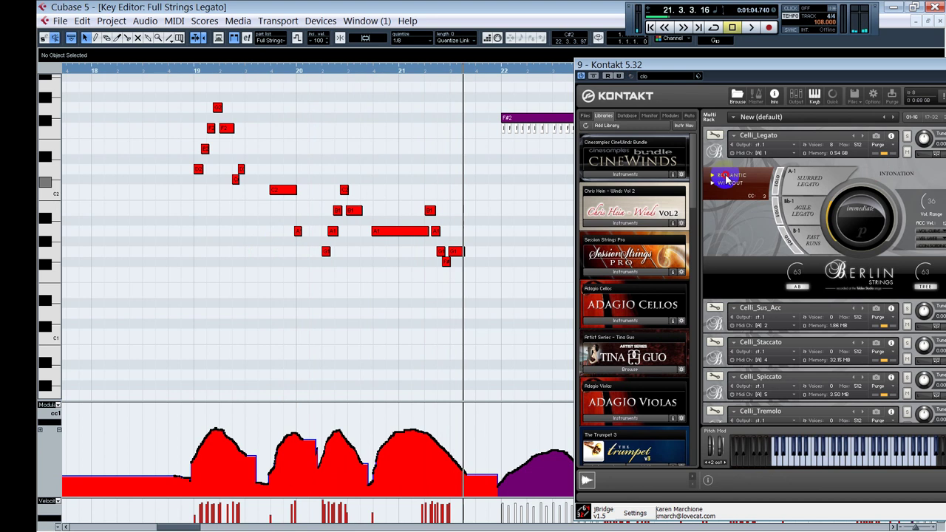
Play the cello phrase twice more from bar 19 beat 3 with the Romantic style and stop at bar 21 beat 2
left_click(266, 70)
key("space")
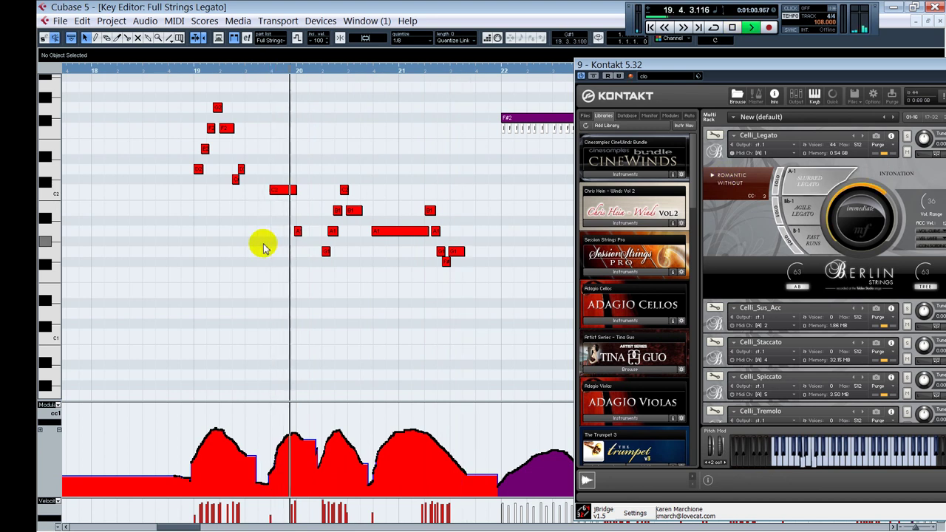
left_click(249, 238)
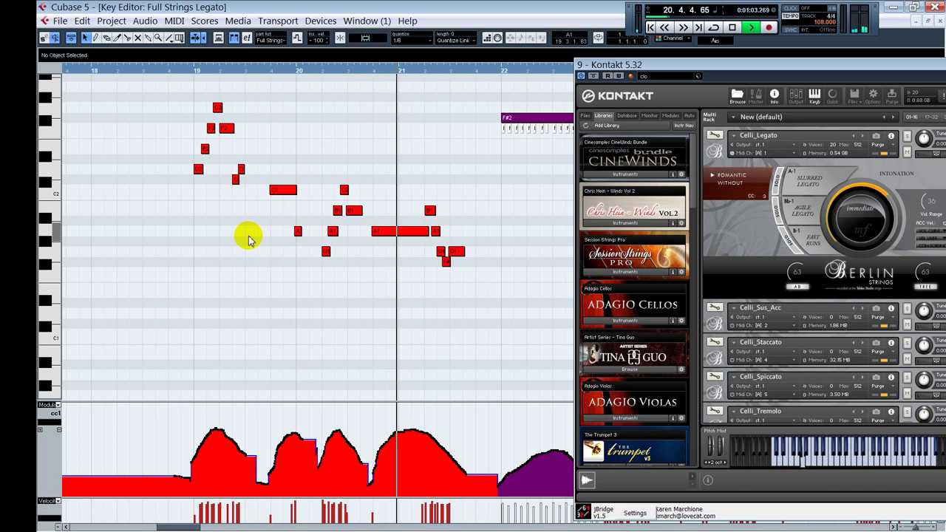
key("space")
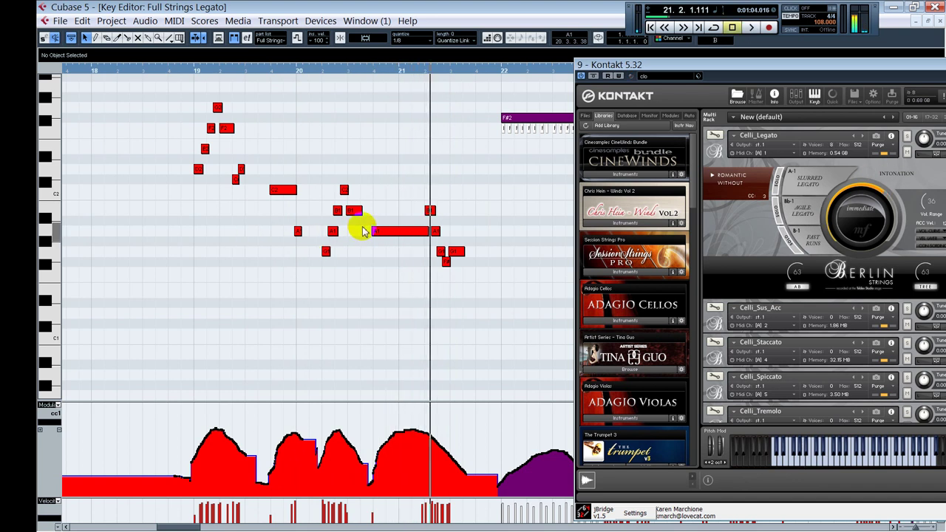
Close the Key Editor, clear the Kontakt window away, and play the full arrangement from bar 21 beat 2 to bar 23
key("Escape")
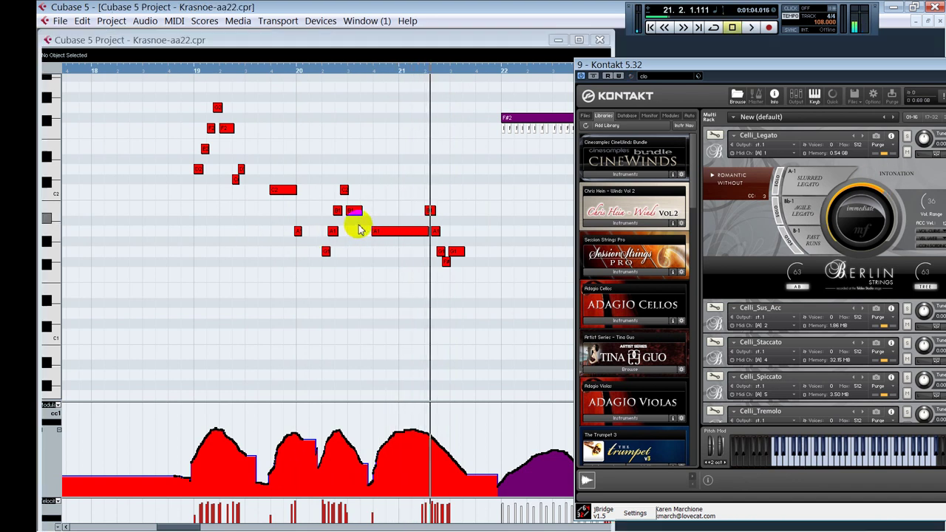
left_click_drag(833, 63, 591, 7)
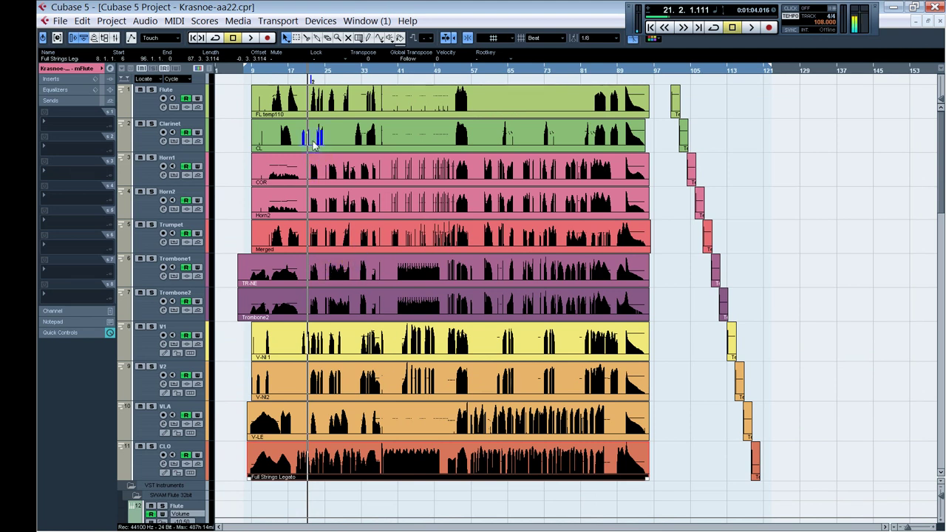
key("space")
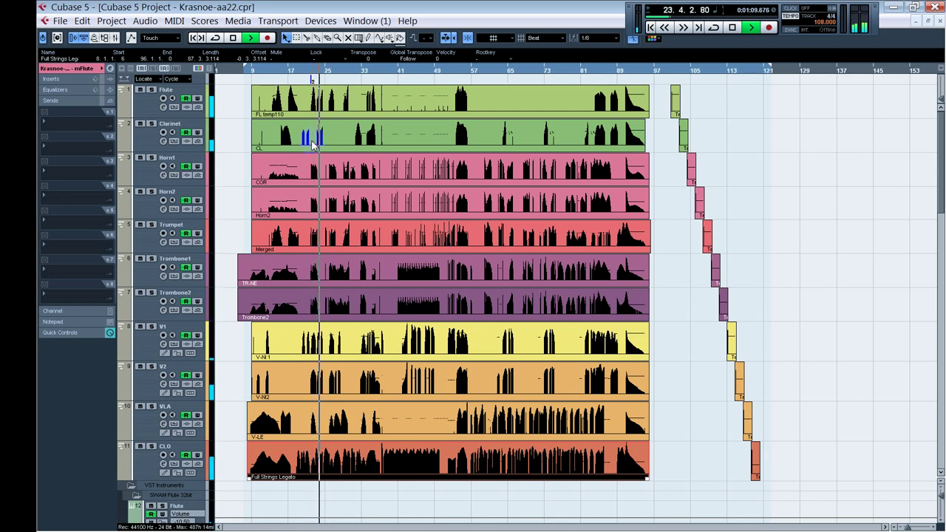
key("space")
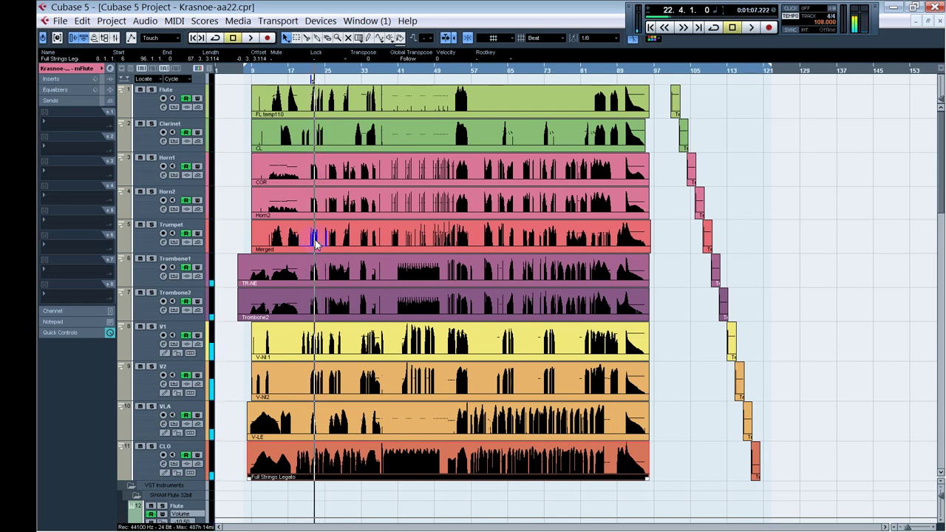
Open the Trumpet track's Merged part in the Key Editor and bring the repeated notes of bars 22 and 23 into close view
double_click(311, 244)
key("h")
key("h")
key("h")
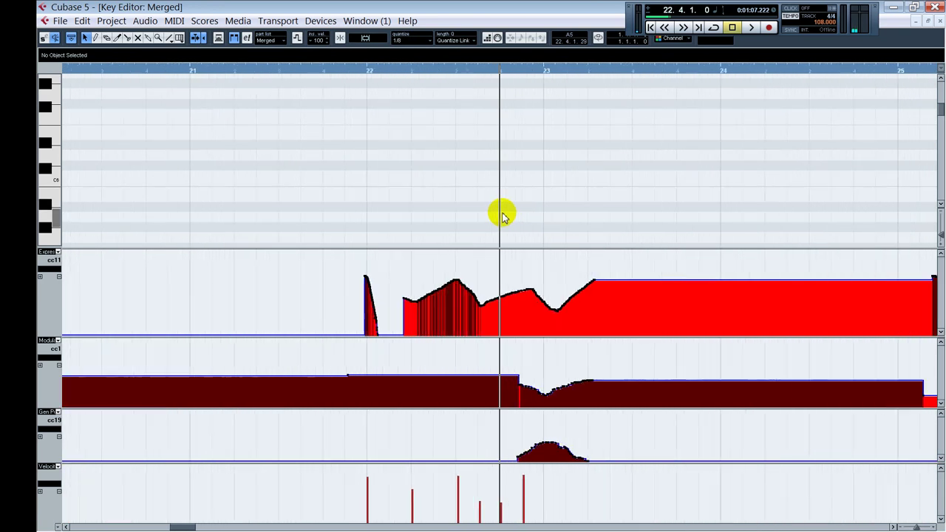
scroll(479, 198, "down", 5)
scroll(479, 198, "up", 2)
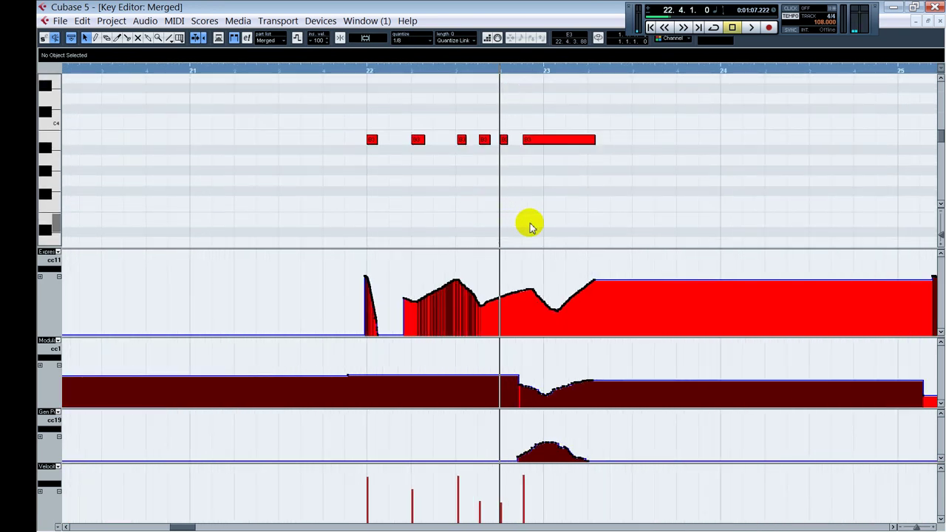
Raise the cc1 modulation curve from bar 22 beat 4 through bar 24, with its first point at 62
left_click(516, 70)
right_click(562, 371)
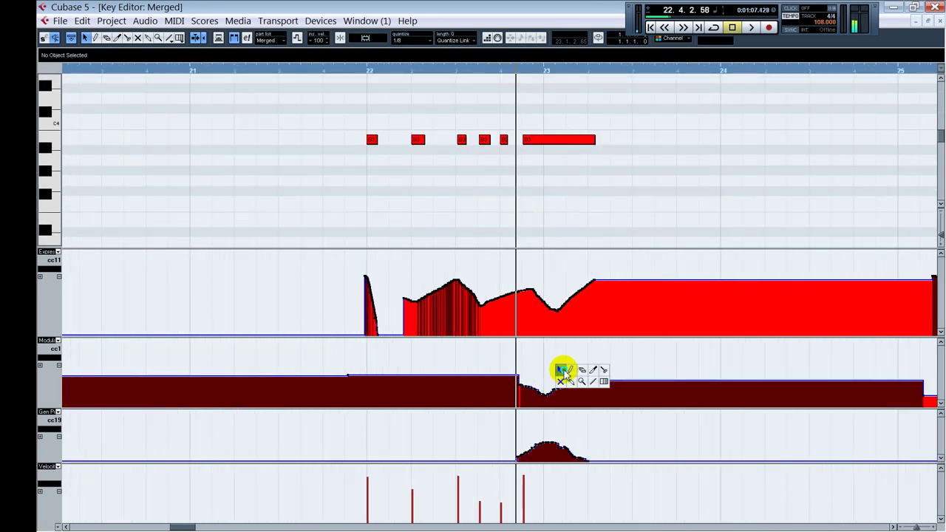
left_click(569, 370)
left_click_drag(509, 369, 562, 377)
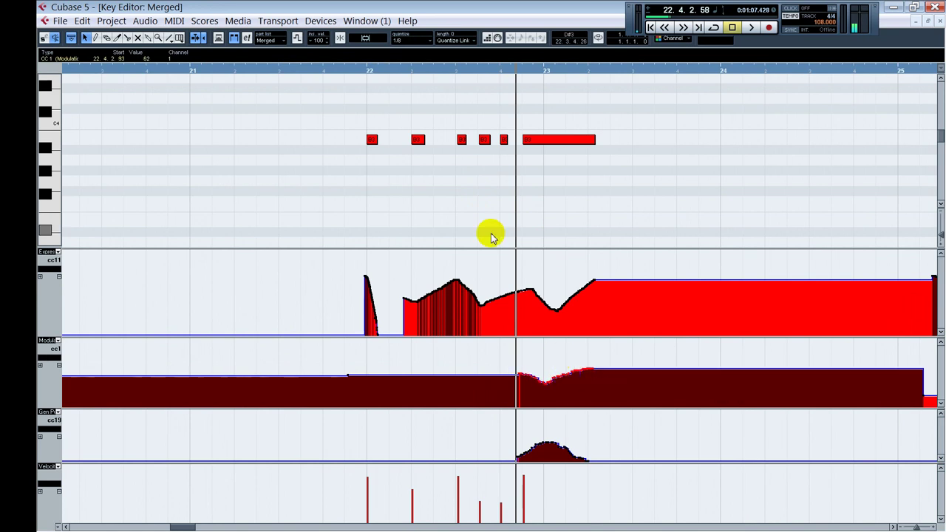
Play the trumpet notes from bar 22 into the sustained note with the raised modulation
left_click(494, 211)
key("space")
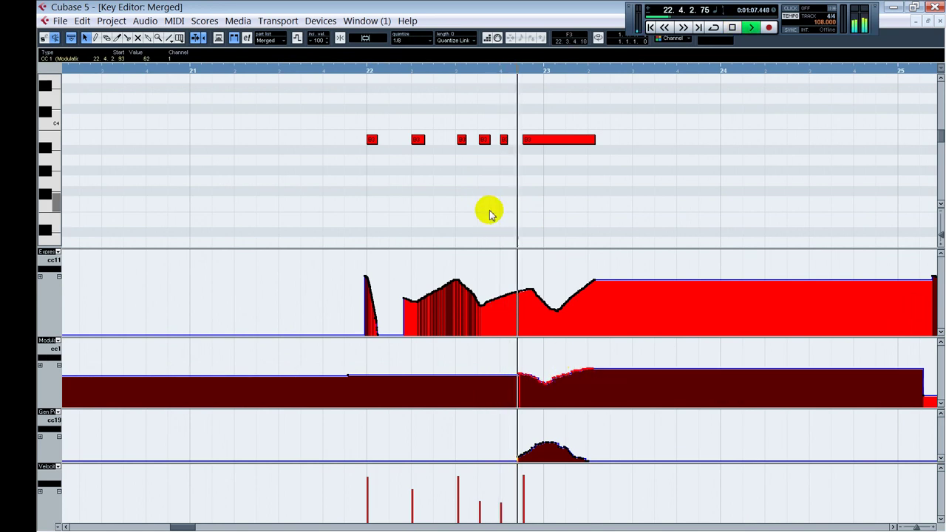
left_click(433, 214)
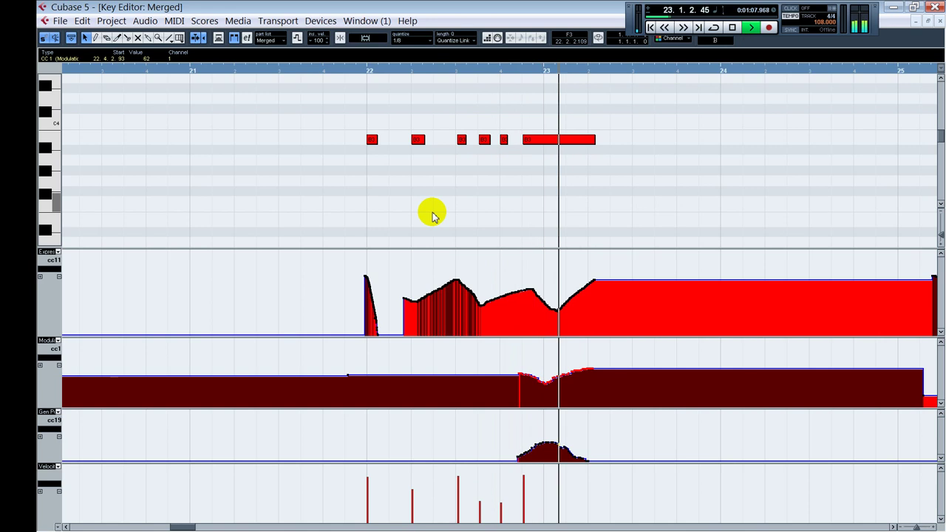
Return the cc1 curve's first point to 40 and replay the trumpet notes from bar 22 beat 2 to bar 23 beat 2
left_click(437, 206)
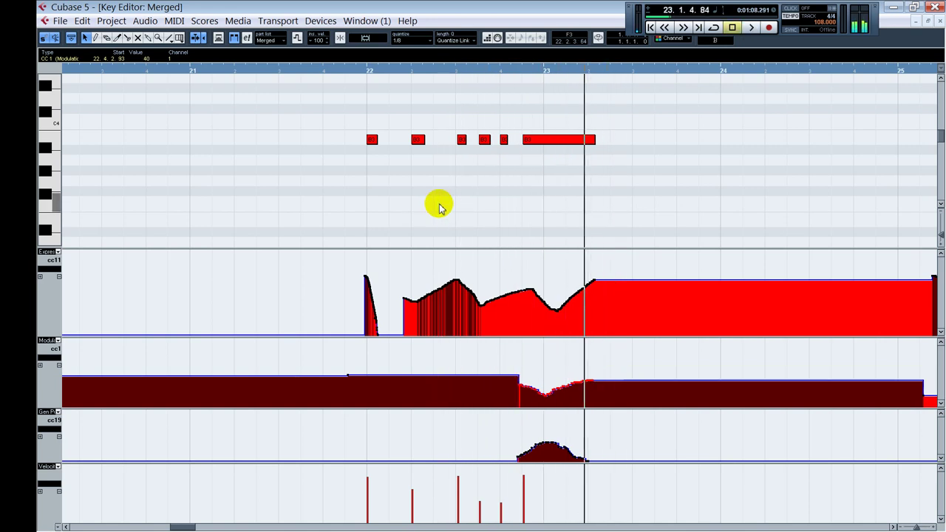
left_click(439, 72)
key("space")
key("space")
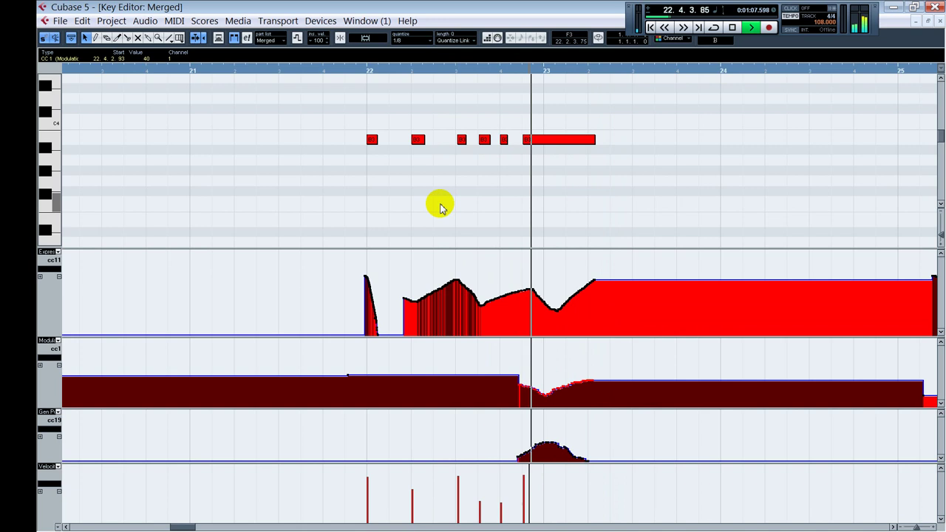
key("space")
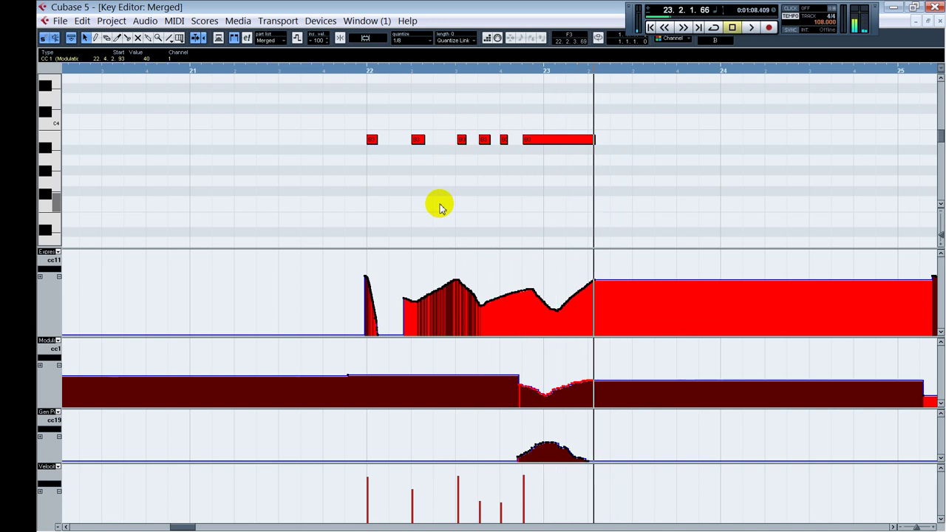
Play the project on to bar 30 and open the Trumpet's Merged part there, with the notes of bars 29 and 30 in close view
key("Escape")
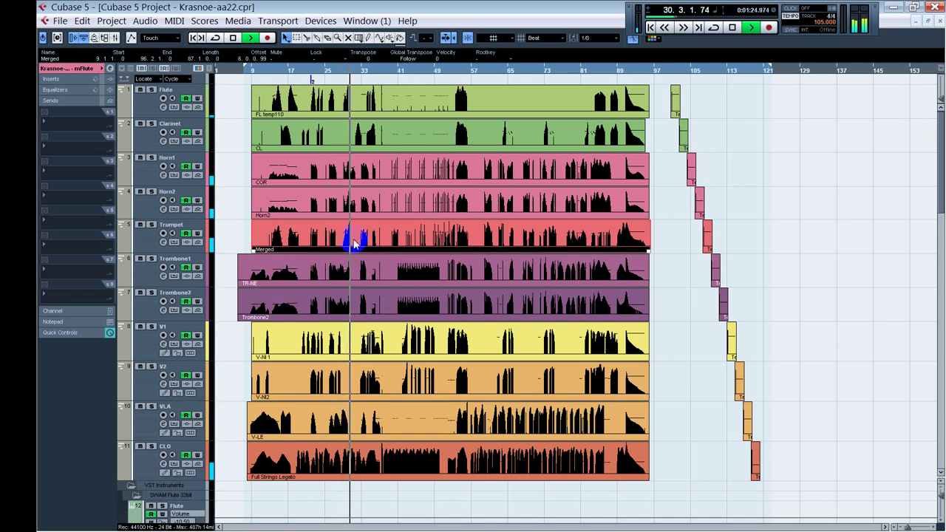
left_click(347, 238)
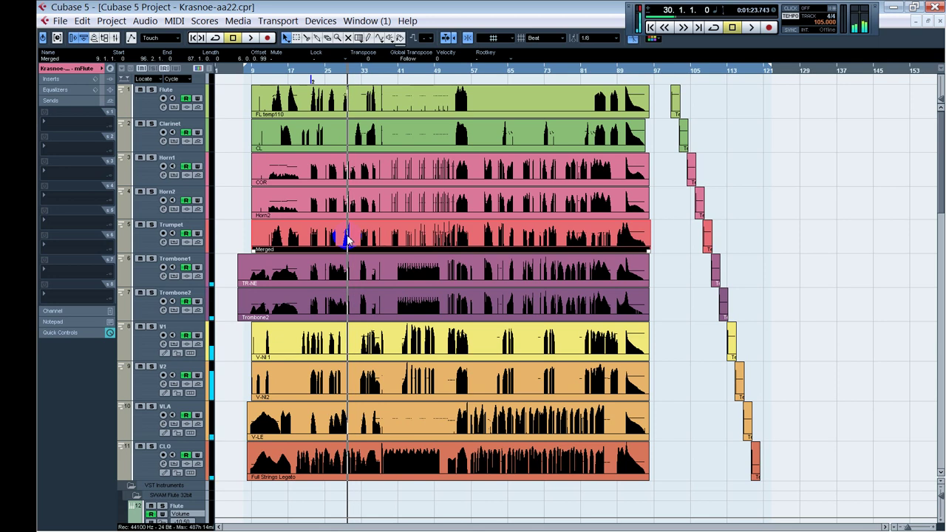
double_click(348, 238)
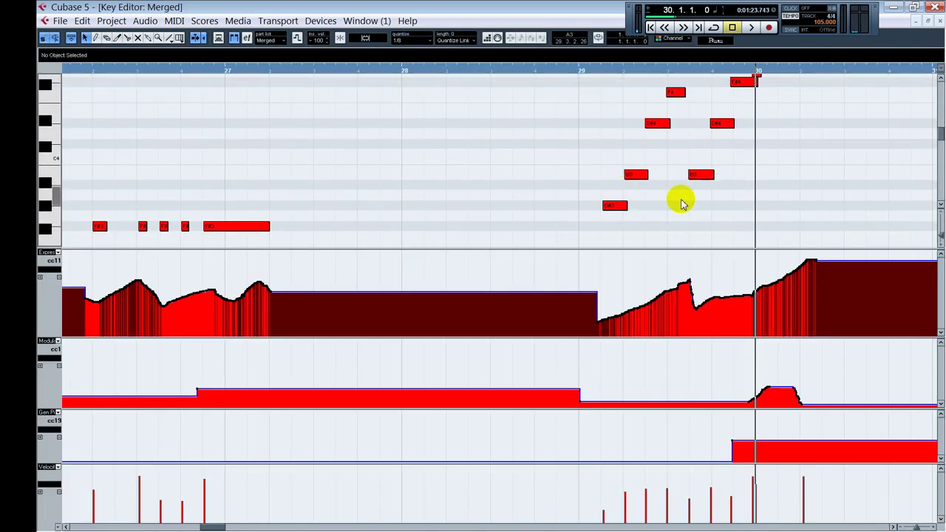
key("g")
key("h")
key("h")
key("h")
key("h")
scroll(517, 196, "up", 3)
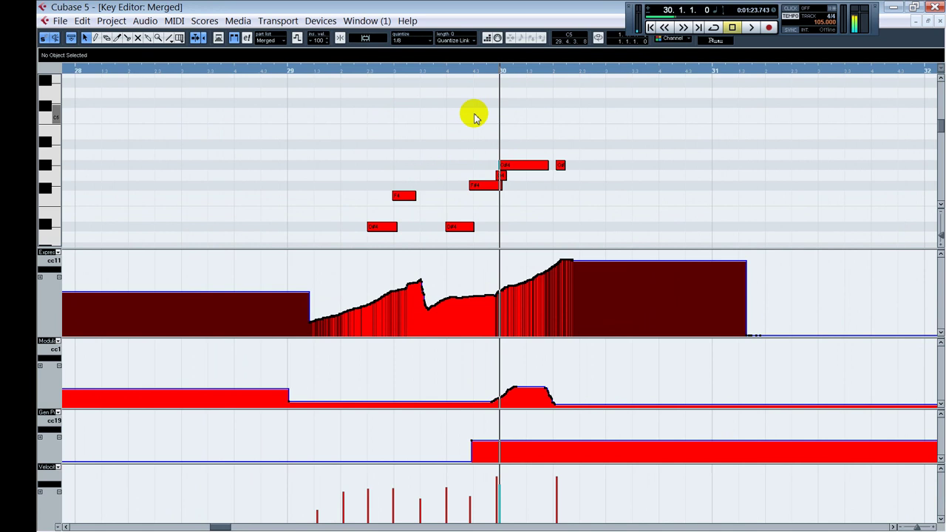
Play the trumpet notes from bar 29 beat 4 into bar 30 and close the Key Editor
left_click(458, 171)
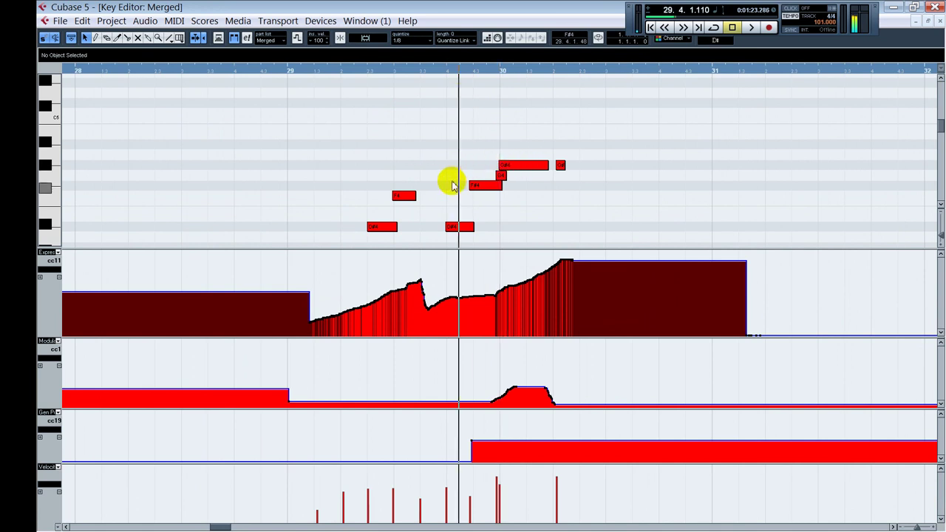
key("space")
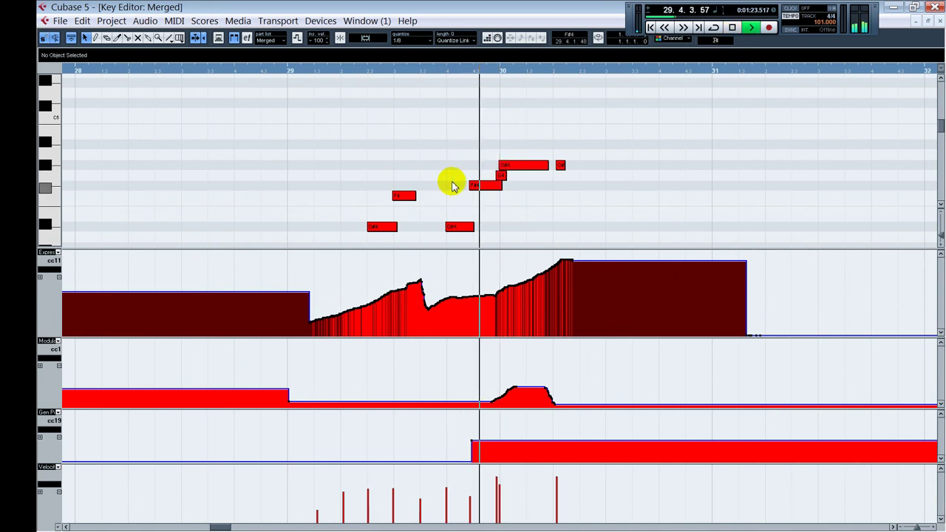
key("space")
key("Return")
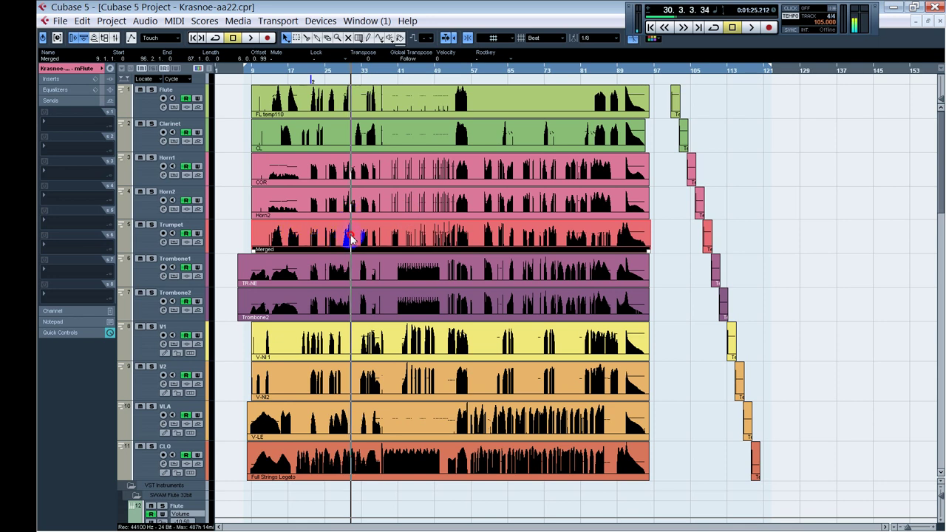
Play the project from bar 30 into bar 38 and open the CLO track's Full Strings Legato part at bars 37 and 38 in close view
key("space")
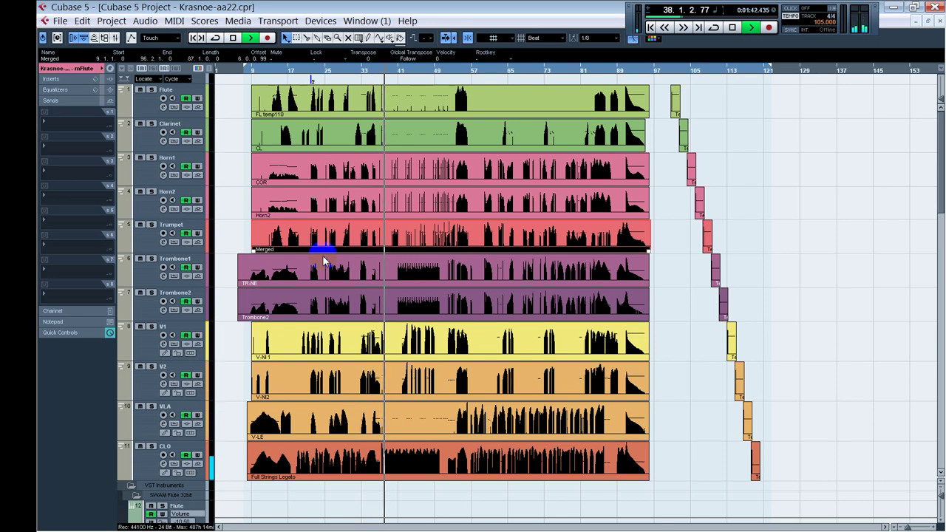
key("space")
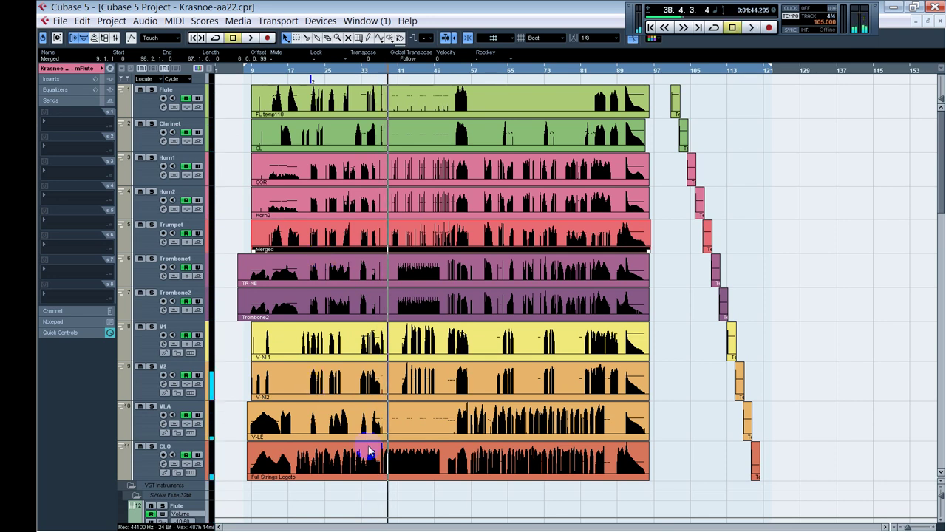
left_click(386, 462)
double_click(386, 462)
scroll(479, 192, "down", 4)
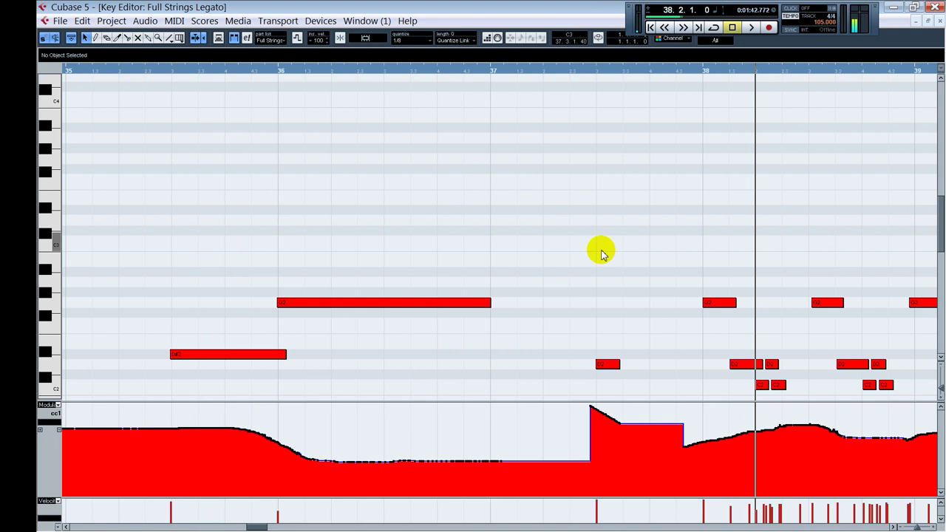
key("h")
key("h")
scroll(537, 283, "up", 3)
scroll(454, 270, "down", 1)
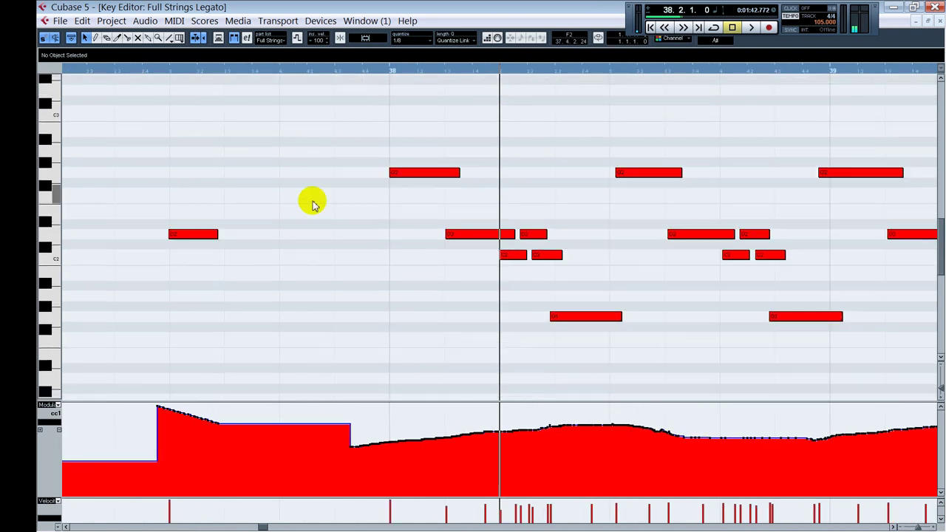
Copy the short D2 note in bar 38 beat 2 to the start of bar 38, placing the copy on G2 and channel 4
left_click(540, 236)
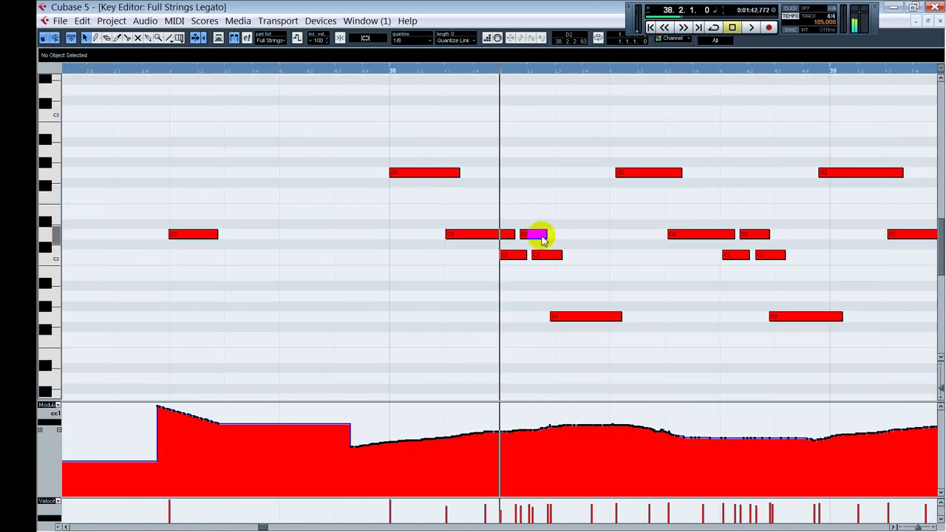
left_click(544, 237)
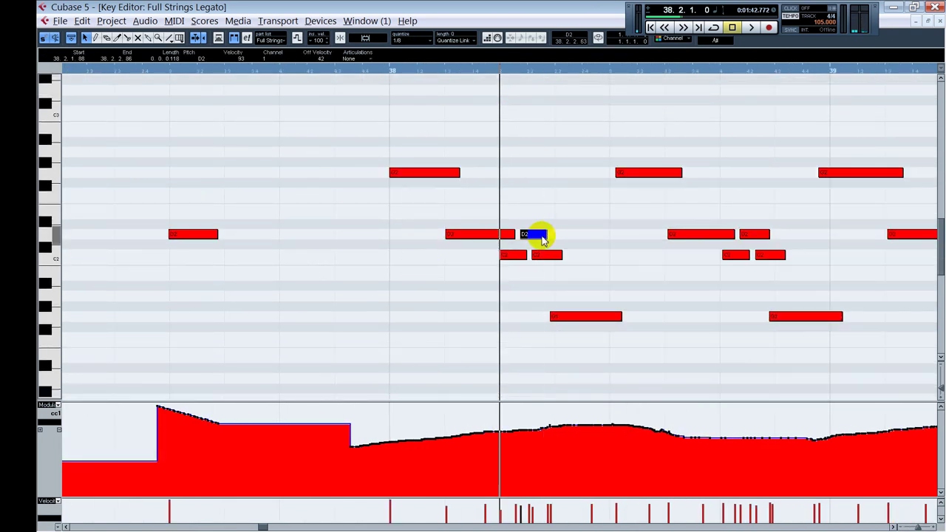
left_click_drag(542, 237, 404, 186)
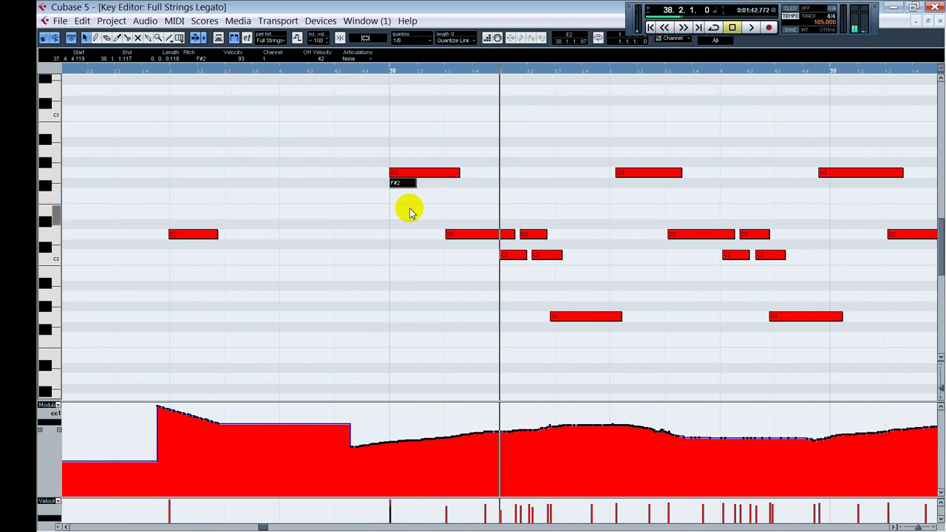
left_click(408, 213)
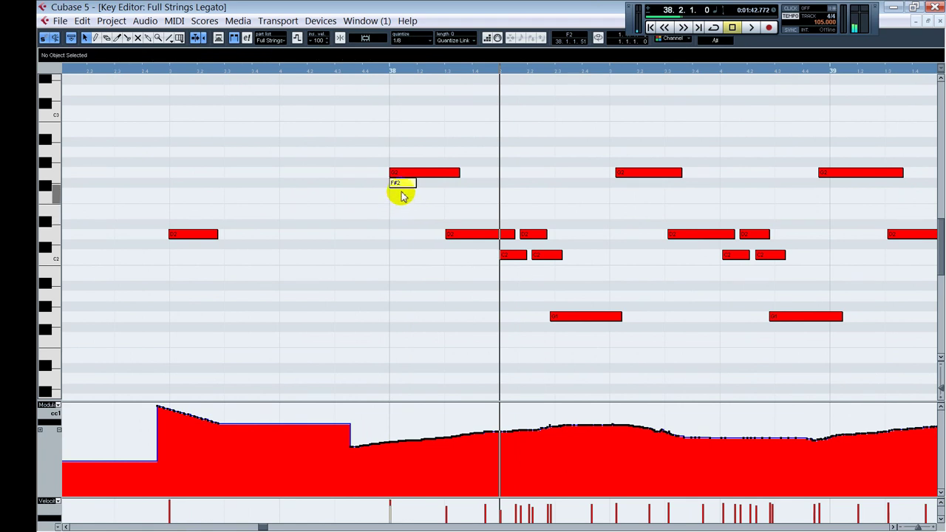
left_click(401, 182)
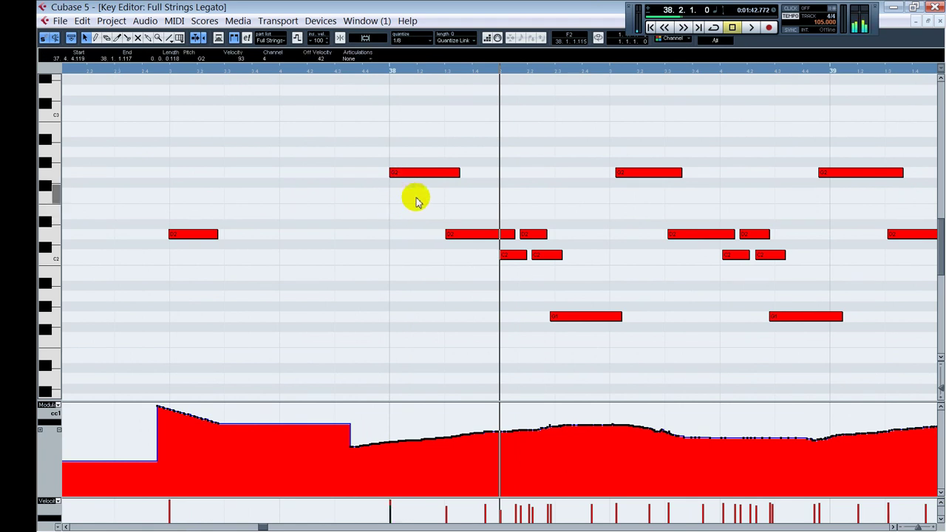
Play the cello passage from bar 37 beat 4 into bar 38 with the copied note doubling the G2
left_click(289, 164, "alt+shift")
key("space")
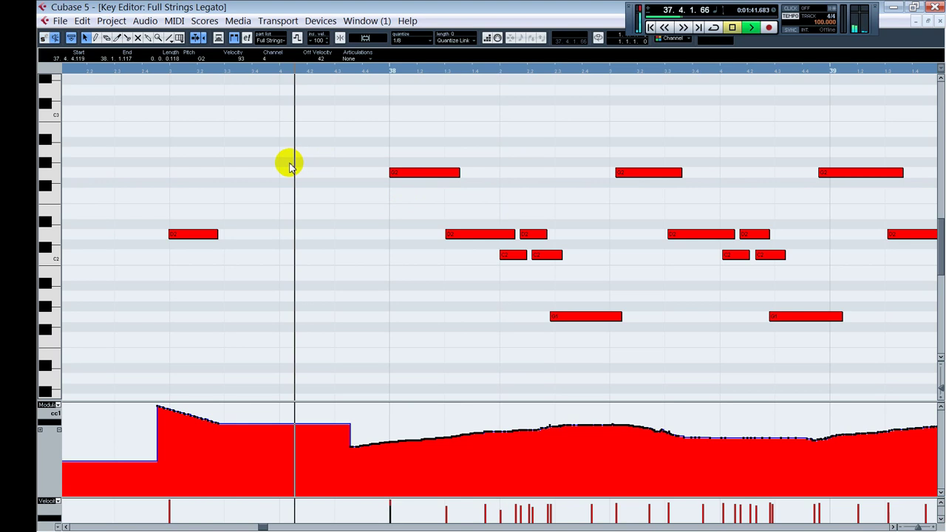
key("space")
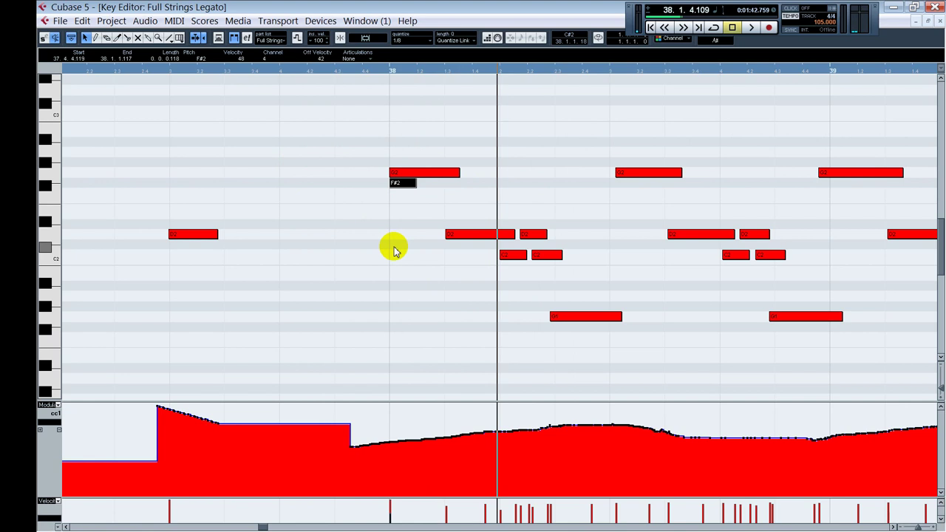
Replay the cello passage with the doubling G2 note at velocity 48, from bar 37 beat 4 and again from beat 2
left_click(318, 154)
key("space")
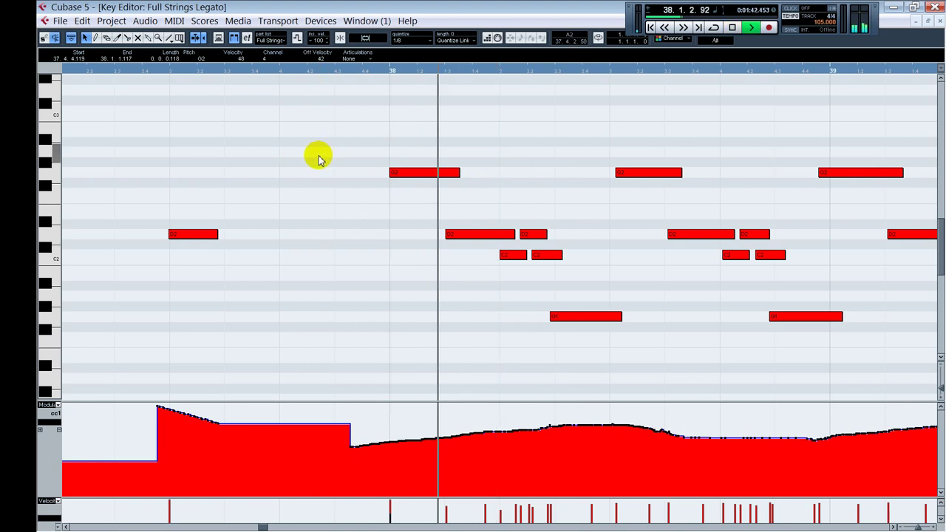
key("space")
left_click(130, 190)
key("space")
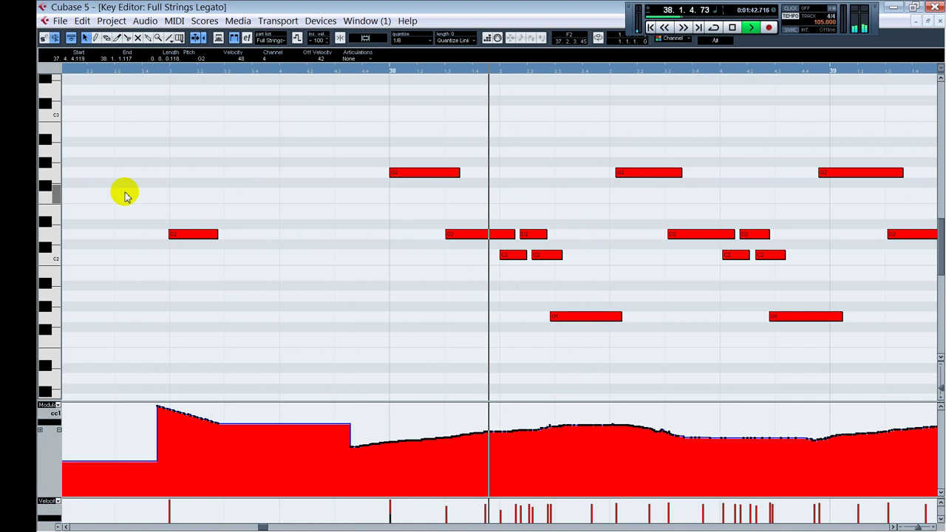
key("space")
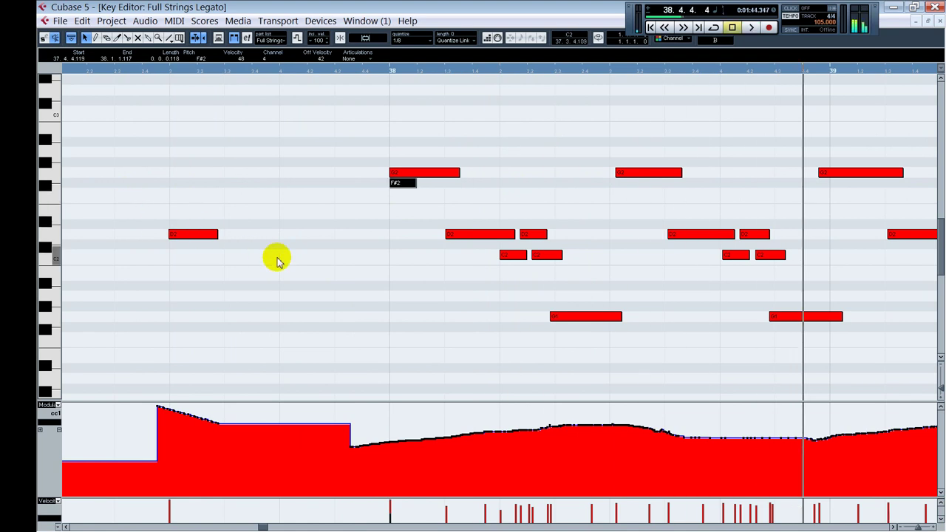
Mute the added F#2 note at the start of bar 38 and replay the cello passage from bar 37 beat 4 and beat 2
left_click(384, 211)
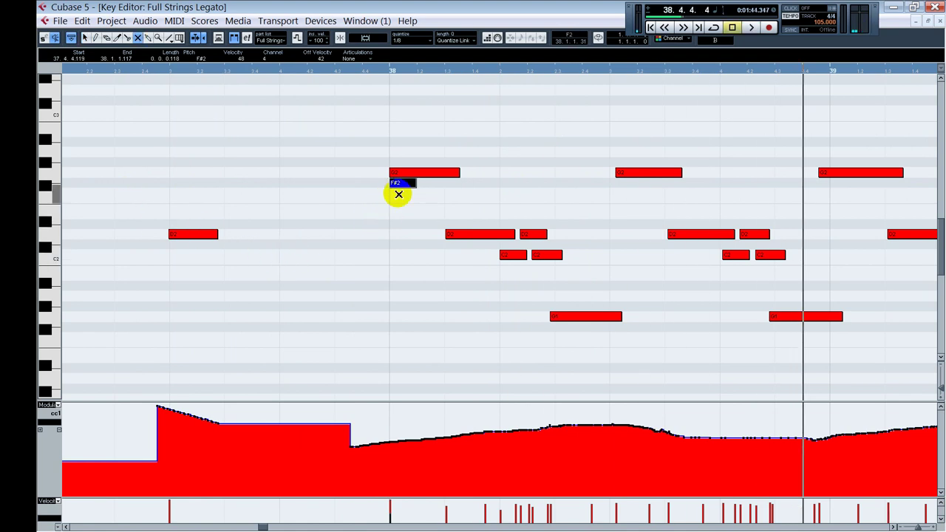
key("space")
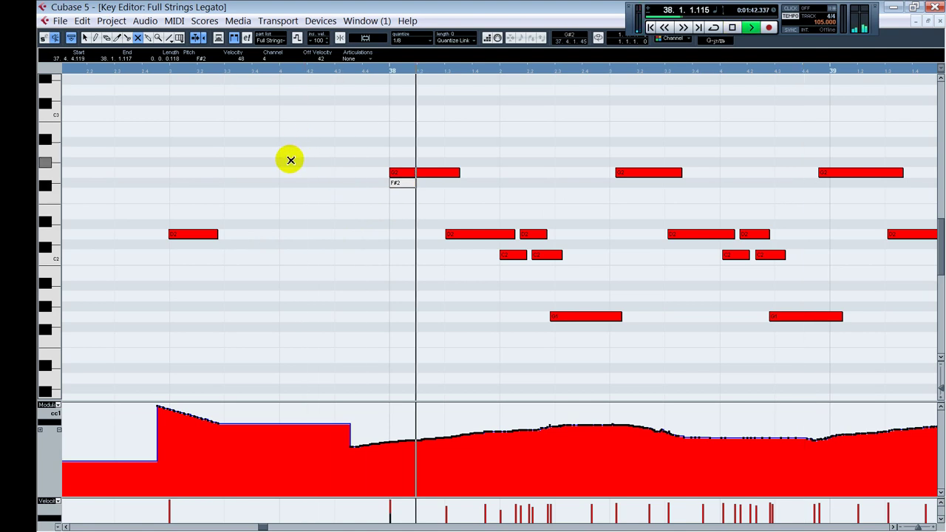
key("space")
left_click(114, 155)
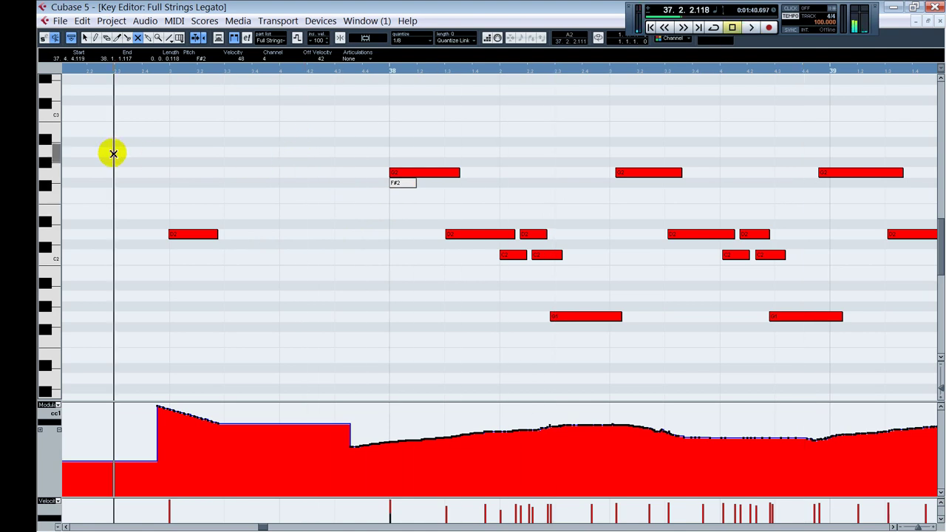
key("space")
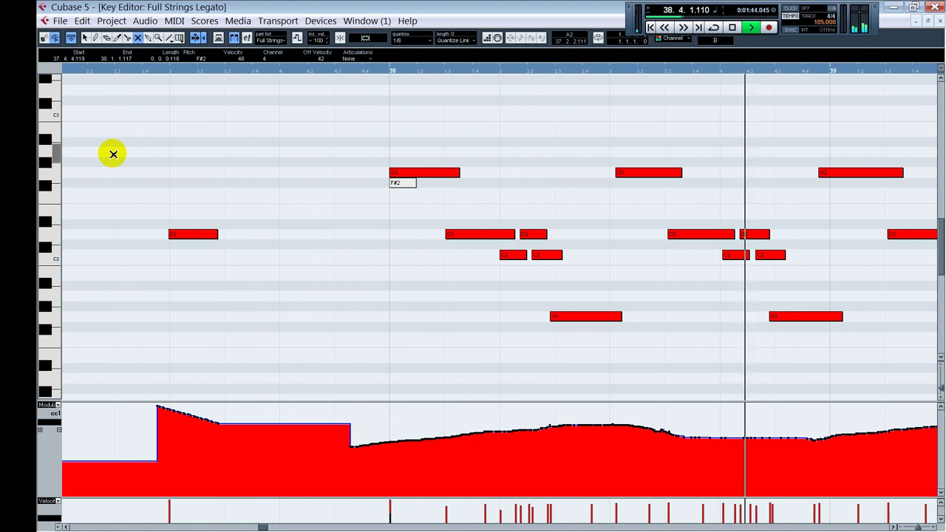
Play the project on to bar 56 and examine the Trumpet's Merged notes and controller curves around bars 54 to 56
key("Return")
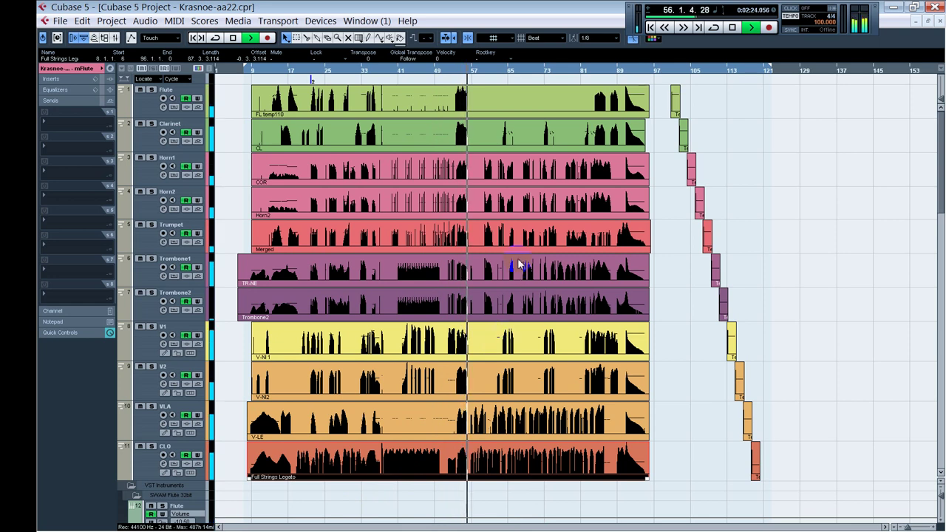
key("space")
double_click(464, 239)
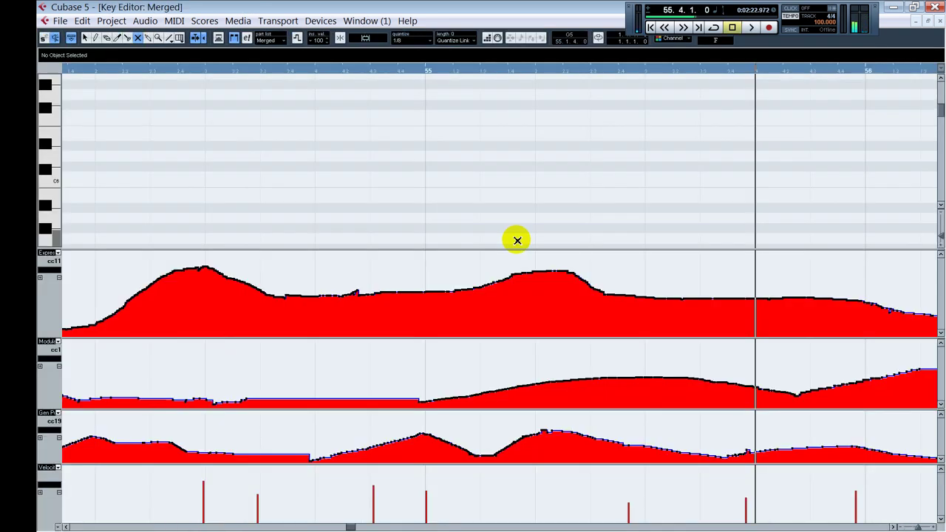
scroll(518, 207, "down", 4)
scroll(498, 207, "up", 1)
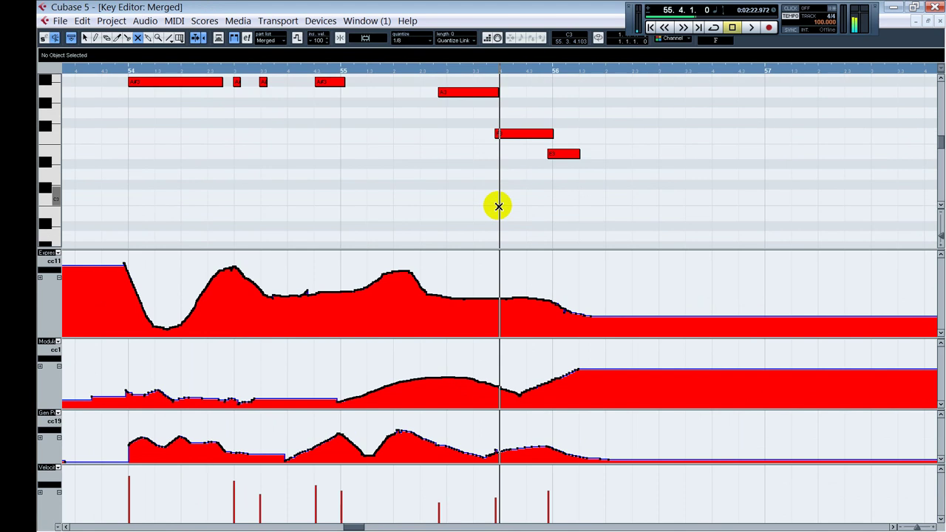
key("g")
key("Escape")
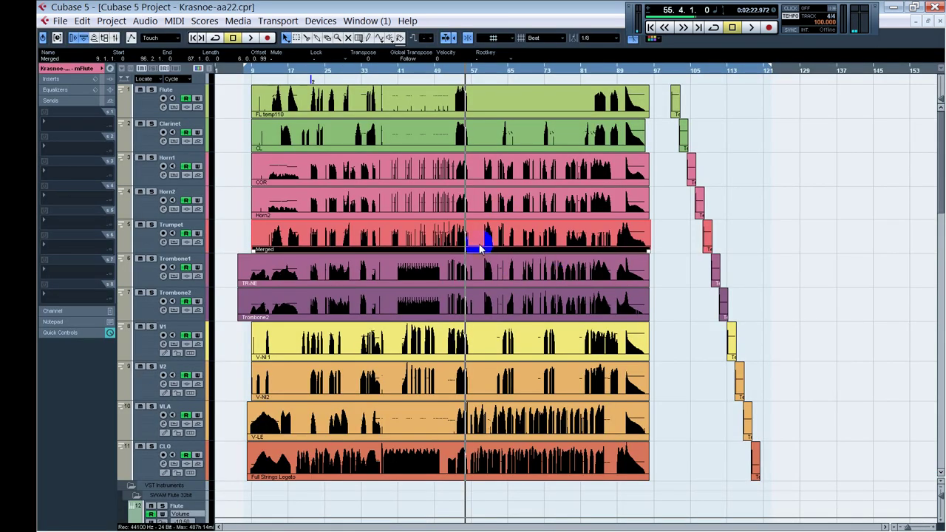
Play the project from about bar 59 into bar 64 and open the Clarinet's CL part with bars 64 to 66 in close view
left_click(482, 240, "alt+shift")
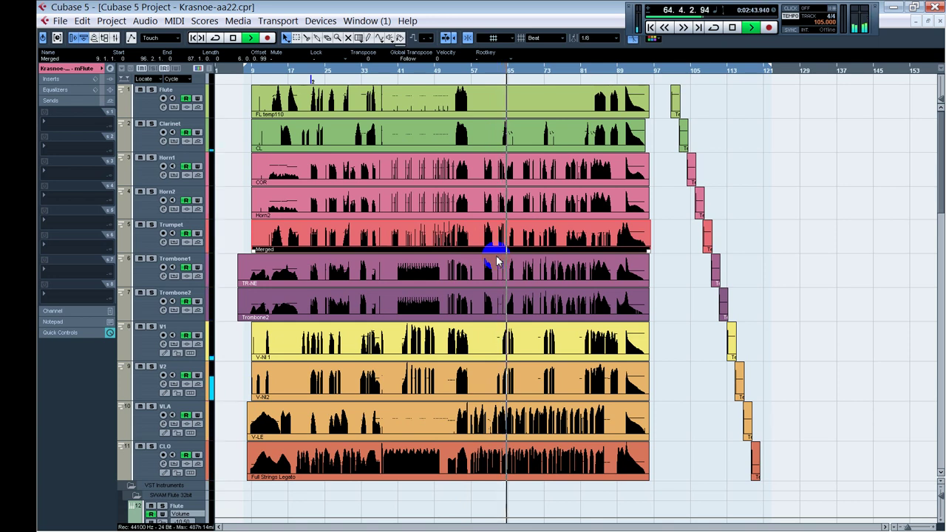
key("space")
double_click(504, 134)
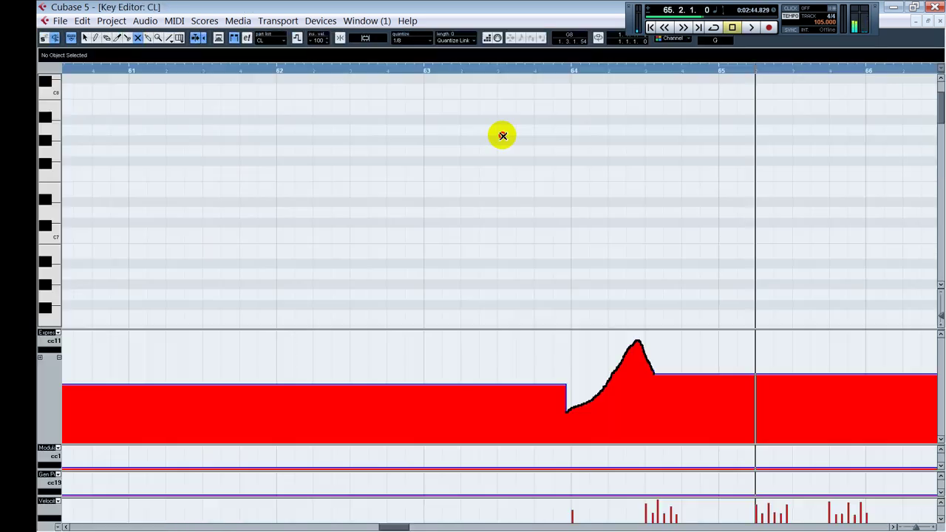
key("g")
key("g")
key("g")
scroll(518, 247, "down", 10)
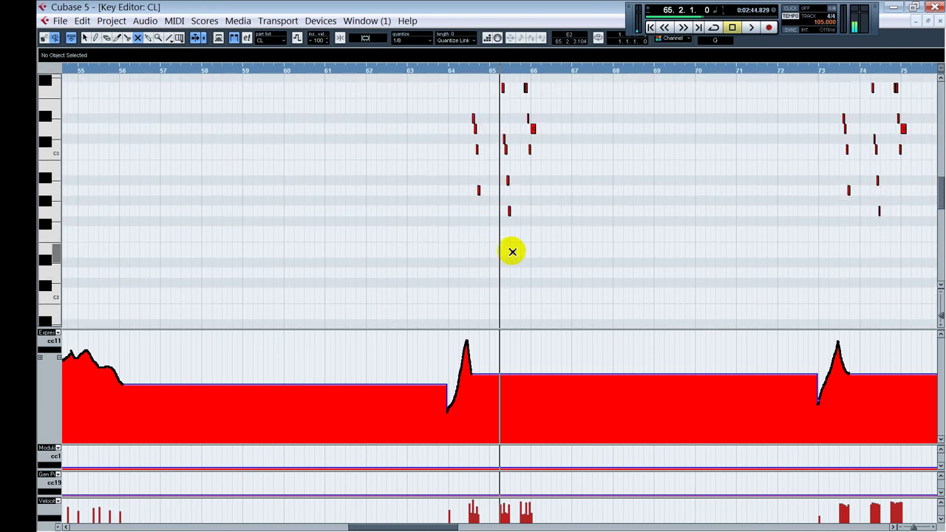
key("h")
key("h")
key("h")
key("h")
key("h")
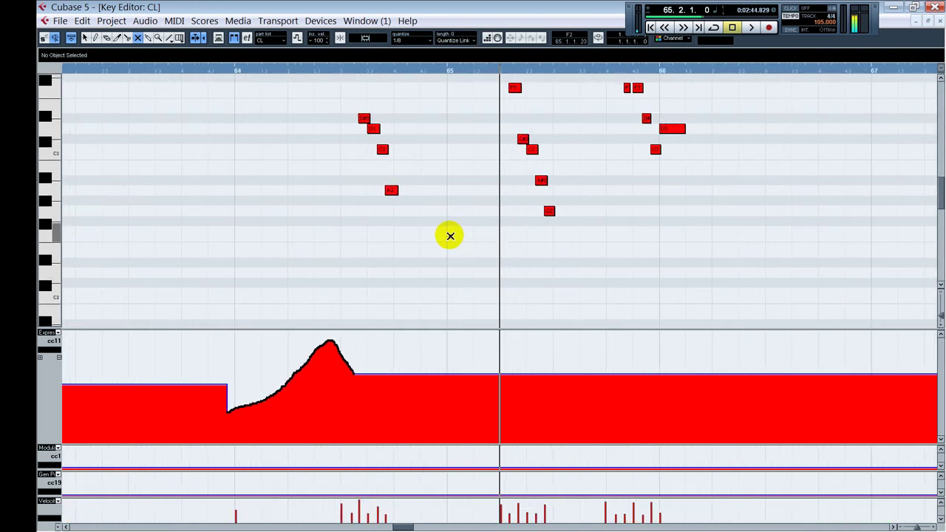
Switch to the Object Selection tool and play the clarinet figure from just before bar 64 to bar 64 beat 4
key("1")
scroll(449, 236, "up", 5)
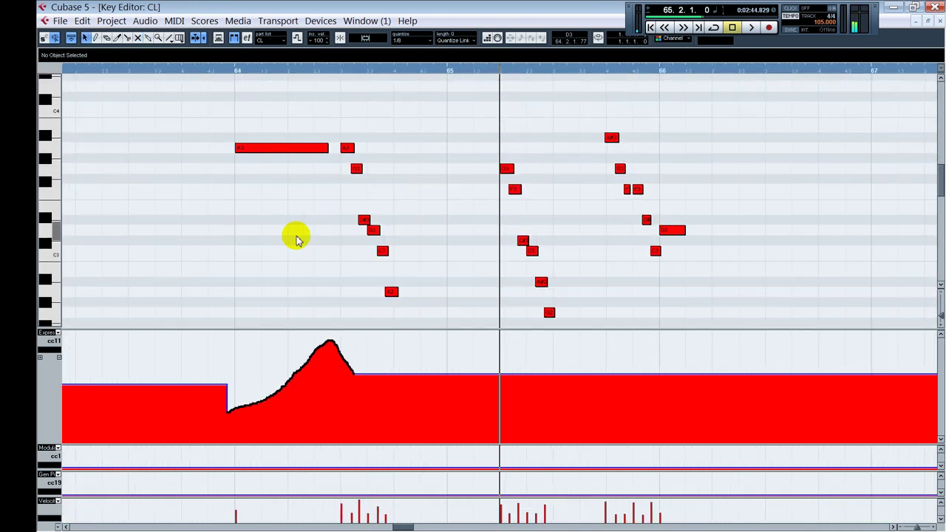
left_click(204, 241)
key("space")
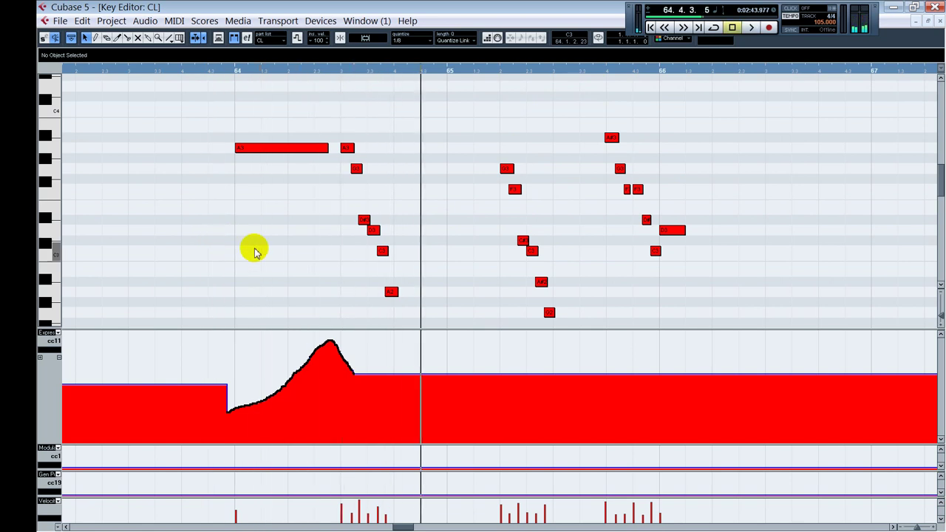
Replay the clarinet figure from just before bar 64 to bar 64 beat 4 in a closer view
left_click(288, 260)
key("space")
left_click(219, 251)
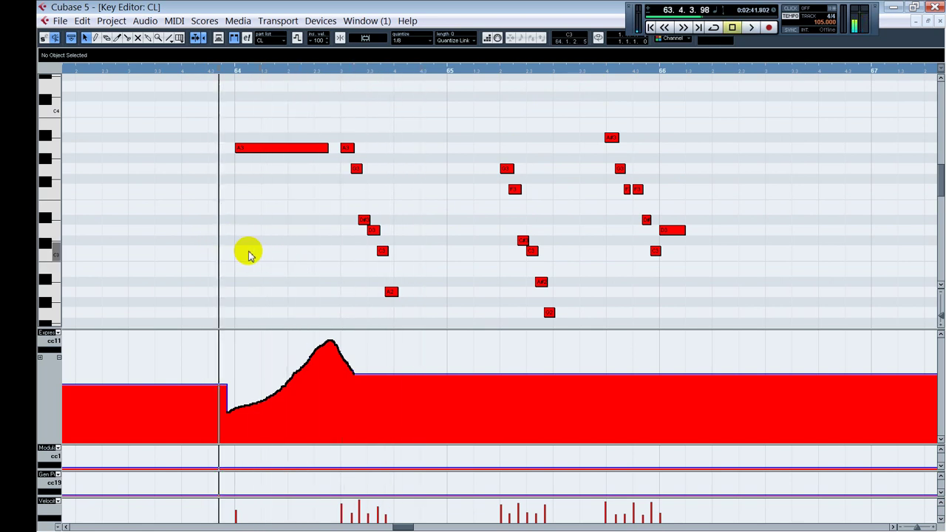
key("h")
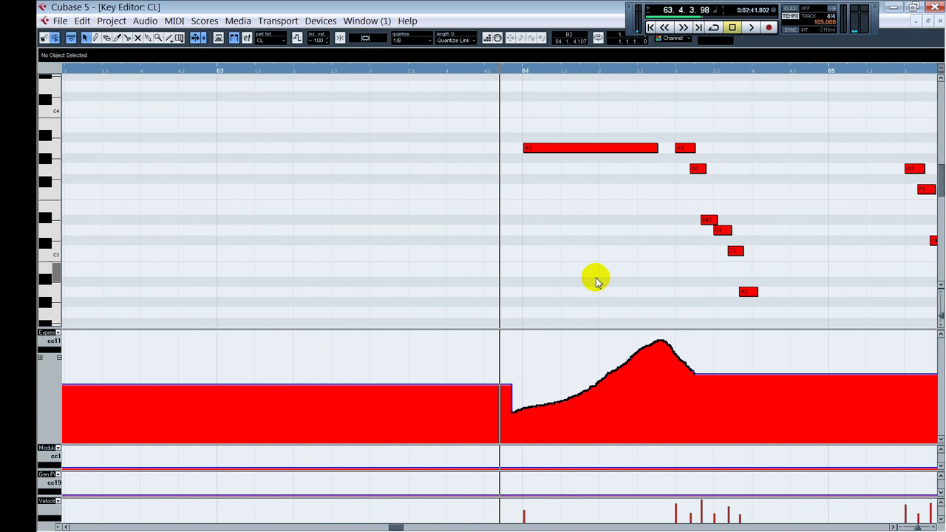
mouse_move(395, 523)
left_mouse_down()
mouse_move(407, 520)
mouse_move(398, 523)
left_mouse_up()
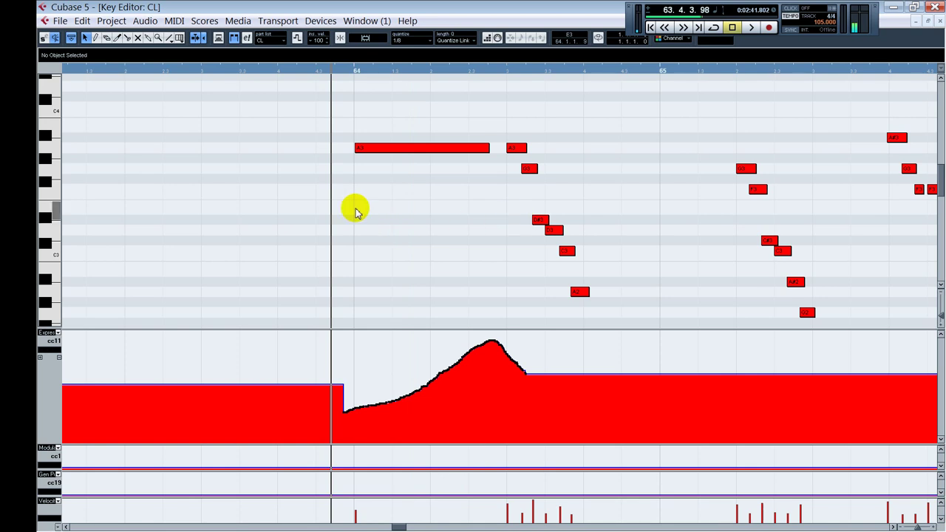
key("space")
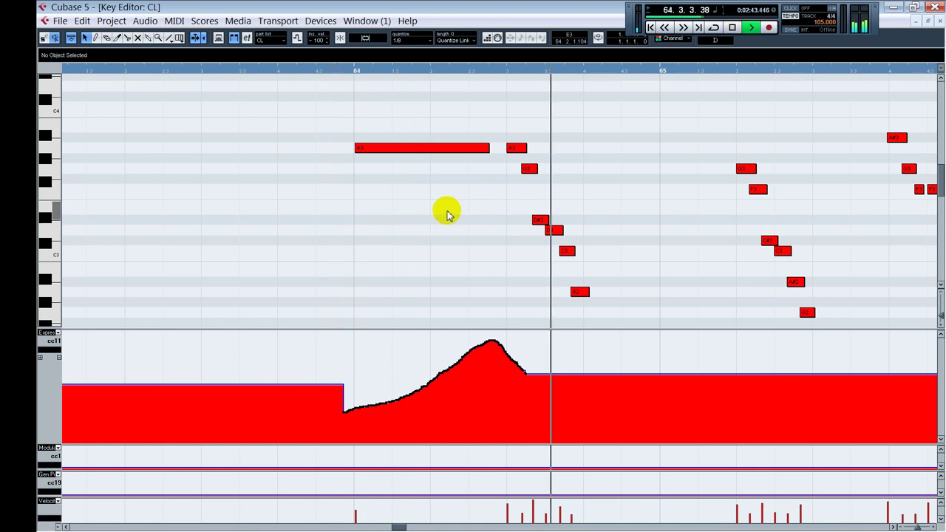
key("space")
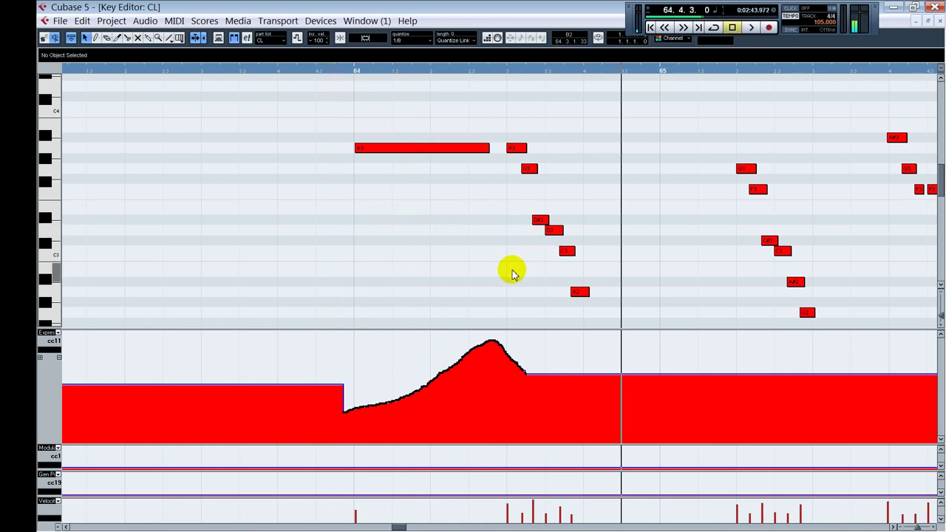
Draw a falling cc11 expression curve across bar 64 beats 3 to 4 in the clarinet part and play the figure
right_click(514, 273)
left_click(524, 270)
left_click_drag(510, 353, 590, 406)
left_click(320, 201, "alt+shift")
key("space")
right_click(630, 208)
left_click(630, 207)
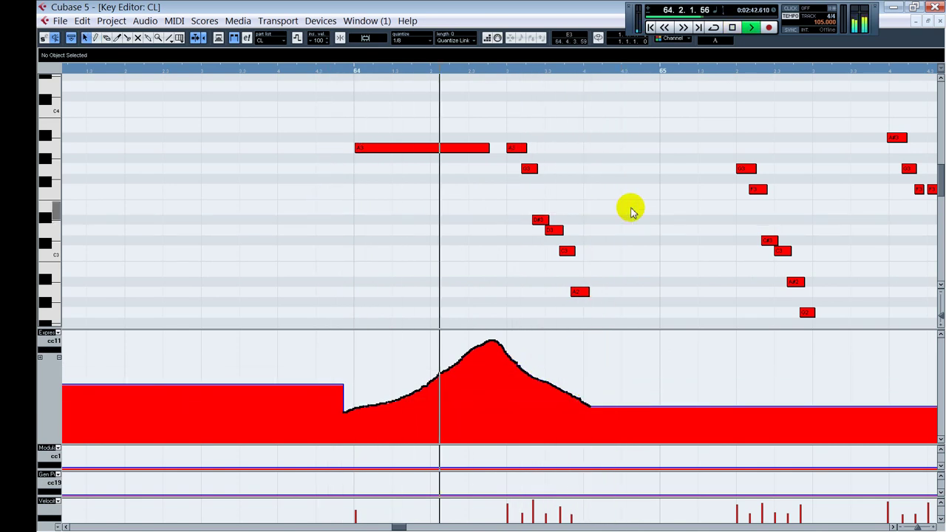
key("space")
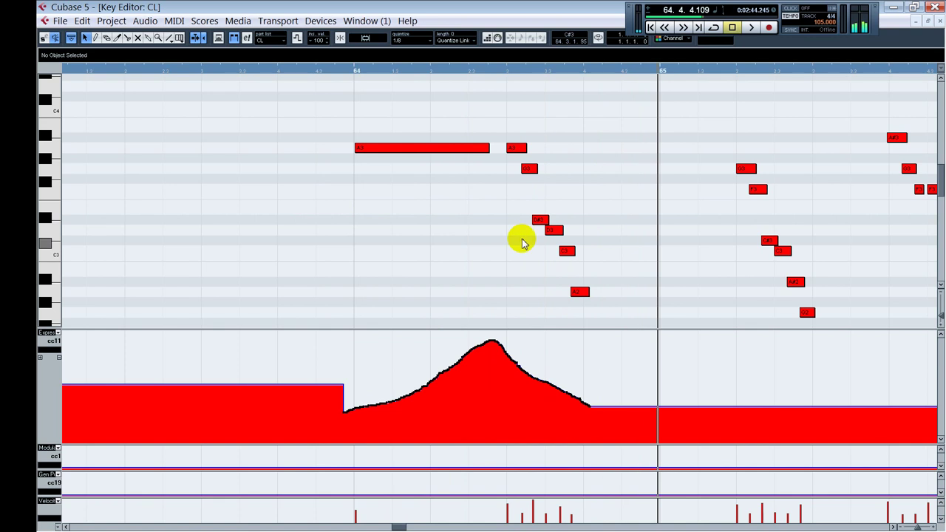
Replay the clarinet figure's descending run from late in bar 64 beat 2 and close the CL part
left_click(495, 67)
key("space")
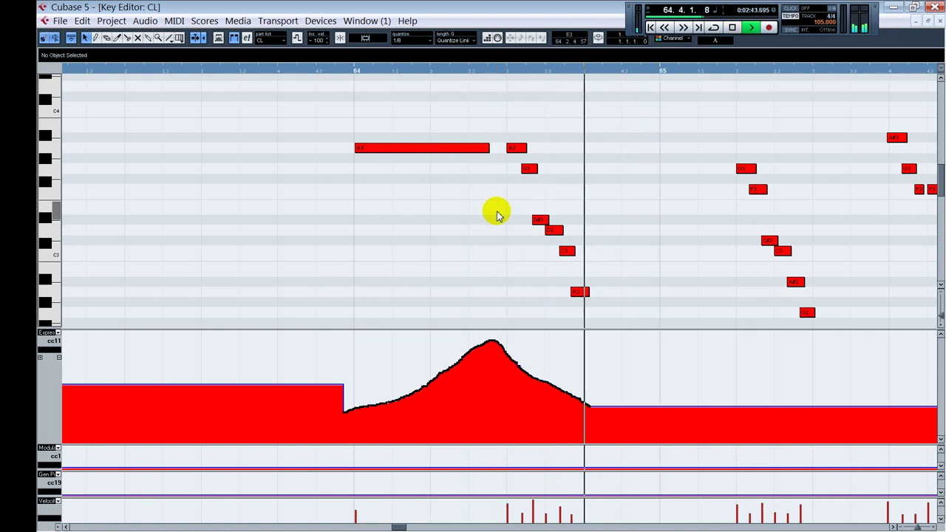
key("space")
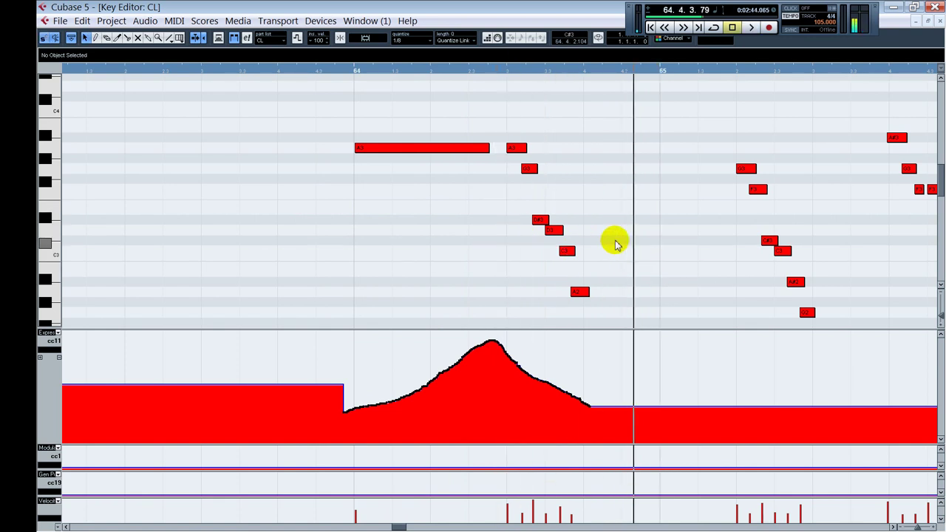
left_click(499, 204)
key("Return")
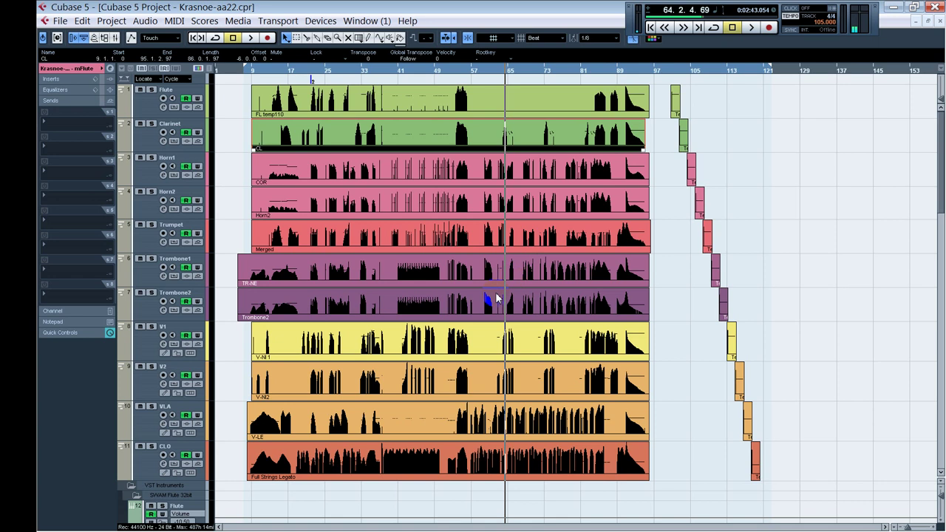
Open V1's V-NI1 part and play its bar 64 figure, the second time from just before bar 64
double_click(509, 345)
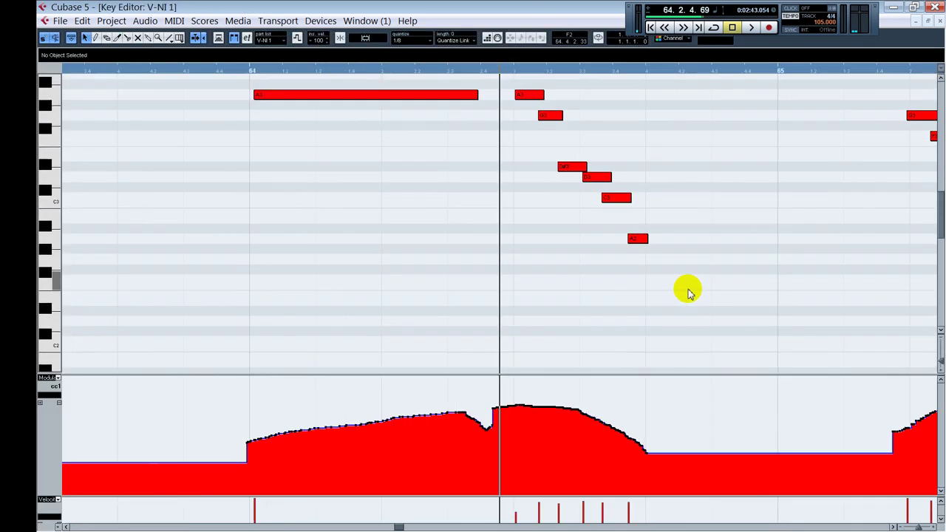
key("g")
key("g")
key("space")
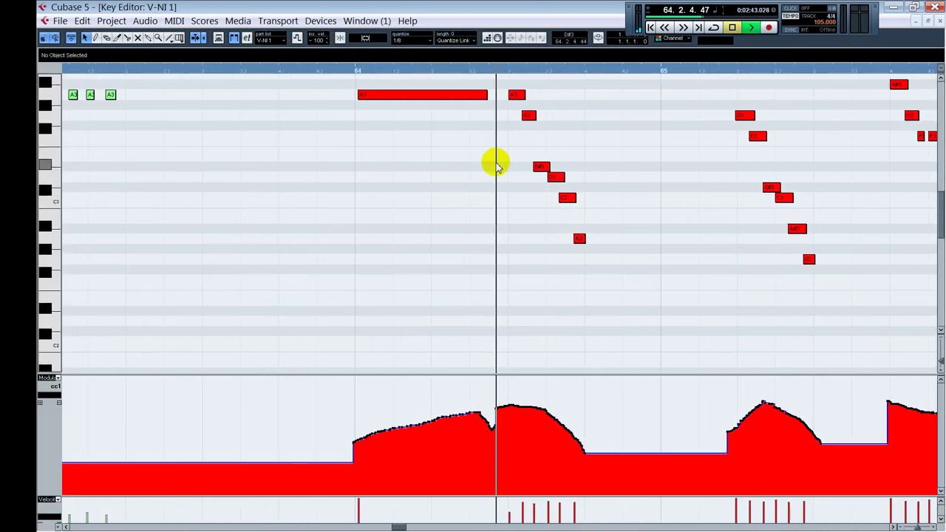
key("space")
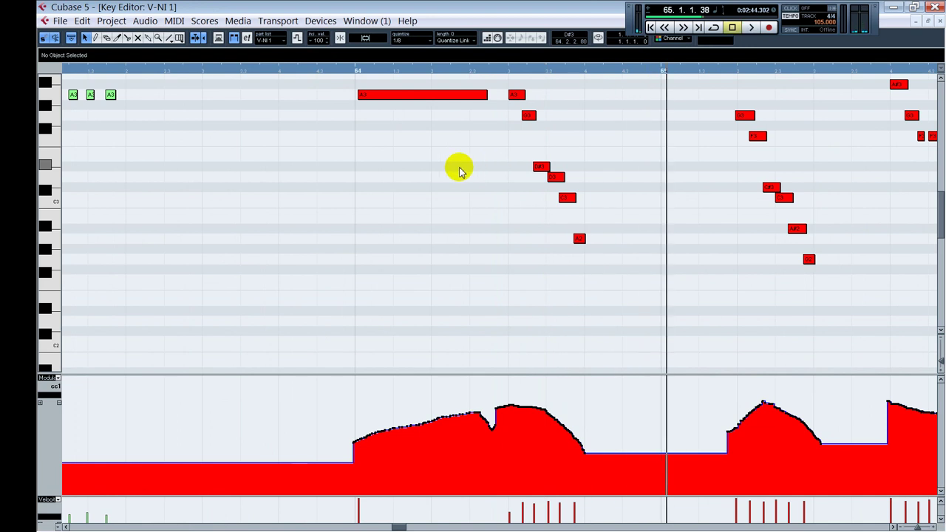
left_click(333, 167)
key("space")
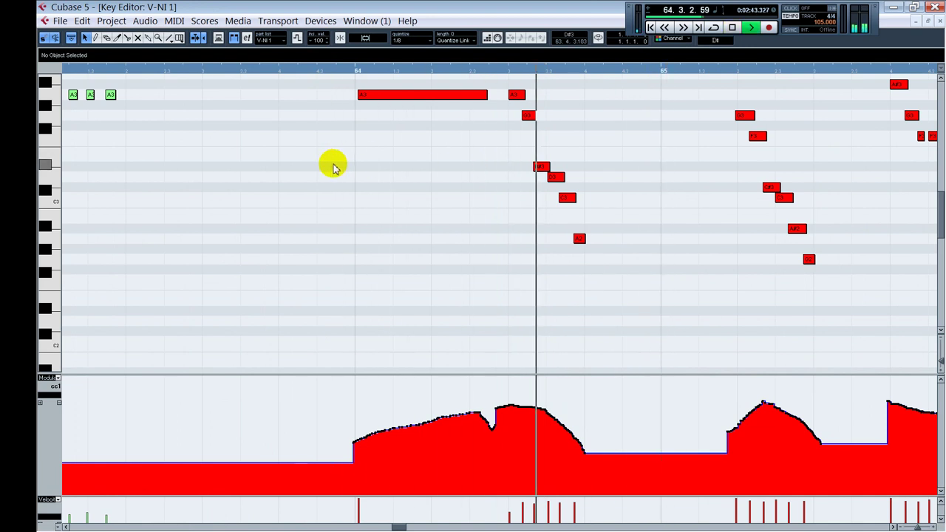
key("space")
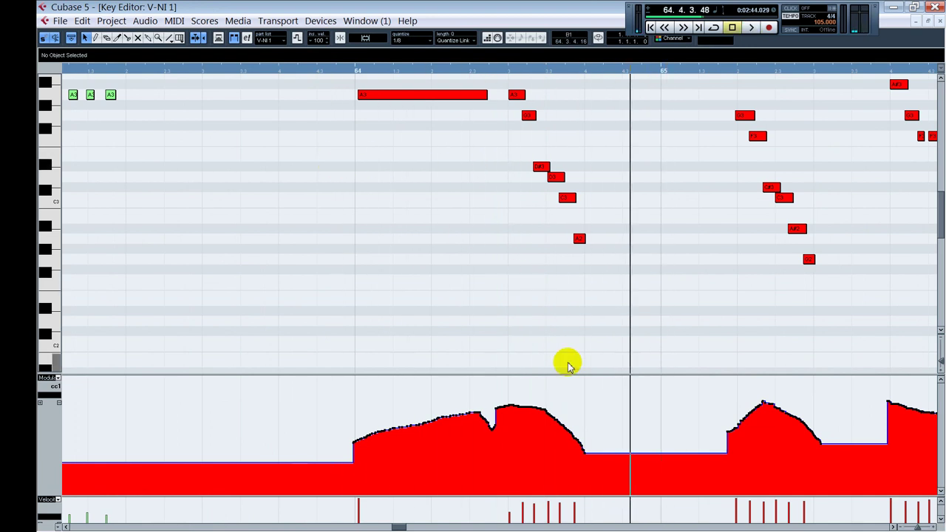
Redraw the V-NI1 cc1 modulation curve to fall from bar 64 beat 3 to beat 4 and play the run
right_click(572, 327)
left_click(579, 327)
mouse_move(524, 405)
left_mouse_down()
mouse_move(582, 454)
mouse_move(515, 403)
mouse_move(587, 455)
left_mouse_up()
key("space")
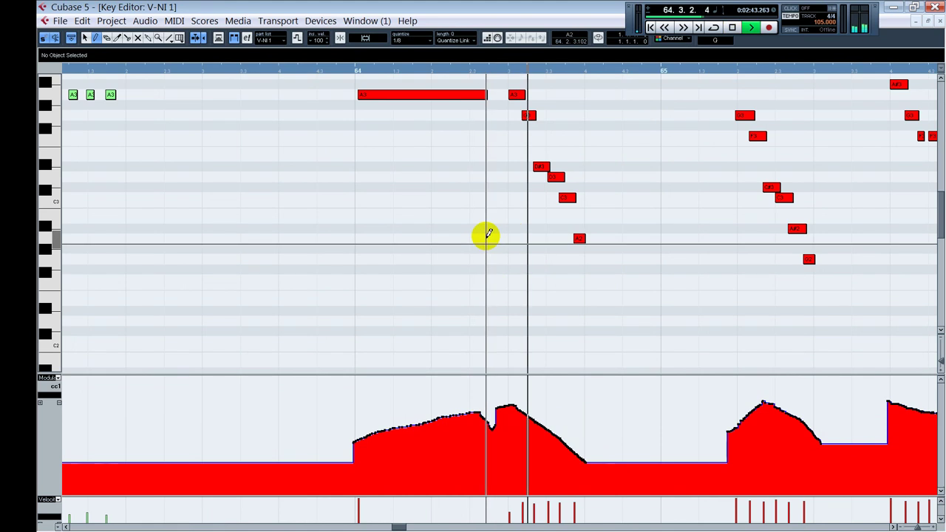
key("space")
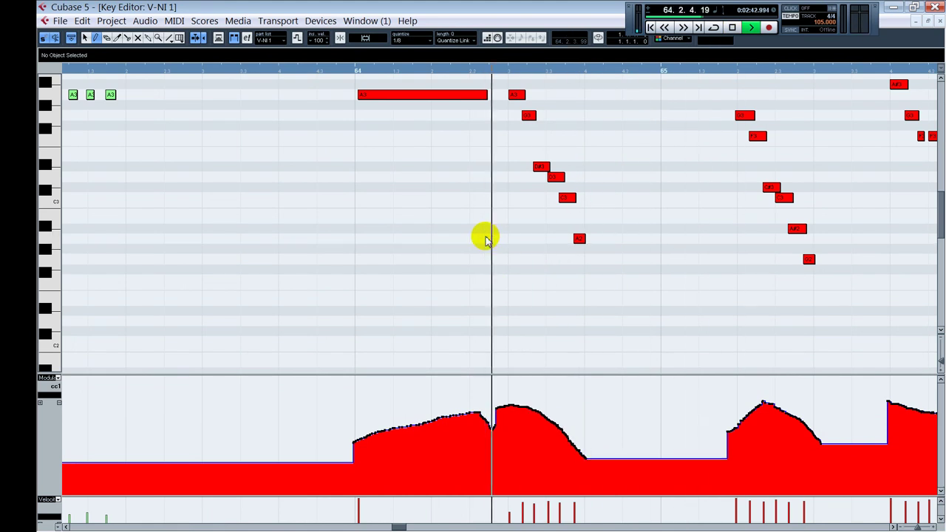
Replay the V-NI1 figure from bar 64 beat 2 and from just before bar 64, and close the part
key("space")
left_click(485, 74)
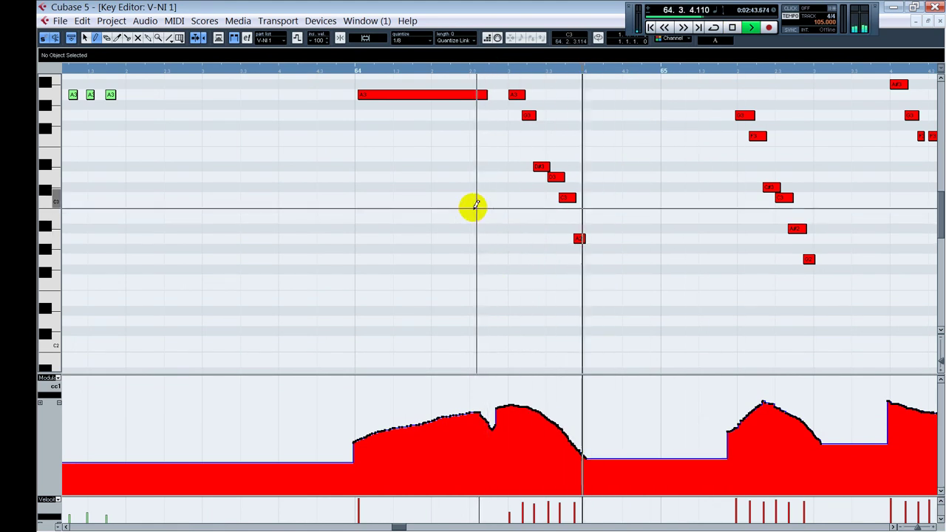
left_click(345, 192, "alt+shift")
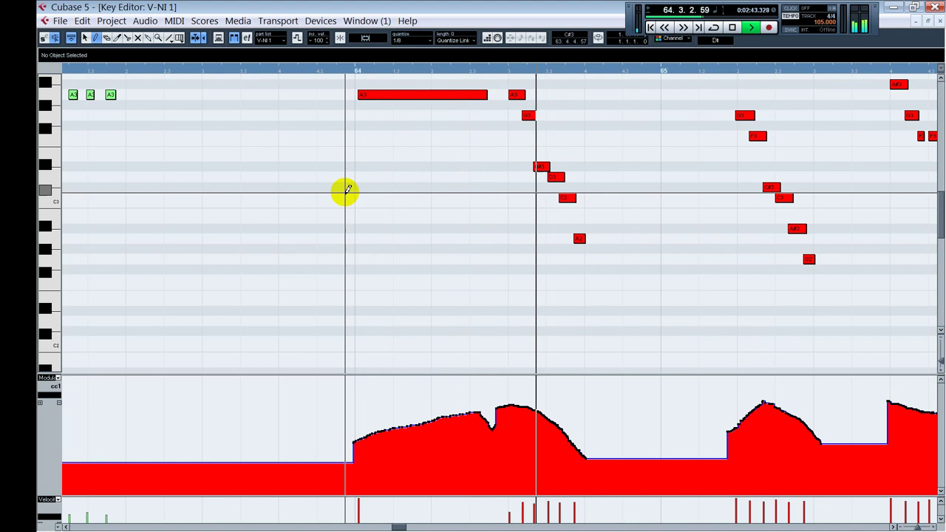
key("Return")
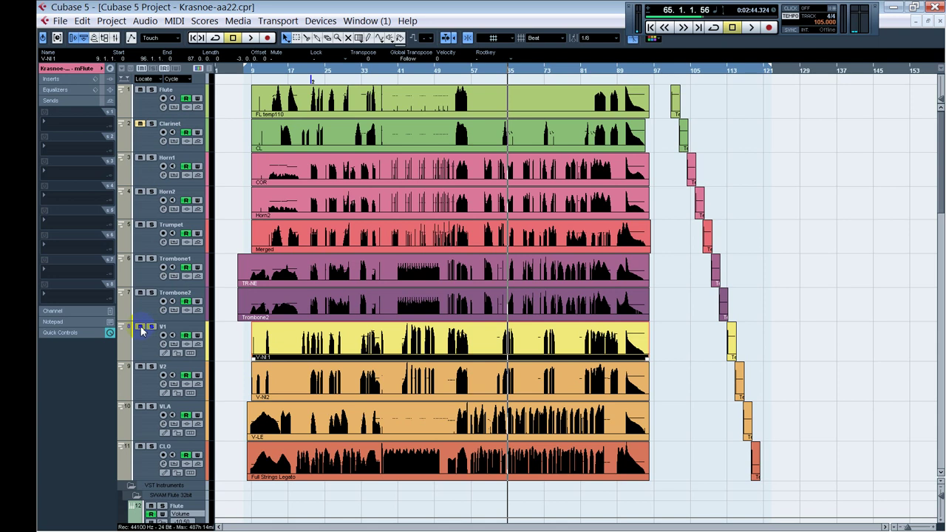
Play the arrangement through bar 64 up to beat 4 with the Clarinet and V1 tracks muted
left_click(502, 333, "alt+shift")
key("space")
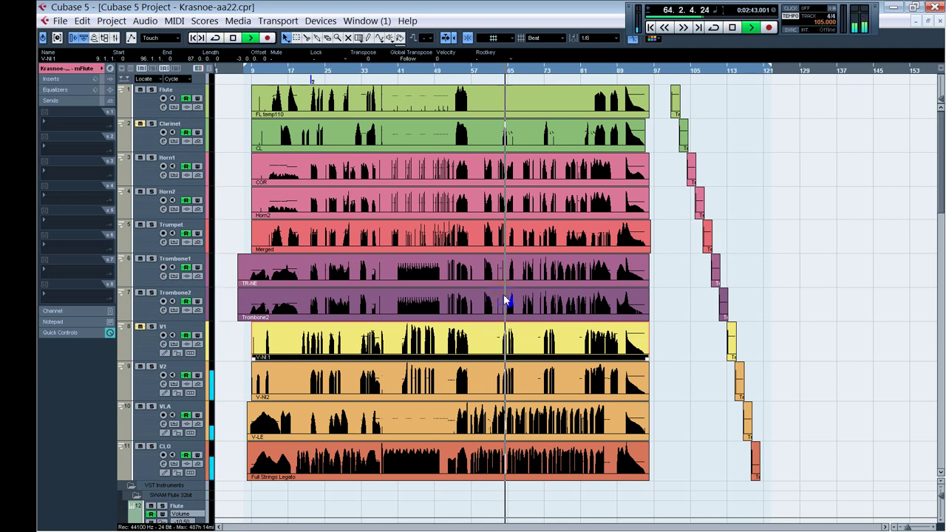
key("space")
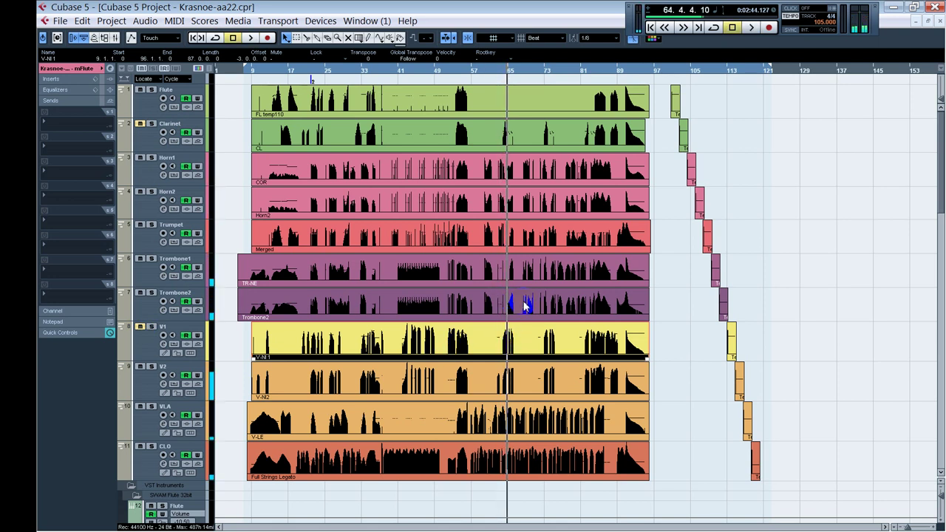
Open V2's V-NI2 part around bars 64 to 66 and play its descending figures into bar 65
double_click(505, 380)
scroll(623, 271, "down", 5)
scroll(622, 271, "up", 2)
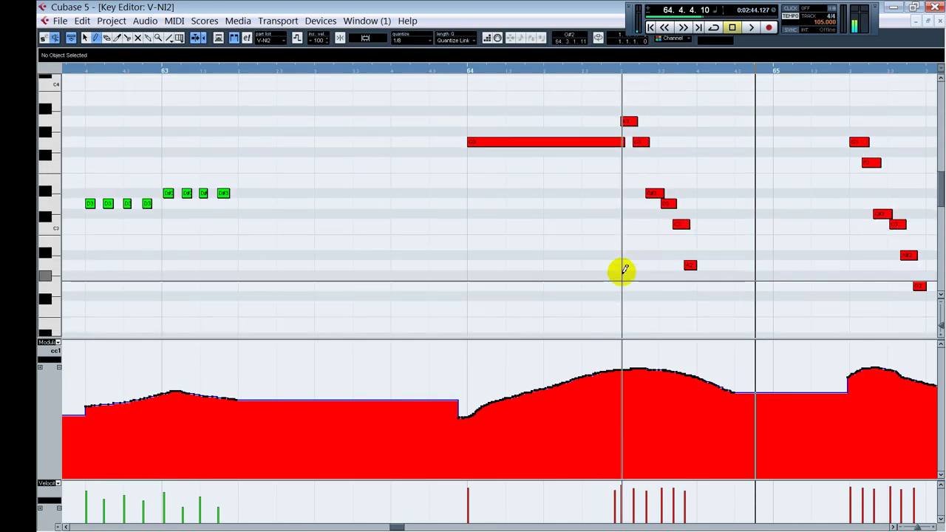
scroll(619, 271, "up", 3)
left_click(251, 71)
key("space")
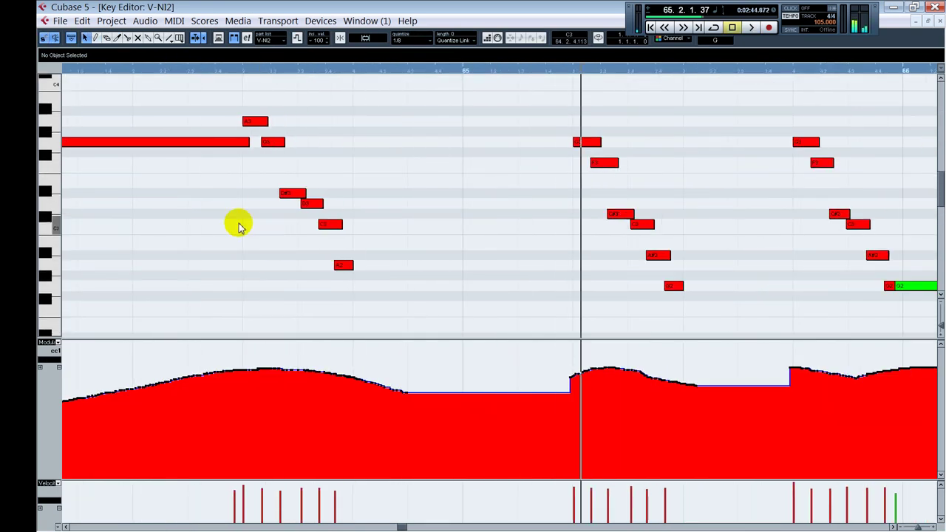
key("space")
Redraw the V-NI2 cc1 modulation curve to fall from bar 64 beat 3, dip at beat 4 and rise slightly
right_click(239, 275)
left_click(255, 273)
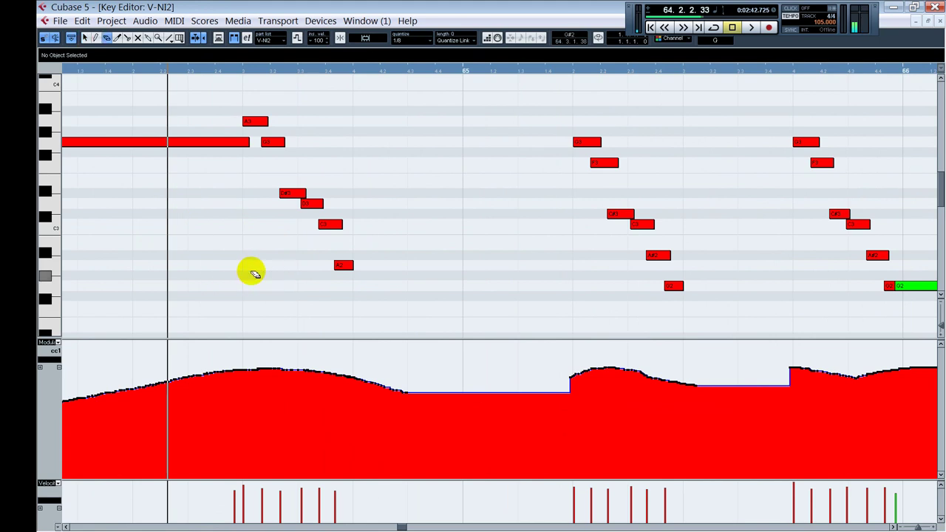
right_click(235, 242)
left_click(244, 242)
mouse_move(268, 353)
left_mouse_down()
mouse_move(256, 365)
mouse_move(335, 406)
mouse_move(381, 416)
mouse_move(408, 399)
left_mouse_up()
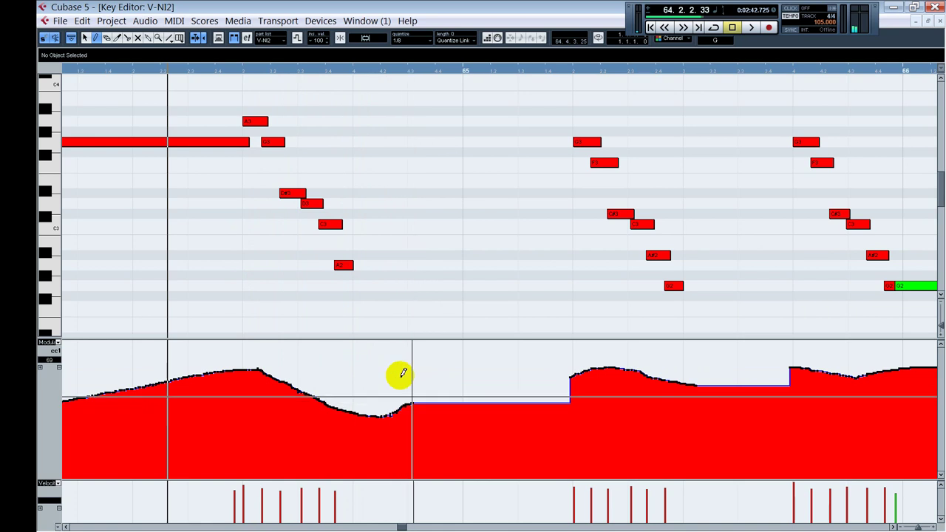
Play the V-NI2 phrase from bar 64 into the start of bar 65 and close the part
key("space")
key("space")
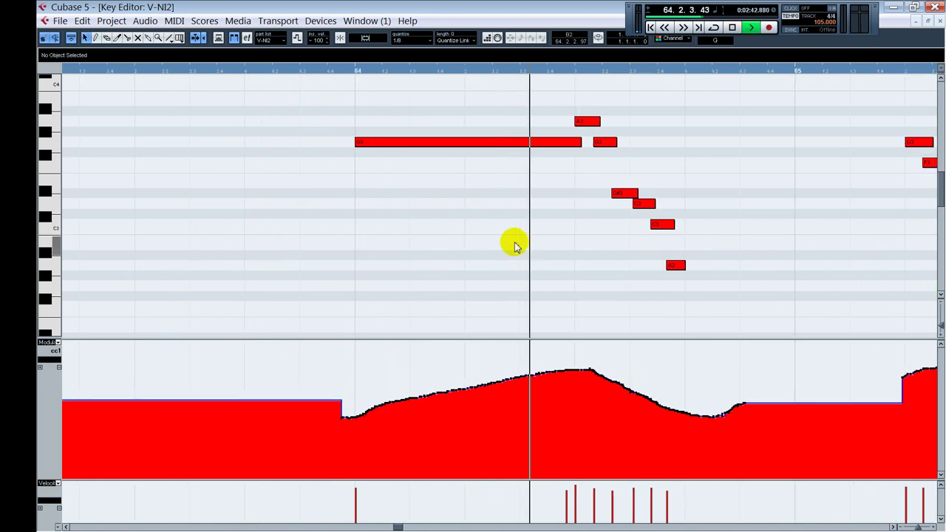
key("space")
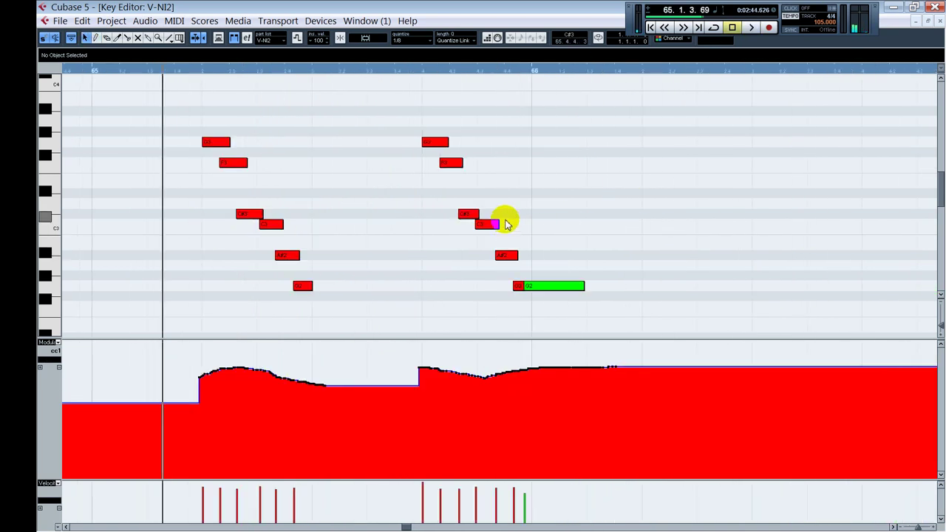
key("Return")
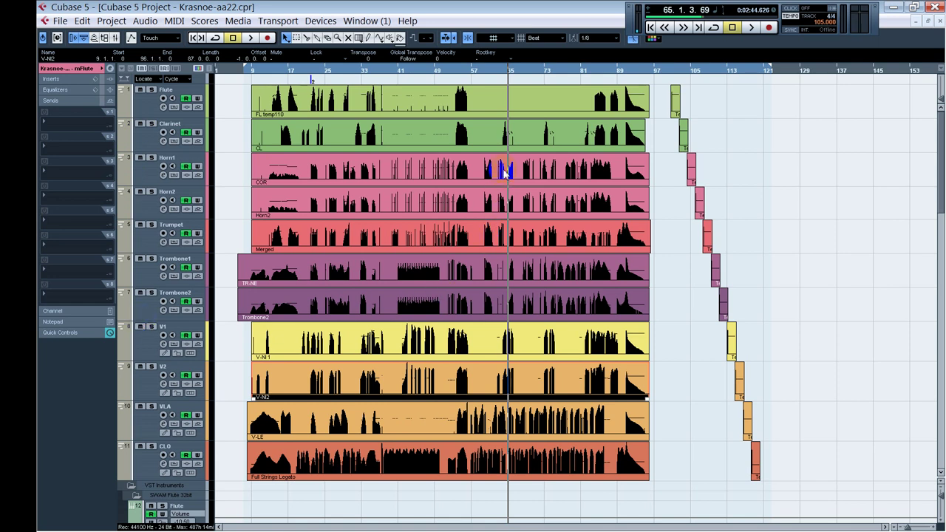
Play the full arrangement with all tracks unmuted from about bar 62 to bar 65 beat 4
left_click(495, 71)
key("space")
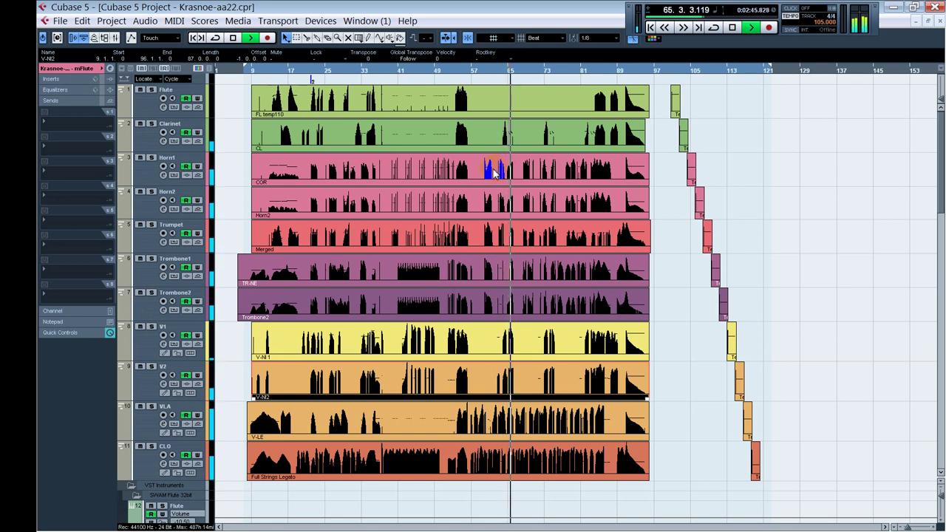
key("space")
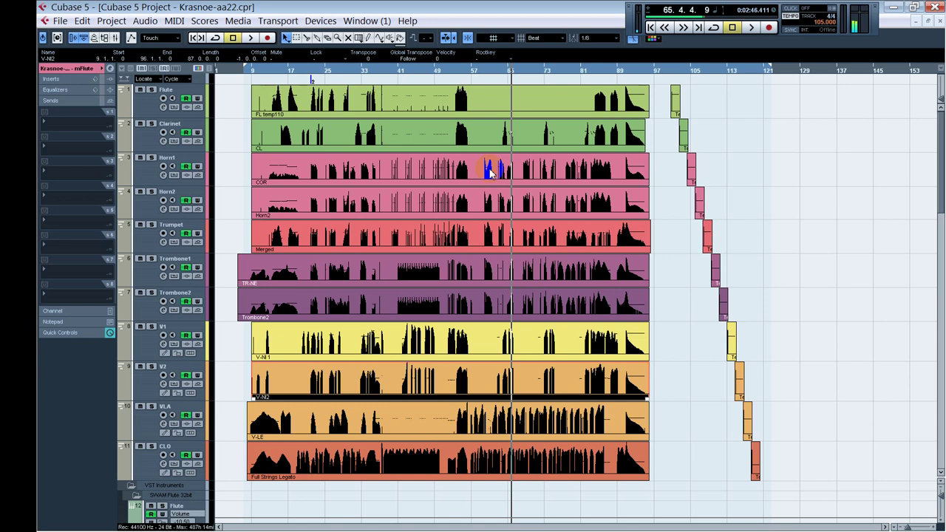
Play the full arrangement from about bar 63 to bar 70 and replay the passage around bar 69
left_click_drag(509, 173, 502, 171)
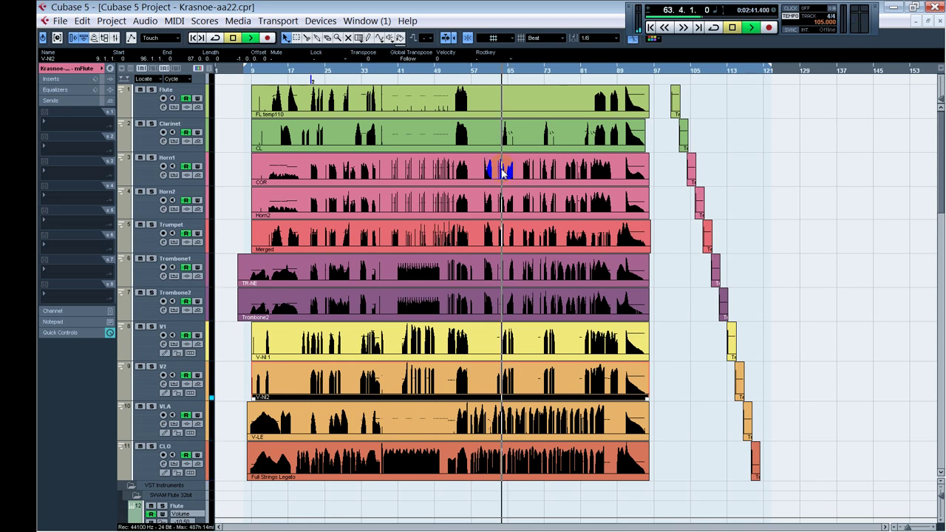
key("space")
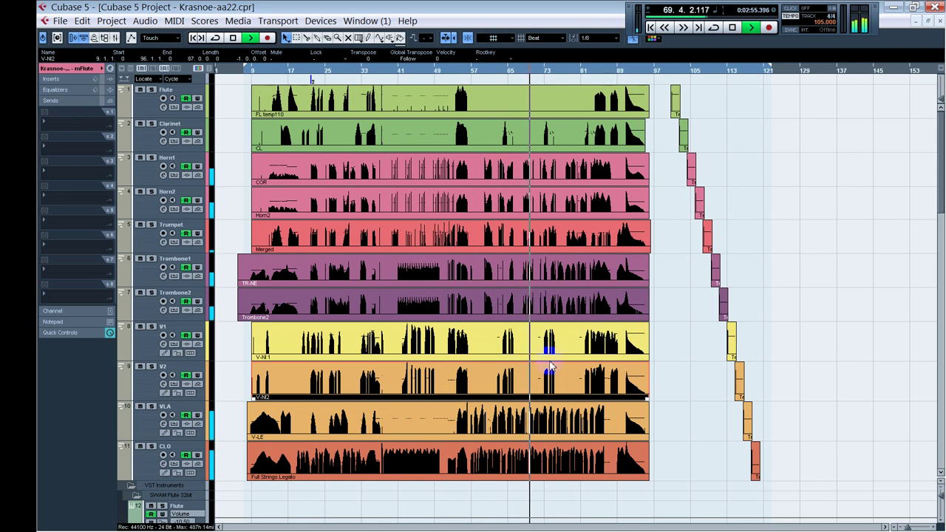
key("space")
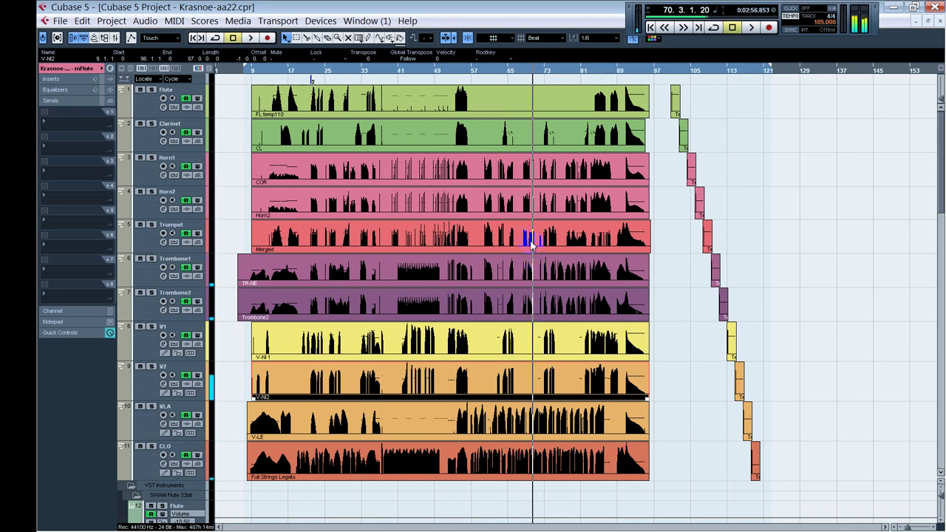
key("space")
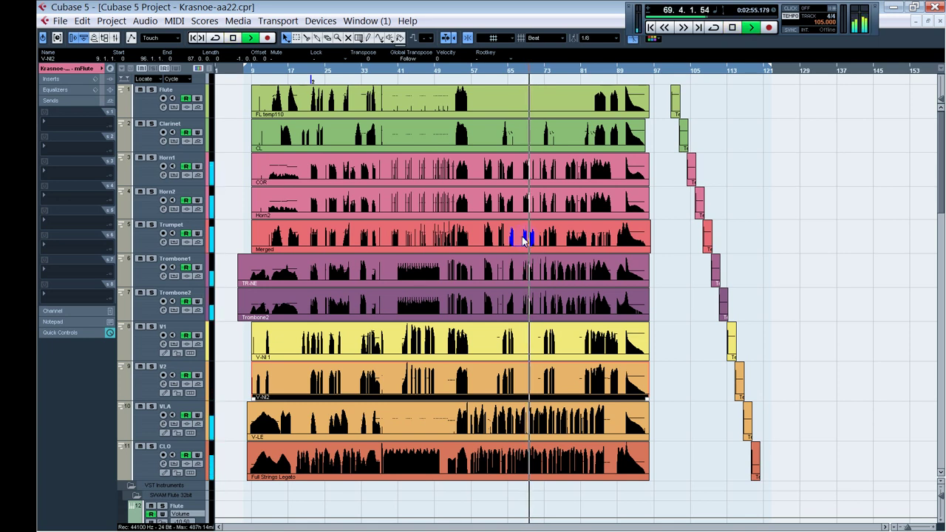
Stop playback and open the Trombone1 part at bar 70, bringing its notes and controller curves around bars 68 to 72 into view
key("space")
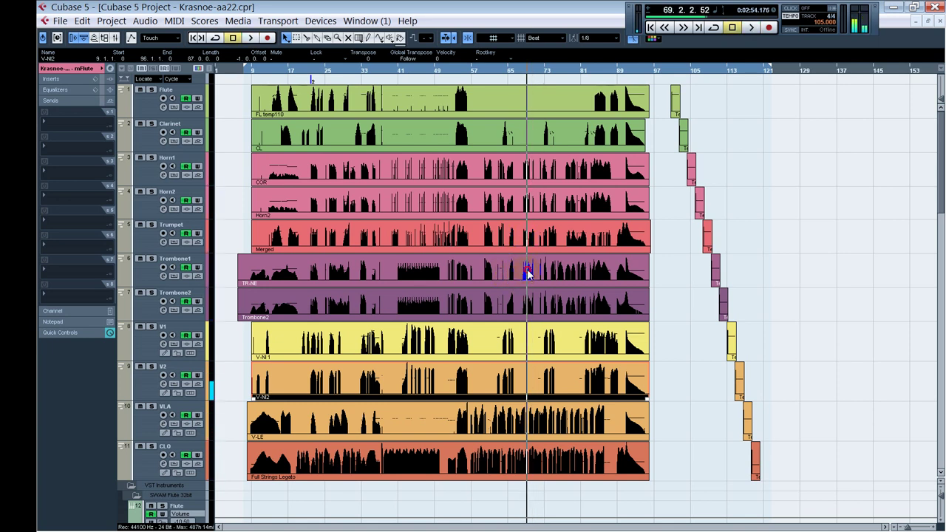
left_click(530, 72)
double_click(529, 276)
scroll(544, 250, "down", 4)
key("g")
key("g")
key("g")
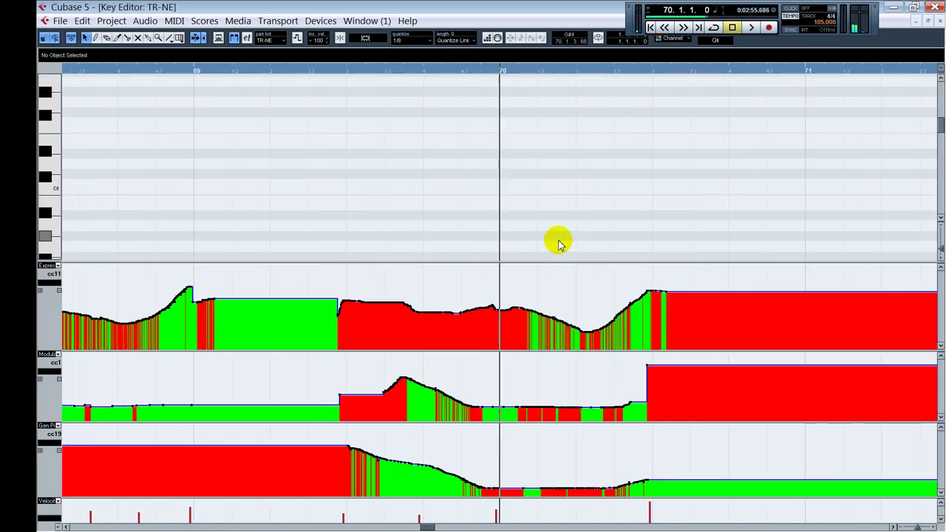
scroll(534, 242, "down", 5)
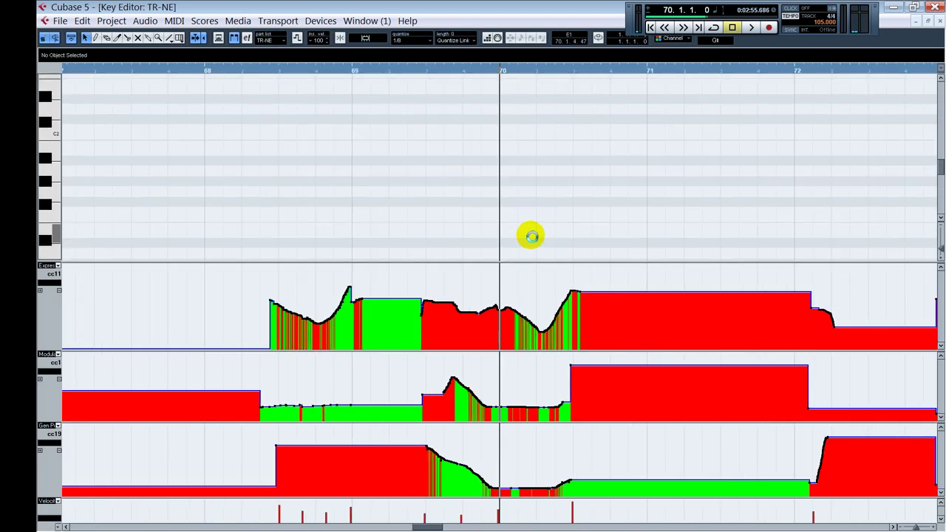
scroll(532, 237, "up", 5)
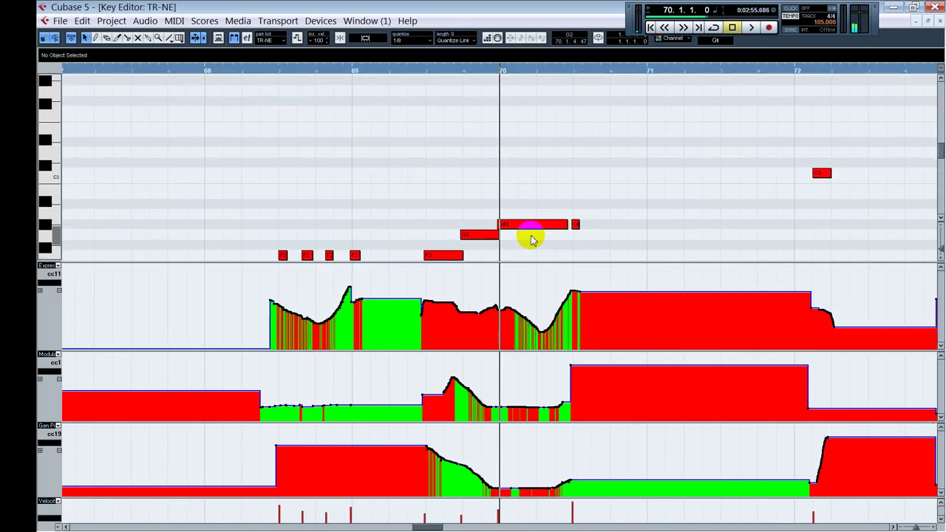
scroll(532, 237, "down", 2)
Play the Trombone1 phrase from about bar 69 beat 2 into the start of bar 70
left_click(402, 227)
key("space")
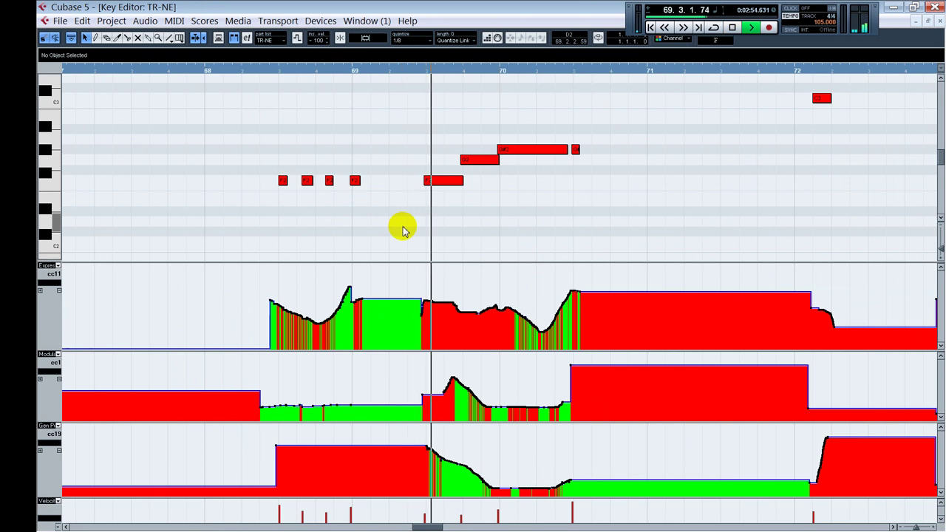
key("space")
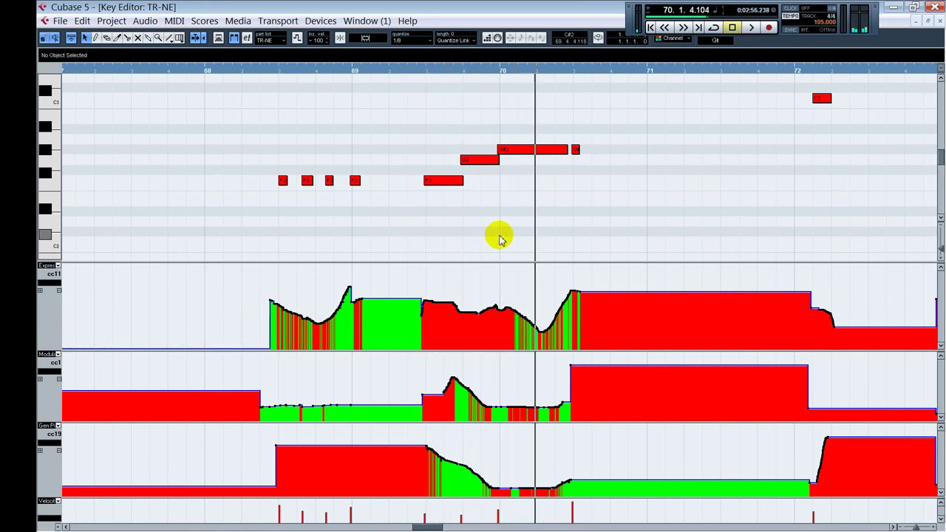
Redraw the Trombone1 cc11 expression curve from bar 69 beat 3 into bar 70 as a smooth, gentle arch
left_click(508, 238)
right_click(445, 301)
left_click(446, 302)
right_click(427, 289)
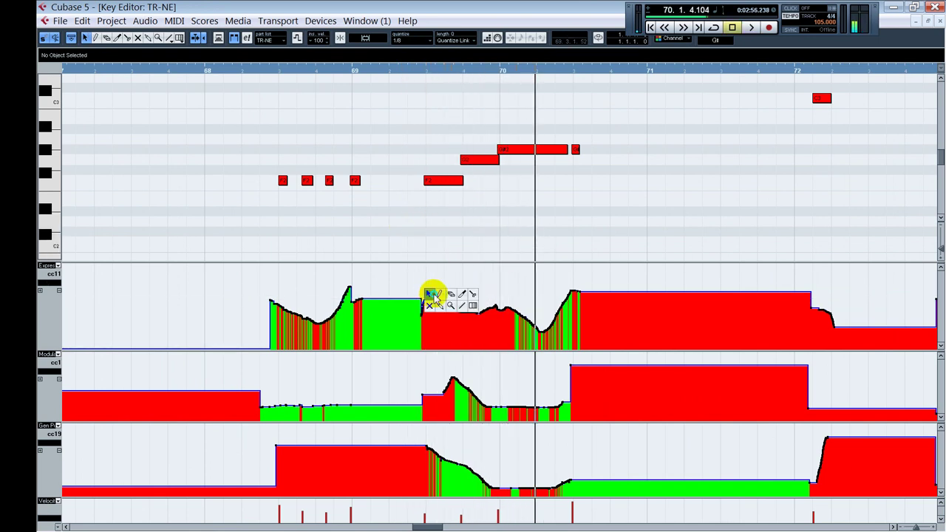
left_click(435, 292)
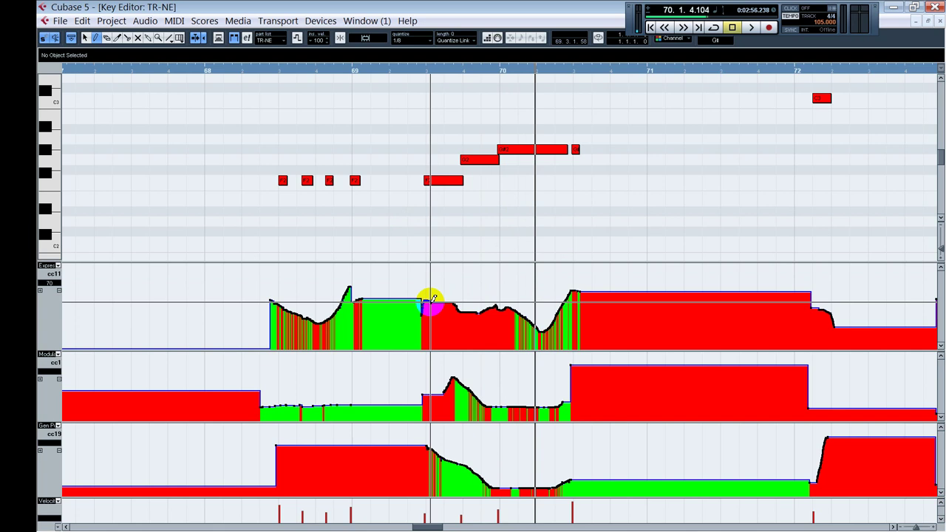
mouse_move(432, 298)
left_mouse_down()
mouse_move(490, 296)
mouse_move(523, 314)
left_mouse_up()
Play the edited Trombone1 phrase from about bar 69 into bar 70 and close the part
left_click(371, 208, "alt+shift")
key("space")
key("1")
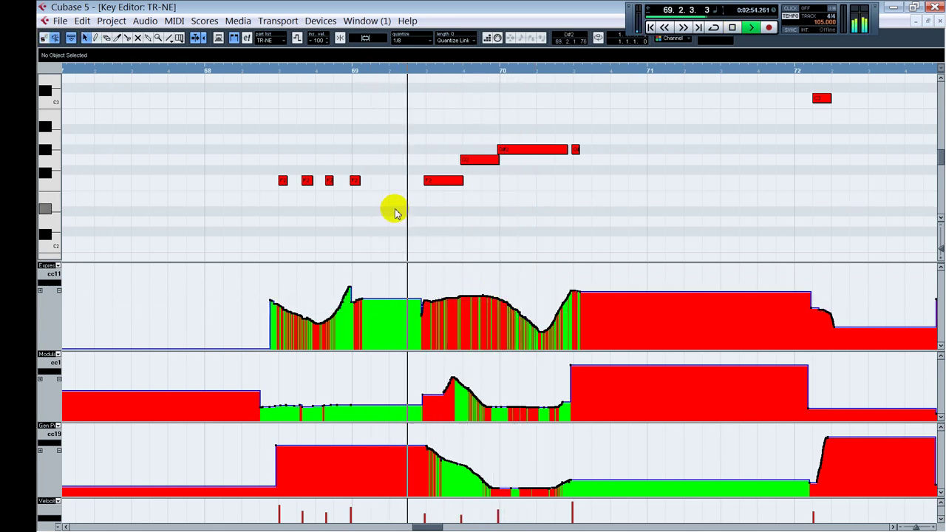
key("Return")
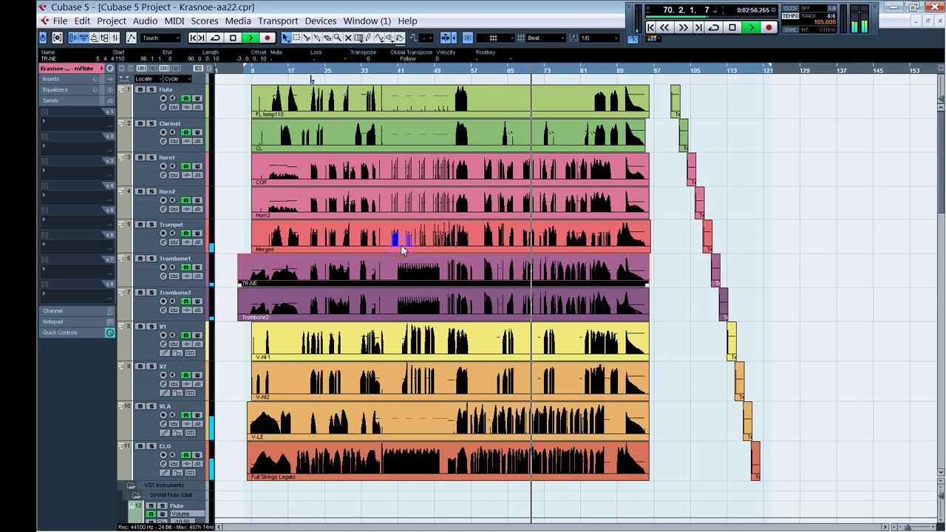
Play the full arrangement from bar 68 beat 2 to about bar 72
key("space")
left_click(523, 248, "alt+shift")
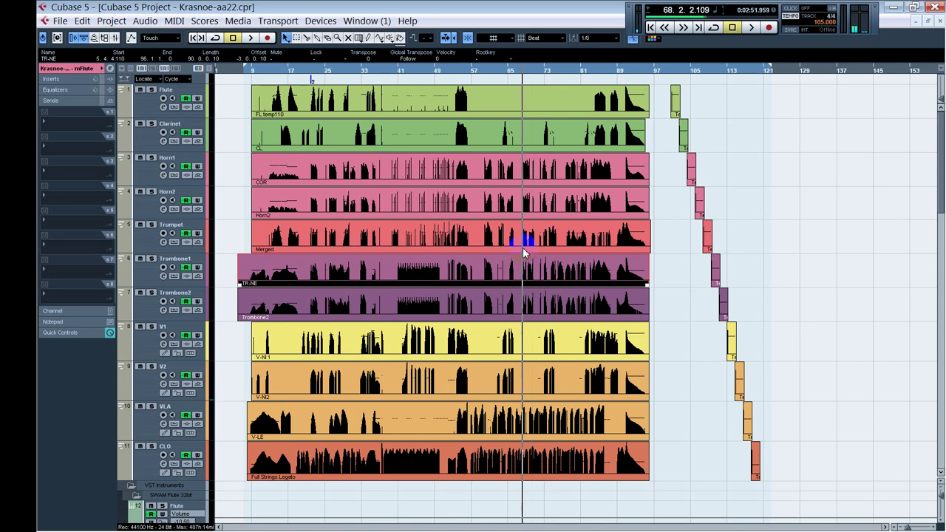
key("space")
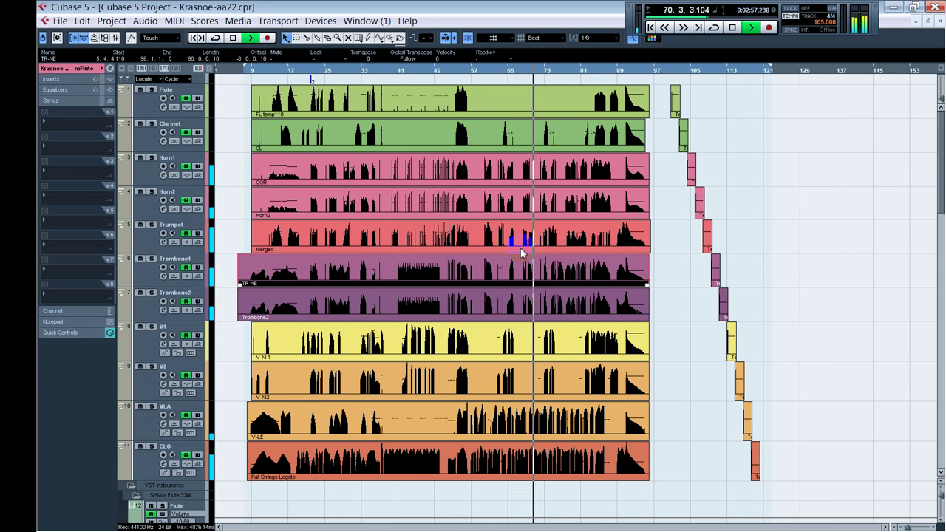
key("space")
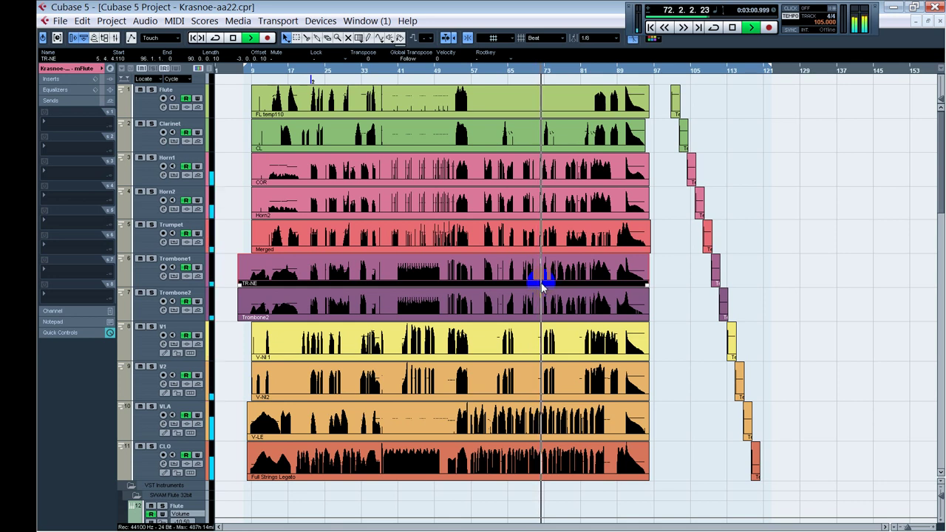
key("space")
Open the Horn2 part at bar 72 and play its first short A2 note there
left_click(540, 72)
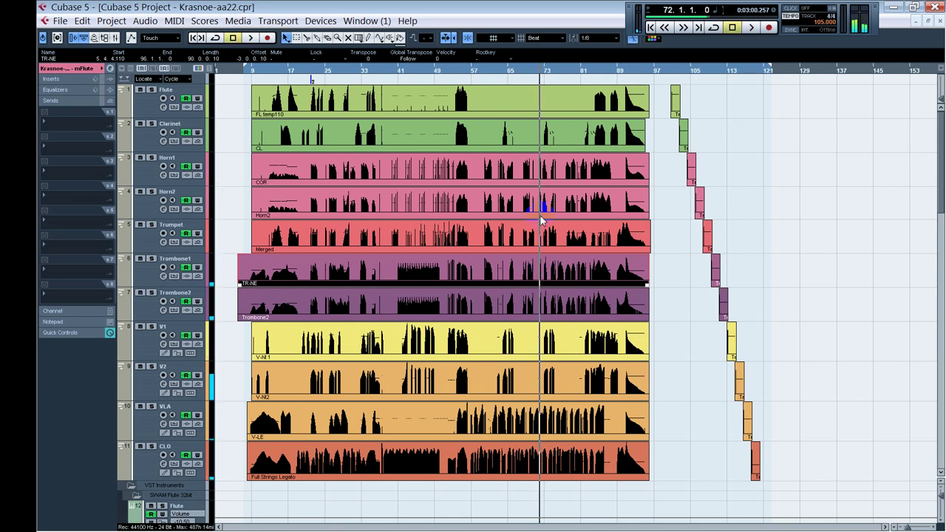
double_click(543, 207)
scroll(669, 191, "down", 8)
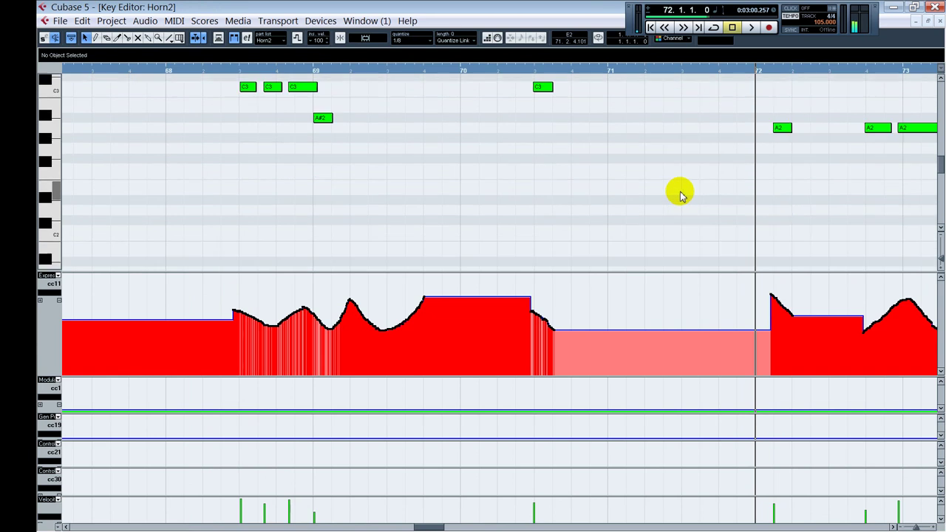
scroll(678, 193, "right", 3)
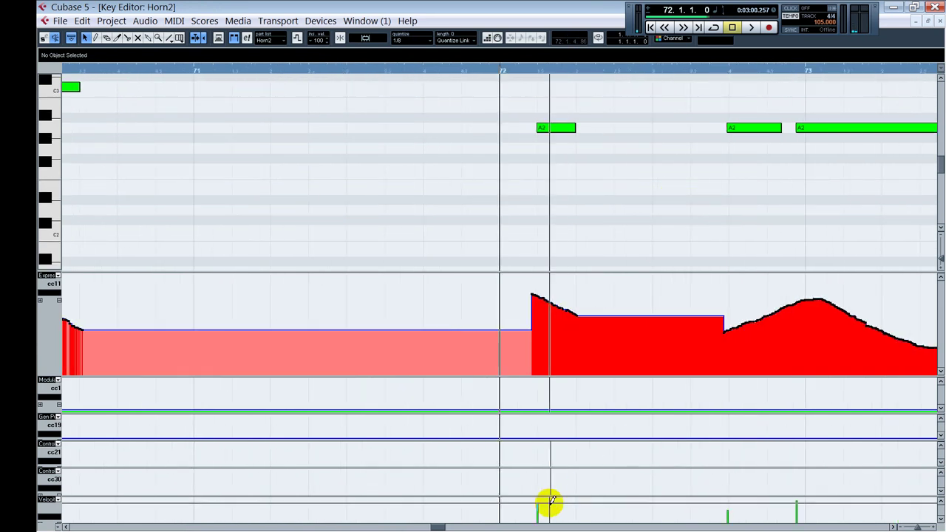
left_click(481, 216)
key("space")
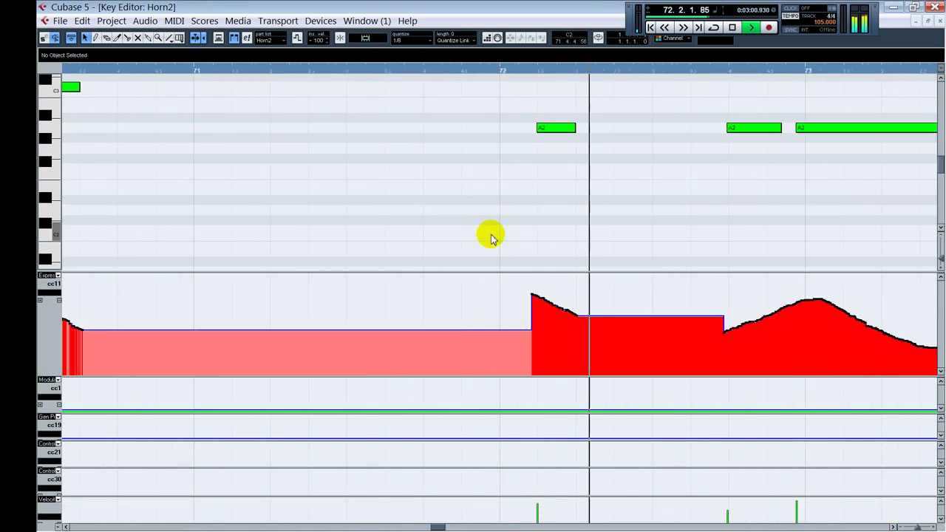
key("space")
Try deleting the Horn2 cc11 points around the first A2 note of bar 72, play the result and undo the deletion
left_click_drag(519, 283, 625, 361)
key("Delete")
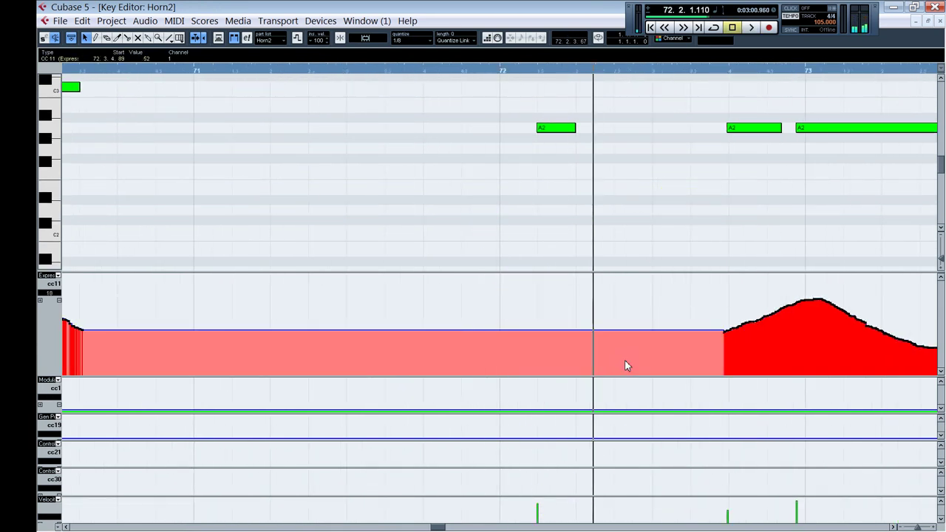
left_click(452, 222)
key("space")
key("space")
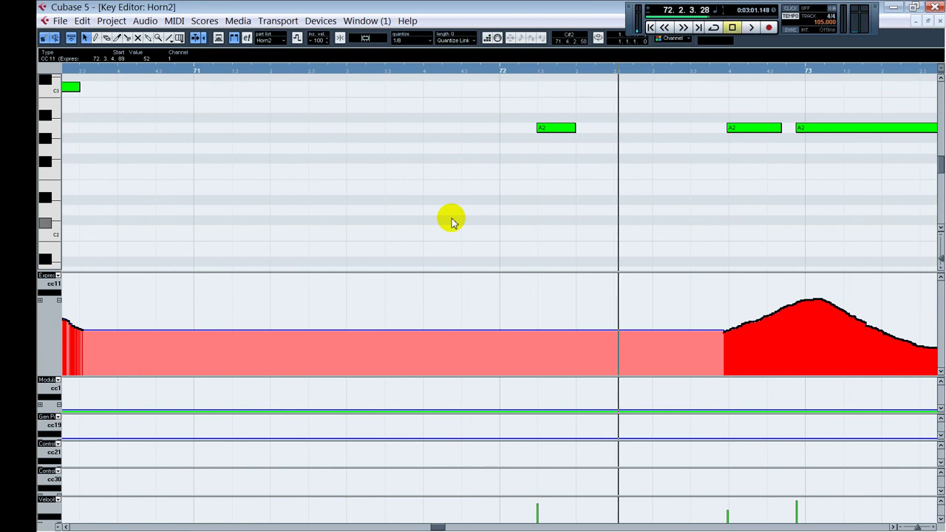
key("ctrl+z")
Play the Horn2 passage again from the end of bar 71 to bar 72 beat 2
left_click(453, 222)
key("space")
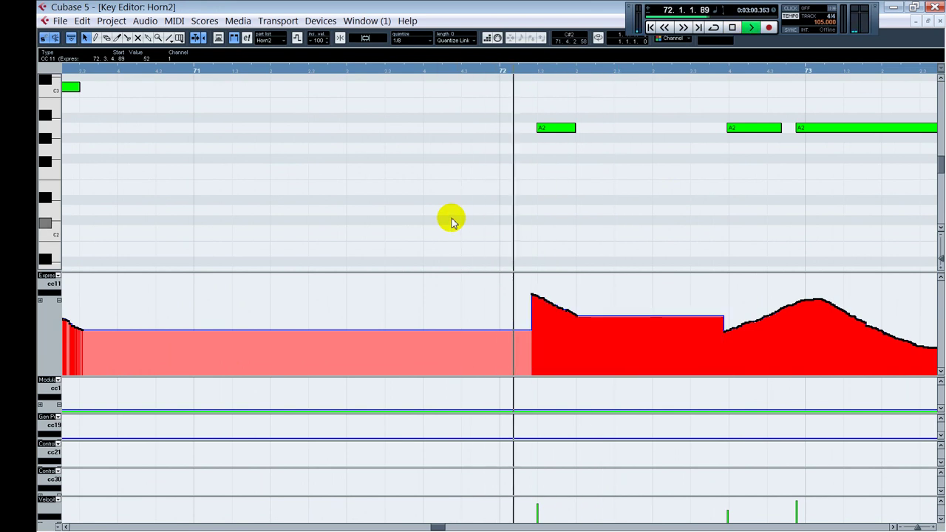
key("space")
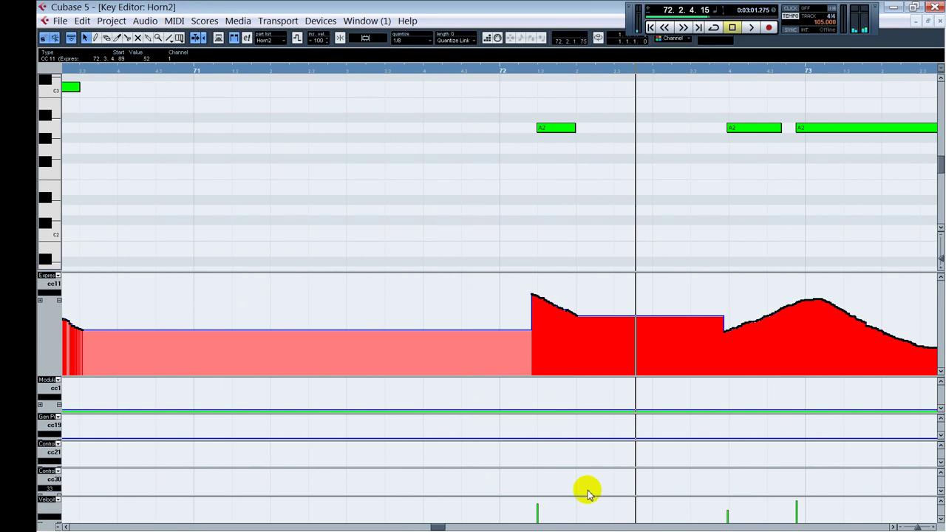
Redraw the Horn2 cc11 curve as a steeper, lower fall under the first A2 note of bar 72, play it and close the part
right_click(578, 356)
left_click(584, 338)
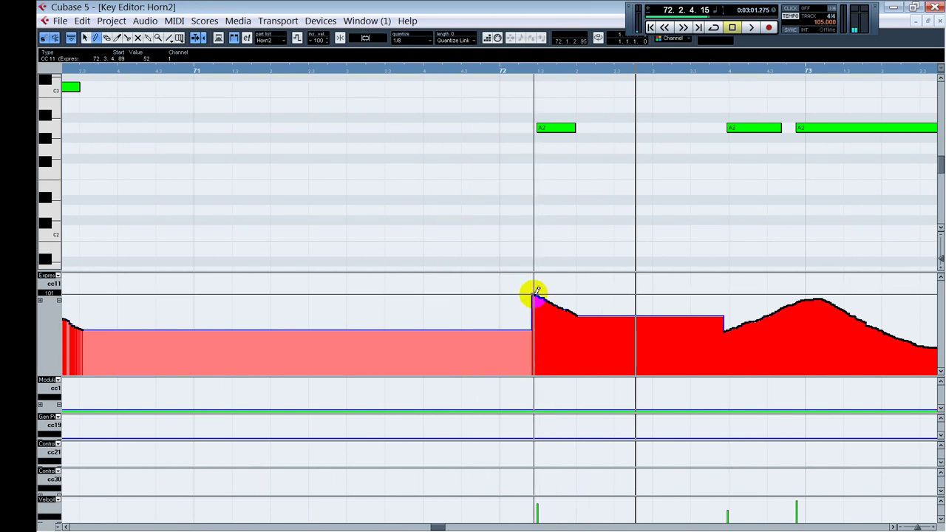
left_click_drag(532, 294, 586, 337)
key("space")
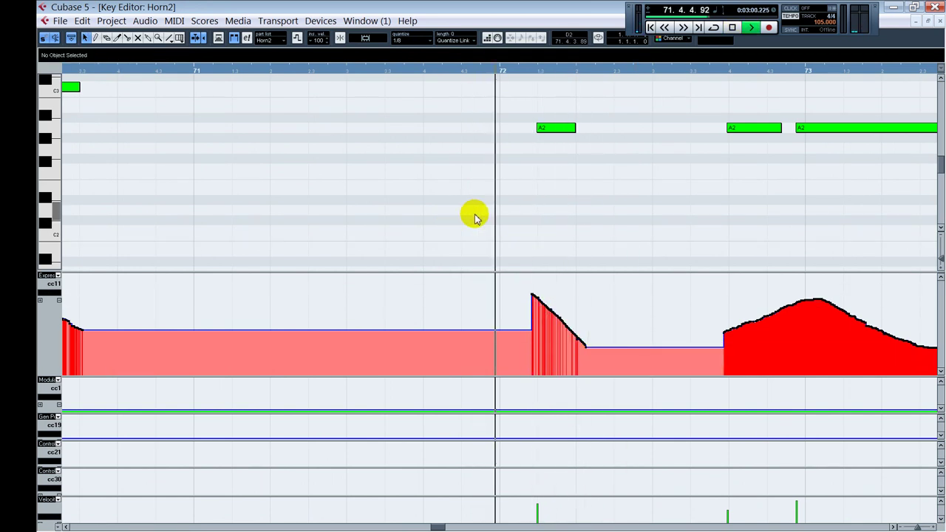
key("Return")
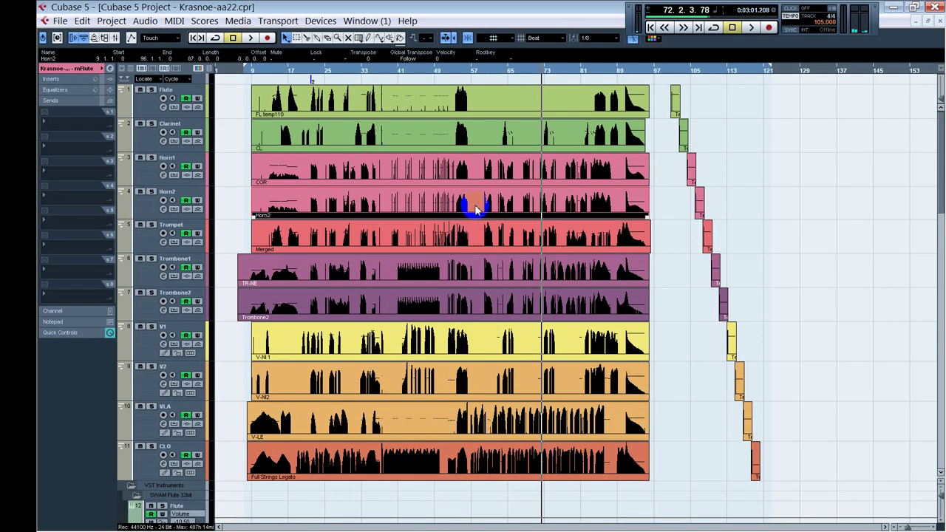
Open the Horn1 part around bar 72 and play its first short D#3 note there
double_click(543, 171)
scroll(695, 218, "down", 8)
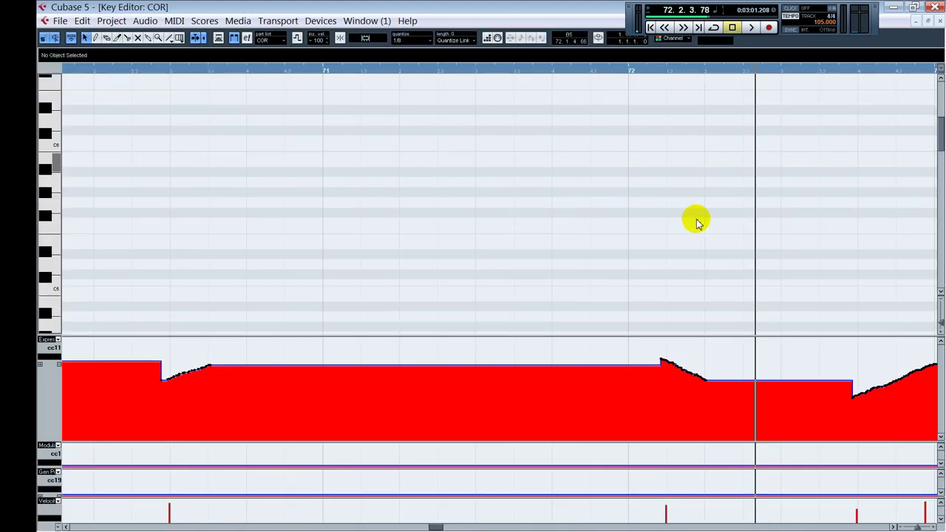
key("g")
key("g")
key("g")
key("g")
key("h")
key("h")
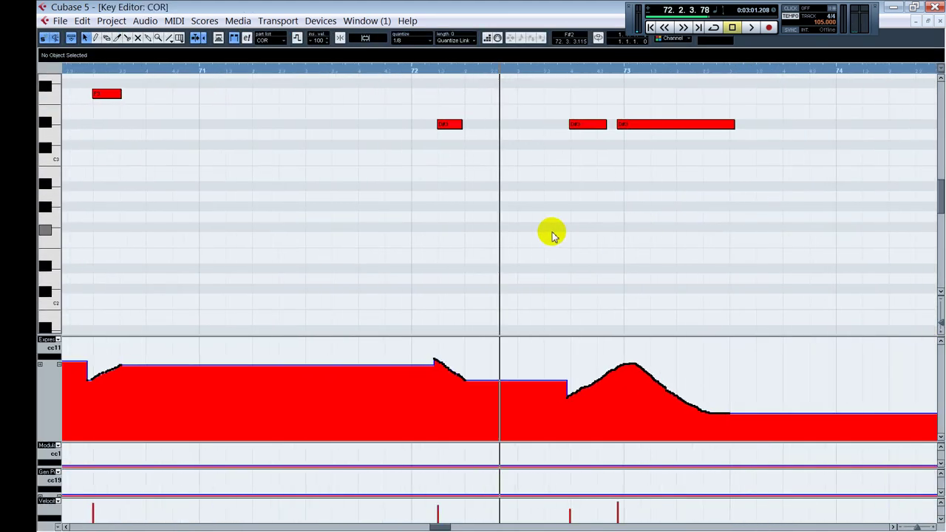
left_click(414, 198)
key("space")
key("space")
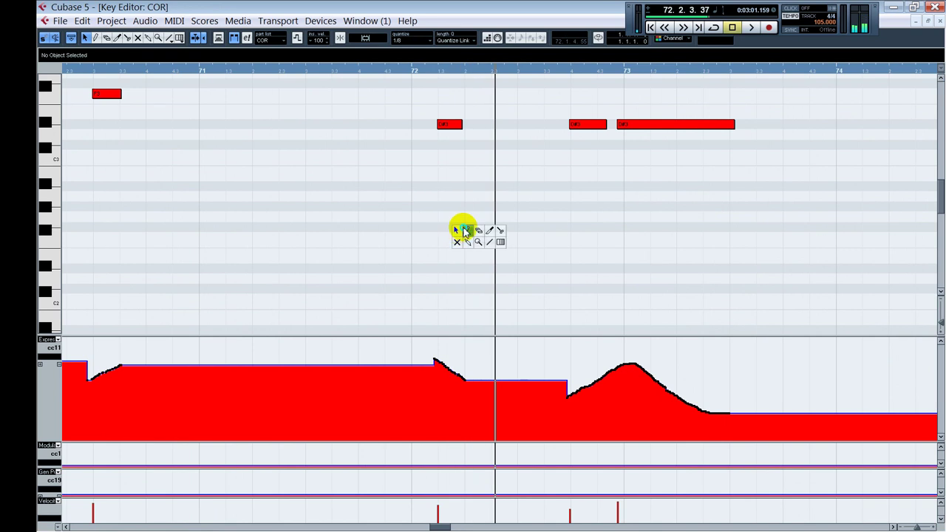
Redraw the Horn1 cc11 curve as a steeper fall under the first D#3 note of bar 72, play it and close the part
key("8")
left_click_drag(437, 357, 465, 405)
left_click(413, 277, "alt+shift")
key("space")
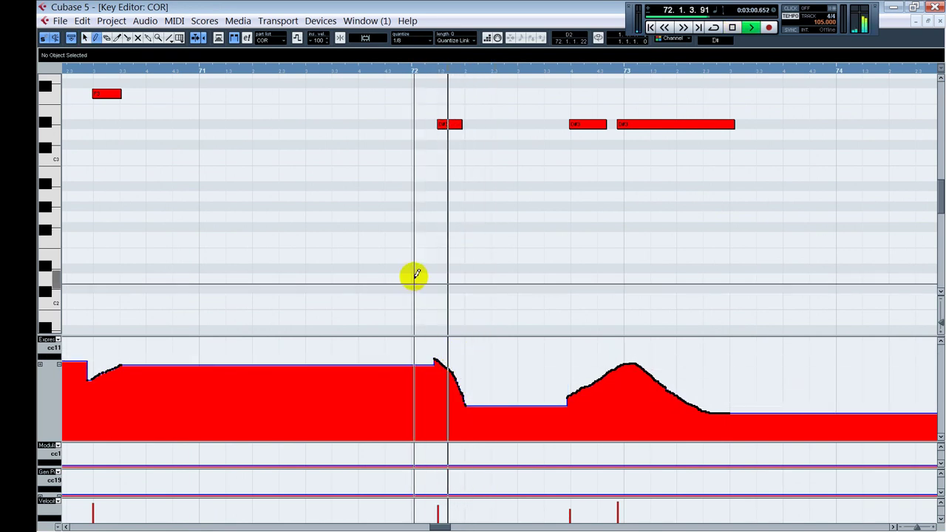
left_click(307, 71)
key("1")
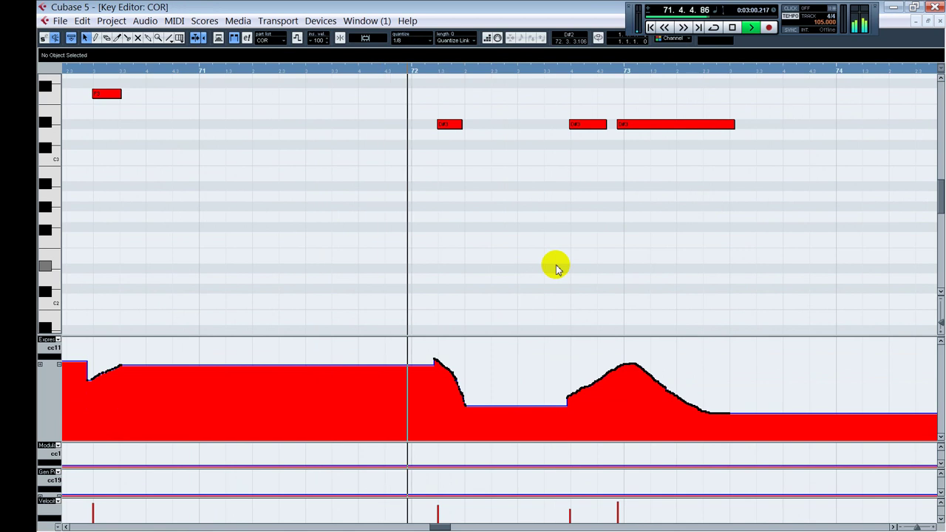
key("ctrl+e")
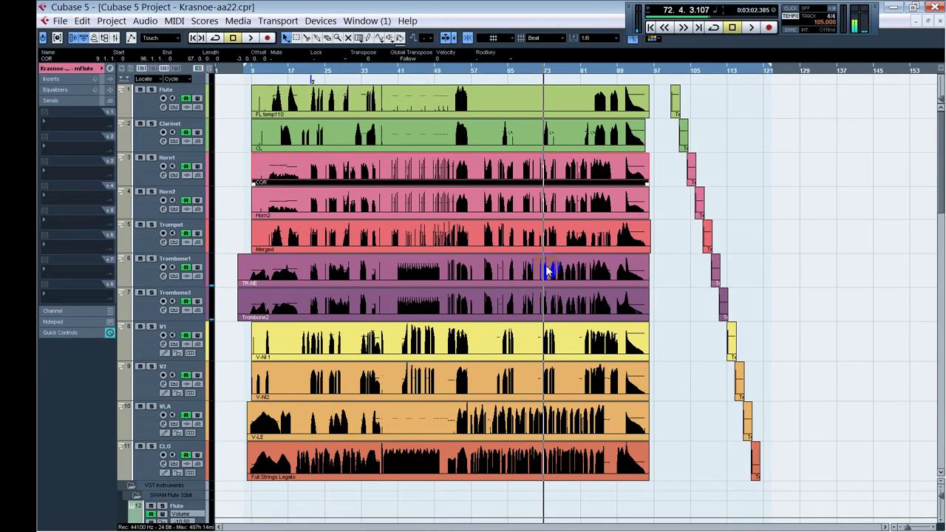
Play the full arrangement through bar 72 to bar 73 beat 3 with the tracks enlarged horizontally
key("space")
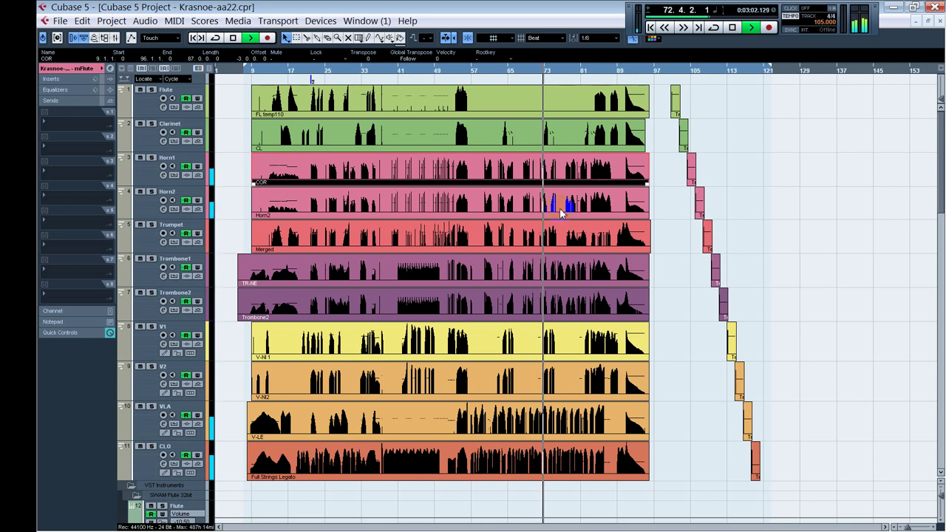
key("h")
key("h")
key("h")
key("h")
key("h")
key("h")
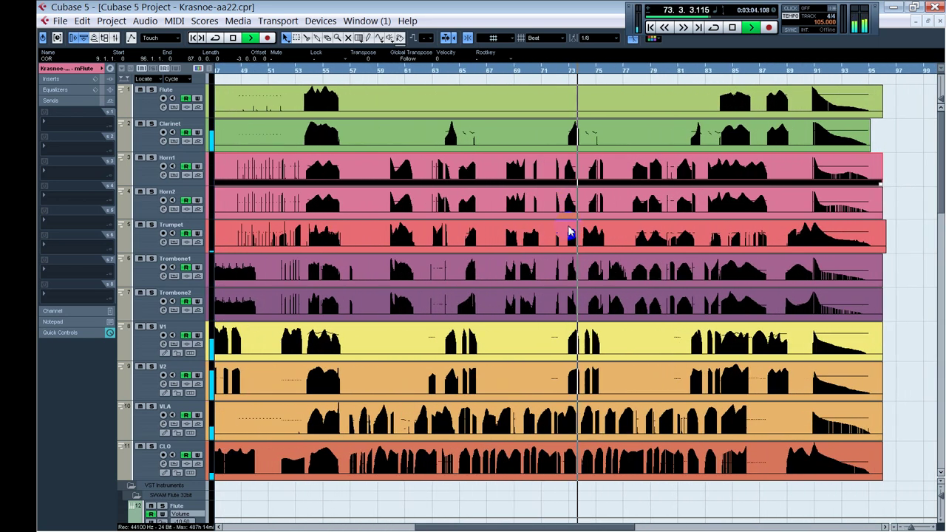
key("space")
Replay the arrangement around bar 73 and continue to bar 74 beat 4
key("space")
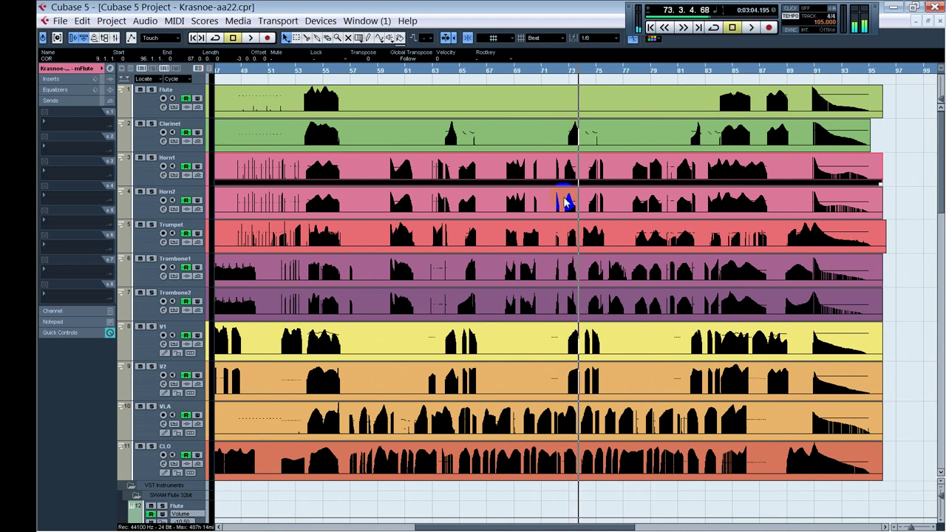
key("space")
key("space")
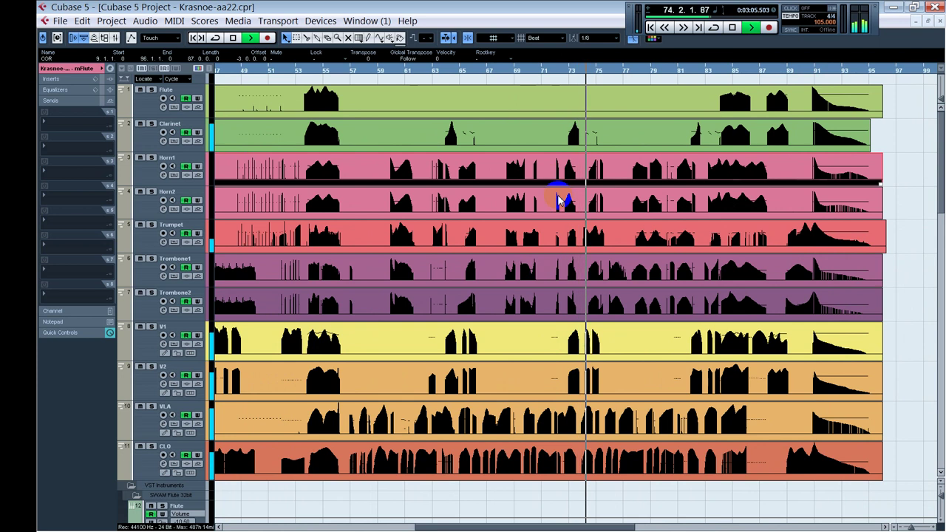
key("space")
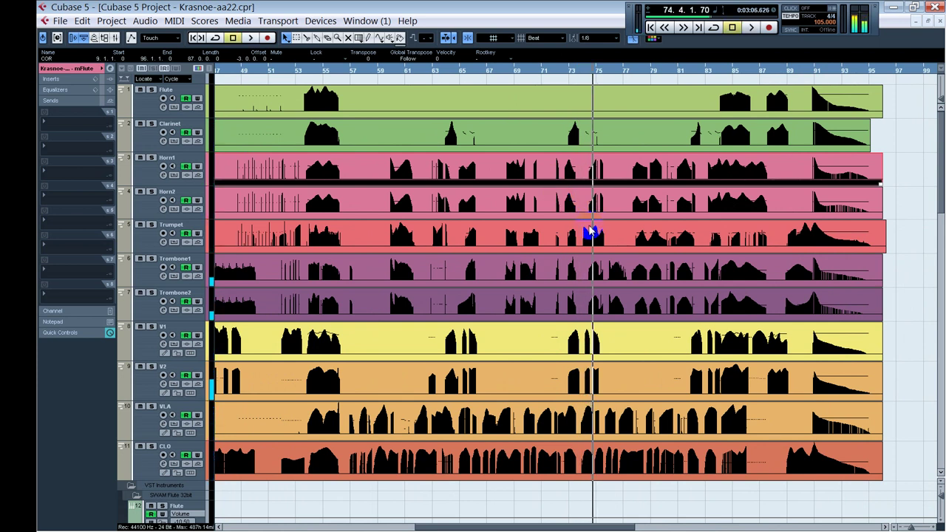
Open the Trumpet part around bar 74 and play its short G3 notes and the start of the long F3 note repeatedly
double_click(589, 238)
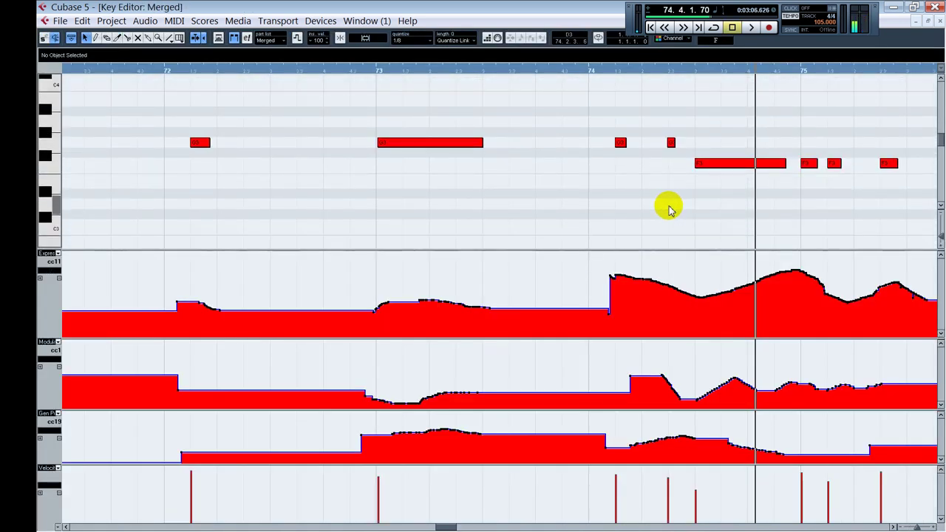
left_click(399, 71)
key("space")
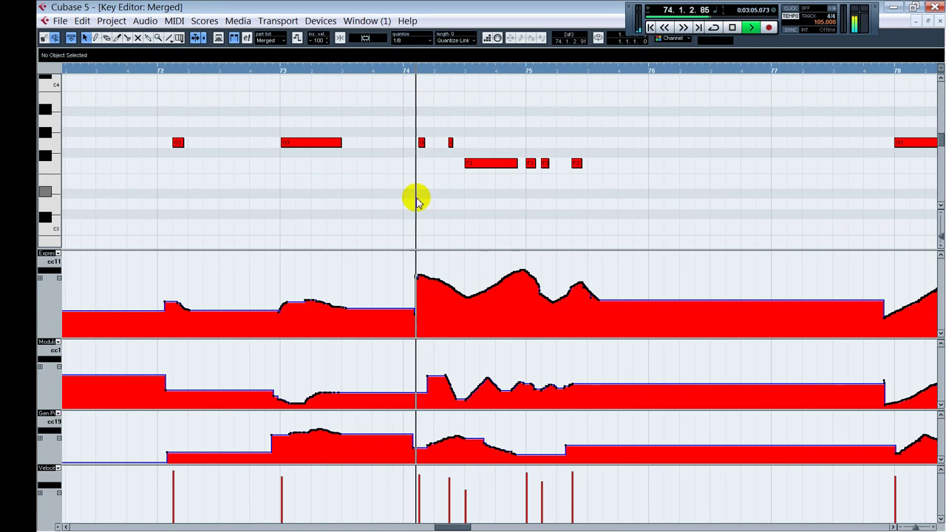
key("space")
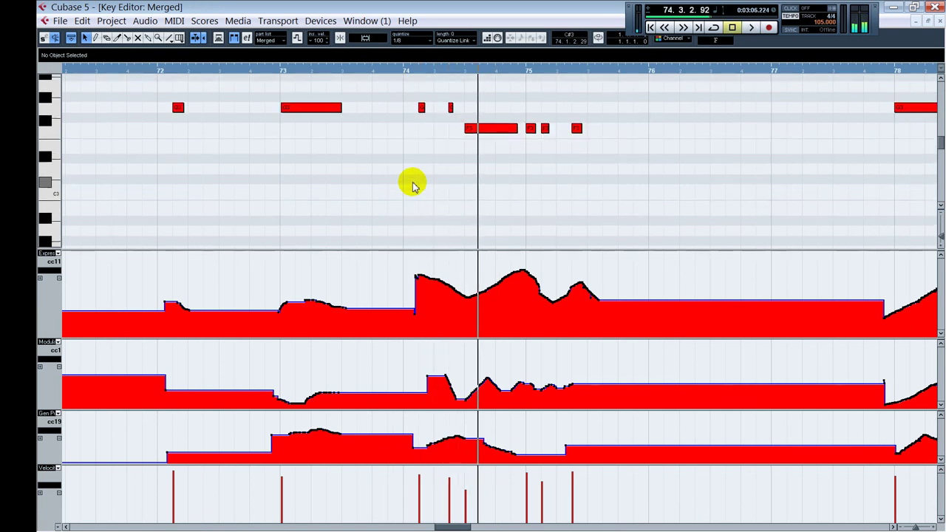
key("space")
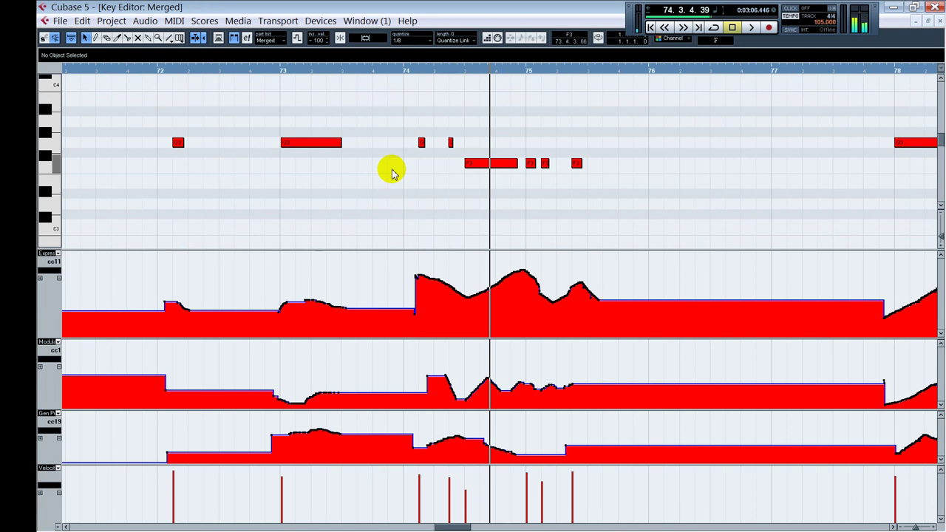
scroll(391, 172, "up", 2)
key("space")
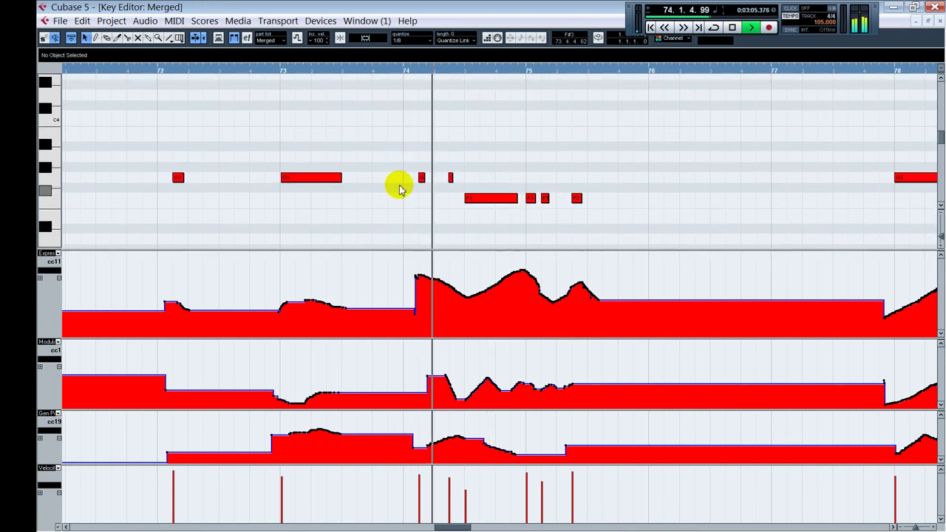
Raise the velocity of the second short G3 note in bar 74 slightly, replay the passage and close the Trumpet part
key("space")
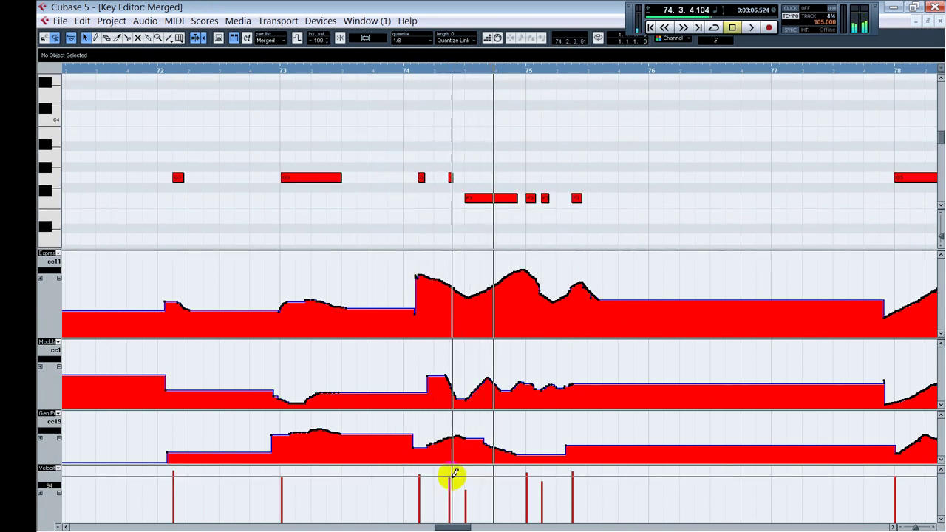
key("space")
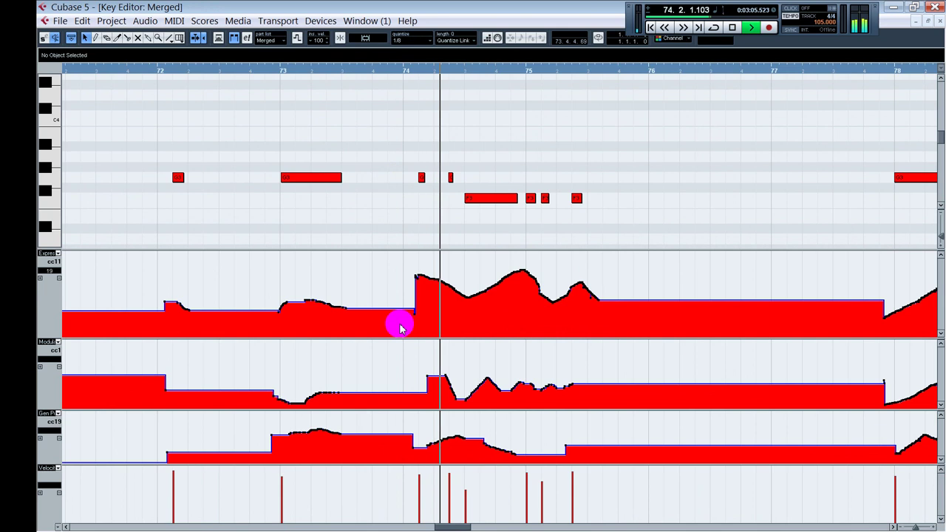
key("space")
key("space")
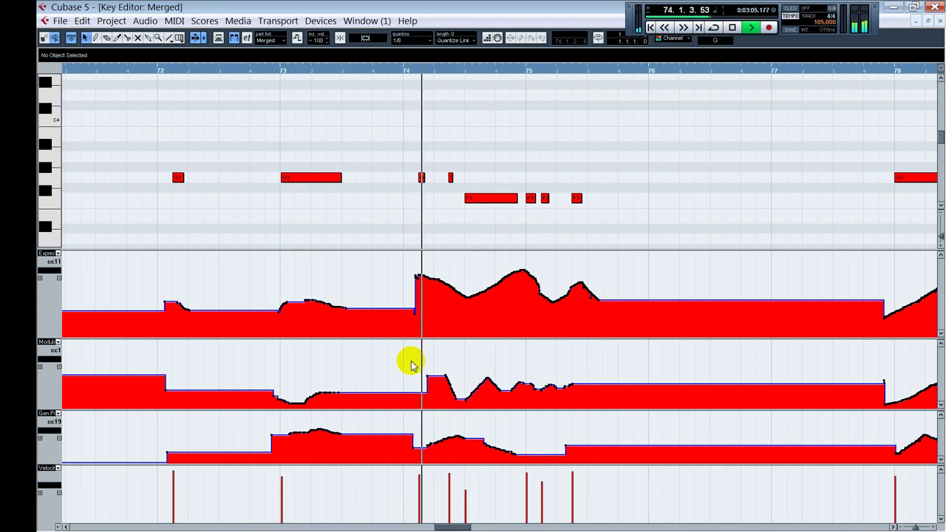
left_click(375, 312)
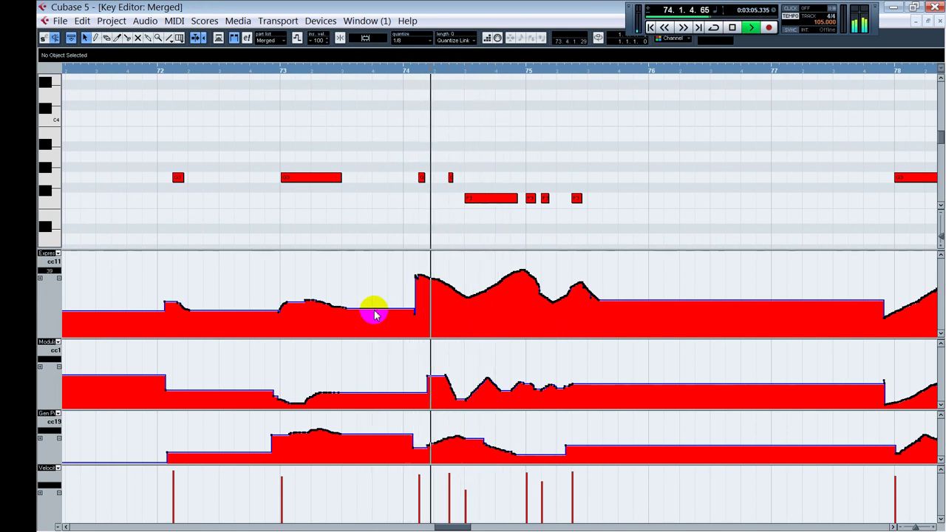
key("space")
key("Return")
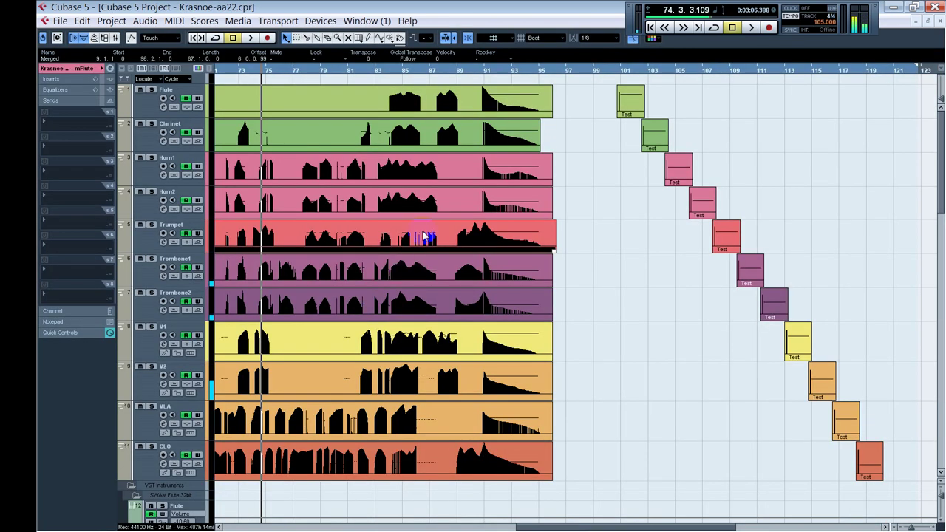
Open the full-length parts of all tracks from Flute to CLO together in the Key Editor and play them around bar 74
left_click(548, 524)
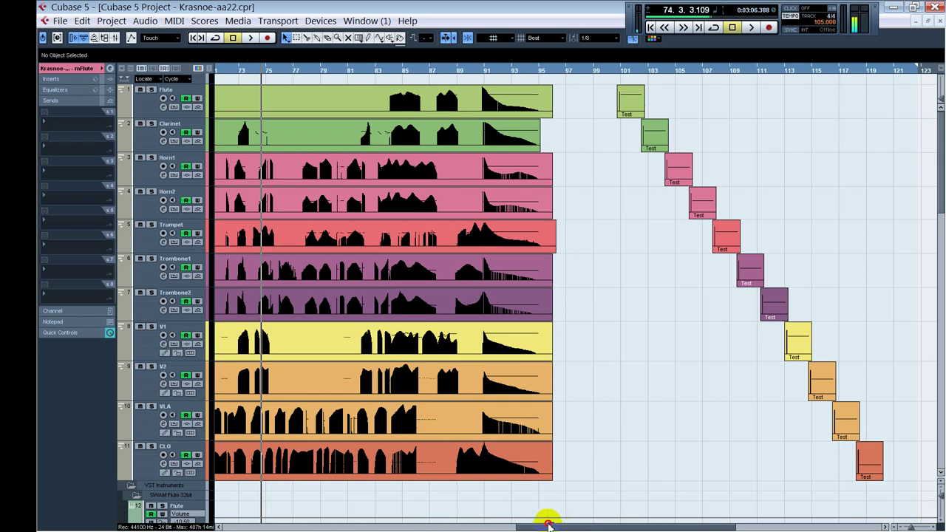
left_click_drag(539, 527, 490, 527)
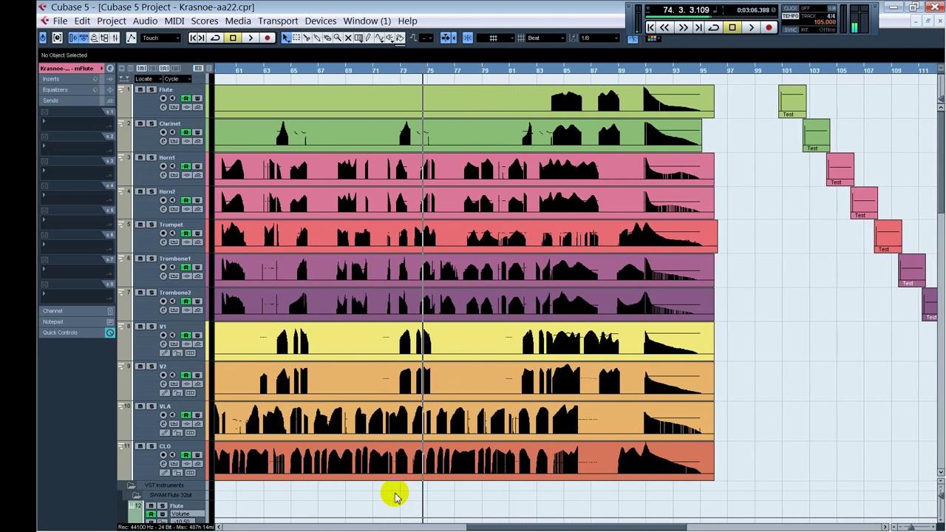
left_click(457, 94)
double_click(458, 94)
scroll(571, 190, "down", 15)
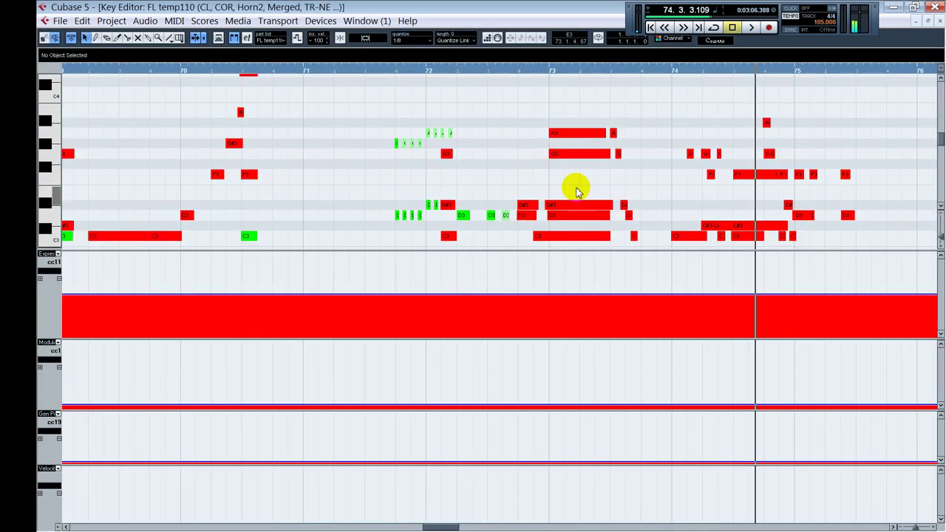
scroll(579, 190, "down", 4)
scroll(578, 193, "up", 5)
left_click(443, 69)
key("space")
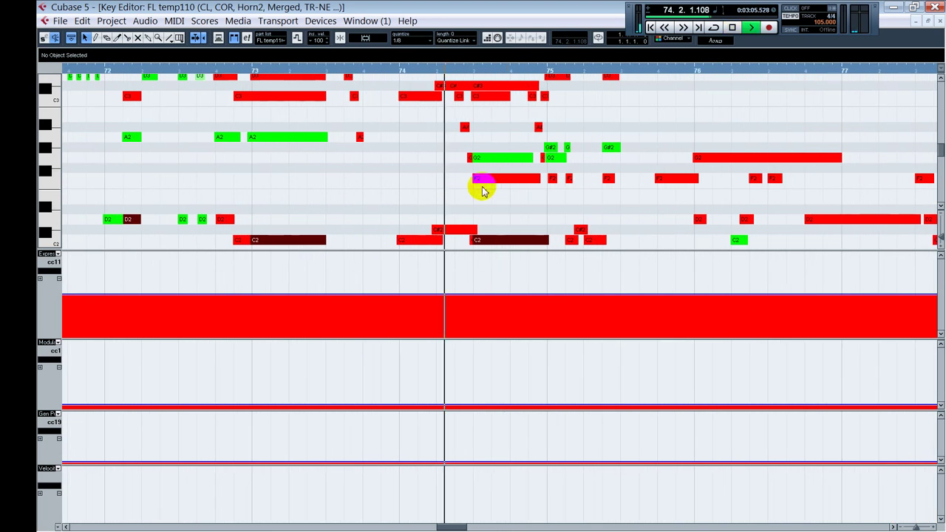
Show a wider pitch range and replay the combined parts from bar 73 beat 4 to bar 74 beat 2
key("alt+Up")
key("alt+Up")
key("alt+Up")
left_click(385, 150)
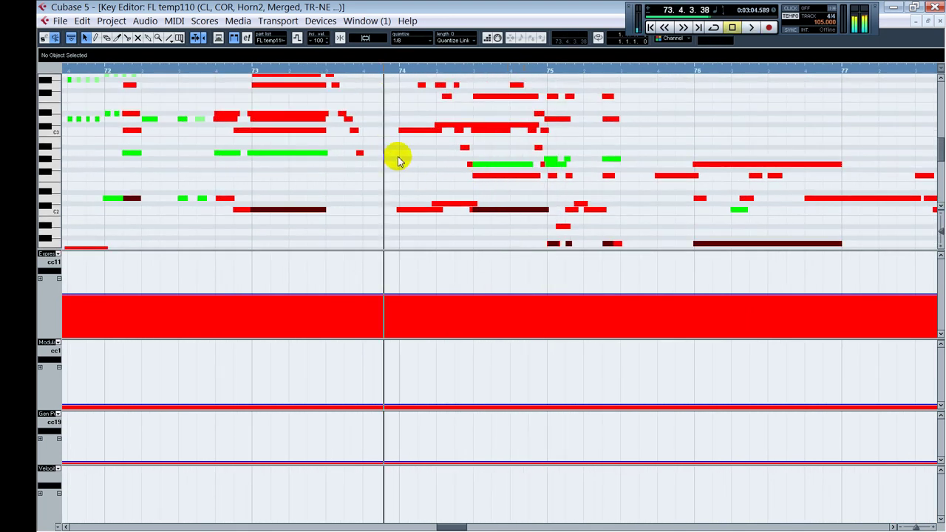
scroll(449, 161, "up", 3)
key("space")
left_click_drag(464, 210, 445, 192)
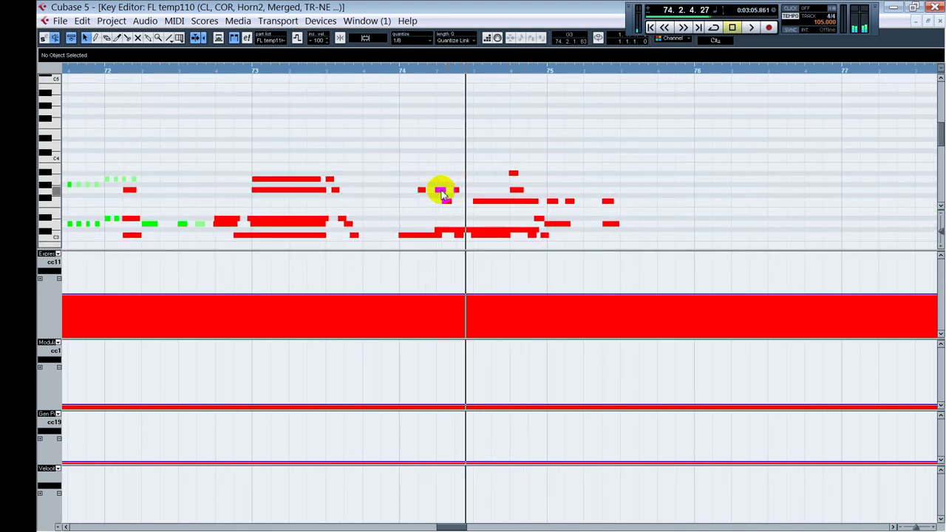
Make the clarinet part active through its G3 note at bar 74 beat 2 and play bar 74 twice from its start
left_click(441, 191)
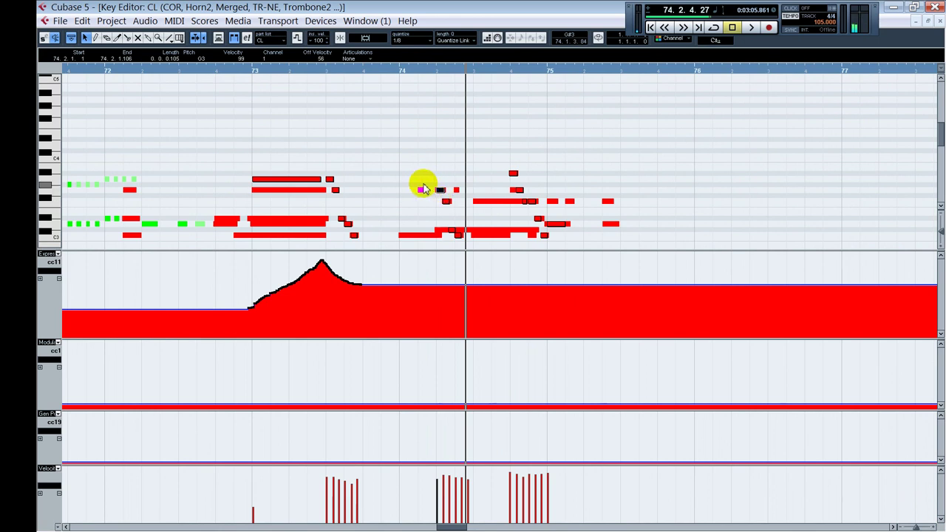
left_click(402, 69)
key("space")
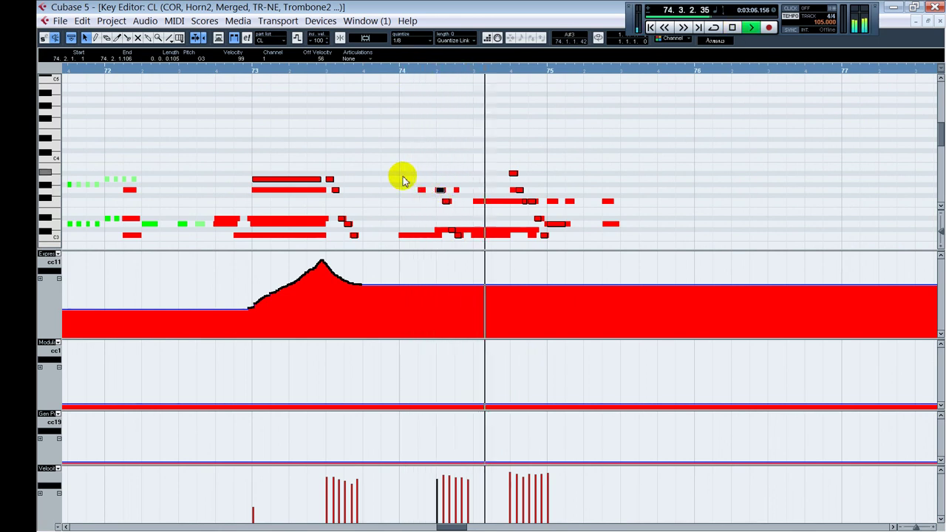
key("space")
left_click(402, 69)
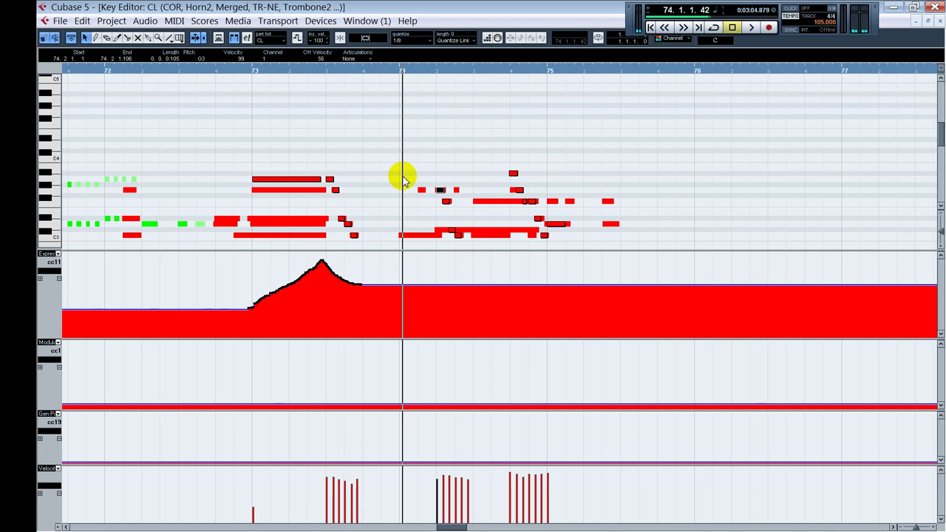
key("space")
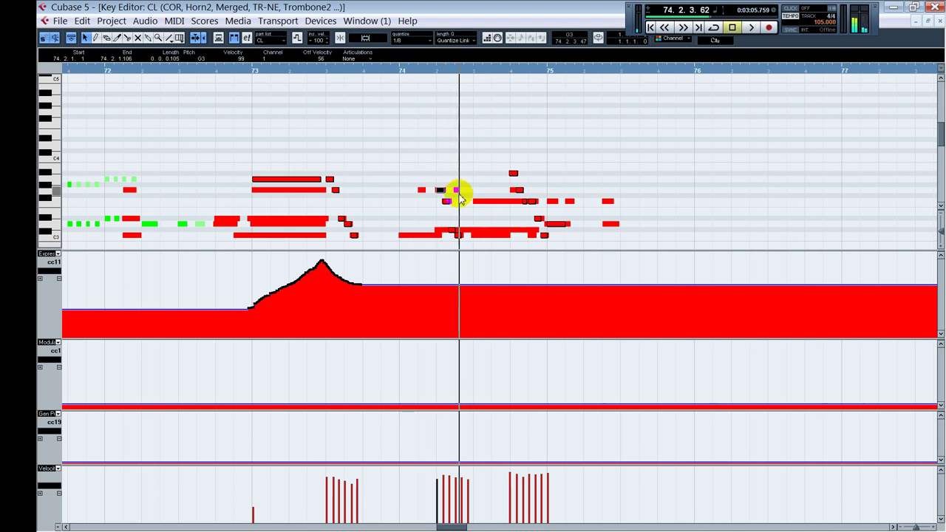
Enlarge bar 74 horizontally, activate the V-NI2 and V-LE parts in turn at beat 2, play the passage and close the editor
key("h")
key("h")
key("h")
key("h")
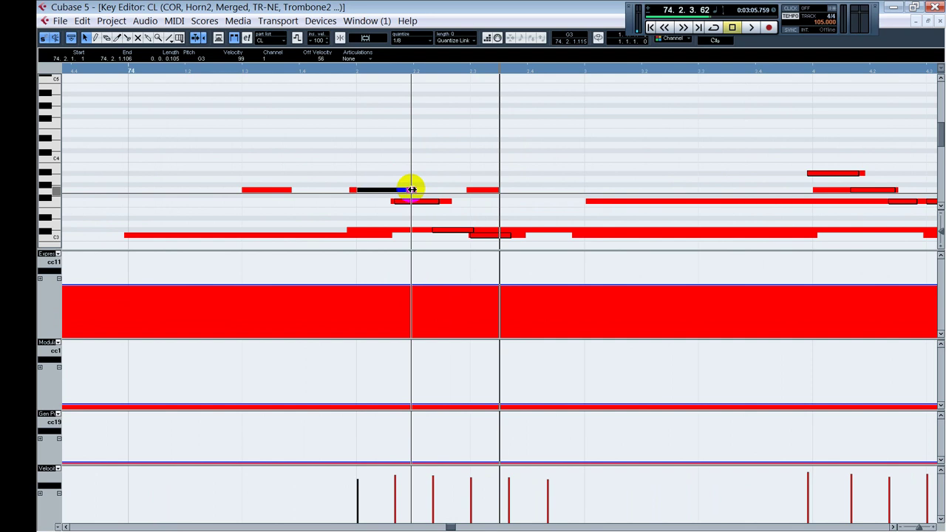
left_click(411, 191)
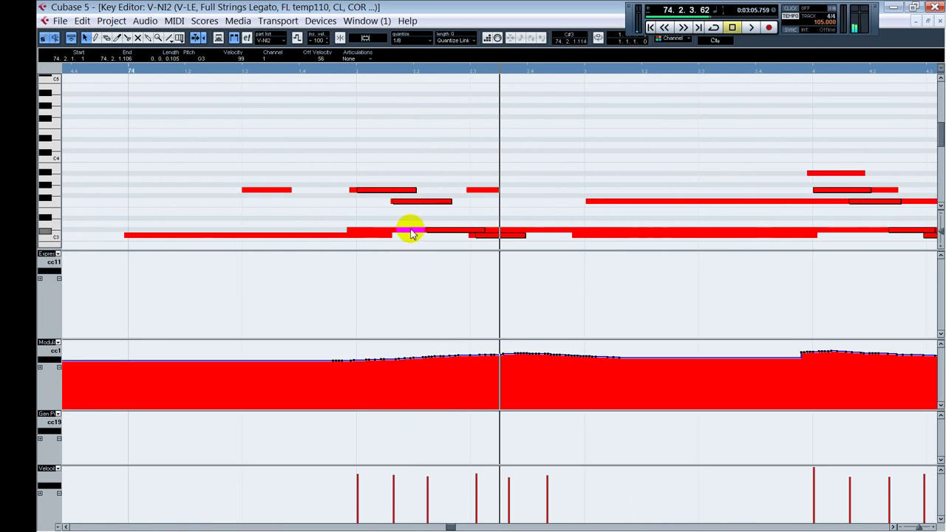
left_click(379, 232)
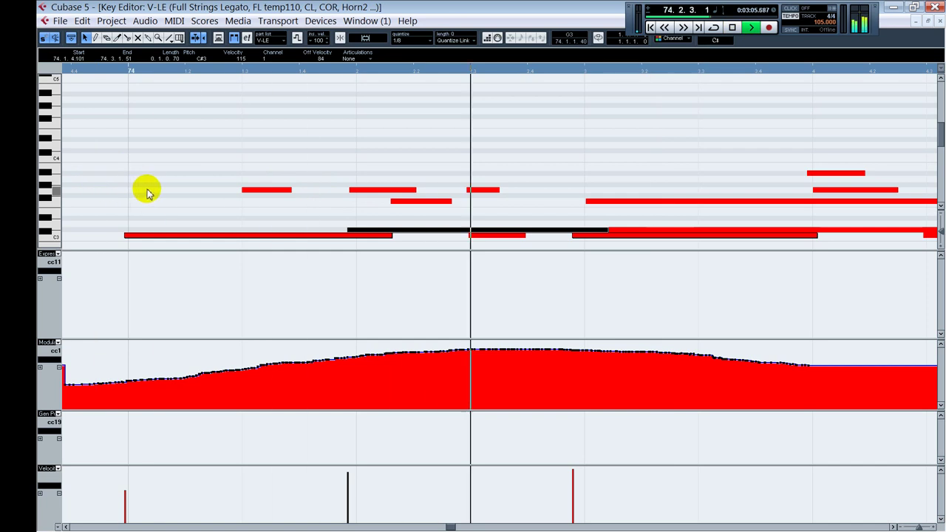
key("Return")
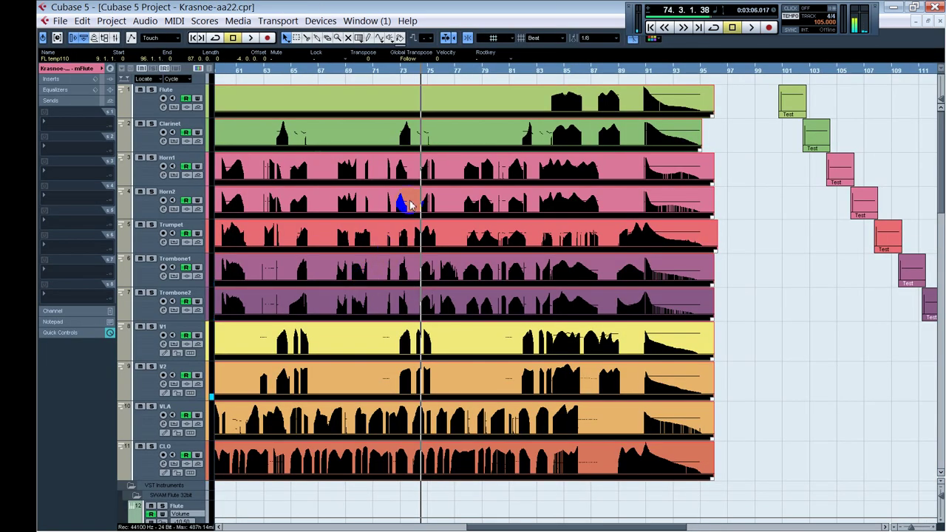
double_click(423, 137)
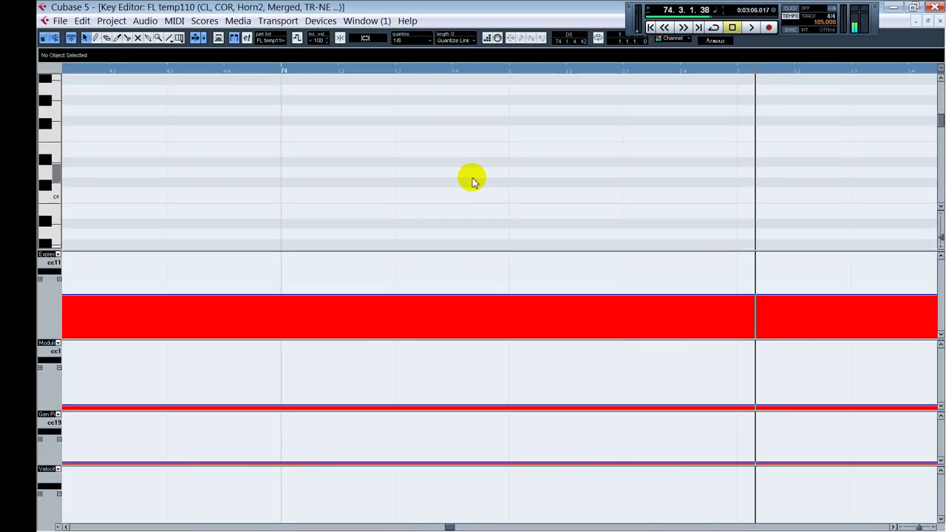
scroll(493, 192, "down", 6)
scroll(494, 190, "up", 2)
scroll(494, 190, "up", 2)
key("Return")
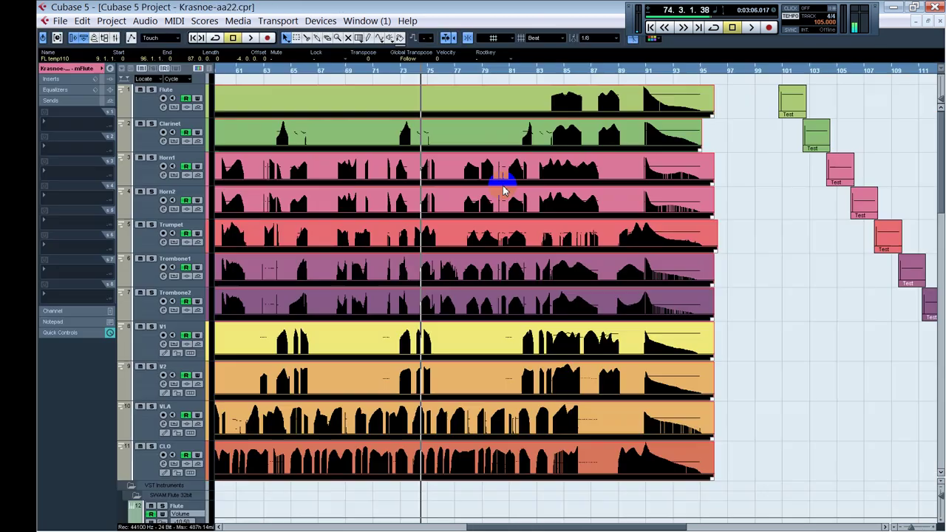
Open the Clarinet part on its own around bar 74 and play its descending runs several times
double_click(429, 137)
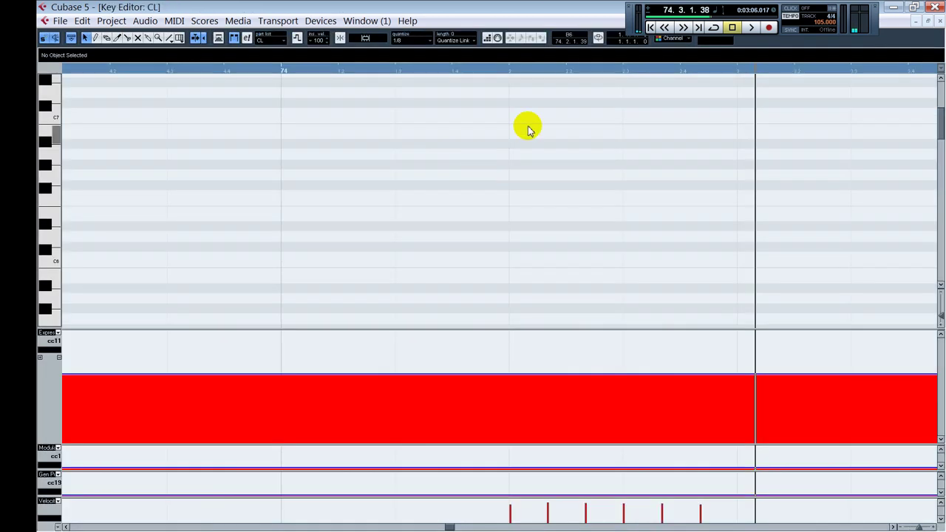
scroll(525, 125, "down", 6)
key("g")
key("g")
key("g")
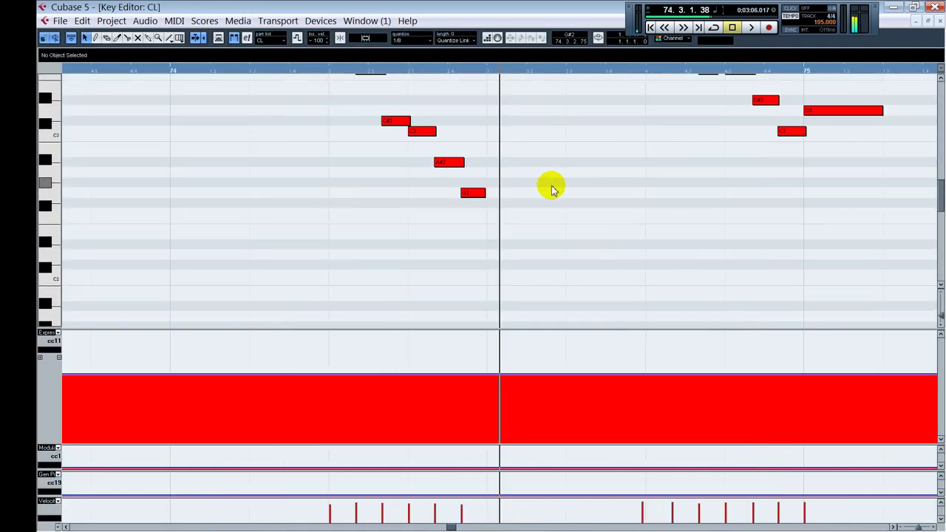
scroll(477, 247, "up", 2)
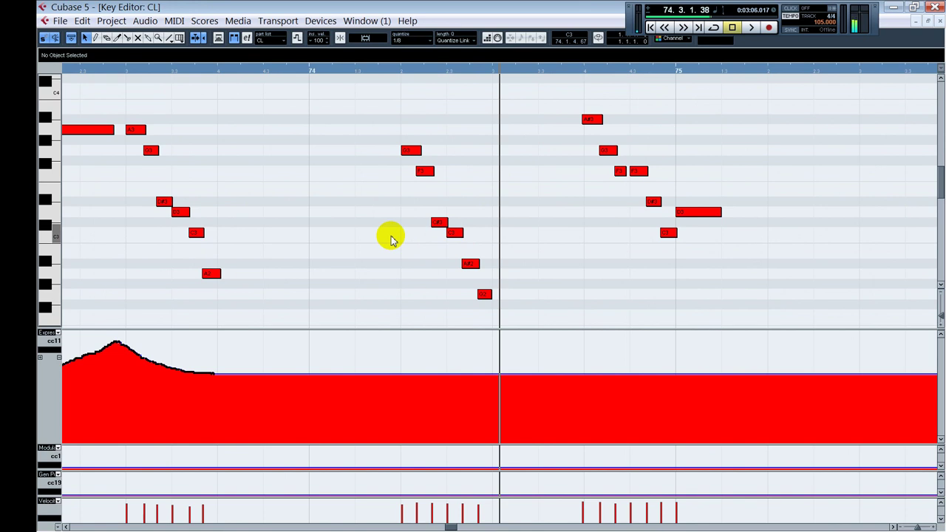
left_click(382, 229)
key("space")
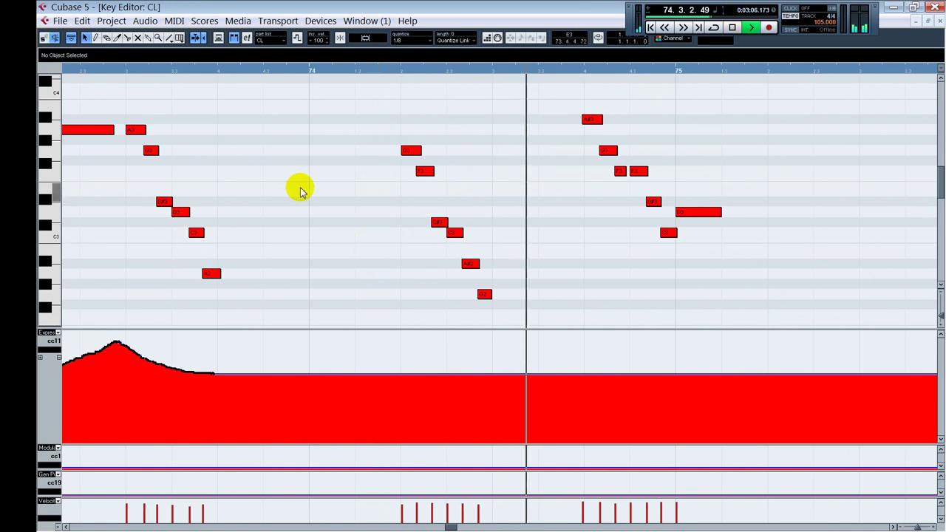
left_click(289, 193)
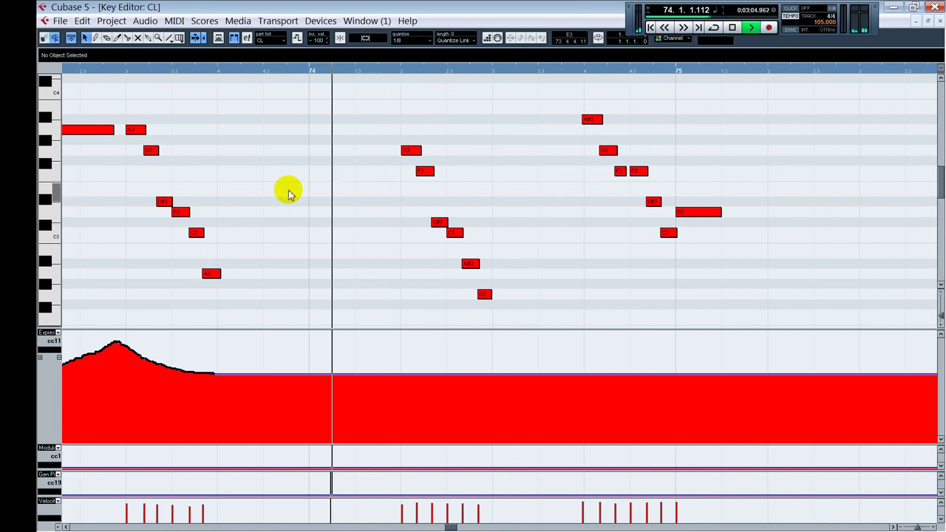
left_click(362, 204)
key("space")
Raise the velocity of the first G3 note in the clarinet run at bar 74 beat 2, draw a falling cc11 curve under the run and play it
left_click(401, 503)
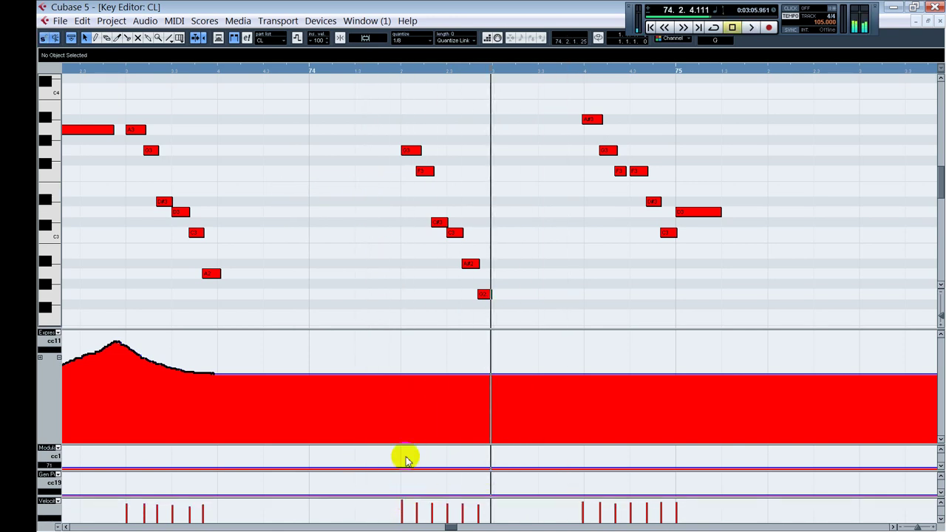
right_click(414, 335)
left_click(424, 334)
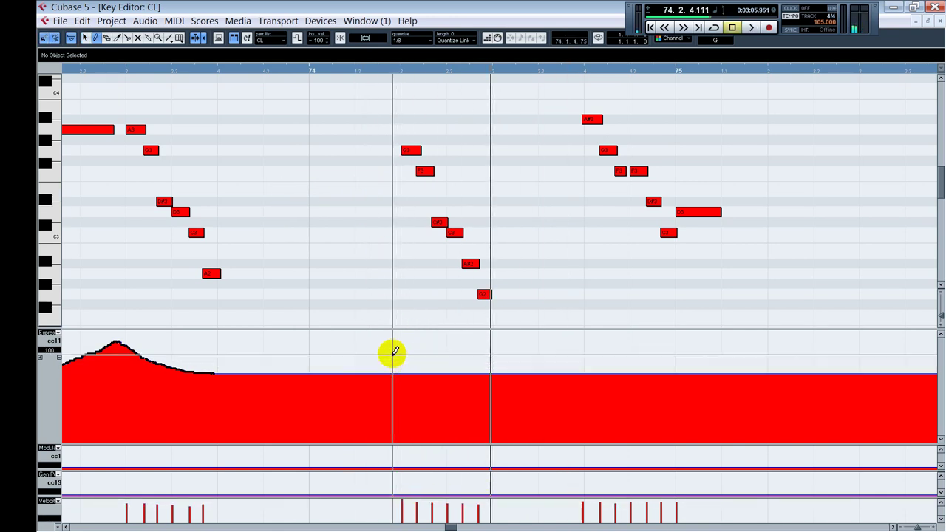
left_click_drag(391, 352, 492, 410)
key("space")
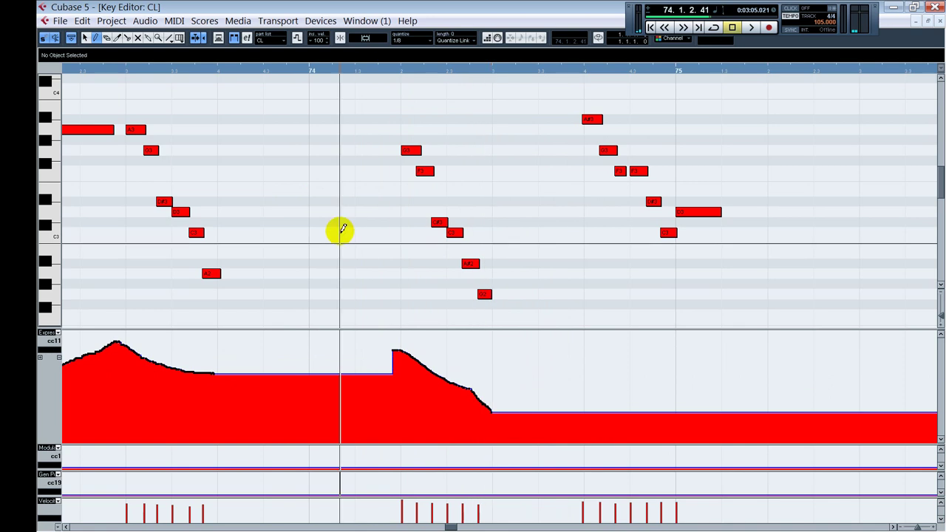
left_click(301, 221, "alt+shift")
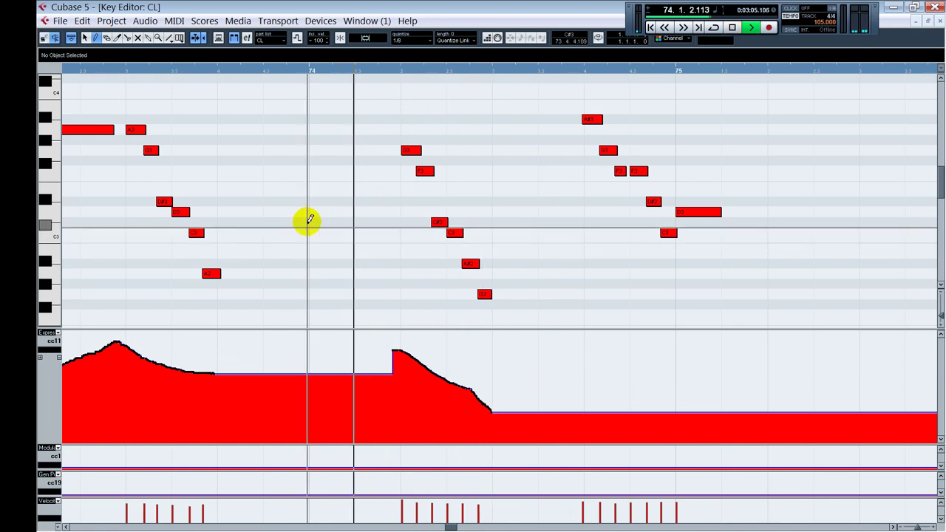
Play the clarinet run from just before bar 74 once more, return to the selection tool and close the editor
left_click(289, 212, "alt+shift")
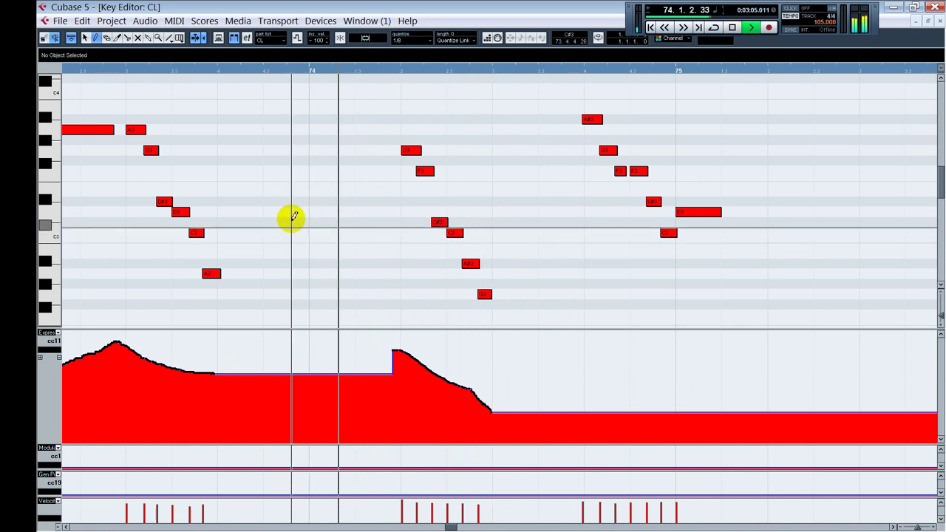
key("space")
right_click(323, 224)
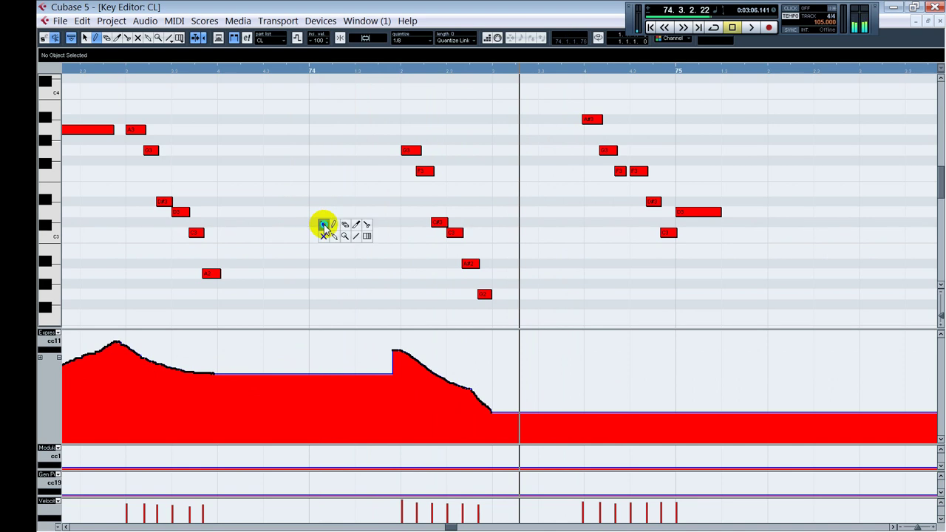
left_click(323, 225)
key("Return")
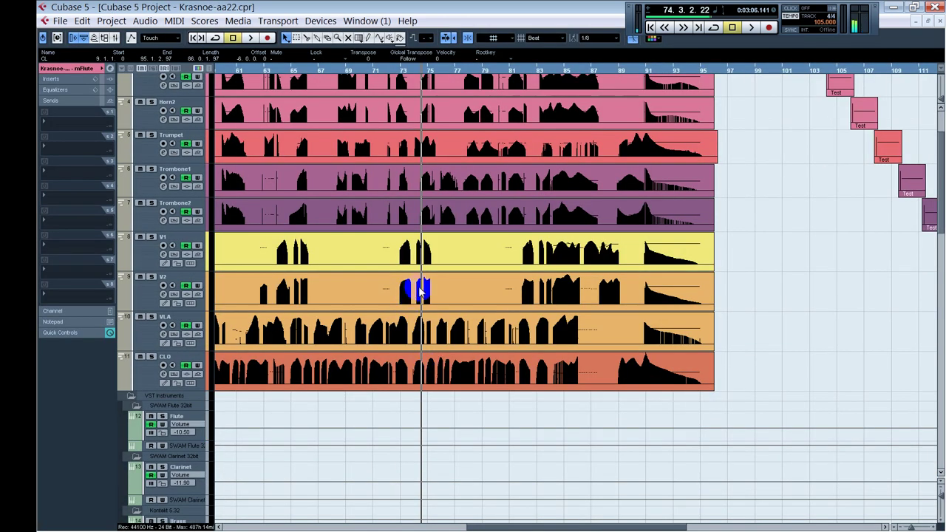
Open the V-NI2 part at bar 74, show both descending runs and play them from beat 1
double_click(420, 289)
scroll(547, 222, "down", 5)
key("h")
key("h")
key("h")
key("h")
key("h")
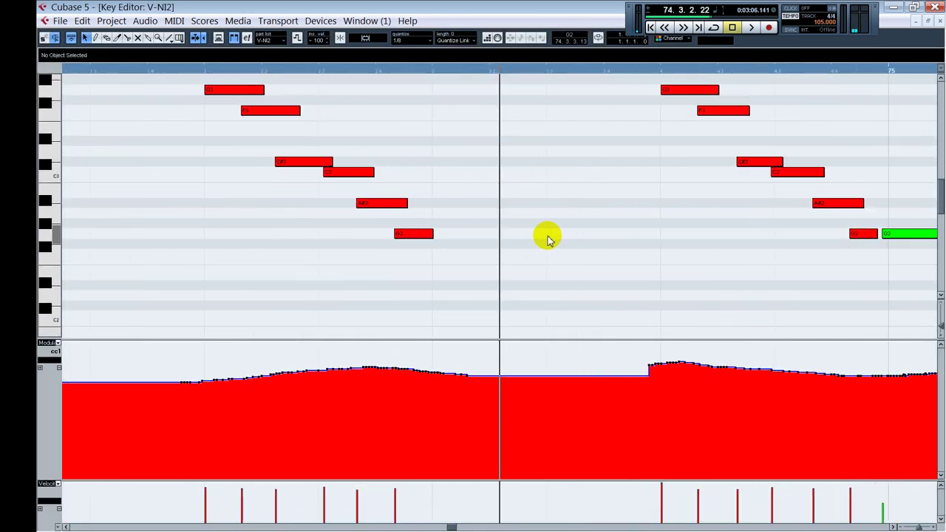
key("g")
left_click(255, 226)
key("space")
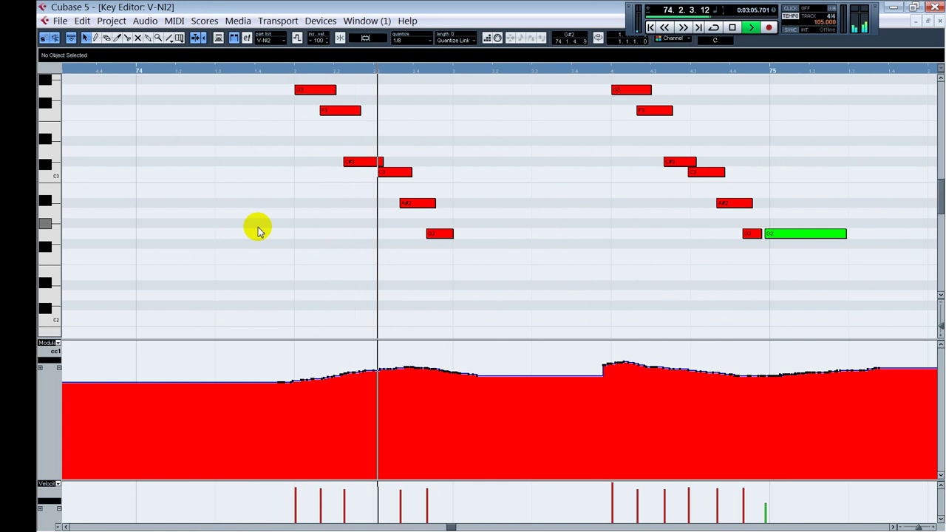
key("space")
Draw a steeply falling cc1 curve under the second half of the V-NI2 run at bar 74 beat 2, play it and close the editor
right_click(262, 215)
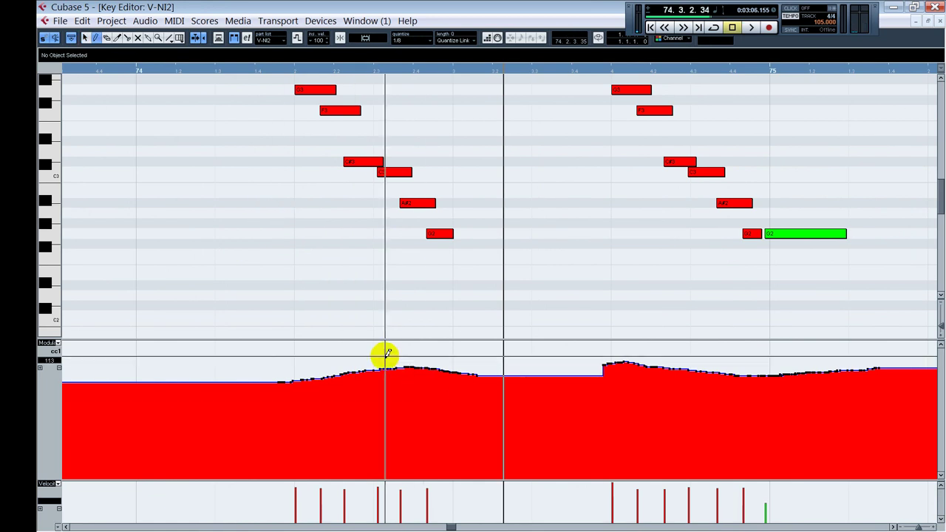
left_click_drag(395, 363, 479, 401)
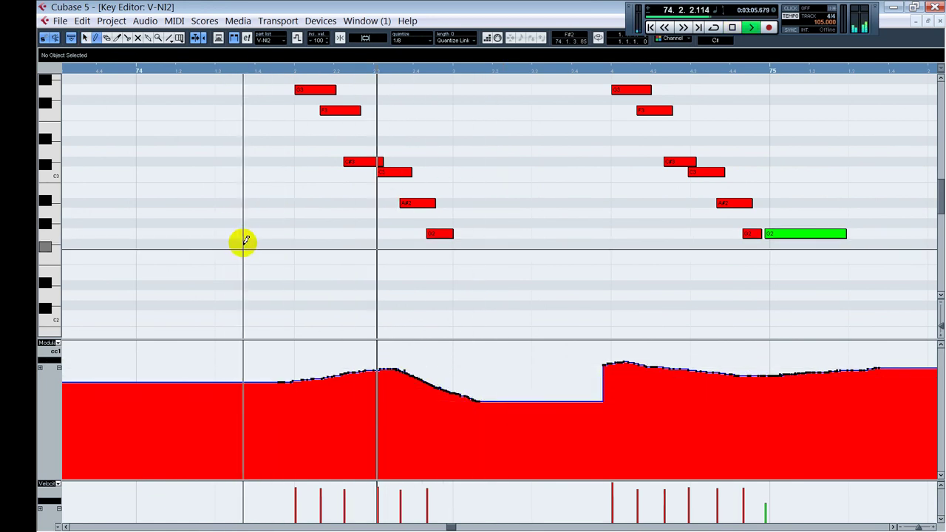
mouse_move(387, 365)
left_mouse_down()
mouse_move(479, 427)
mouse_move(481, 411)
left_mouse_up()
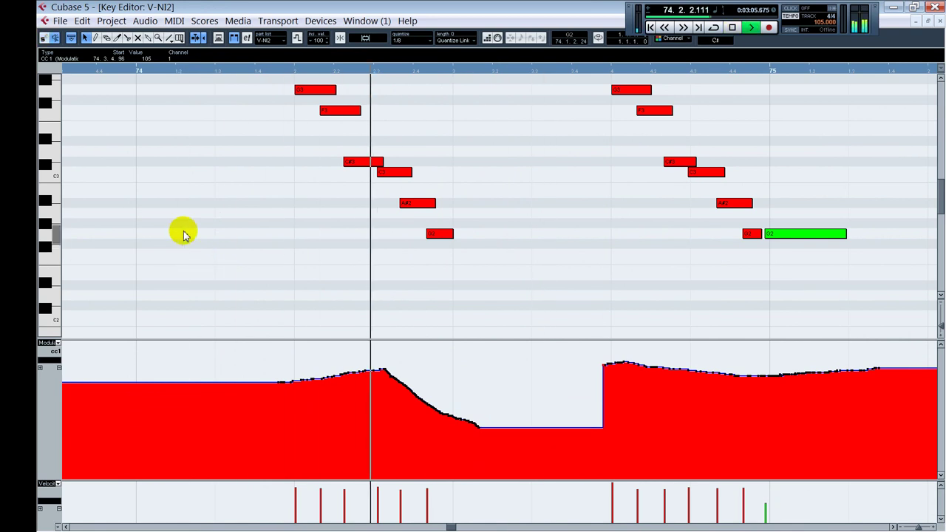
key("Return")
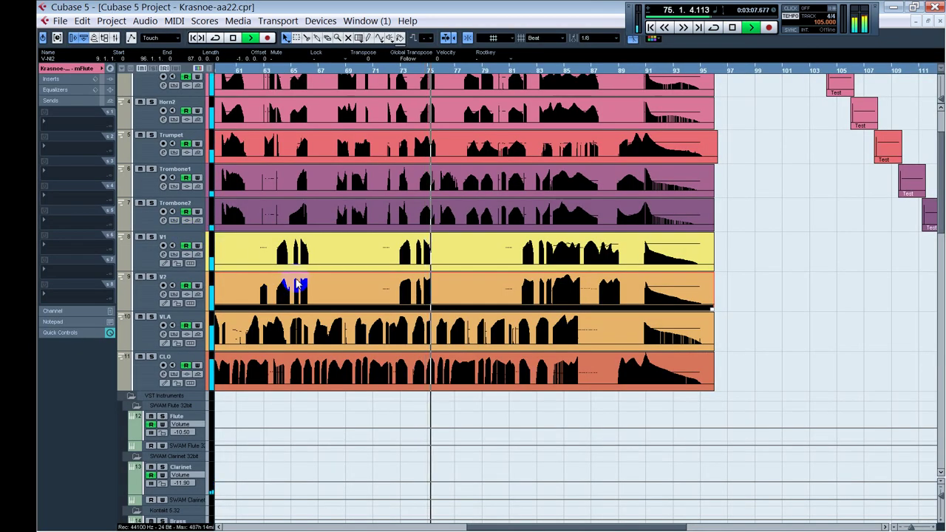
Go back to the opening bars of the project and open the Flute part around its rising run in bars 13 to 15
scroll(341, 303, "up", 3)
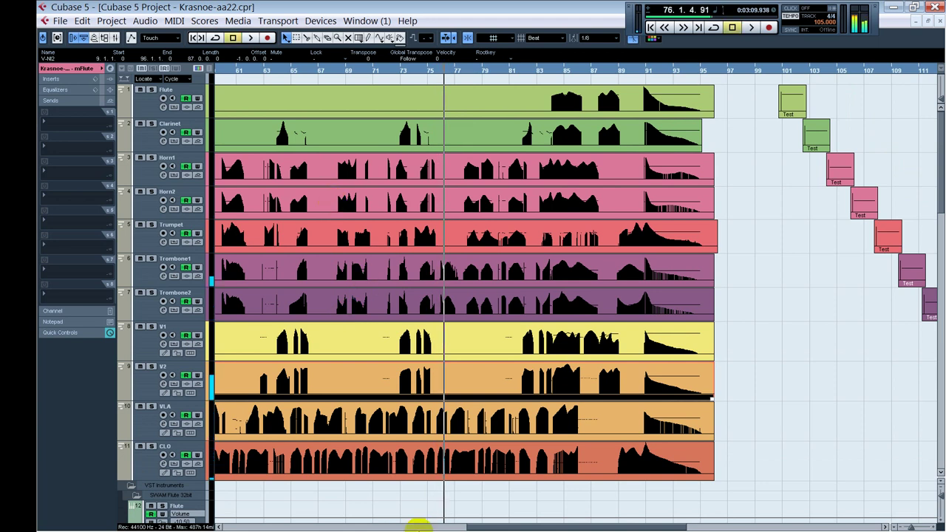
left_click(441, 526)
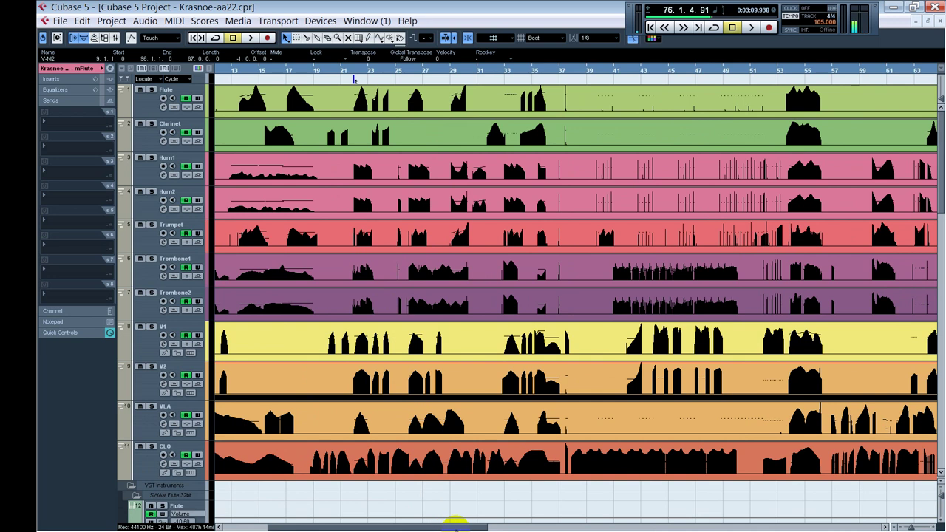
left_click_drag(456, 523, 412, 518)
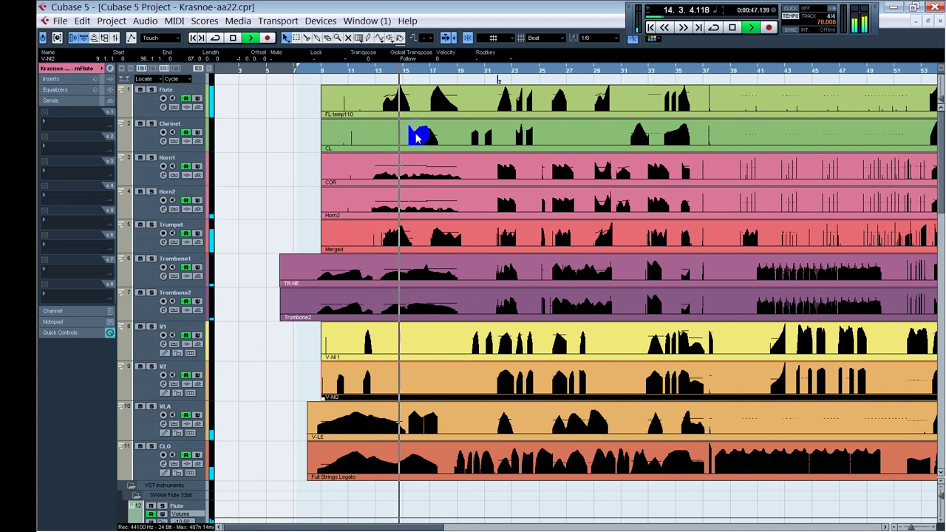
double_click(408, 107)
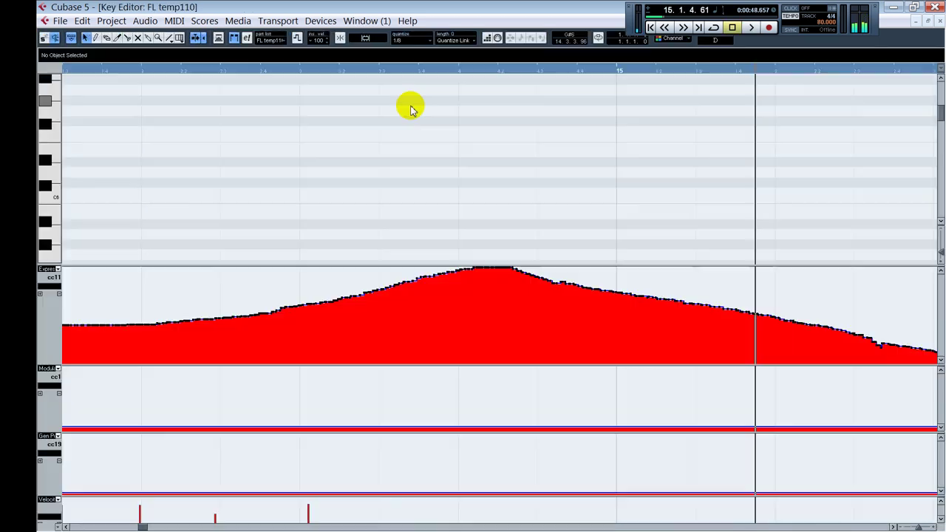
key("g")
key("g")
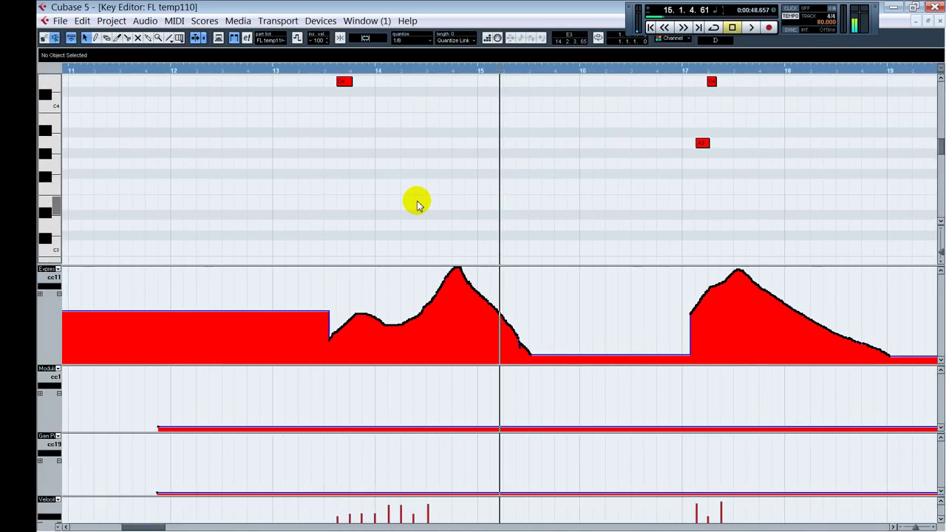
scroll(418, 205, "up", 4)
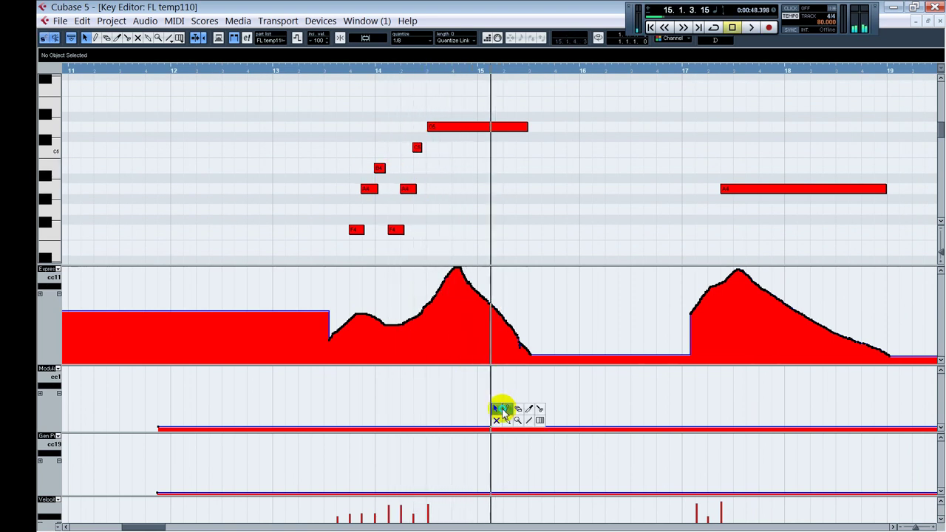
Draw low cc1 and cc19 swells under the long flute note in bars 14 to 15 and play the phrase
left_click(506, 409)
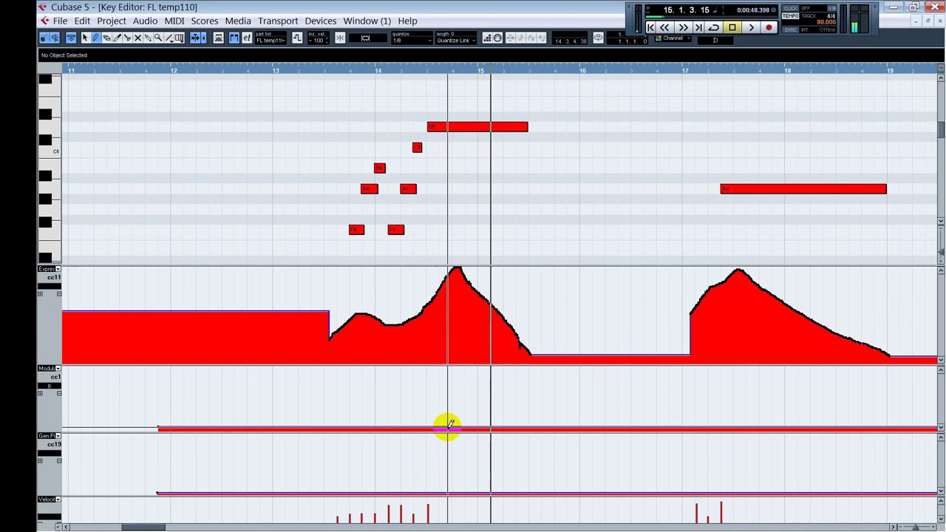
mouse_move(446, 426)
left_mouse_down()
mouse_move(453, 421)
mouse_move(426, 422)
mouse_move(481, 405)
mouse_move(528, 423)
left_mouse_up()
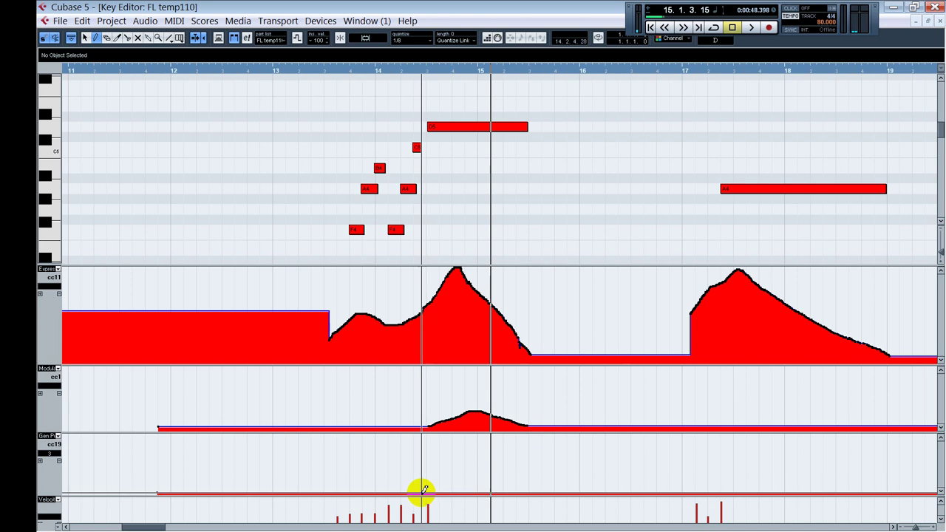
mouse_move(428, 489)
left_mouse_down()
mouse_move(486, 480)
mouse_move(531, 492)
left_mouse_up()
left_click(392, 359, "alt+shift")
key("space")
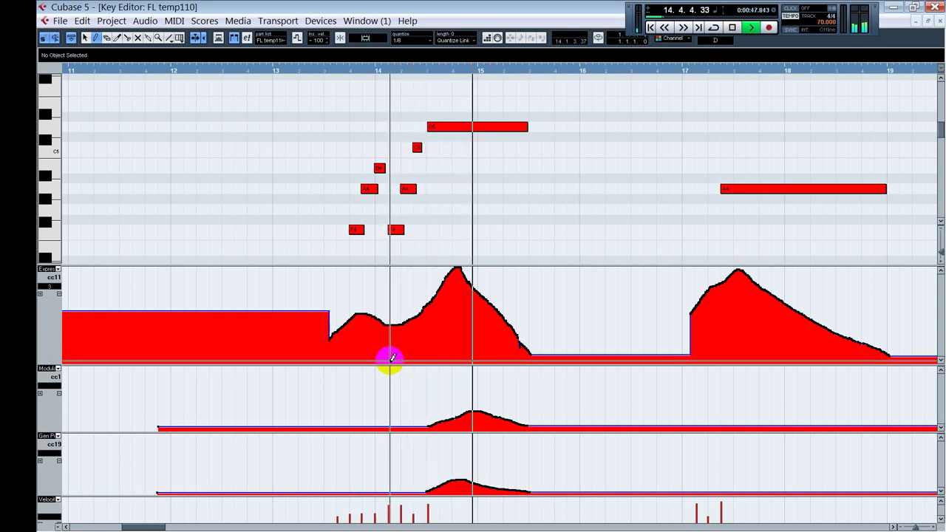
key("space")
Lower the falling half of the cc1 swell under the long note in bars 14 to 15 and play the phrase again
right_click(482, 394)
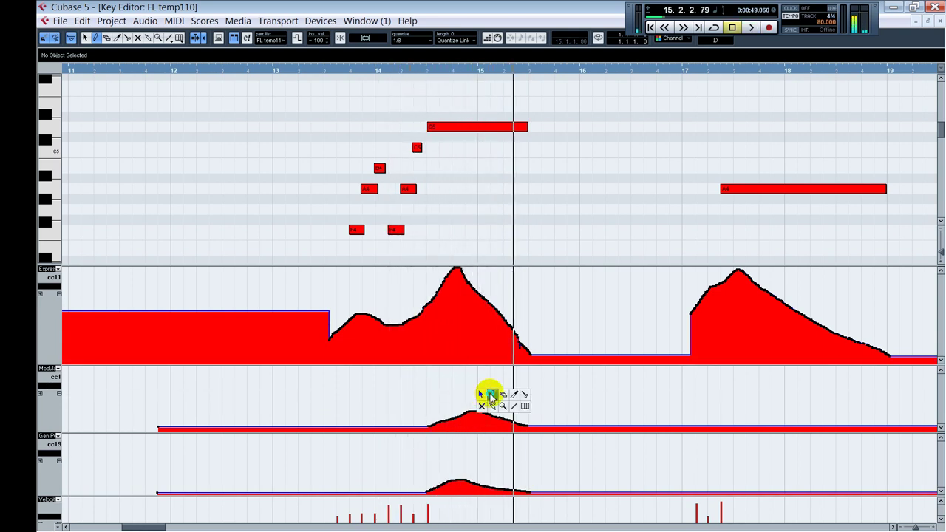
left_click(490, 395)
mouse_move(484, 411)
left_mouse_down()
mouse_move(459, 415)
mouse_move(513, 418)
left_mouse_up()
left_click(399, 360, "alt+shift")
key("space")
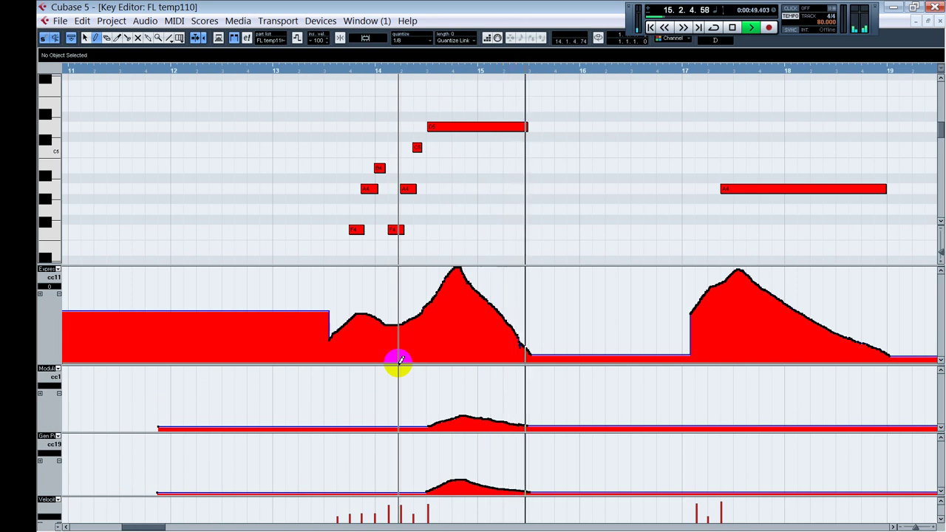
left_click(359, 344, "alt+shift")
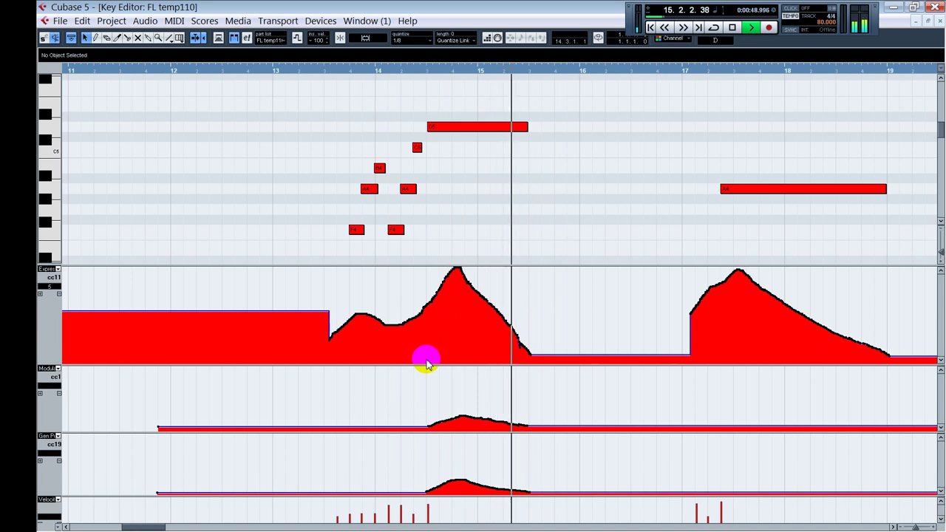
Draw a low cc1 swell under the long A4 flute note starting in bar 17 and play it
left_click_drag(152, 526, 174, 526)
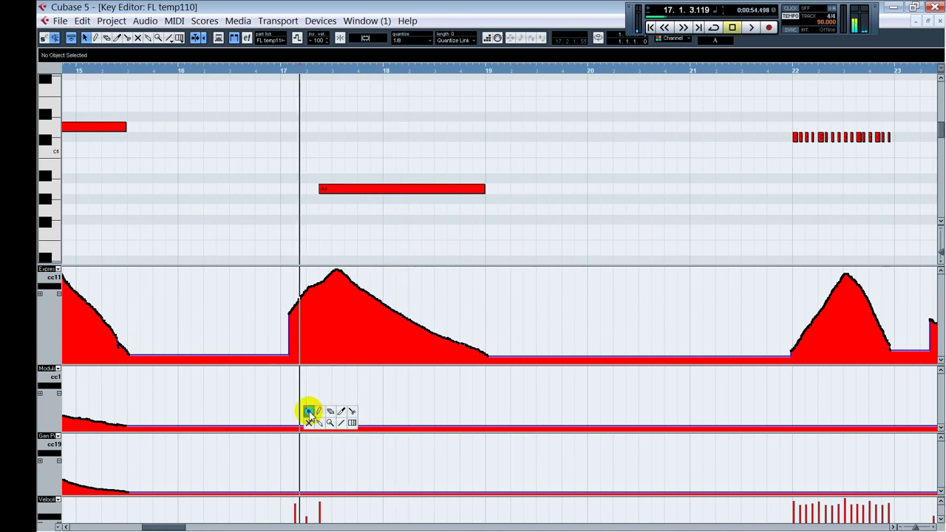
left_click(323, 413)
mouse_move(311, 422)
left_mouse_down()
mouse_move(355, 411)
mouse_move(428, 421)
left_mouse_up()
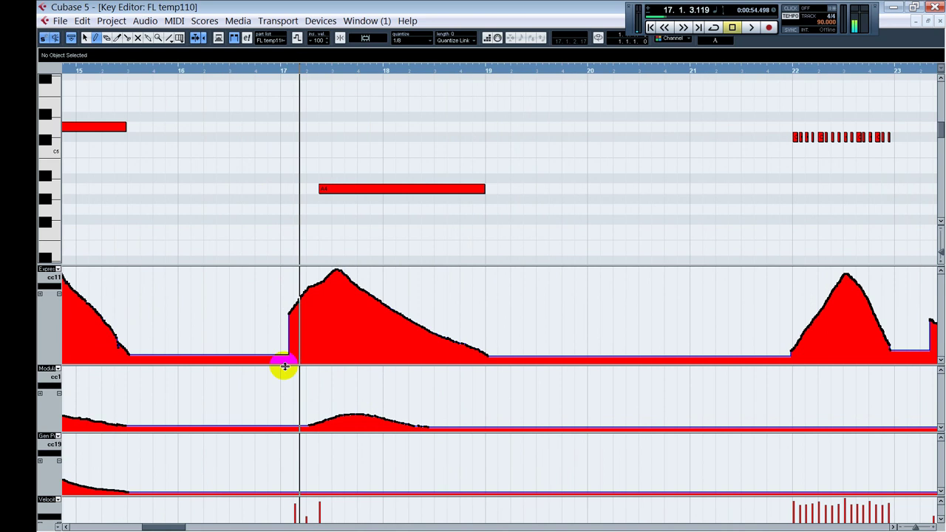
key("space")
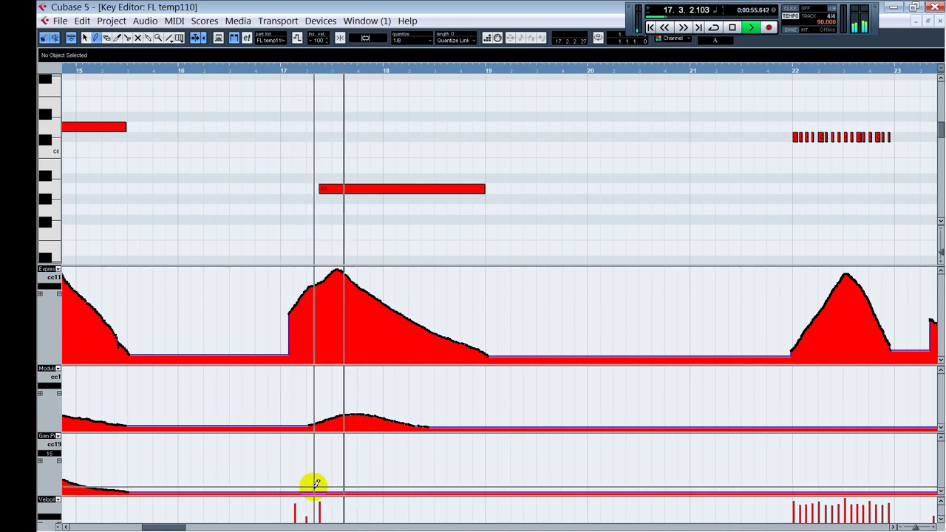
key("space")
Draw two small successive cc19 swells under the long A4 note in bar 17 and play it
mouse_move(311, 490)
left_mouse_down()
mouse_move(327, 477)
mouse_move(362, 490)
mouse_move(428, 486)
left_mouse_up()
key("space")
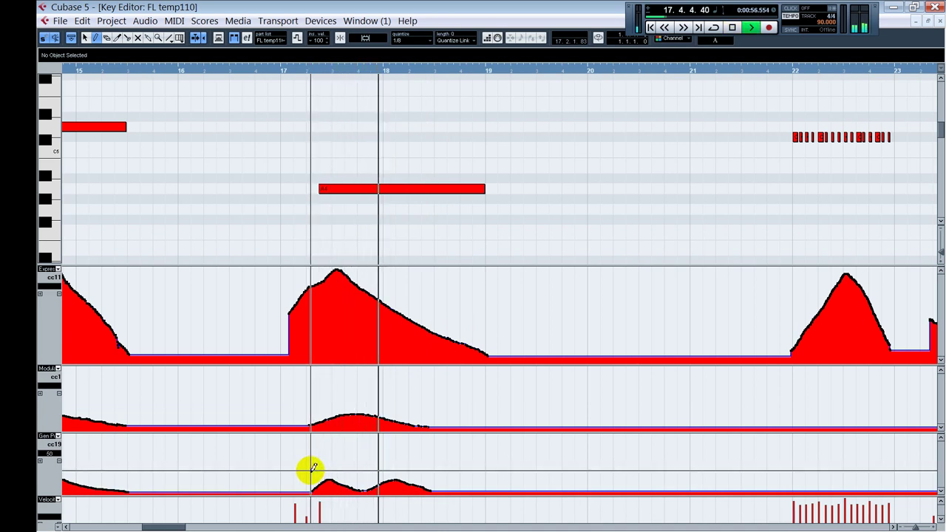
key("space")
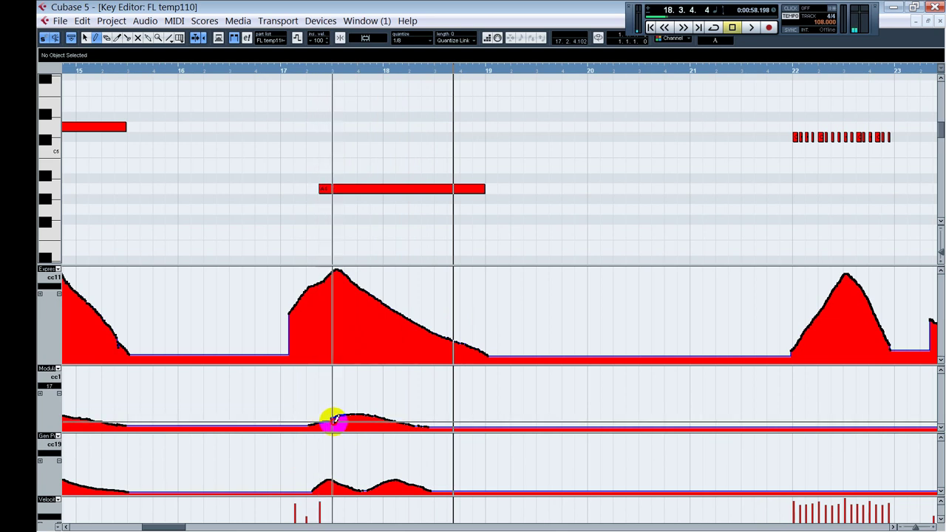
Flatten the rise of the cc1 swell under the long A4 note in bar 17 and play it from the bar's start
left_click_drag(333, 421, 361, 414)
left_click(279, 72)
key("space")
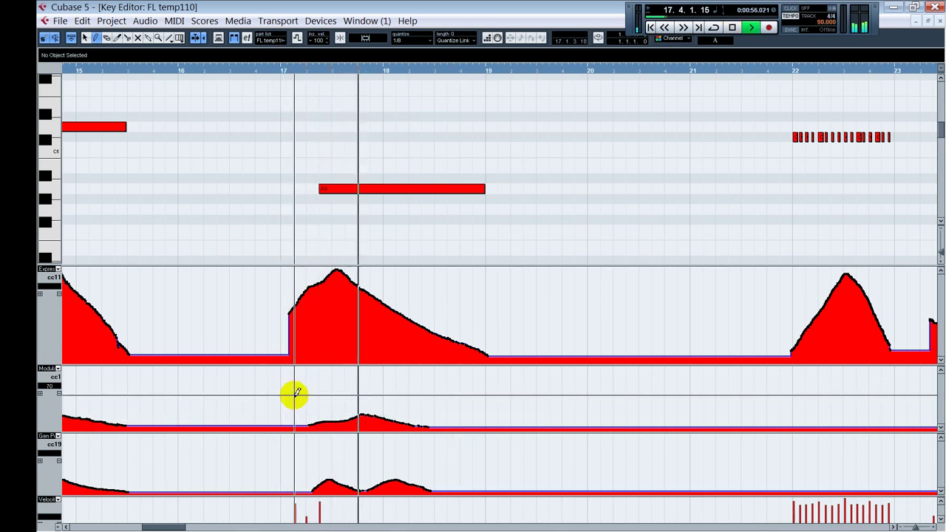
key("KP_1")
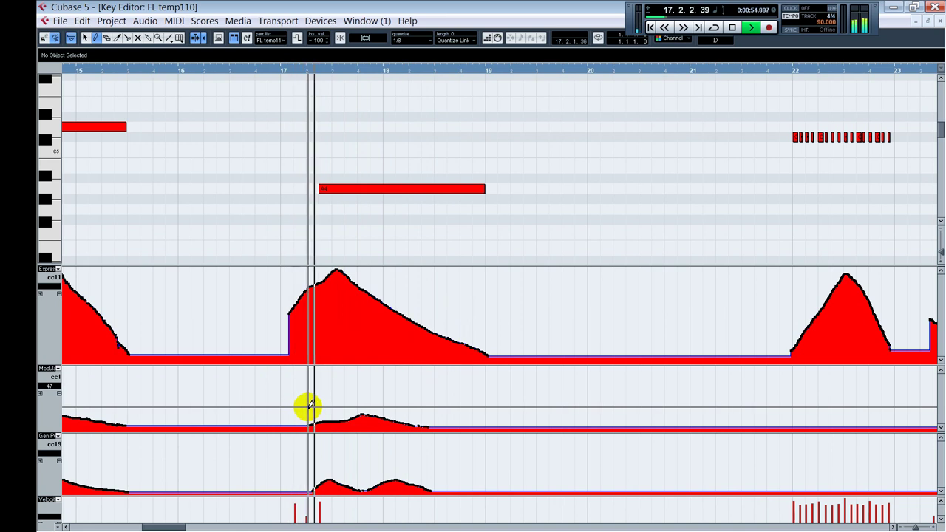
Show bars 27 to 41 of the flute part with its full note range and play the rising runs in bars 34 to 35
left_click_drag(185, 526, 200, 527)
key("g")
key("g")
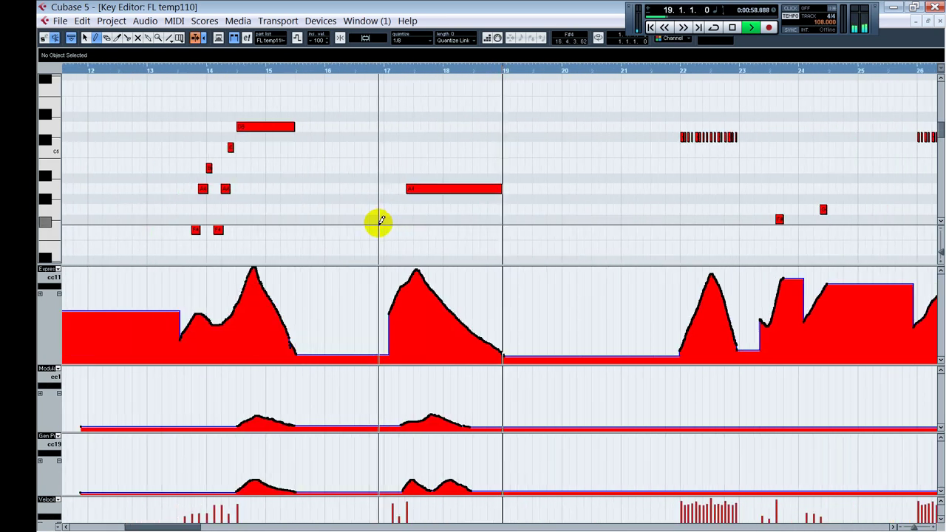
key("space")
left_click_drag(187, 527, 265, 526)
scroll(355, 192, "up", 4)
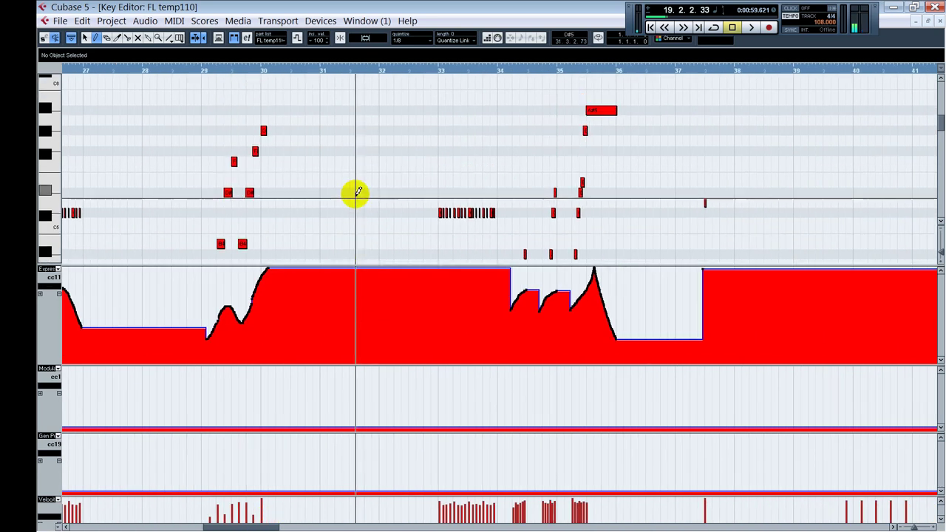
key("1")
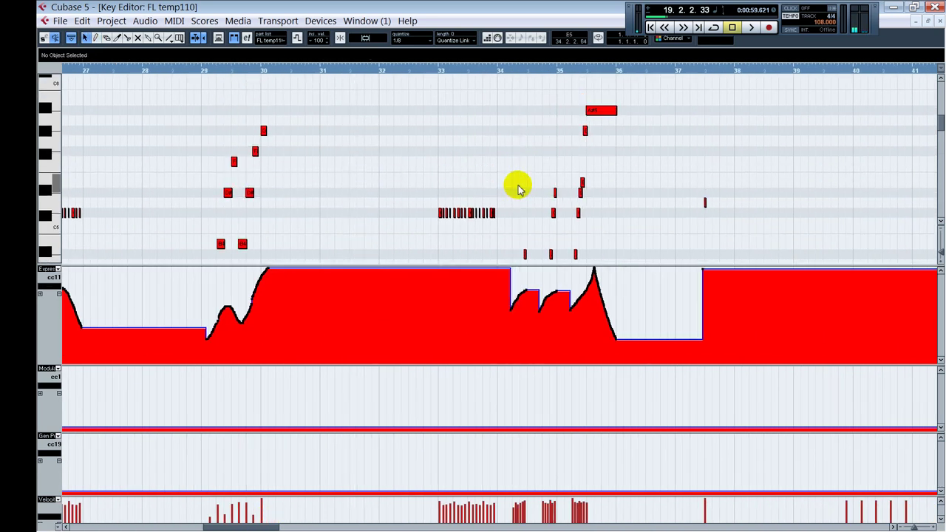
key("alt+Up")
key("alt+Up")
key("alt+Up")
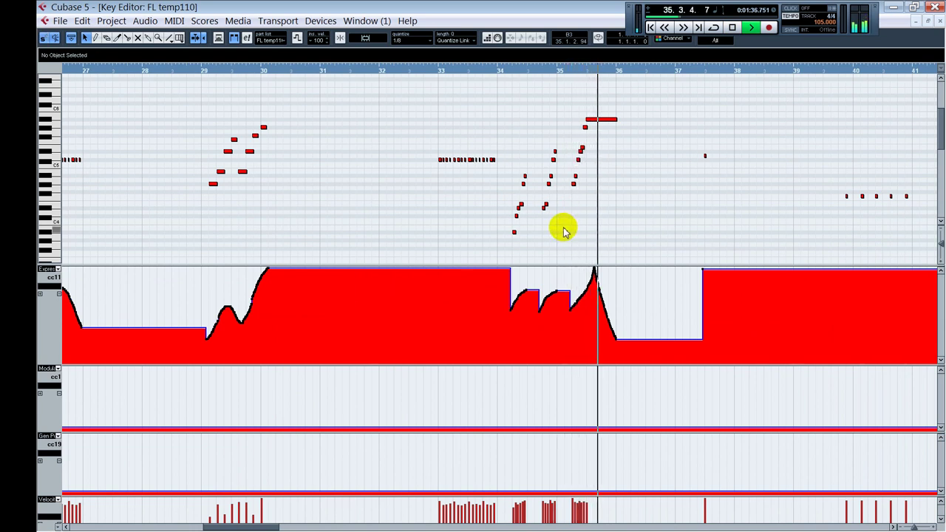
key("space")
Draw low cc1 and cc19 swells under the long high flute note at the end of bar 35 and play the passage from bar 35
left_click(601, 395)
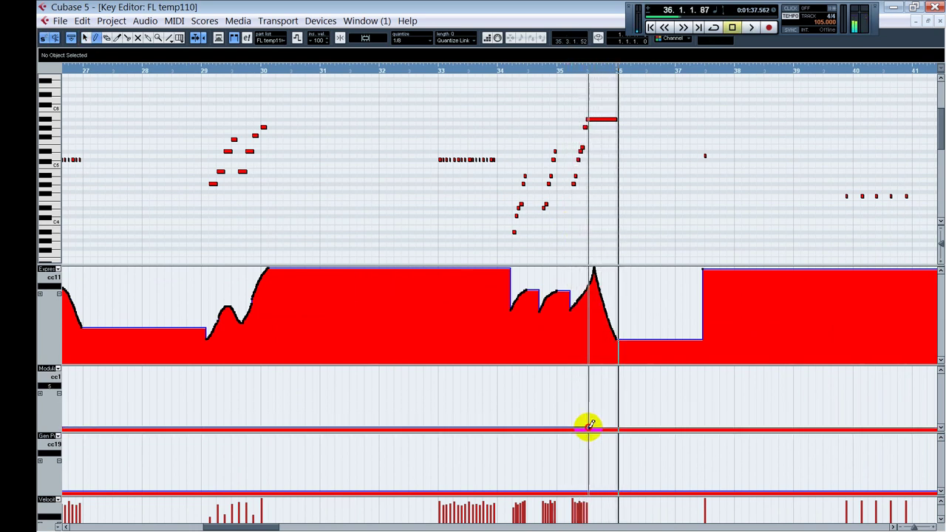
mouse_move(587, 427)
left_mouse_down()
mouse_move(614, 404)
mouse_move(647, 425)
left_mouse_up()
mouse_move(591, 487)
left_mouse_down()
mouse_move(612, 475)
mouse_move(584, 481)
mouse_move(615, 488)
left_mouse_up()
key("space")
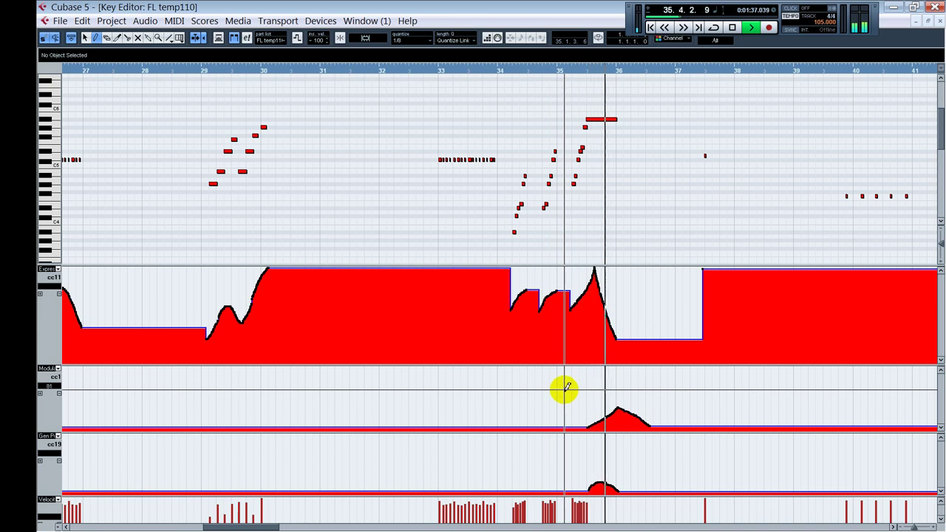
left_click(561, 360)
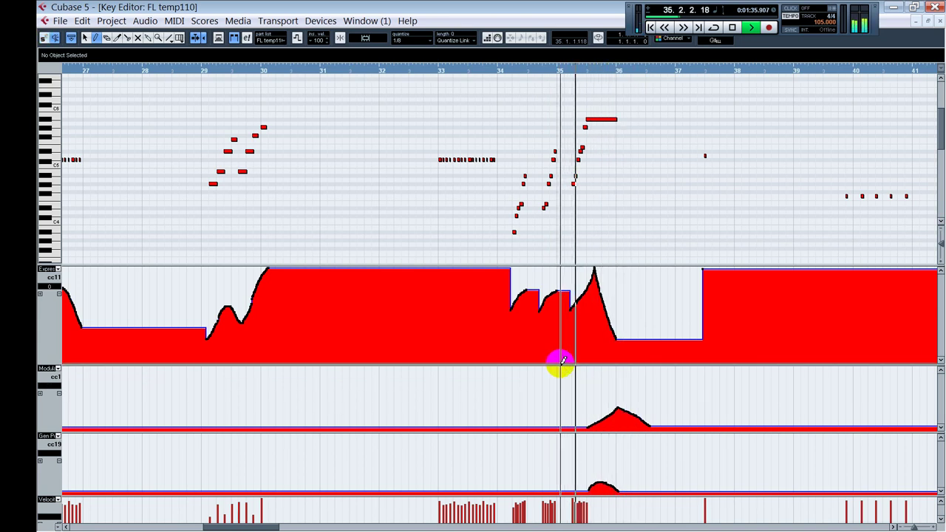
Play the flute phrase that begins with the rising run at the end of bar 53
key("space")
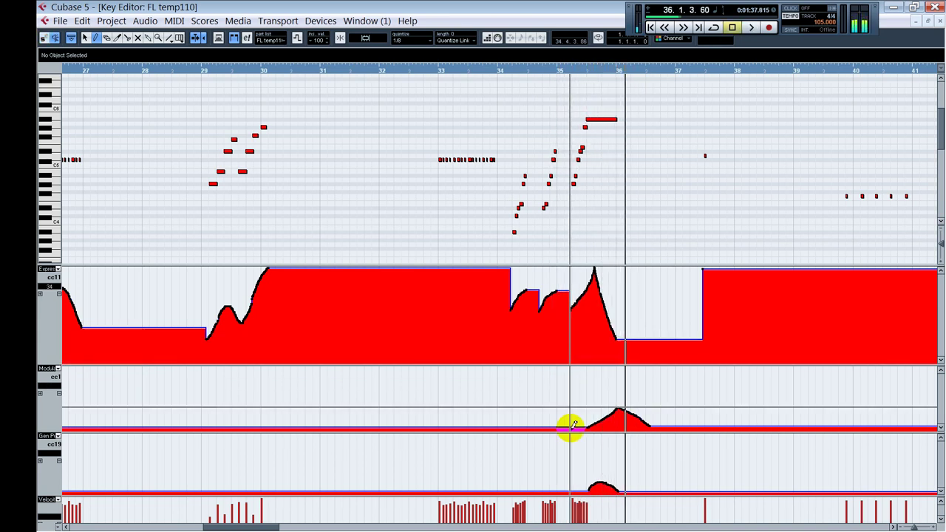
left_click_drag(224, 527, 344, 527)
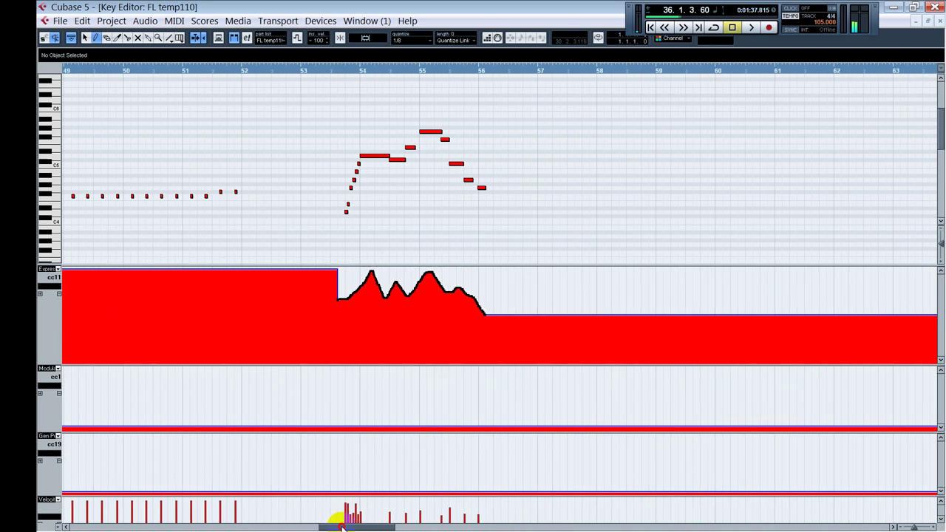
left_click(314, 238)
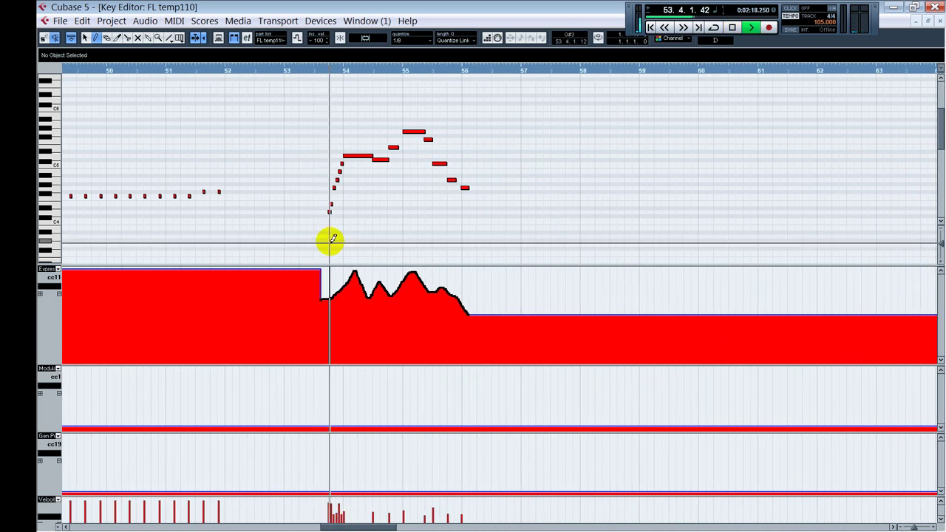
key("space")
left_click(324, 238)
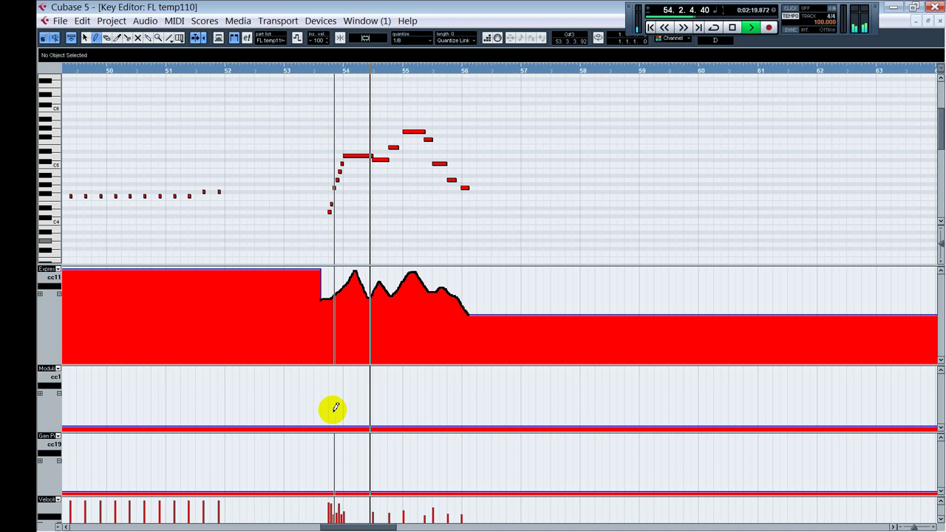
key("space")
Draw low cc1 and cc19 swells under the rising run and long flute note around bar 54 and play the phrase
mouse_move(330, 423)
left_mouse_down()
mouse_move(354, 410)
mouse_move(384, 424)
left_mouse_up()
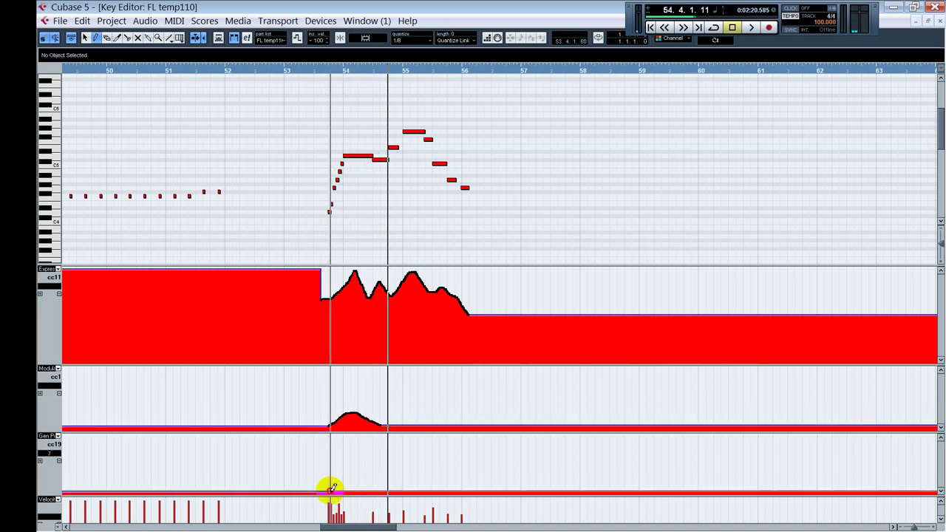
mouse_move(331, 489)
left_mouse_down()
mouse_move(362, 479)
mouse_move(390, 490)
left_mouse_up()
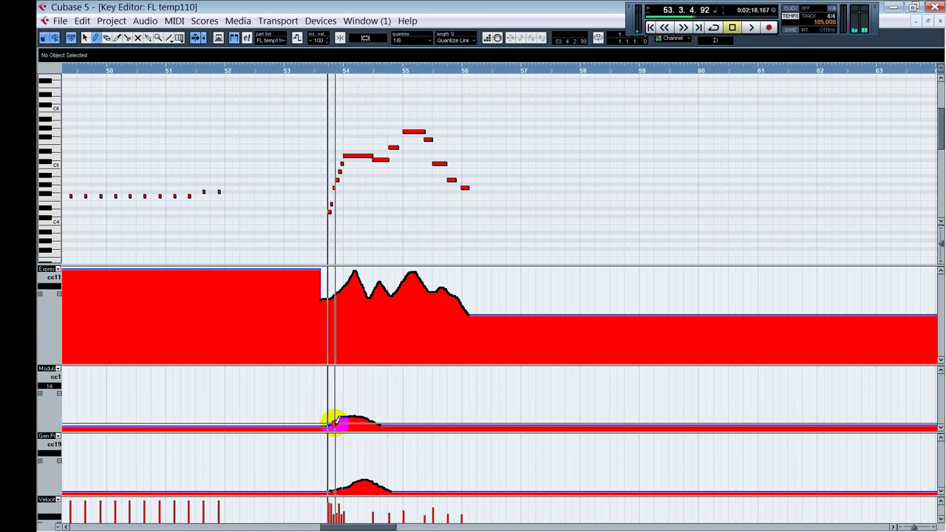
mouse_move(334, 423)
left_mouse_down()
mouse_move(359, 414)
mouse_move(379, 426)
left_mouse_up()
left_click(308, 377, "alt+shift")
key("space")
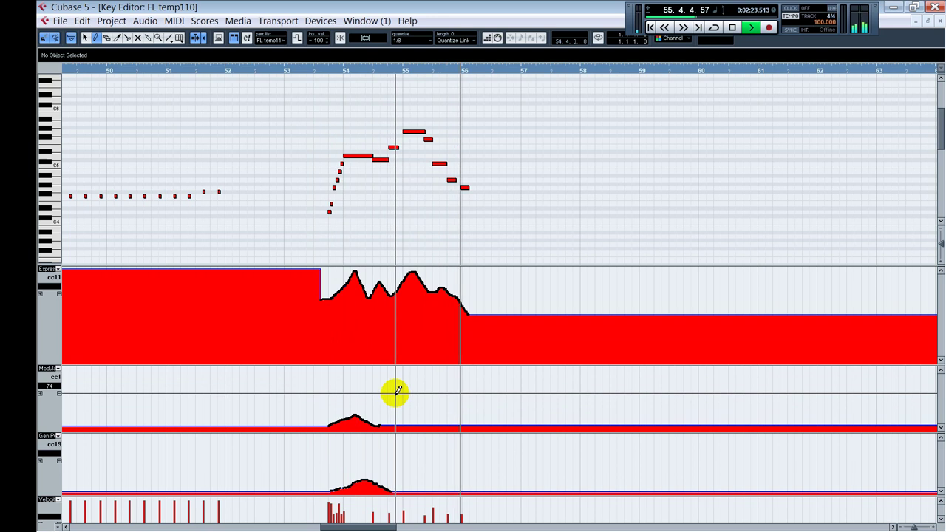
key("space")
Show the closing bars of the flute part from bar 84 and play the phrase in bar 88
left_click_drag(360, 525, 538, 502)
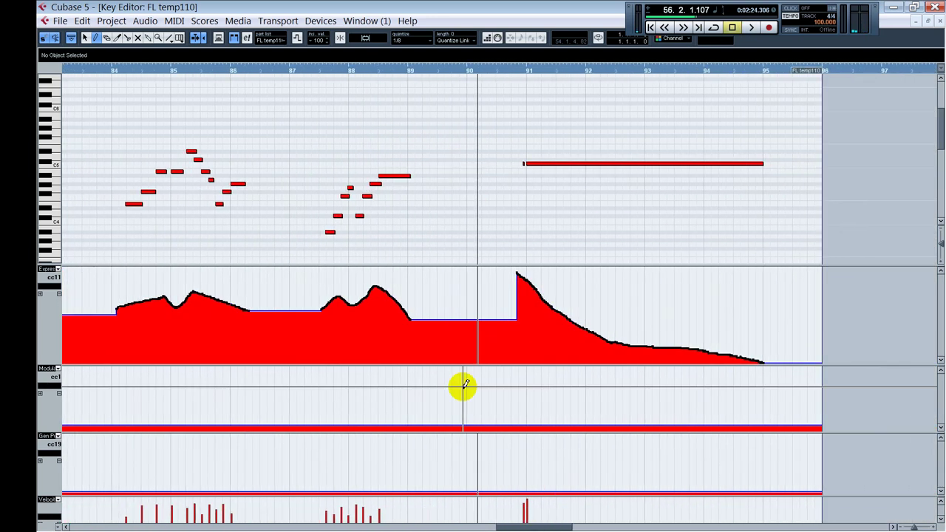
left_click(365, 224, "alt+shift")
key("space")
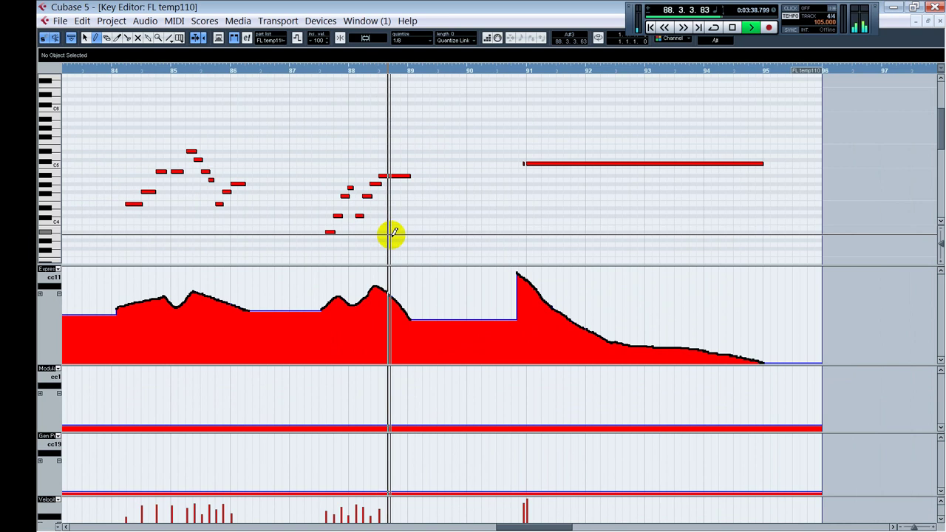
key("space")
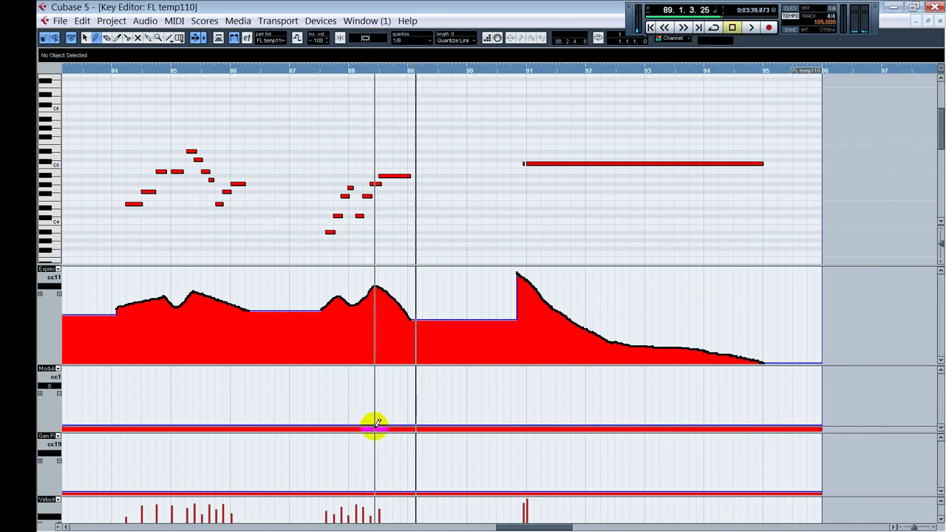
Draw a cc1 swell peaking at bar 89 and a smaller cc19 swell under the phrase's last flute note and play it
left_click_drag(374, 422, 410, 397)
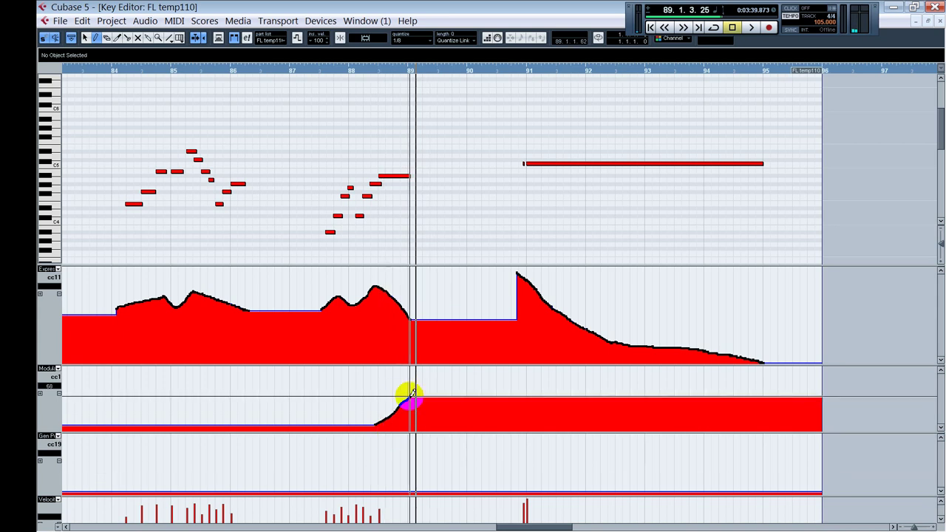
left_click_drag(430, 412, 442, 425)
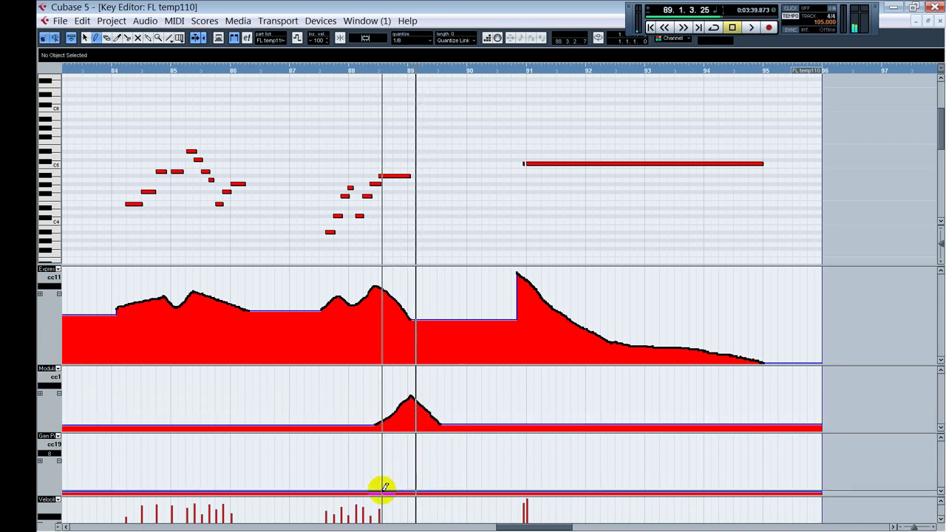
mouse_move(382, 478)
left_mouse_down()
mouse_move(399, 471)
mouse_move(416, 490)
left_mouse_up()
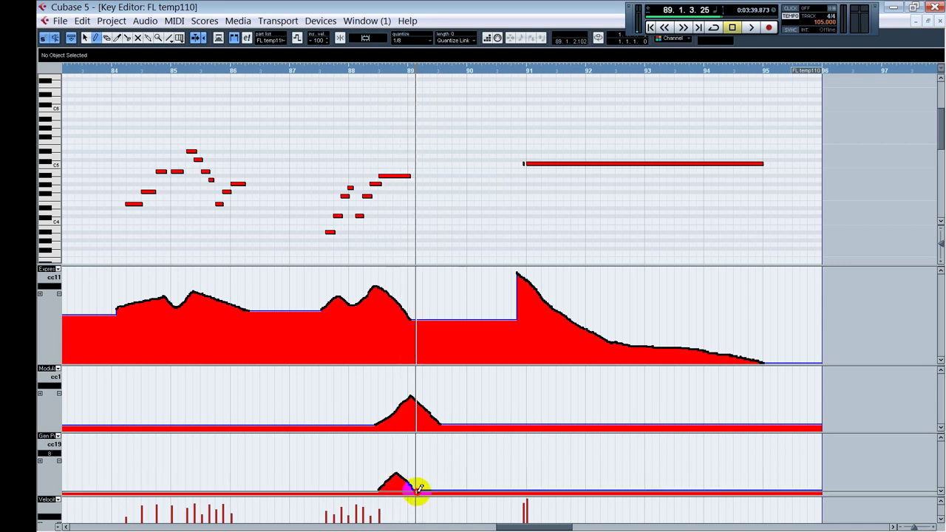
key("space")
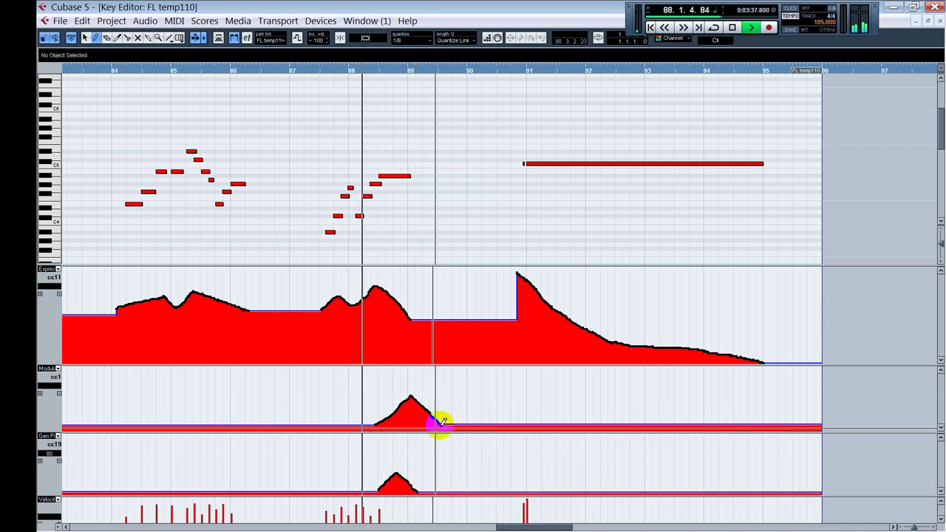
key("1")
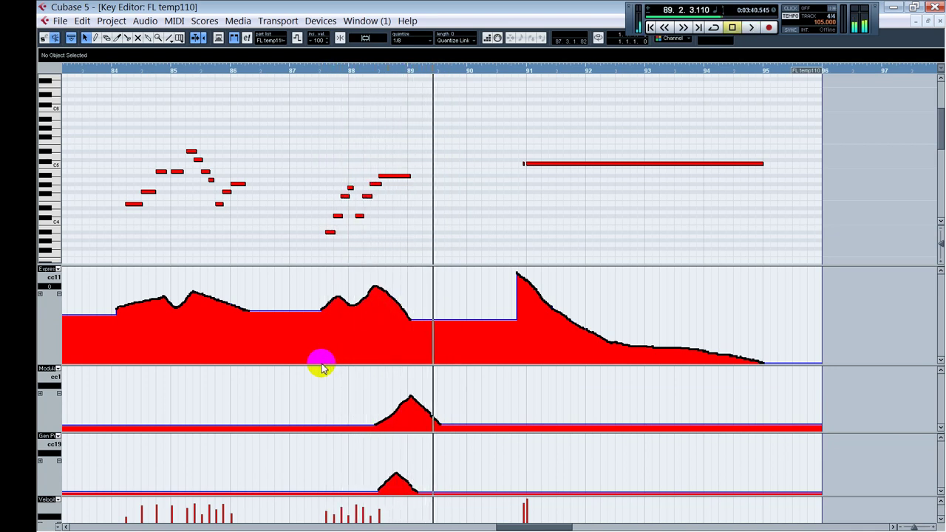
Draw a wavy series of low cc19 swells under the final long flute note in bars 91 to 94 and play it
left_click(521, 70)
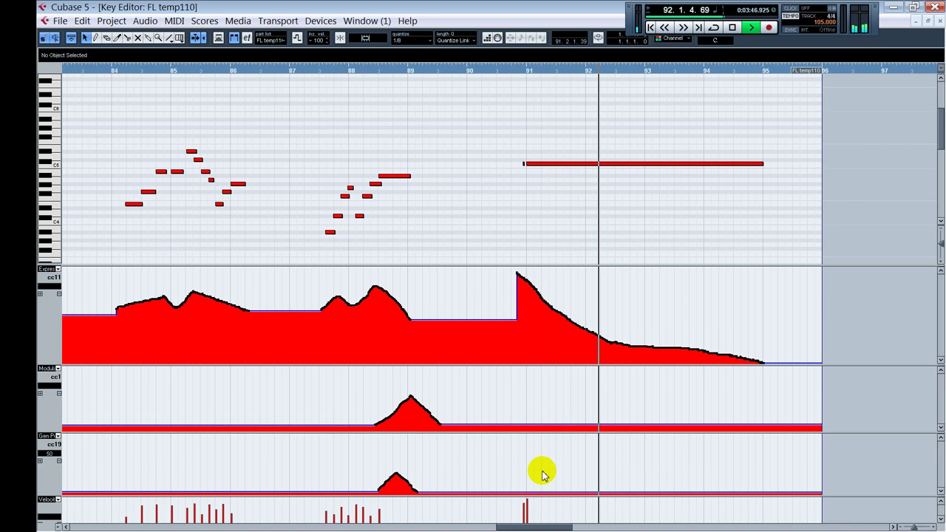
left_click(574, 478)
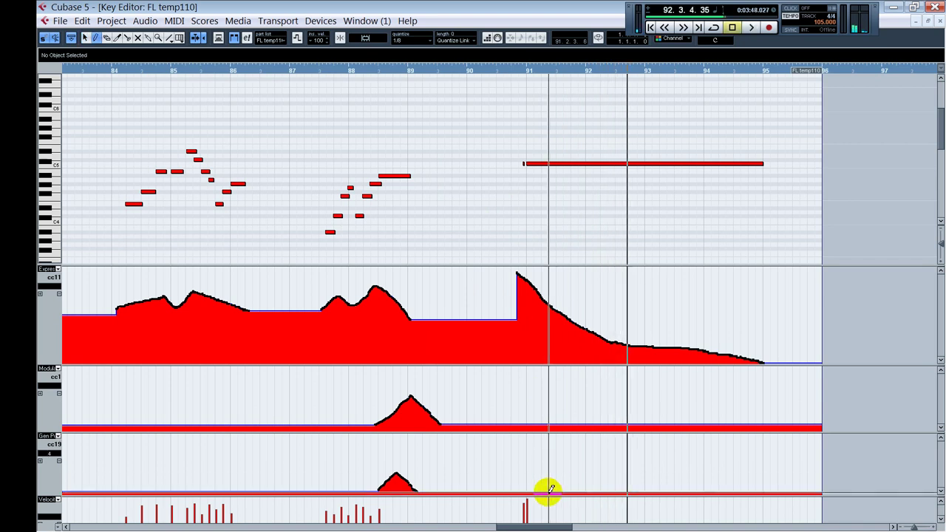
mouse_move(530, 494)
left_mouse_down()
mouse_move(609, 483)
mouse_move(762, 485)
left_mouse_up()
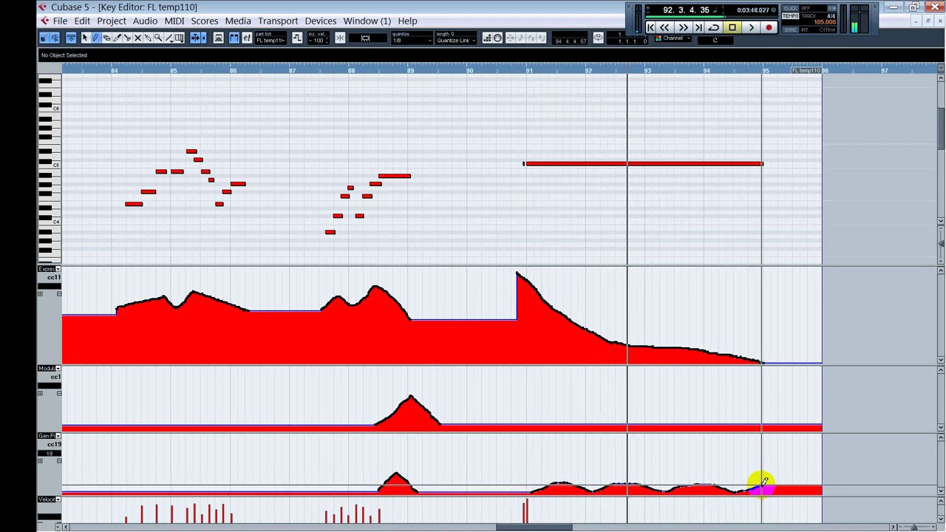
key("KP_0")
key("space")
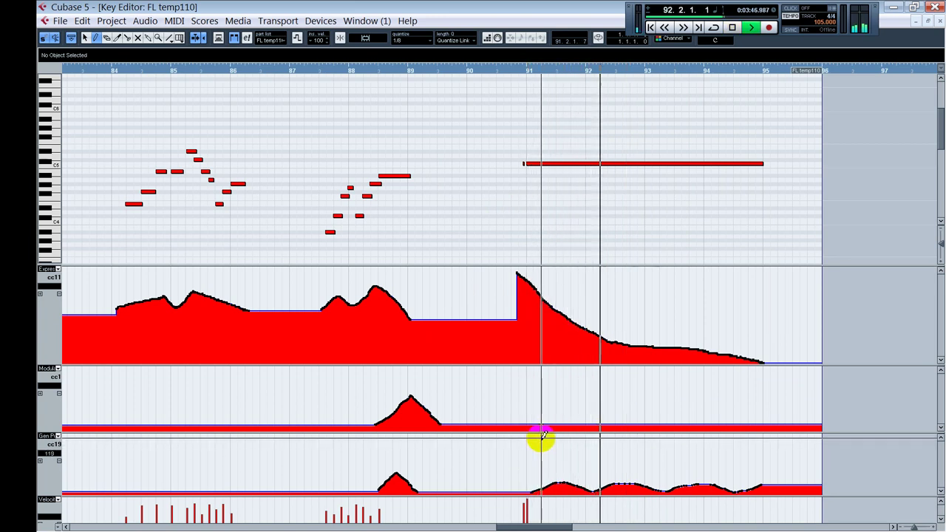
key("space")
Close the flute part, open the clarinet part in the Key Editor and show its whole length with the notes in view
key("Return")
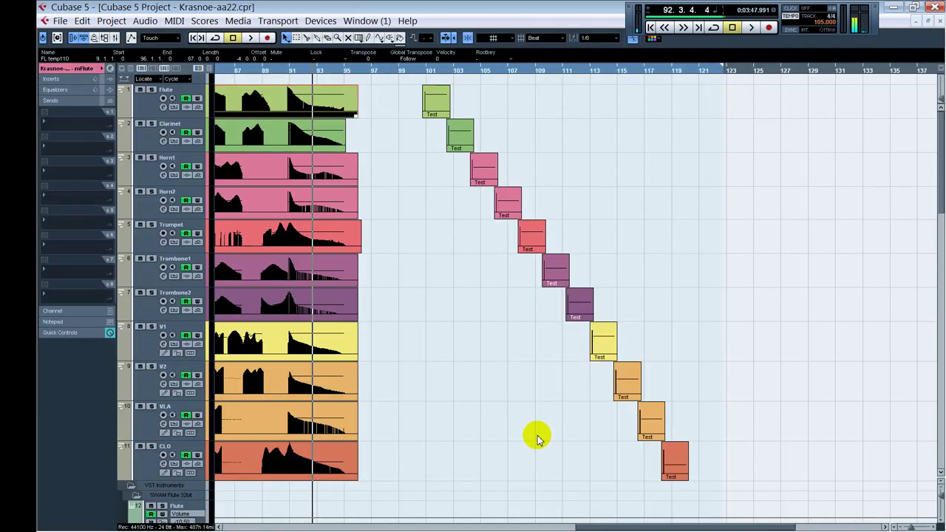
left_click(568, 526)
left_click_drag(566, 527, 448, 517)
double_click(346, 124)
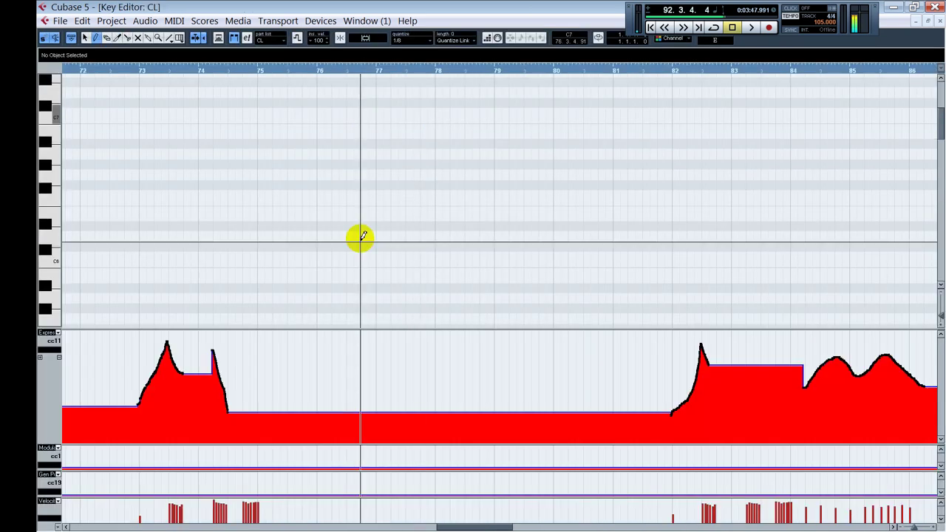
key("g")
key("g")
key("g")
key("g")
key("g")
key("g")
scroll(213, 226, "down", 8)
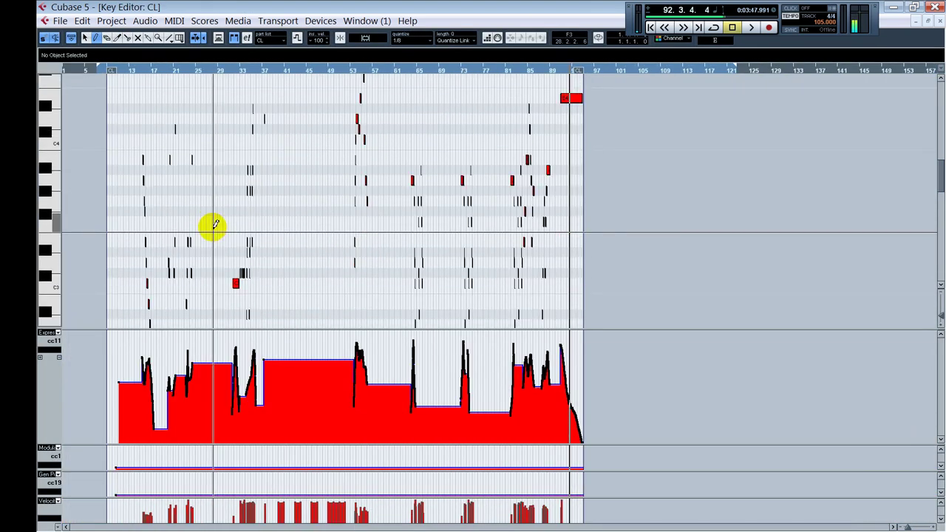
Zoom in on bars 72 to 92 of the clarinet part and play the phrase starting at bar 82
key("shift+g")
key("shift+g")
key("shift+g")
key("shift+g")
key("h")
key("h")
key("h")
key("h")
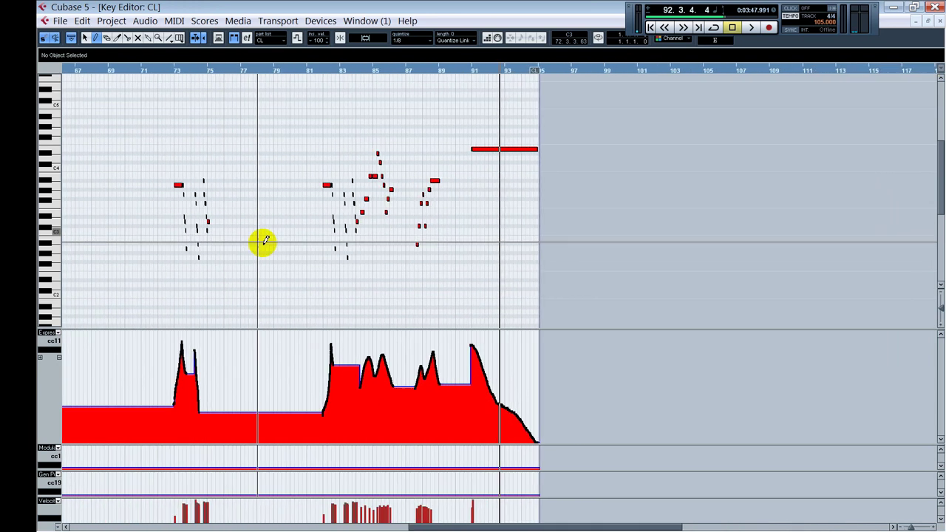
left_click(318, 231)
key("h")
key("h")
key("h")
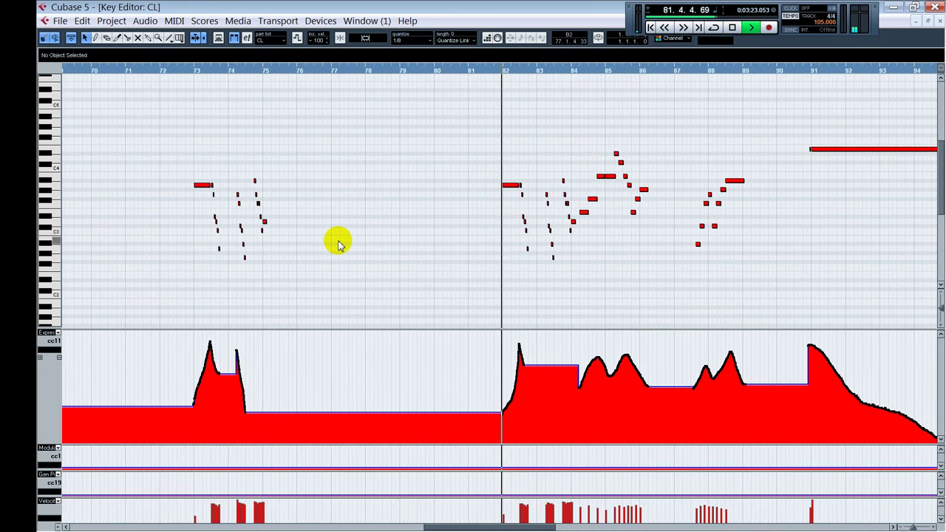
key("space")
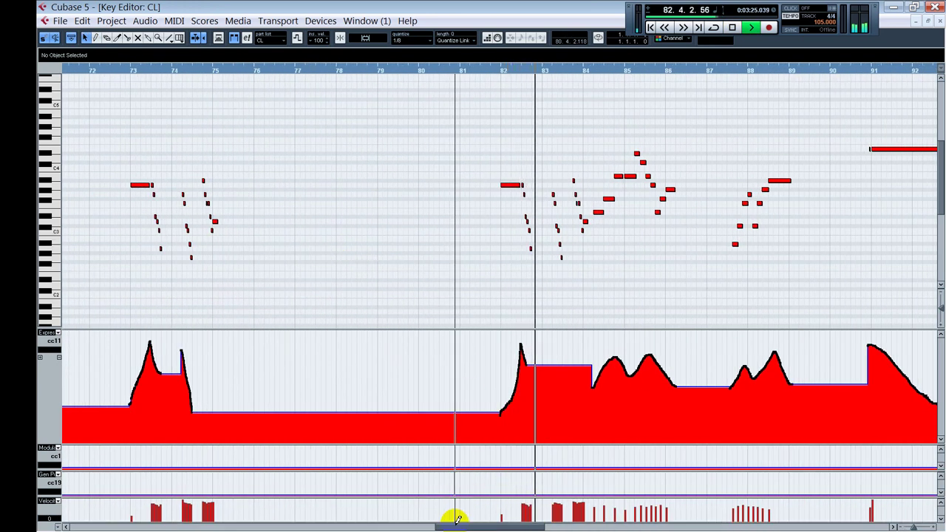
key("space")
Show bars 12 to 32 of the clarinet part and play the descending run in bars 15 to 17
left_click_drag(449, 523, 145, 497)
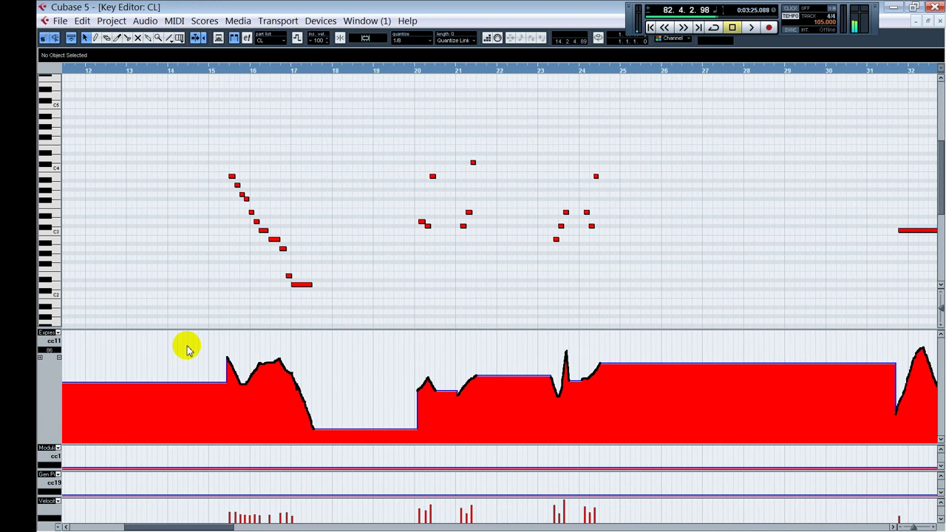
key("space")
left_click(285, 305)
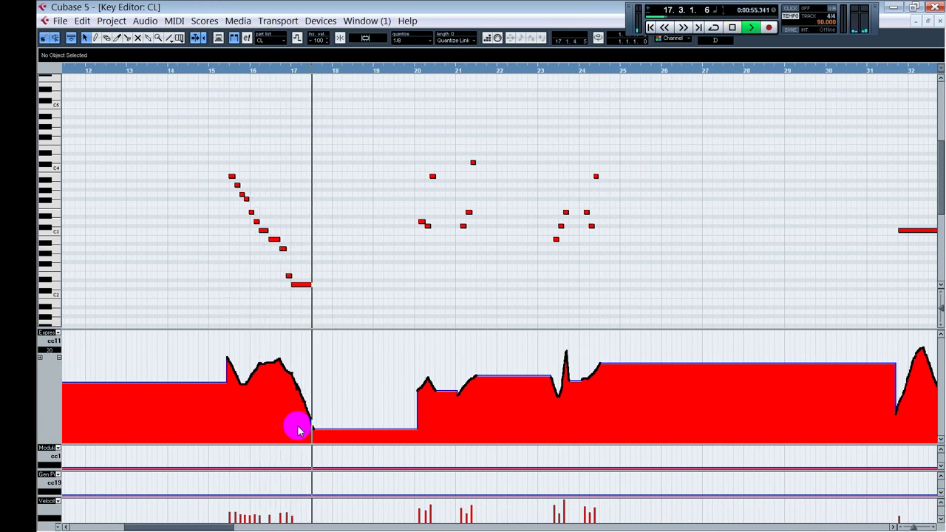
Enlarge the cc1 and cc19 lanes of the clarinet part and shrink the note rows to show a wider pitch range
left_click_drag(292, 440, 294, 422)
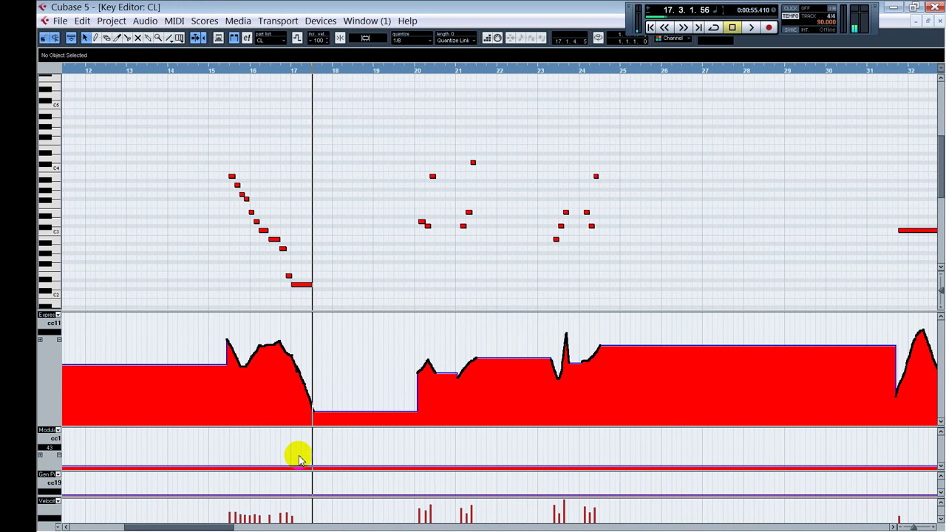
left_click(309, 460)
left_click_drag(302, 310, 301, 339)
left_click_drag(306, 432, 311, 412)
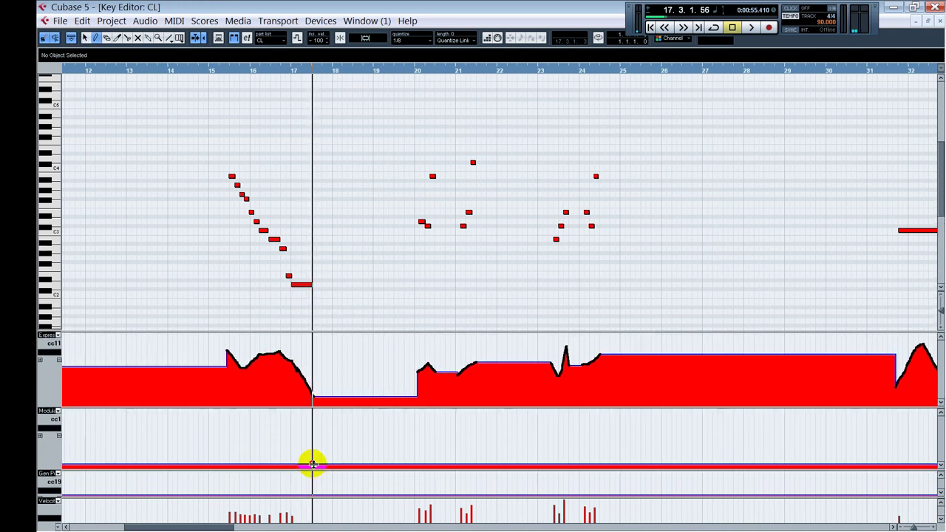
left_click_drag(310, 464, 314, 447)
key("shift+g")
key("shift+g")
key("shift+g")
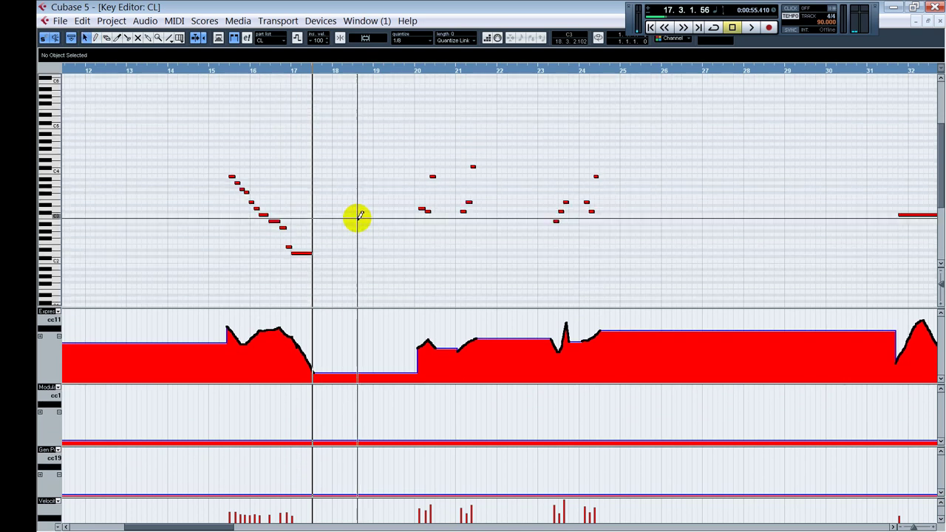
key("1")
left_click(354, 247)
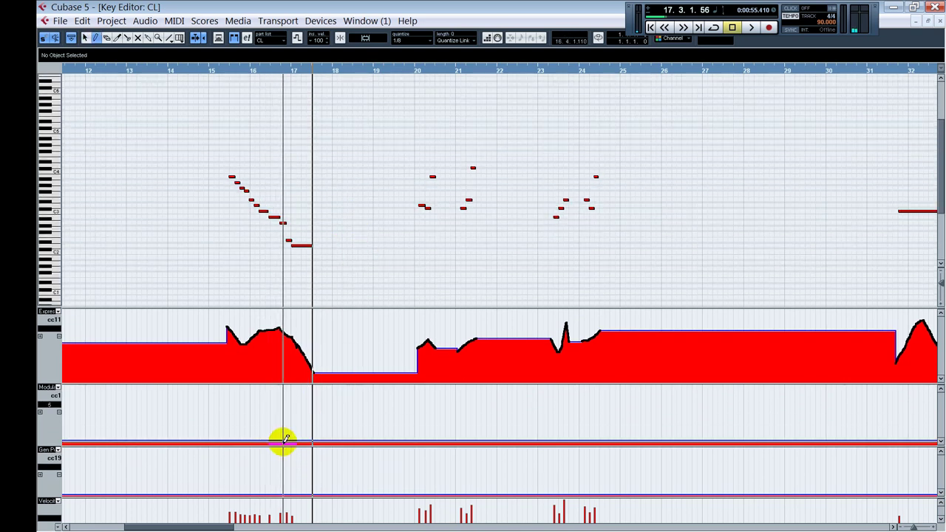
Draw low cc1 and cc19 swells under the long low clarinet note in bar 17, play it and flatten the cc1 swell
left_click_drag(292, 438, 332, 437)
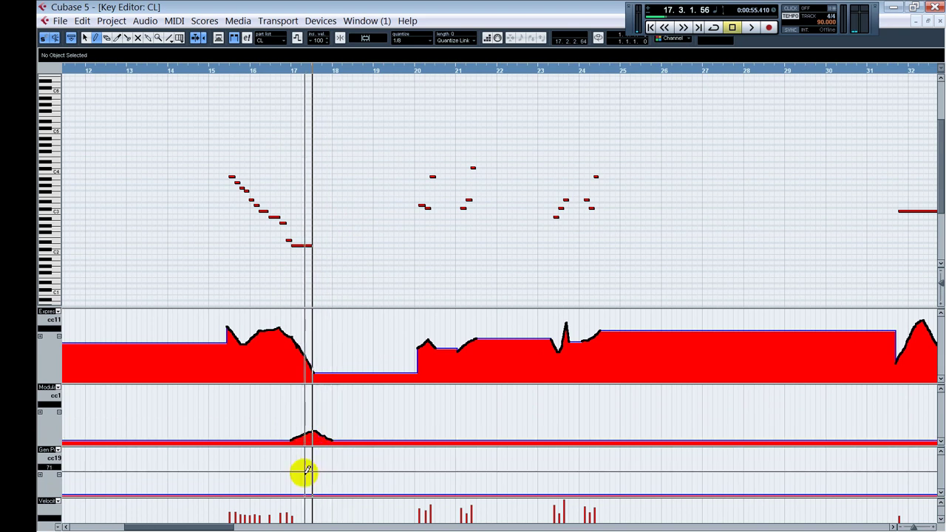
mouse_move(294, 489)
left_mouse_down()
mouse_move(321, 490)
mouse_move(320, 481)
left_mouse_up()
key("space")
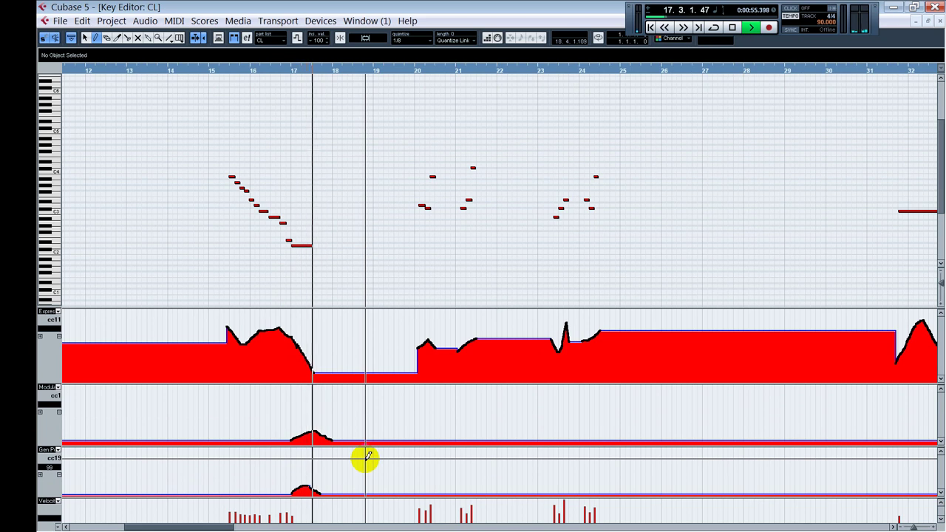
key("space")
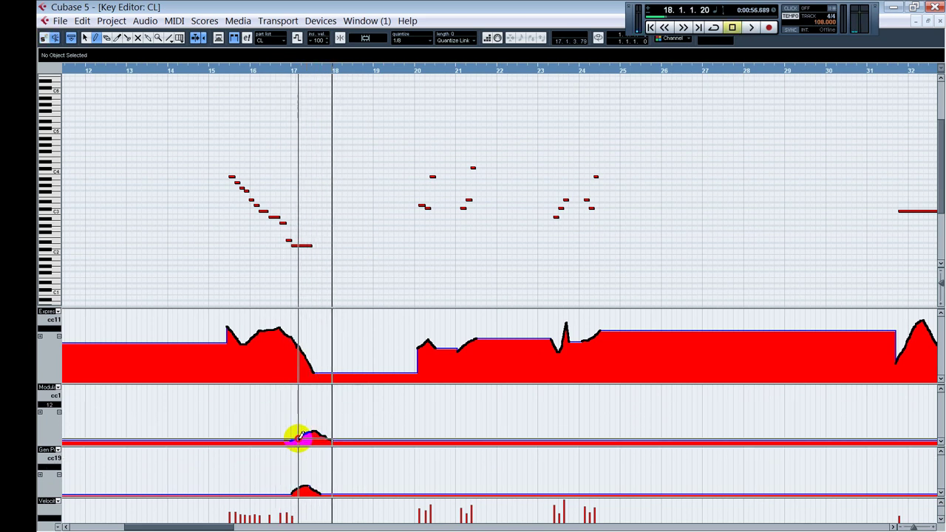
left_click_drag(298, 436, 334, 441)
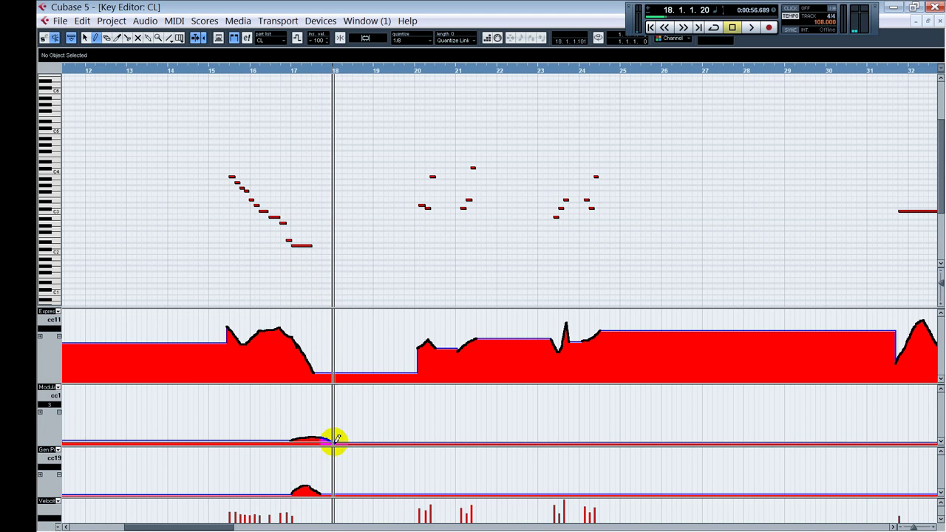
Play the low clarinet note in bar 17 and delete the lowest cc1 points at the end of its swell near bar 18
key("space")
right_click(346, 419)
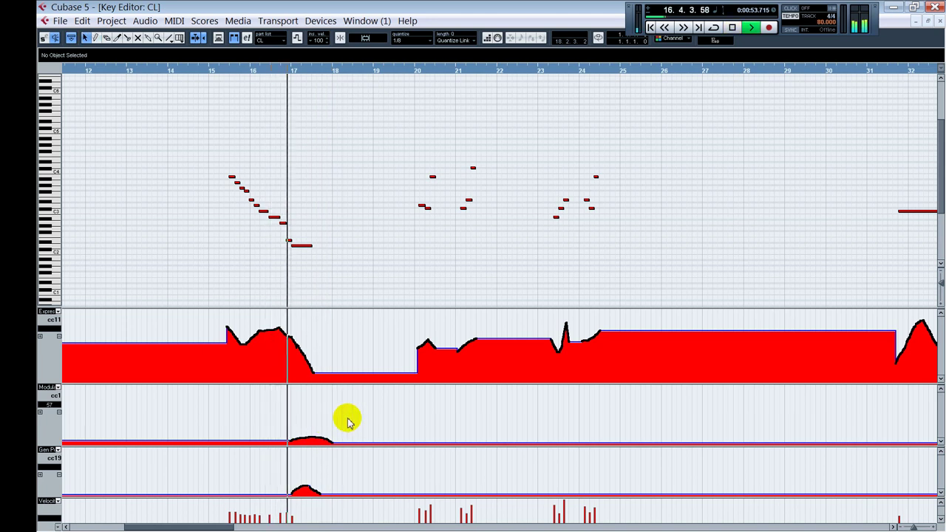
left_click(285, 415)
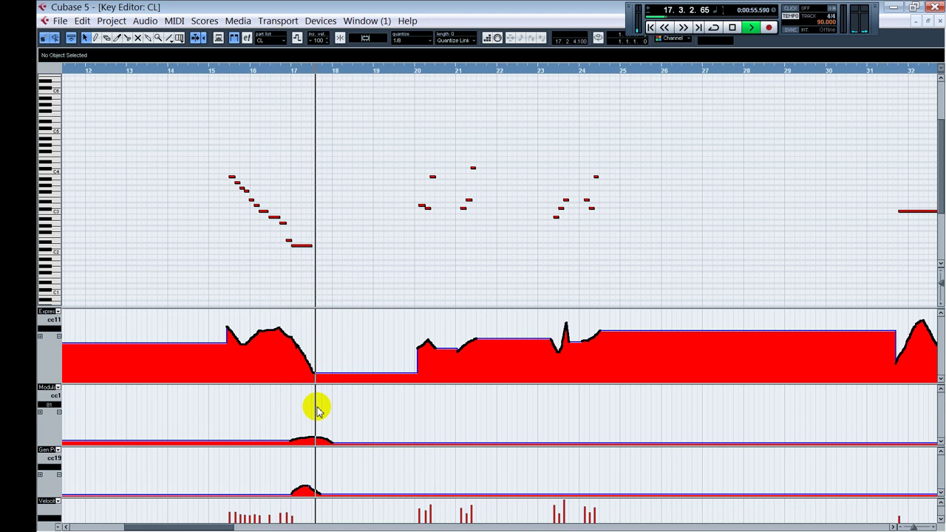
key("space")
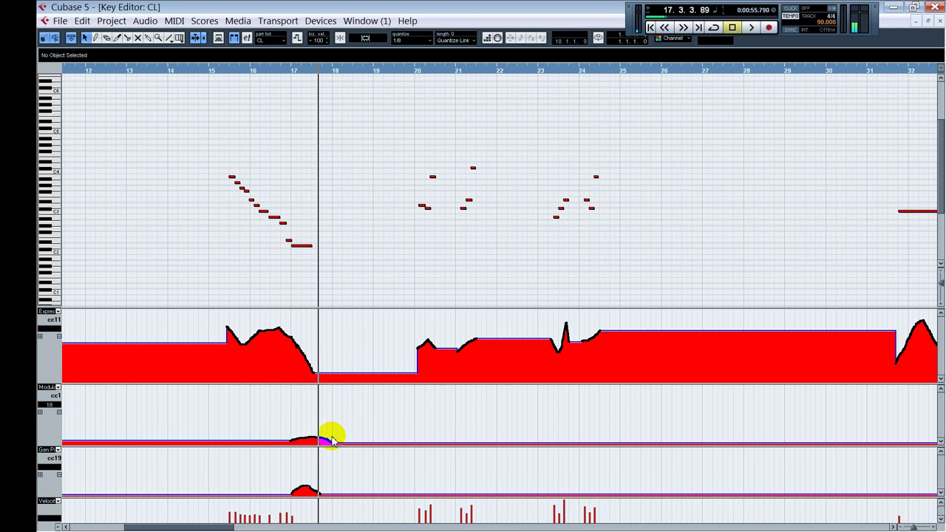
key("Delete")
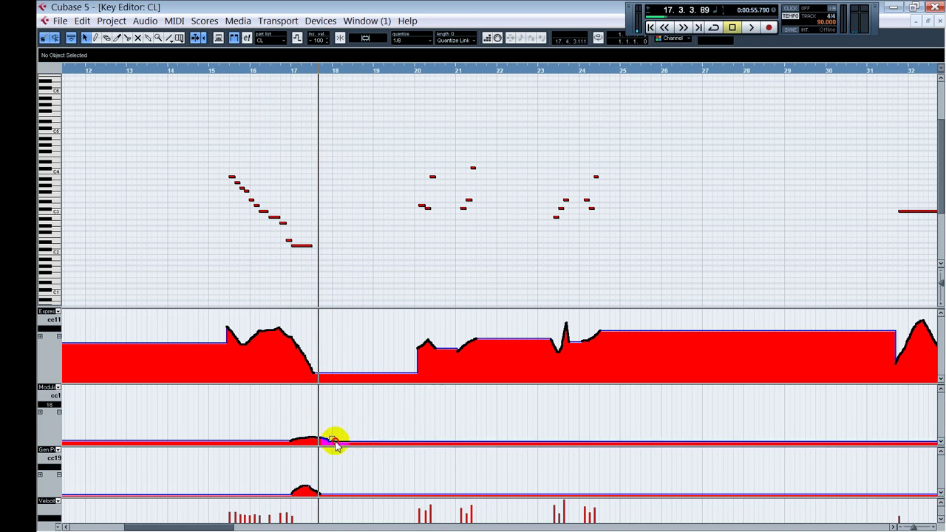
key("Delete")
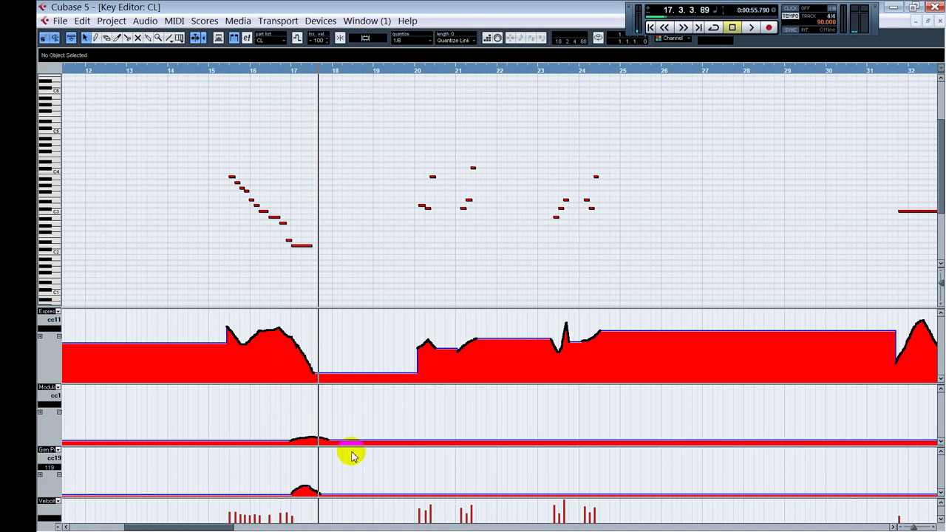
Show bars 26 to 46 of the clarinet part and play the long note that starts at the end of bar 31
left_click(889, 215, "alt+shift")
key("space")
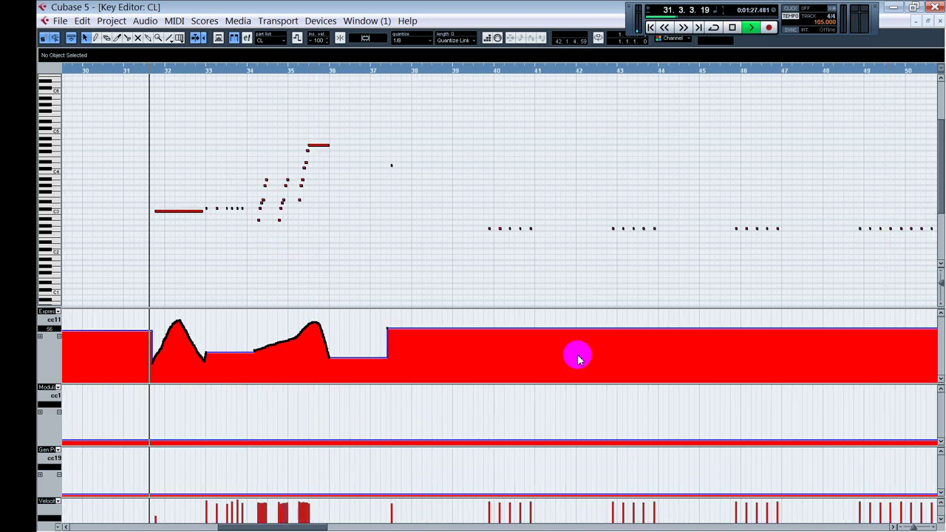
left_click_drag(308, 526, 285, 526)
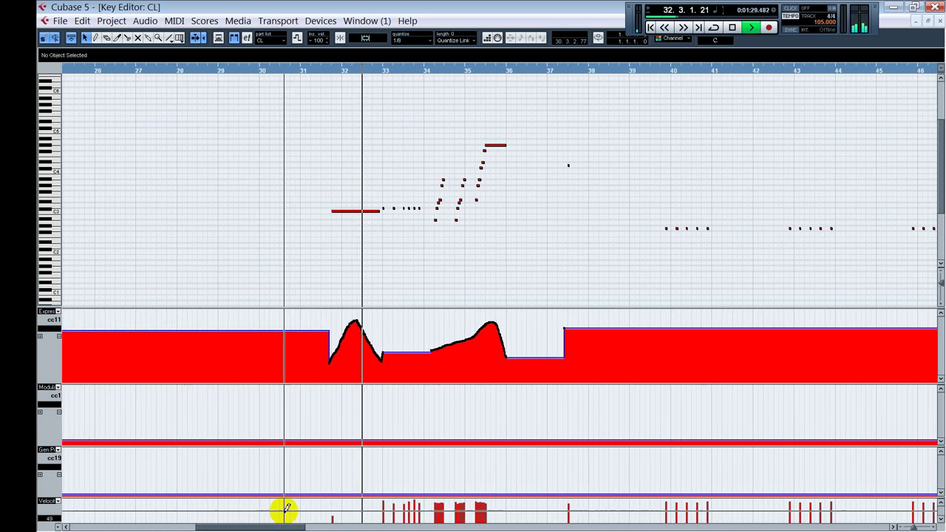
key("space")
Draw low cc1 and cc19 swells under the long clarinet note leading into bar 33 and play it
left_click(332, 432)
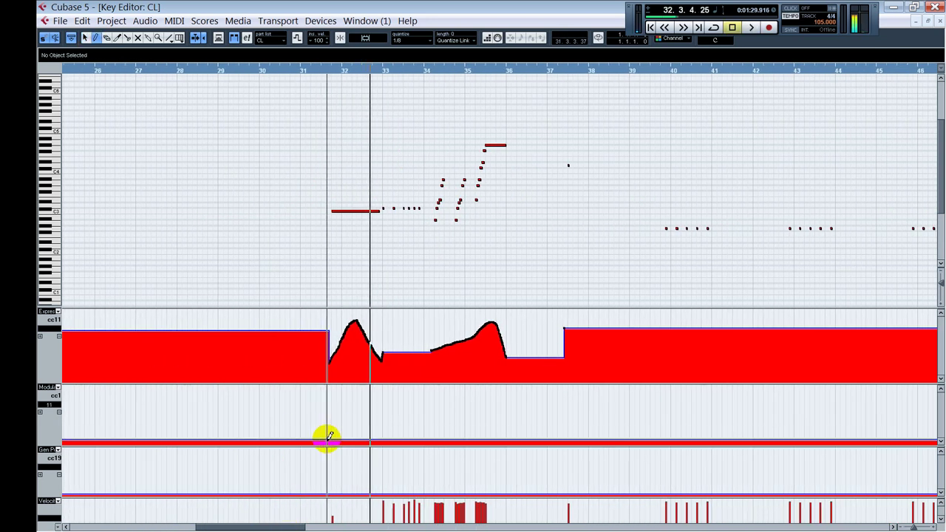
left_click_drag(328, 438, 373, 439)
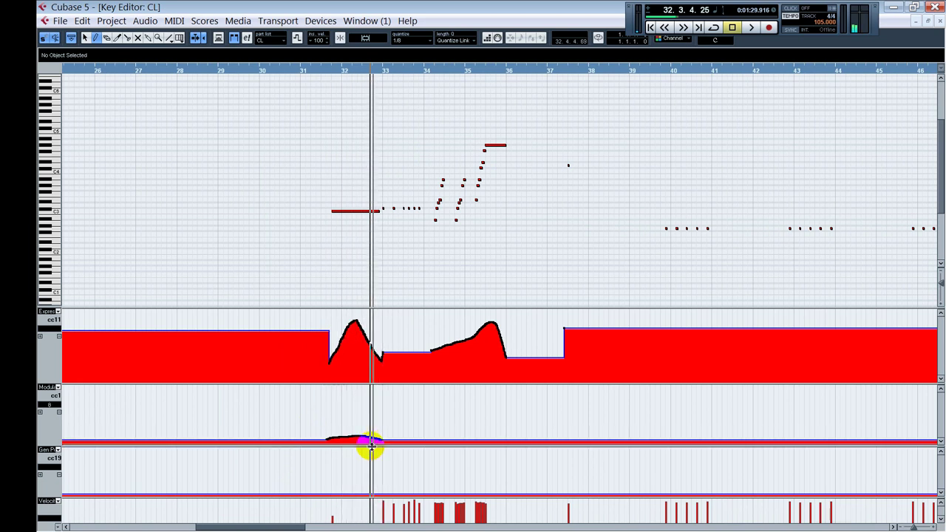
mouse_move(326, 491)
left_mouse_down()
mouse_move(352, 481)
mouse_move(380, 493)
left_mouse_up()
left_click(314, 475, "alt+shift")
key("space")
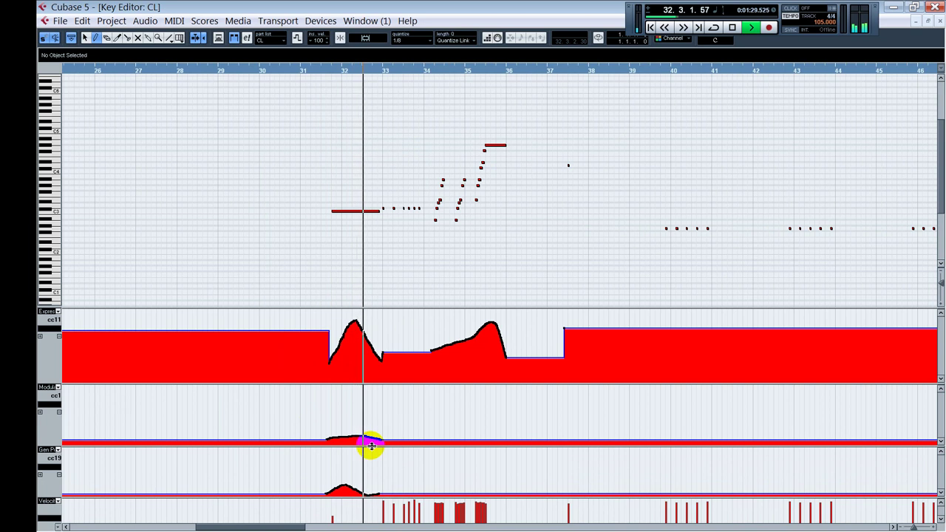
left_click(319, 407, "alt+shift")
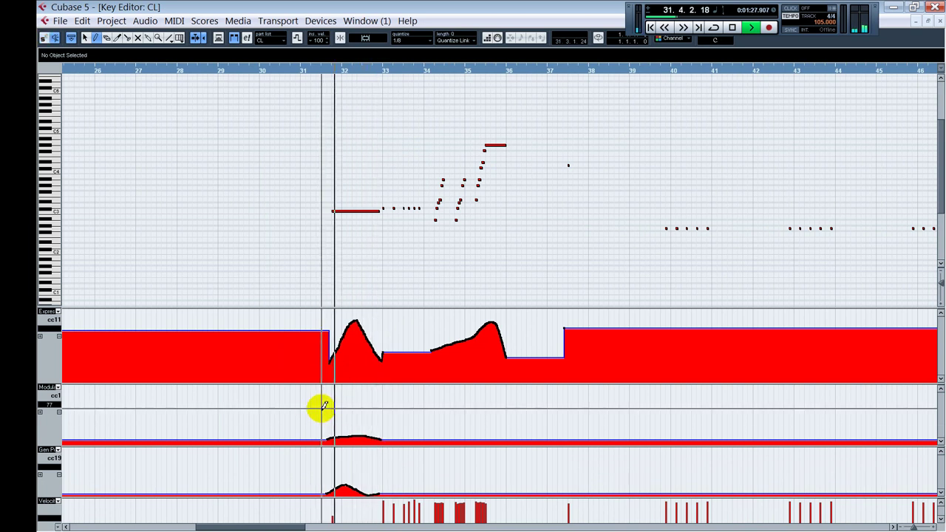
left_click(296, 72)
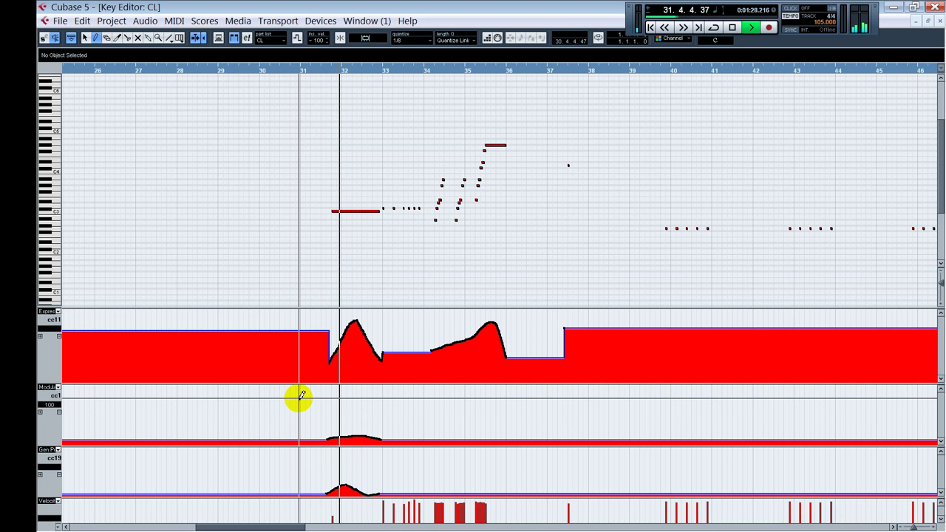
key("space")
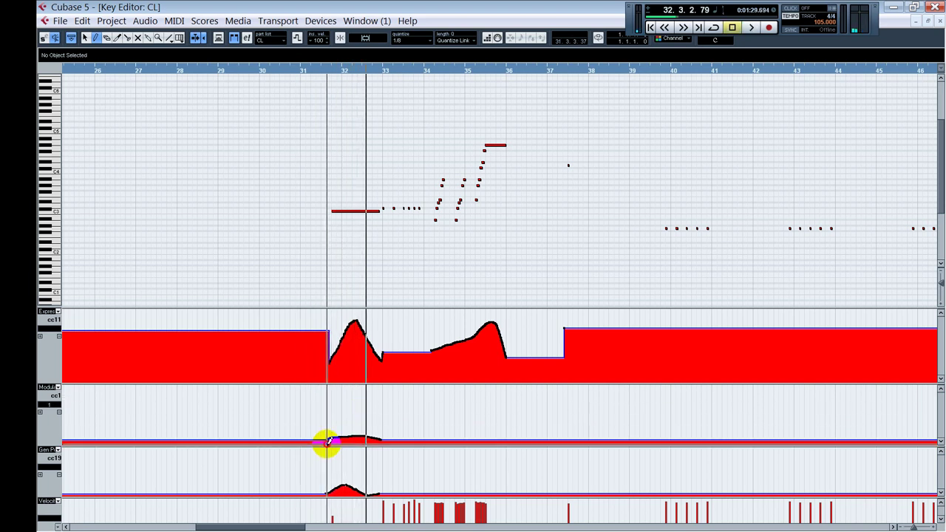
Redraw the cc1 swell under the long note so it starts and ends near zero, and play the passage again
mouse_move(333, 439)
left_mouse_down()
mouse_move(355, 427)
mouse_move(386, 439)
mouse_move(331, 441)
left_mouse_up()
left_click(320, 422, "alt+shift")
key("space")
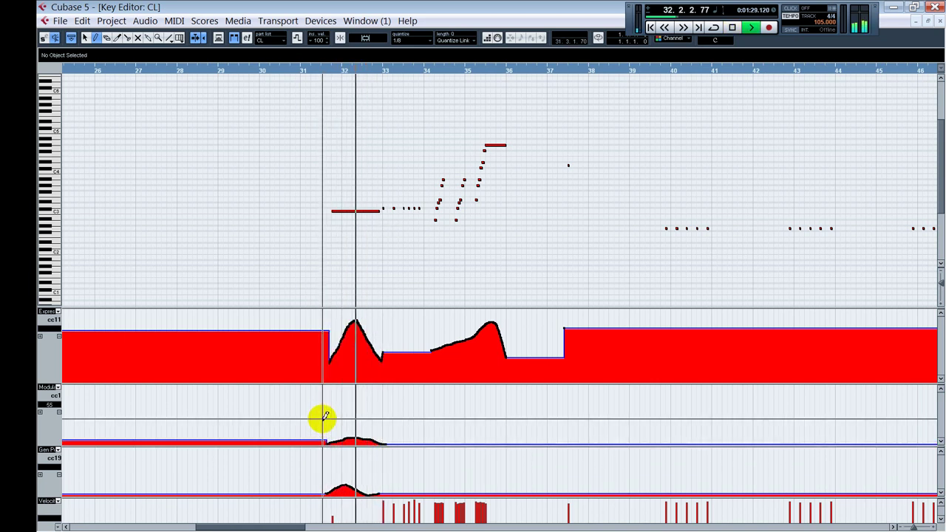
left_click(321, 69)
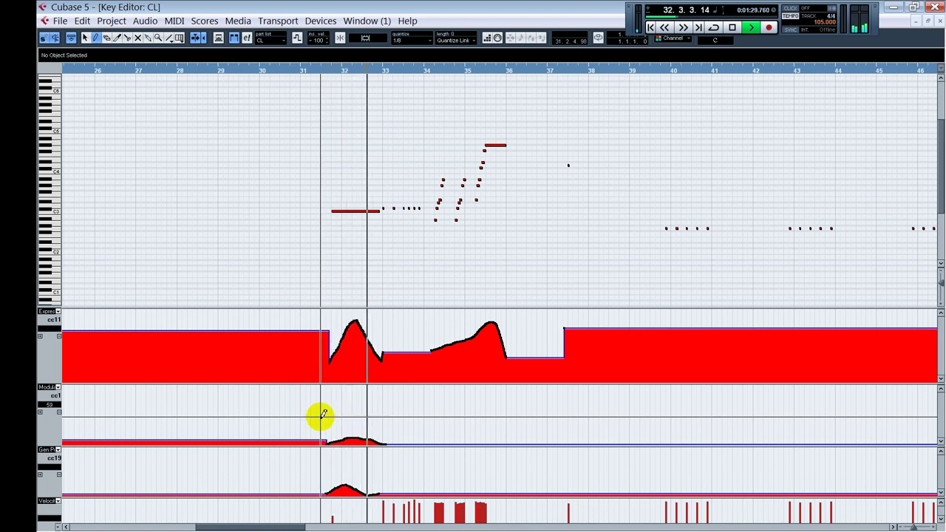
key("space")
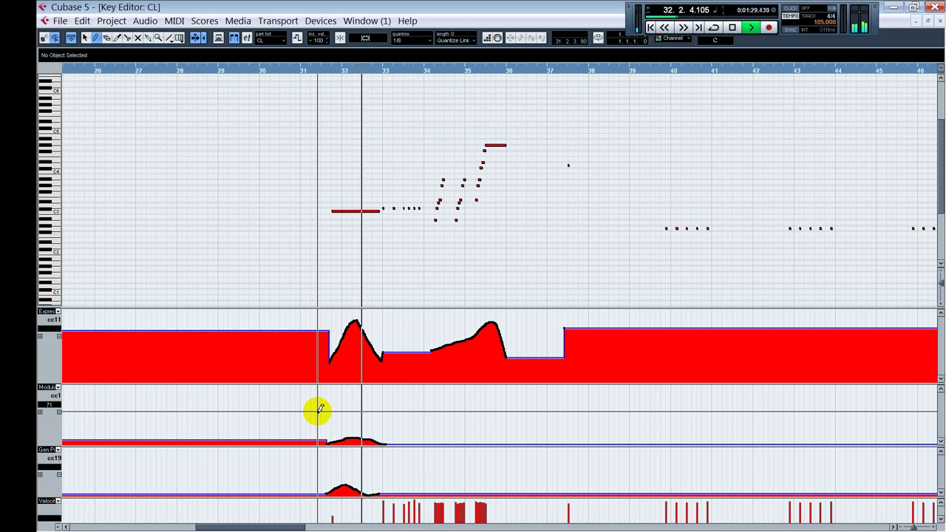
Raise the cc1 level to about 10 just after bar 33, draw a low cc19 swell under the high note in bar 35 and play it
left_click(387, 439)
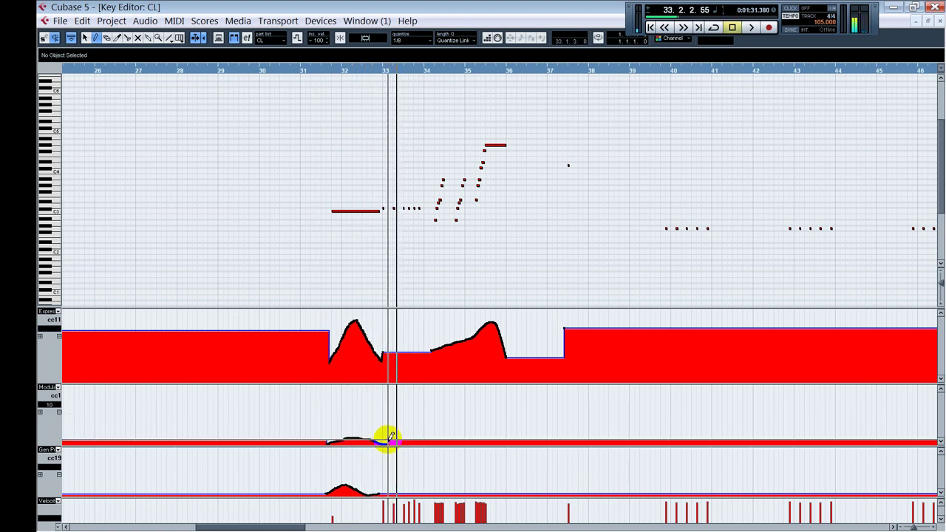
key("1")
left_click(458, 467)
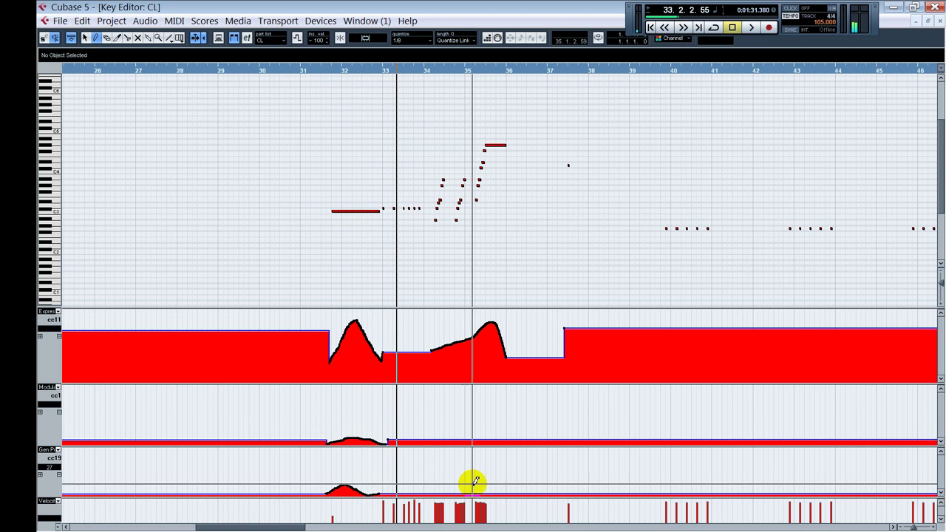
mouse_move(484, 489)
left_mouse_down()
mouse_move(494, 477)
mouse_move(515, 490)
left_mouse_up()
key("space")
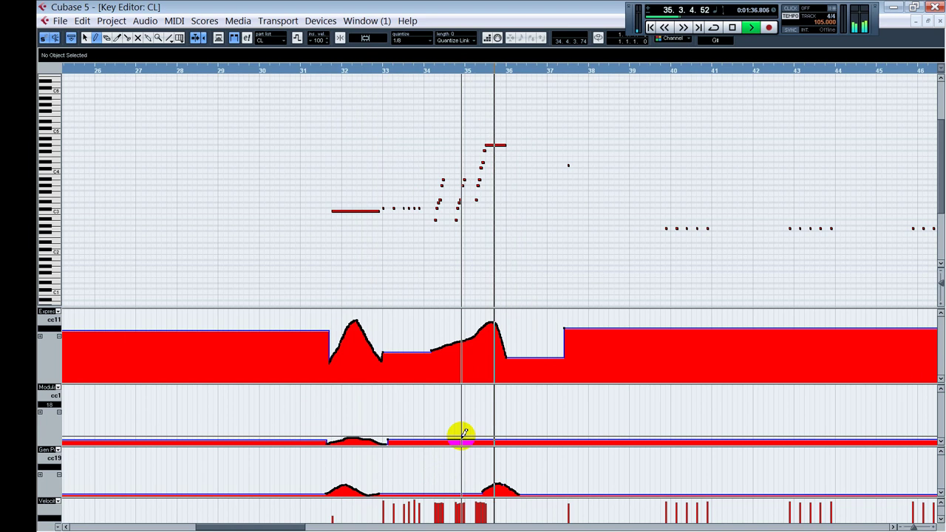
key("space")
Show bars 48 to 69 of the clarinet part and play the phrase starting at the end of bar 53
left_click_drag(286, 527, 405, 513)
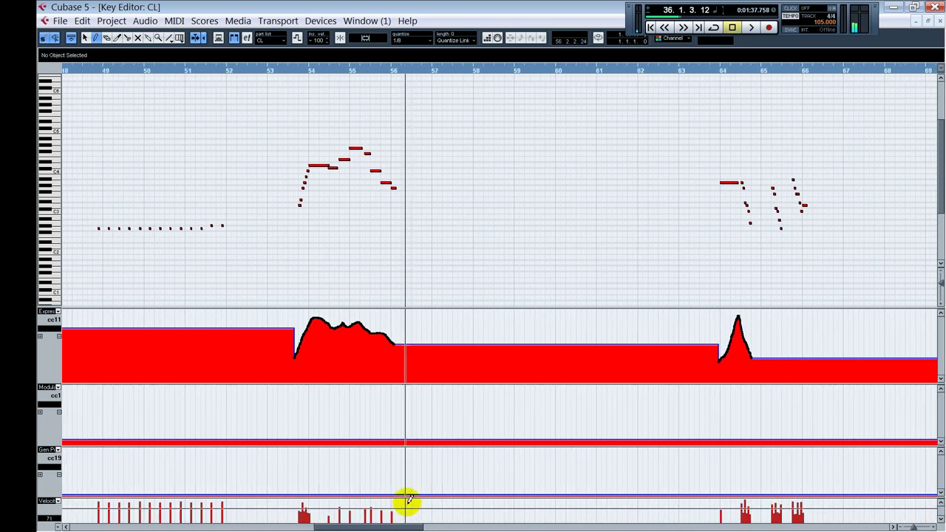
left_click(308, 284, "alt+shift")
key("space")
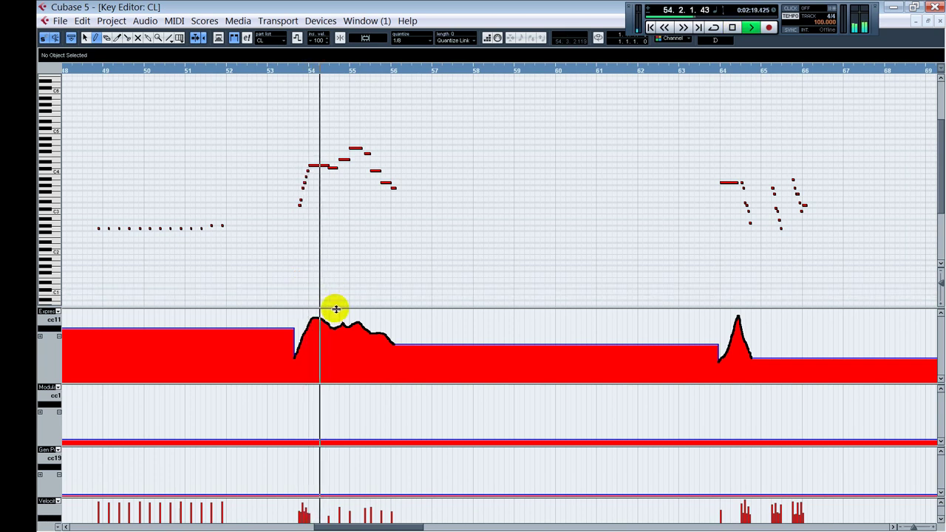
key("space")
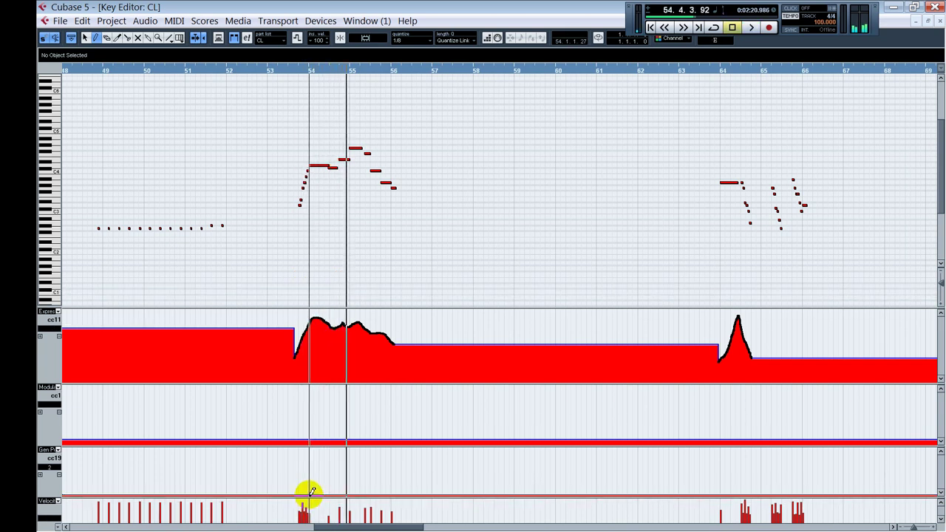
Draw three low cc19 swells under the clarinet phrase in bars 54 to 56 and play it
mouse_move(308, 494)
left_mouse_down()
mouse_move(317, 481)
mouse_move(412, 491)
left_mouse_up()
key("space")
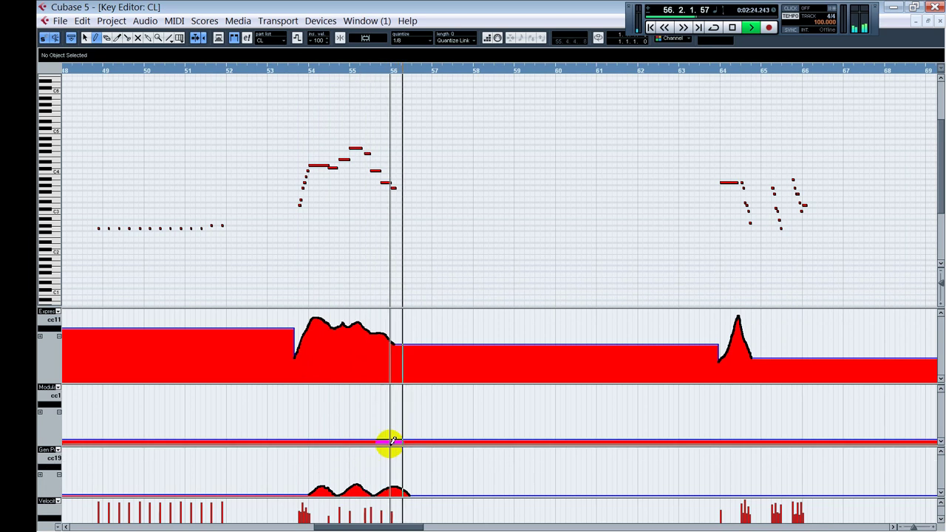
key("space")
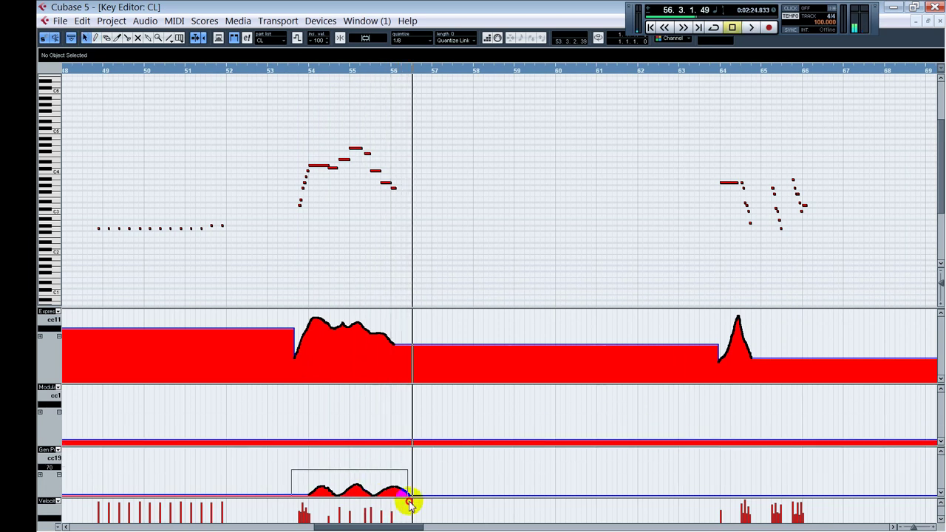
Copy the three cc19 swells from bars 54 to 56 under the clarinet phrases starting at bars 64, 73 and 82
left_click_drag(409, 502, 411, 501)
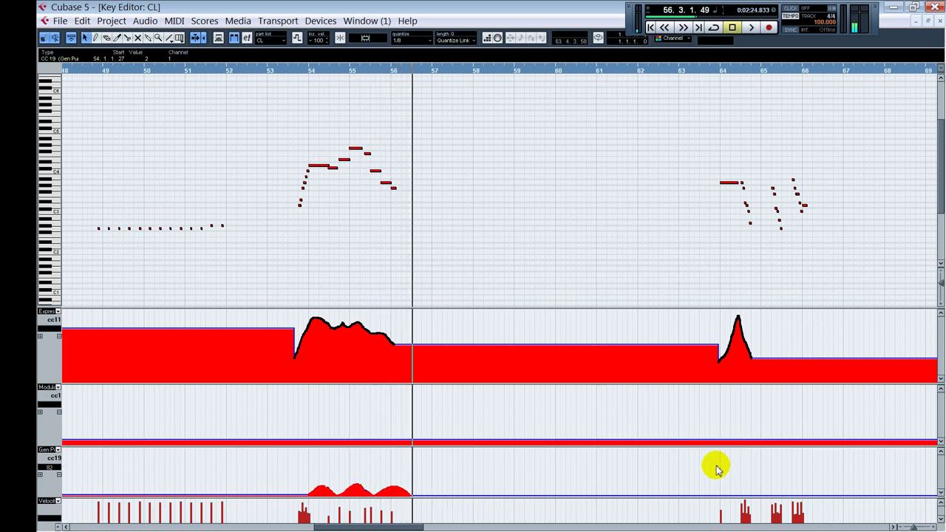
key("space")
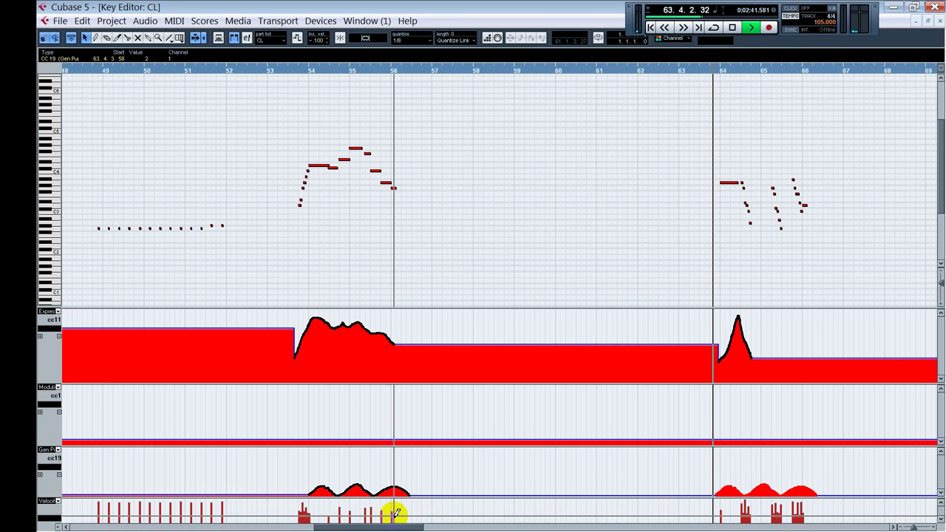
left_click_drag(385, 526, 466, 527)
key("space")
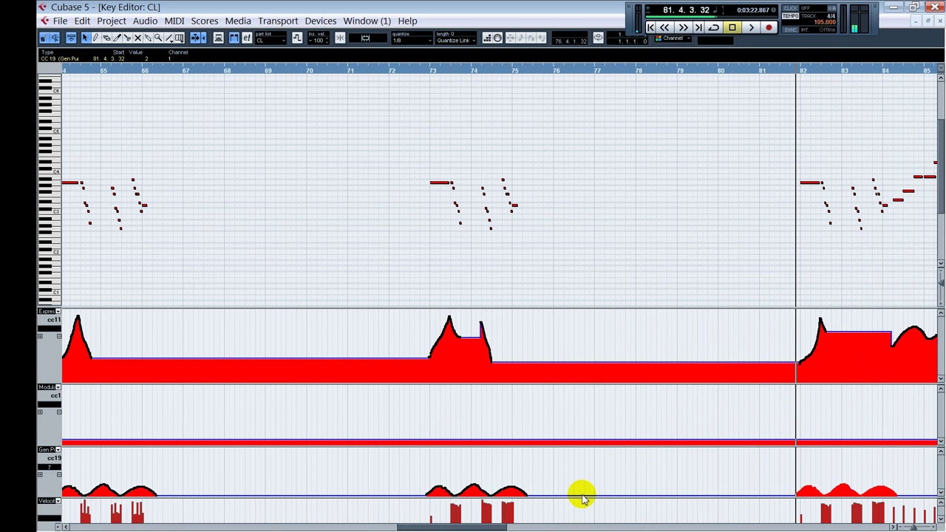
Paste the cc19 swells under the phrases in bars 84 and 87, clear the overlapping points at bar 84 and play both phrases
left_click_drag(418, 526, 494, 526)
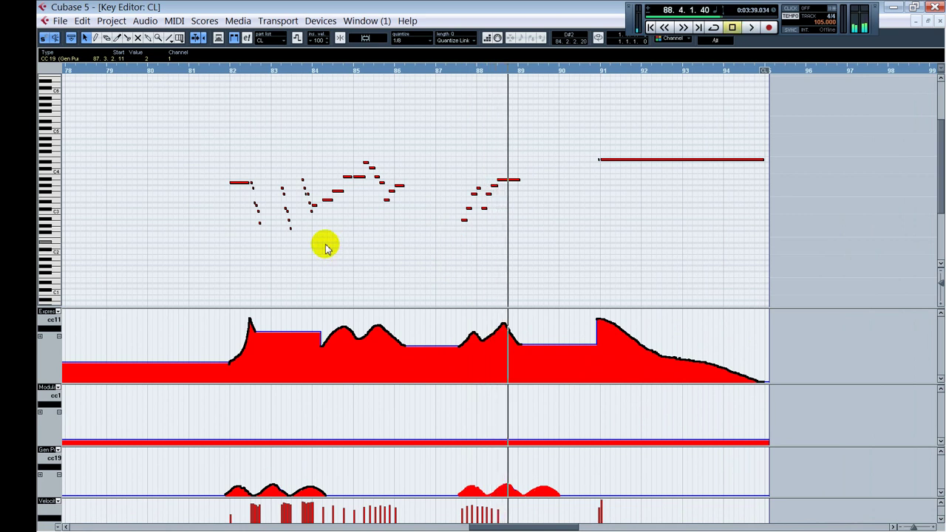
left_click(320, 70)
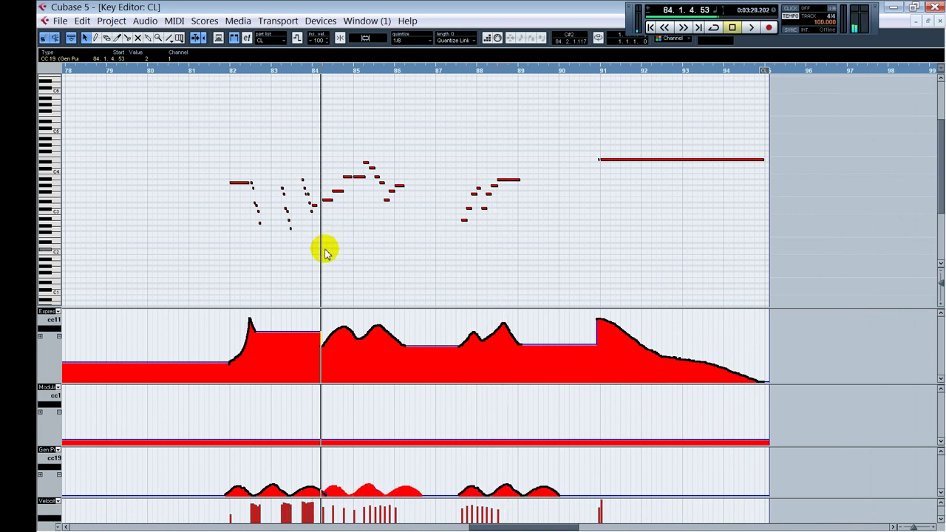
left_click(326, 501)
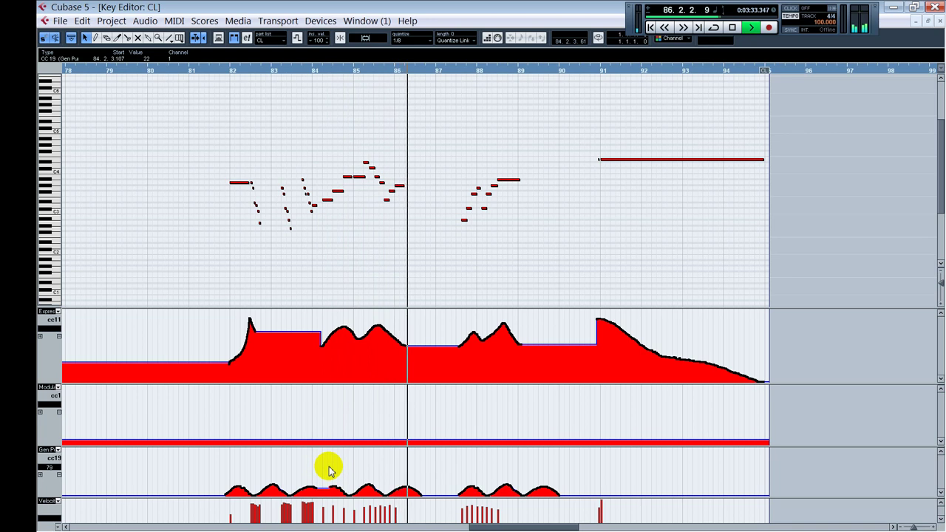
key("space")
left_click(443, 70)
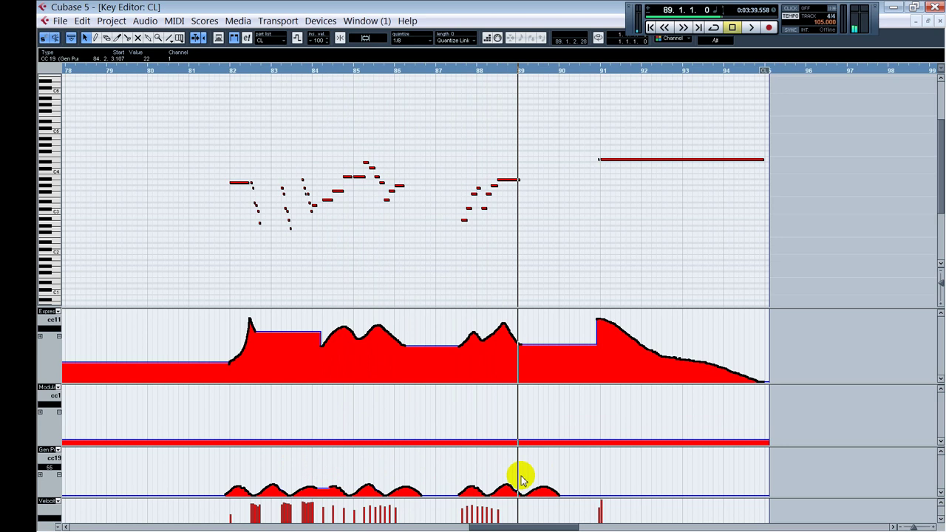
Clear the surplus cc19 swell after bar 89 and paste cc19 swells under the final held clarinet note, tapering the last one to zero
mouse_move(531, 497)
left_mouse_down()
mouse_move(582, 498)
mouse_move(623, 486)
left_mouse_up()
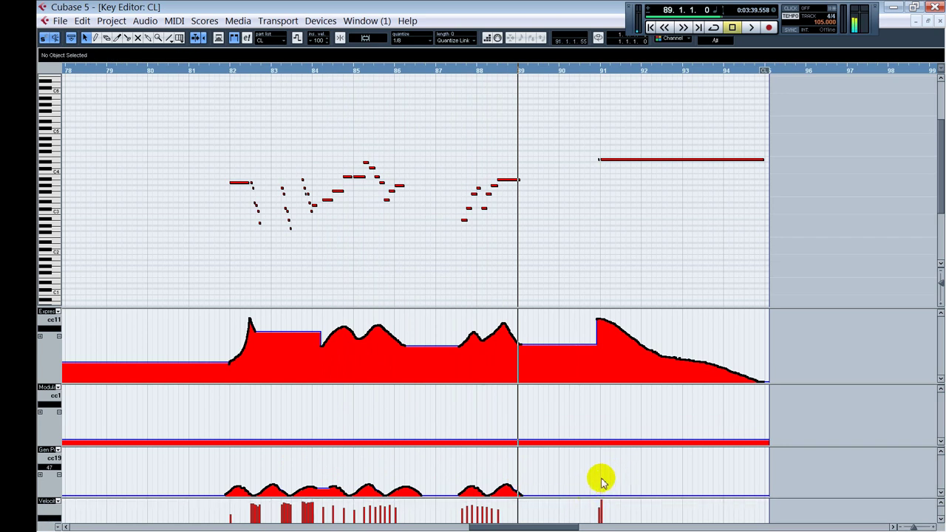
key("ctrl+v")
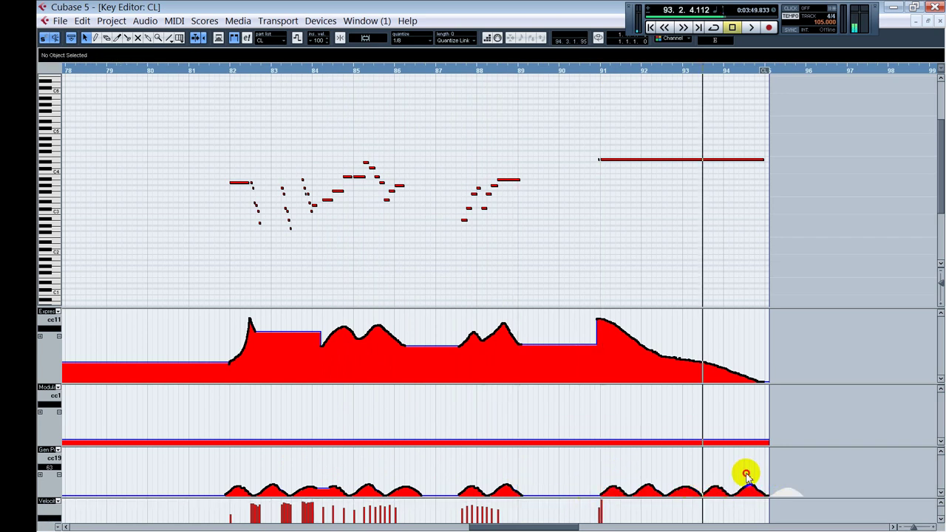
left_click_drag(777, 495, 779, 496)
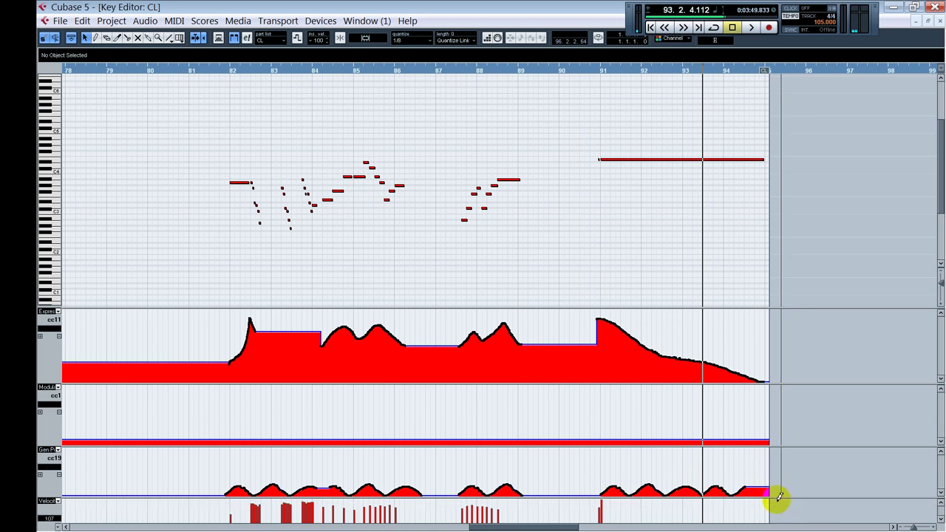
left_click(777, 484)
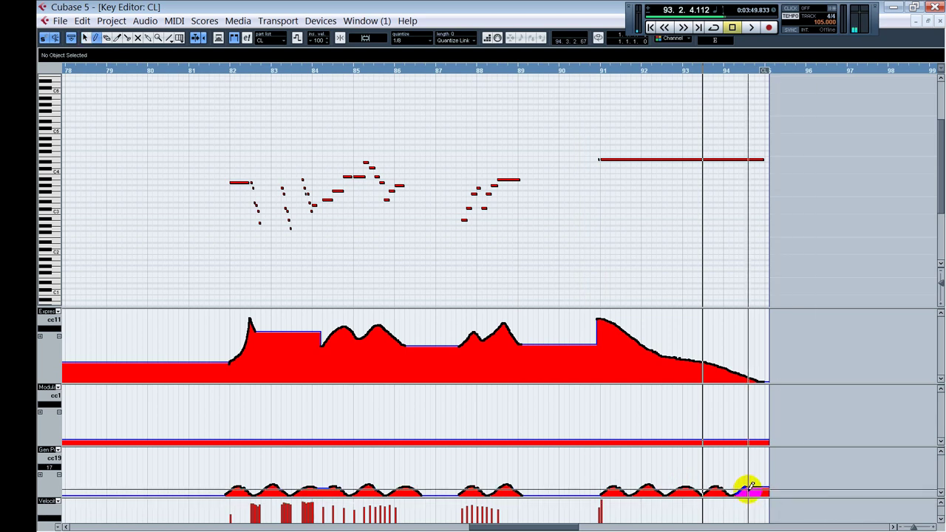
left_click_drag(757, 494, 767, 496)
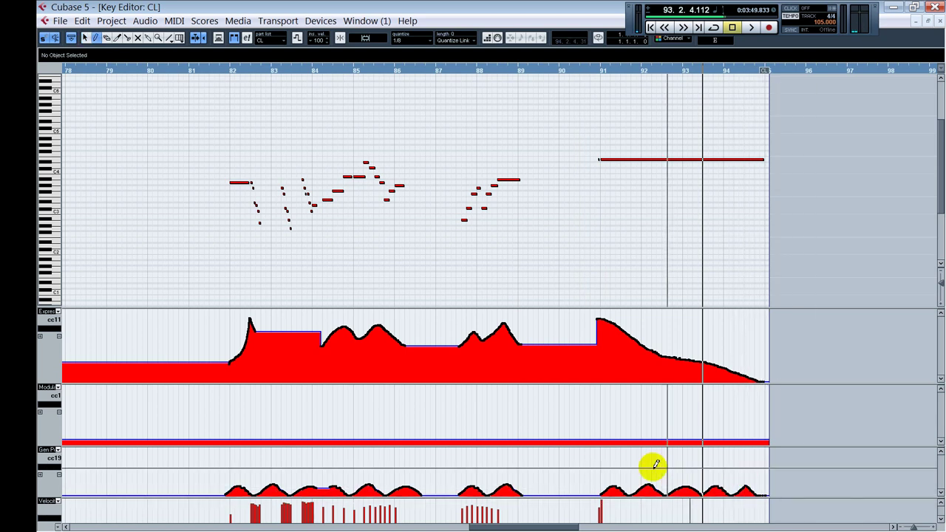
Play the final held clarinet note at bar 91 and close the clarinet part's editor
key("1")
left_click(575, 481)
key("space")
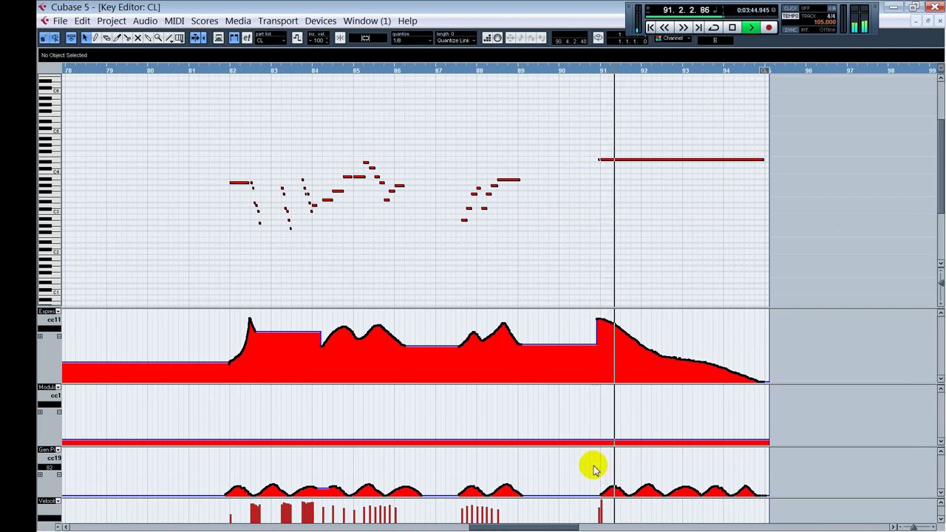
key("Return")
key("space")
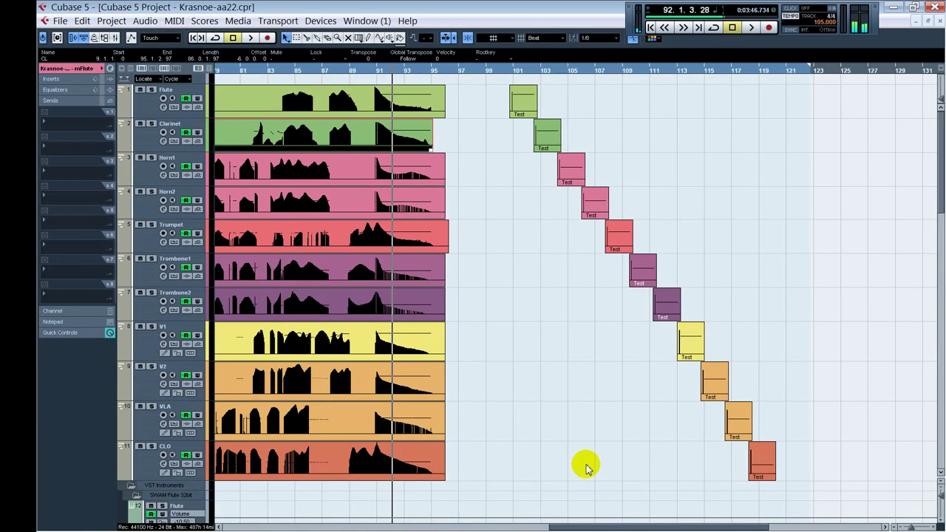
Open the Horn1 part in the Key Editor and show its notes from about bar 11 to bar 40
left_click_drag(573, 525, 281, 484)
double_click(442, 183)
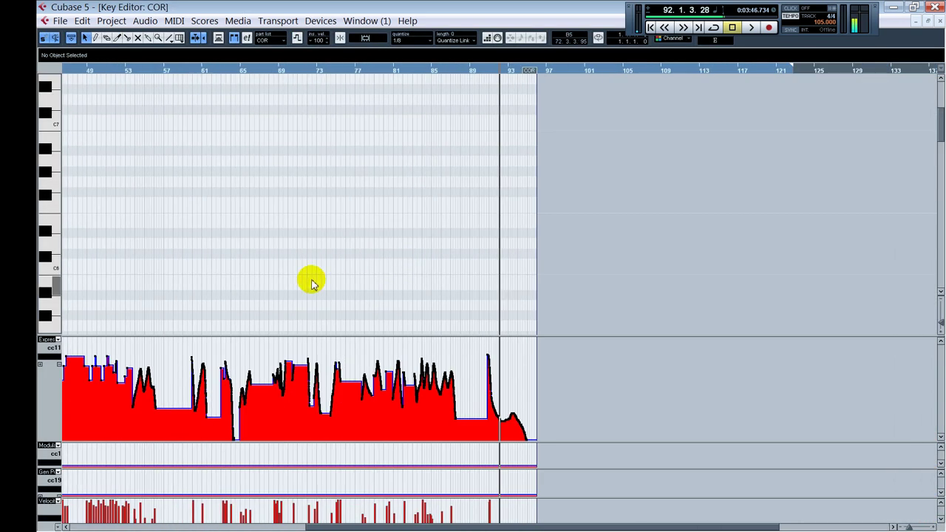
left_click(261, 275)
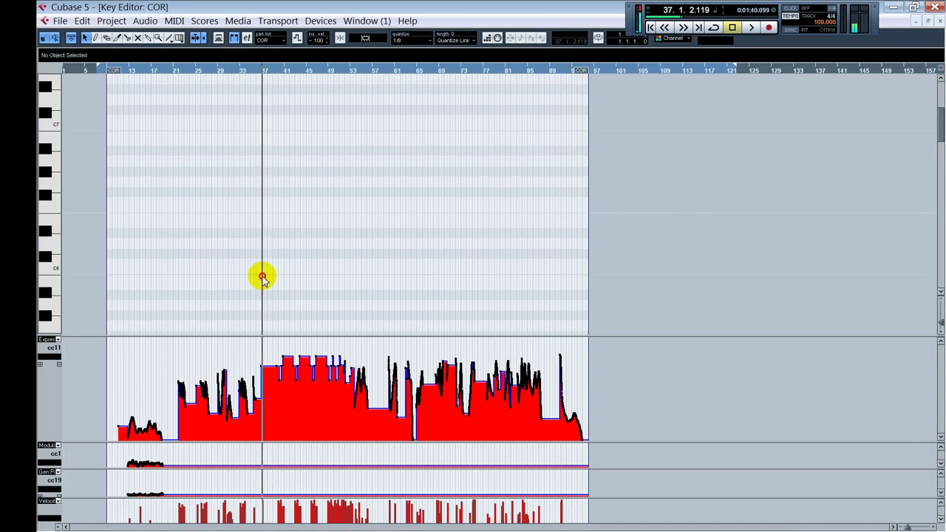
key("h")
key("h")
key("h")
key("h")
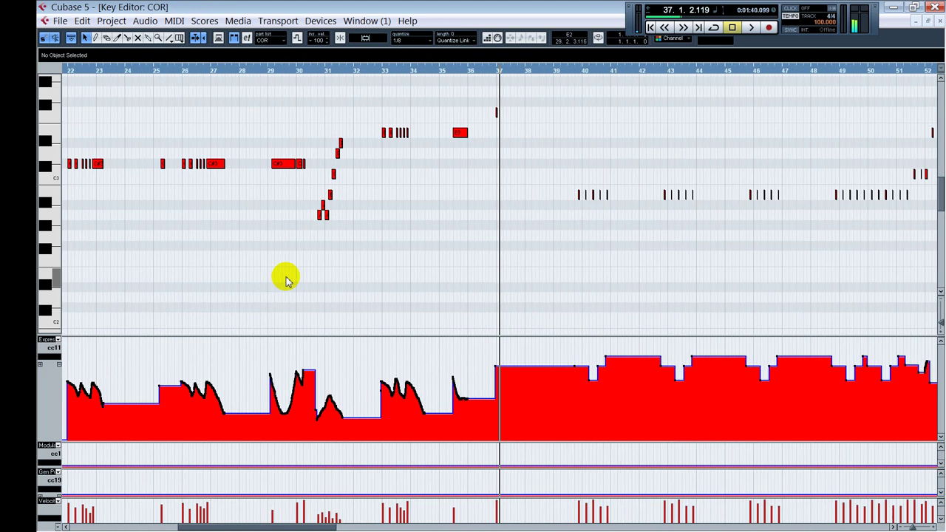
left_click_drag(338, 526, 278, 526)
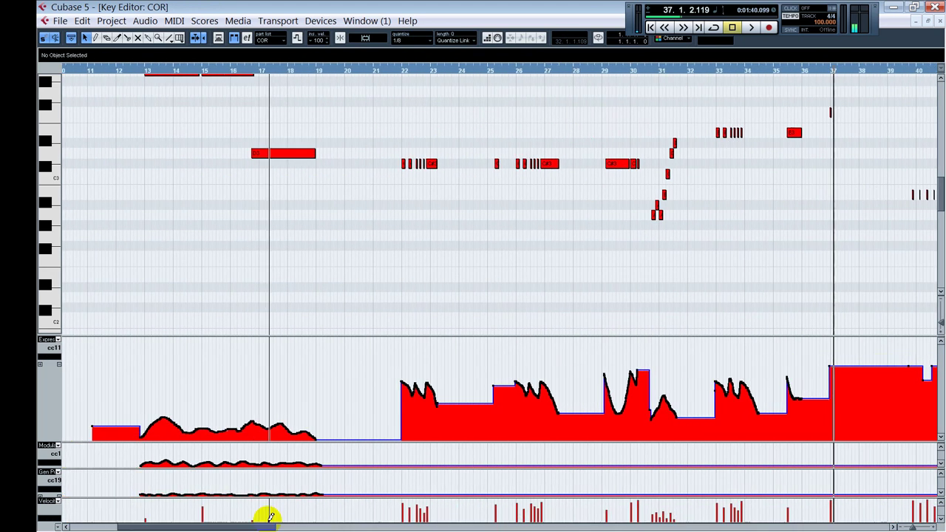
Play the horn's held note at the end of bar 16 and the repeated-note phrase in bar 22
left_click(242, 256)
key("space")
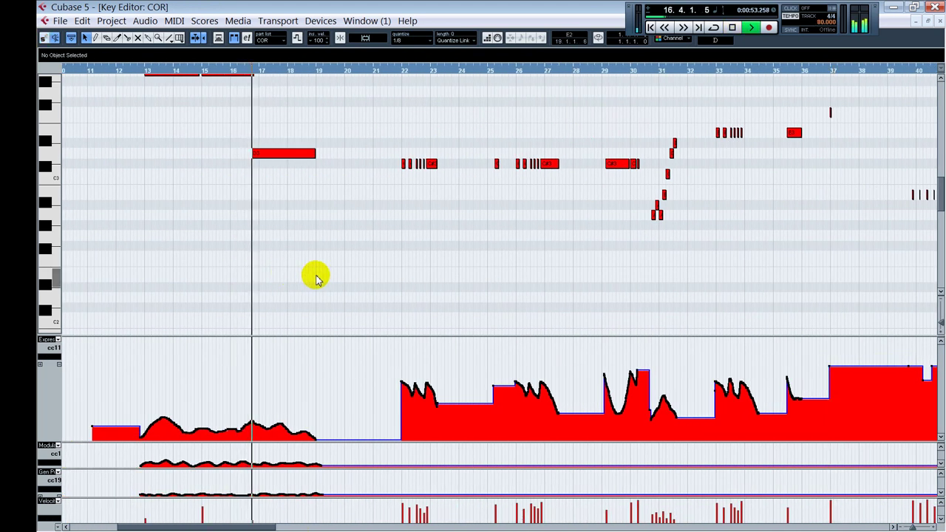
left_click(419, 71)
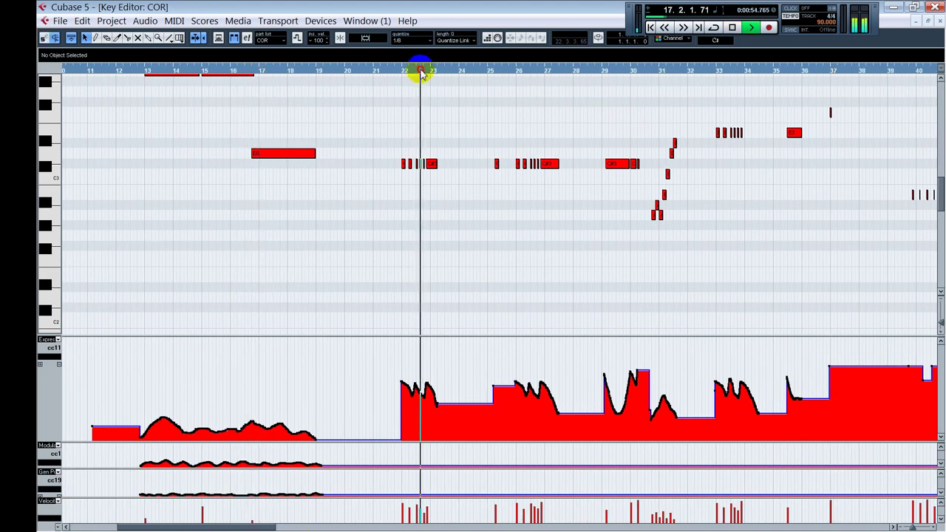
left_click(414, 210)
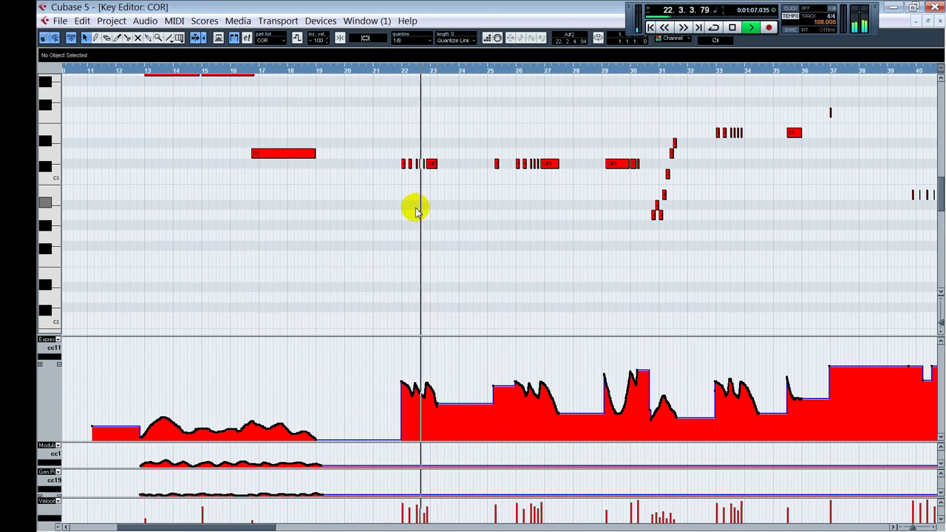
key("space")
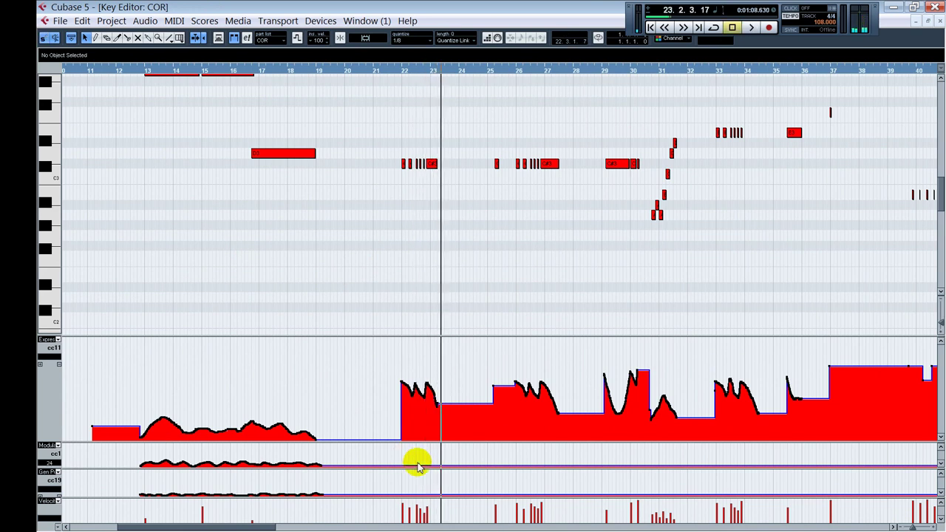
Raise the horn's cc1 to 33 at the longer note ending the bar 22 phrase and play it
left_click_drag(425, 470, 425, 463)
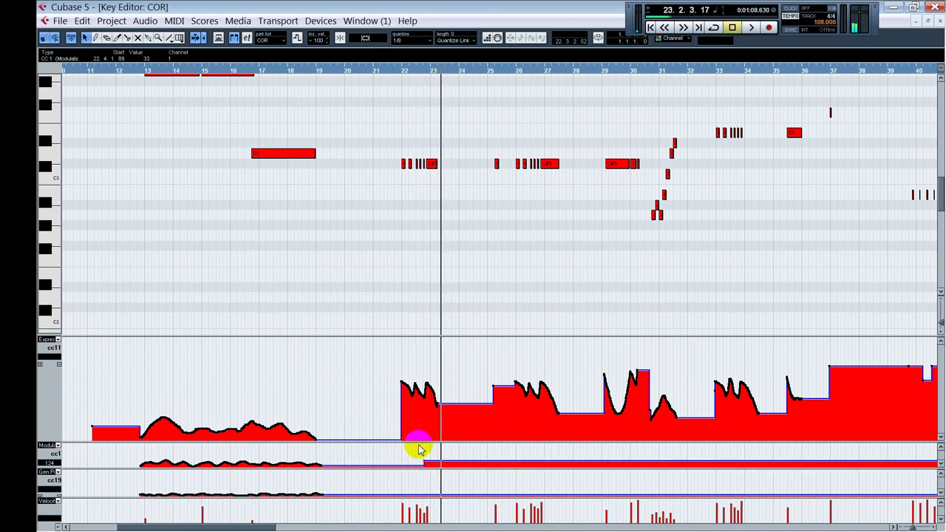
left_click(419, 450)
key("space")
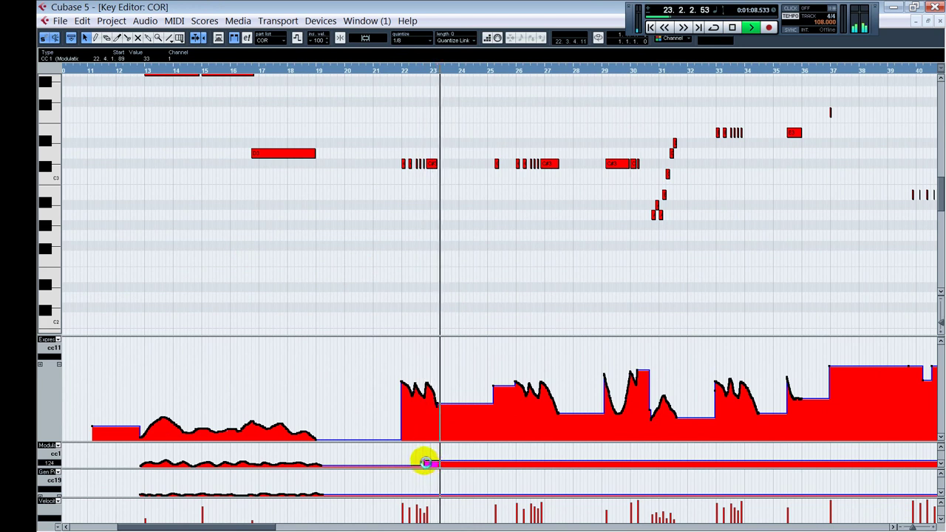
Try the CC1 modulation step near bar 22.4 at a value of 99, undo it, and replay the passage
left_click_drag(425, 458, 423, 449)
key("space")
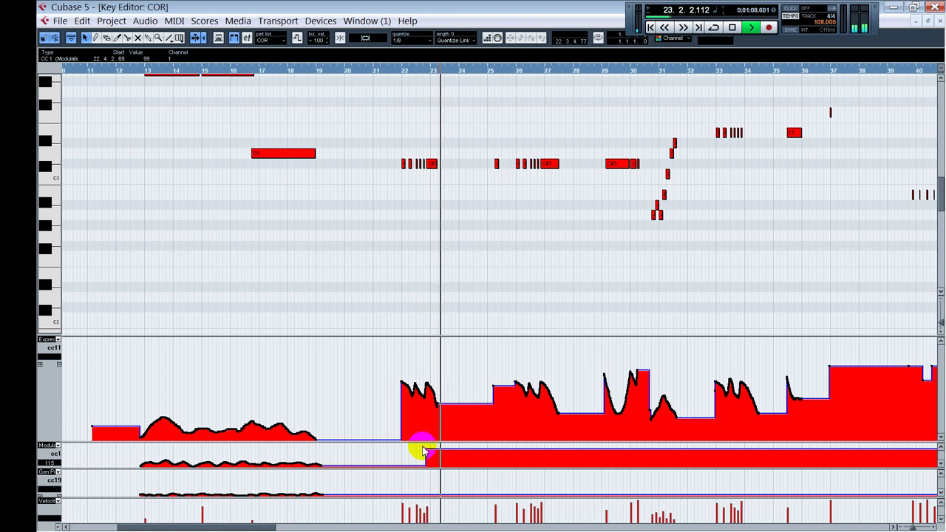
key("space")
key("ctrl+z")
left_click(411, 450)
key("space")
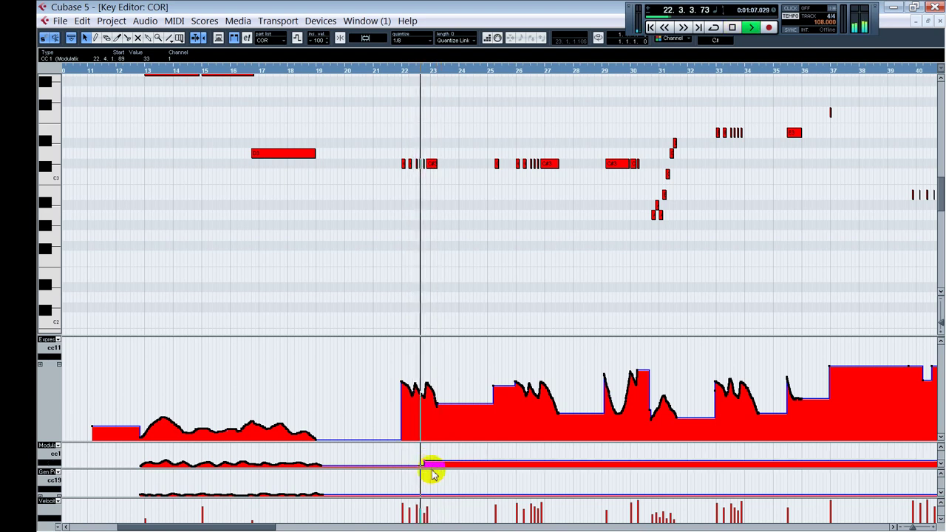
key("space")
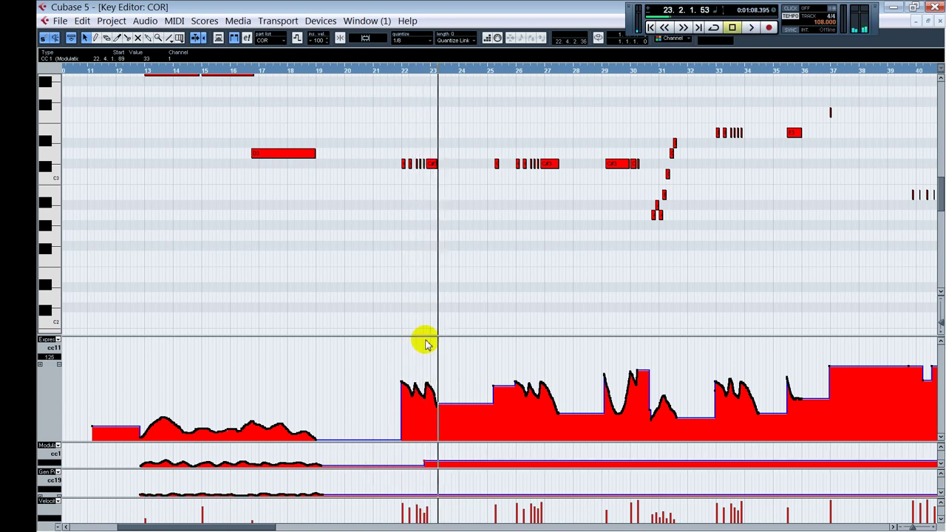
Enlarge the CC1 Modulation and CC19 controller lanes and zoom the note display out vertically
left_click_drag(427, 337, 421, 398)
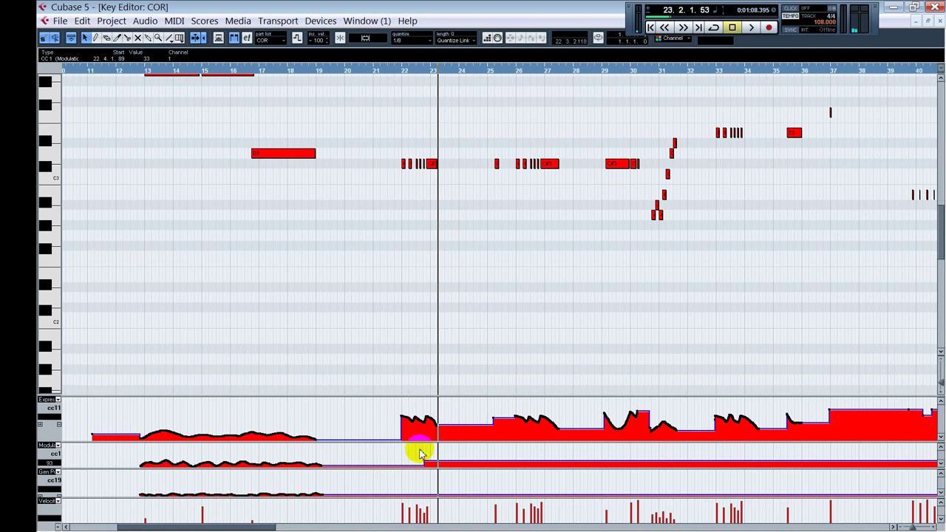
left_click_drag(422, 441, 423, 395)
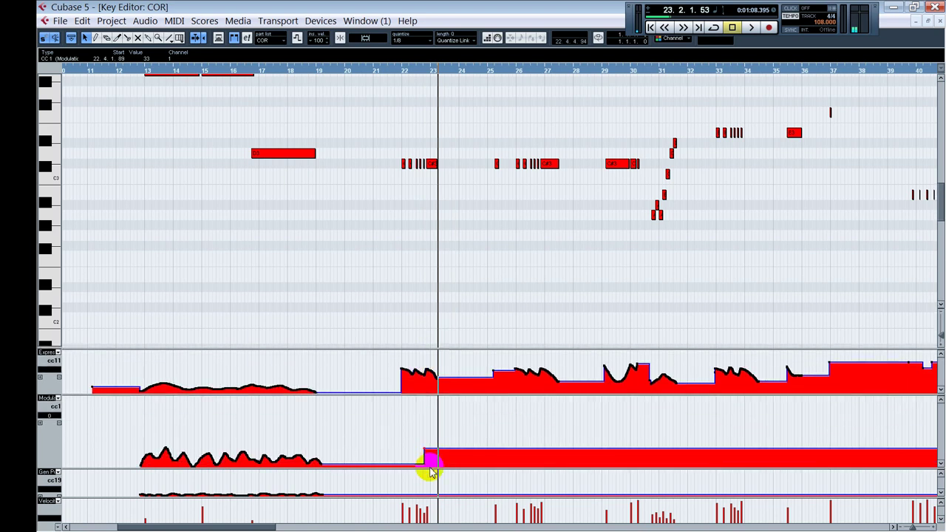
left_click_drag(430, 467, 435, 433)
scroll(447, 278, "up", 3)
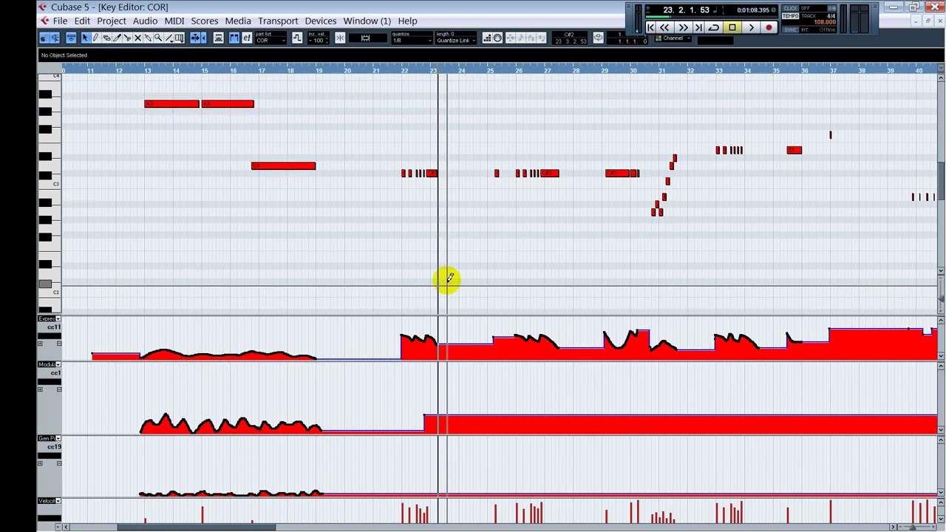
Play back the passage around bar 29 to audition the current modulation
key("8")
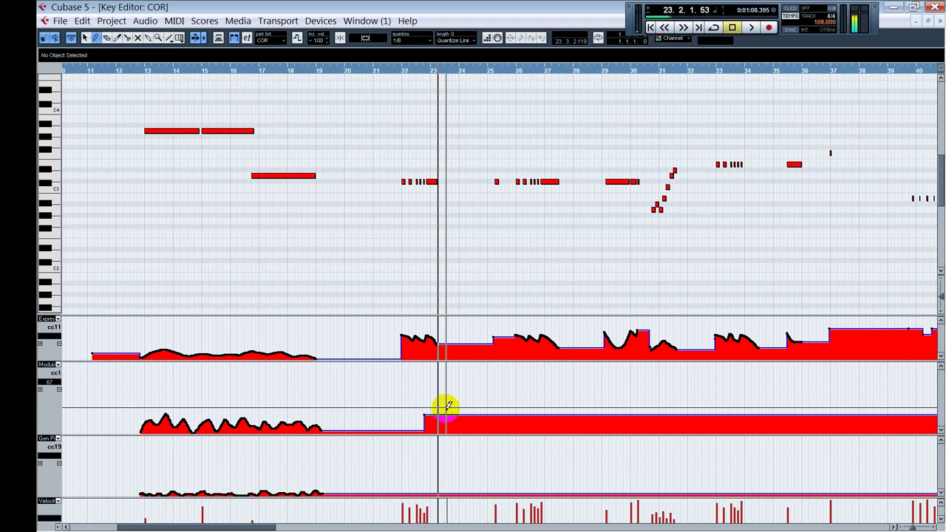
left_click_drag(431, 423, 650, 423)
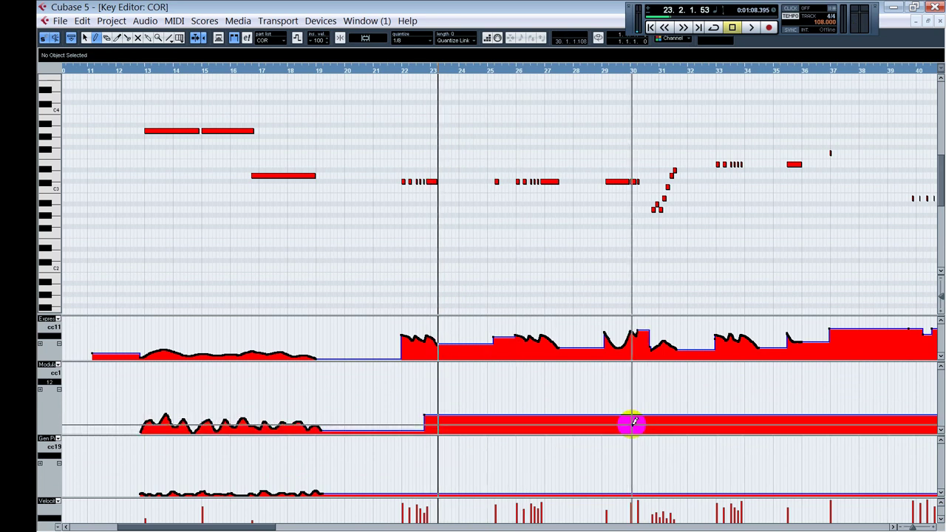
left_click(596, 421, "alt+shift")
key("space")
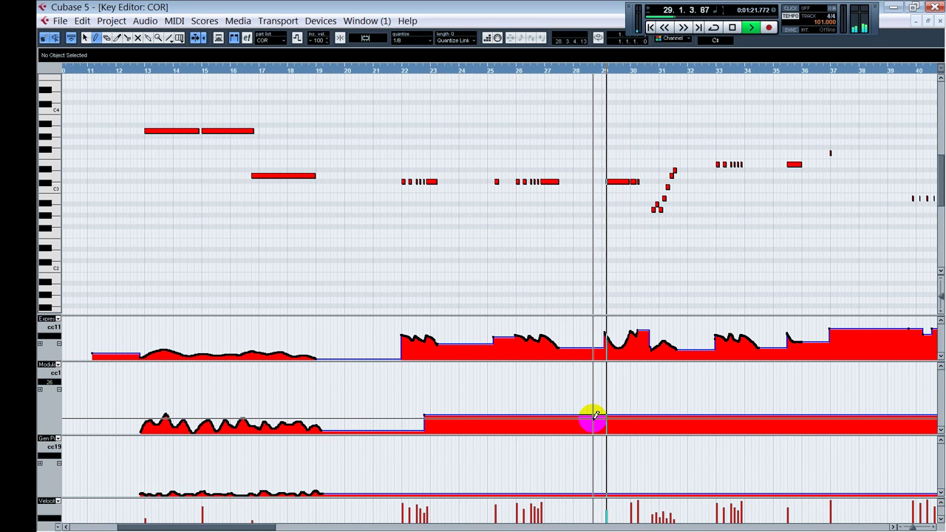
key("space")
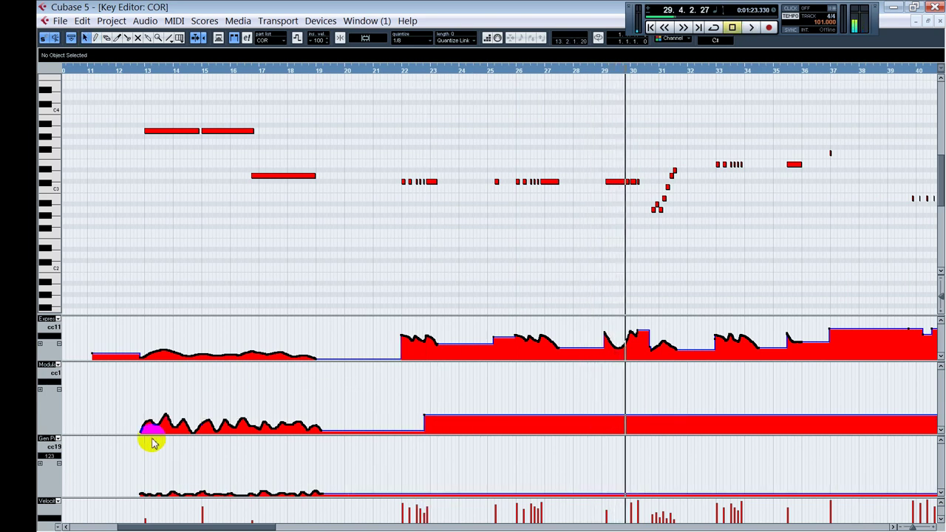
Copy the CC1 modulation curve of bars 13 to 19 and paste it into the CC19 lane at bars 22.3 and 29.1
left_click_drag(336, 447, 347, 451)
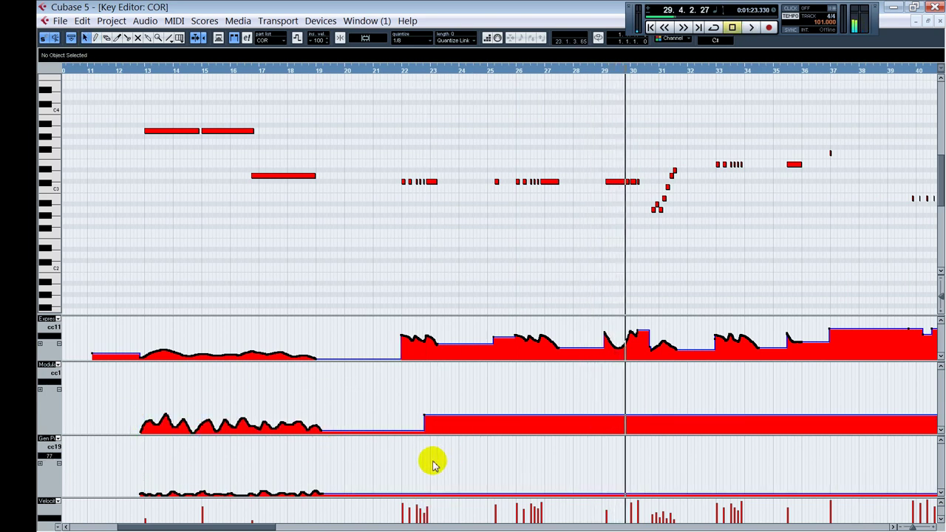
left_click_drag(421, 473, 541, 487)
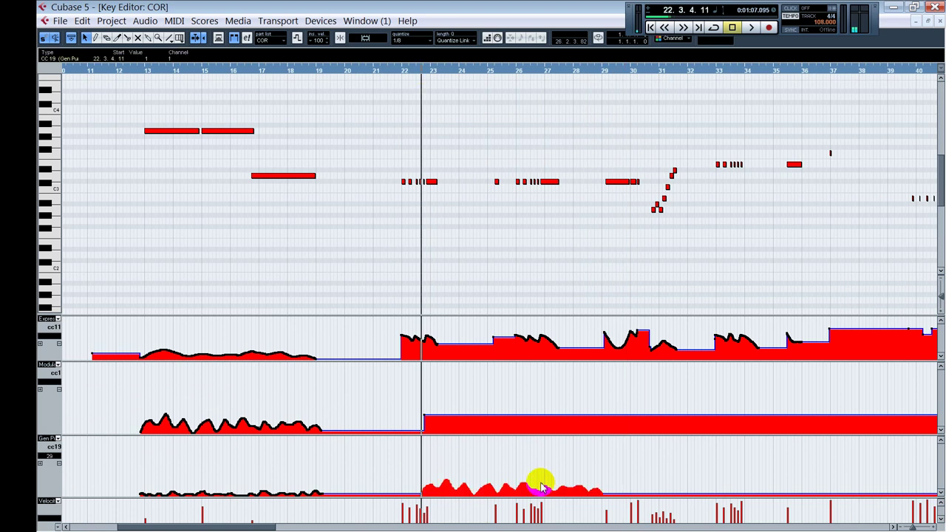
left_click(609, 476)
key("ctrl+v")
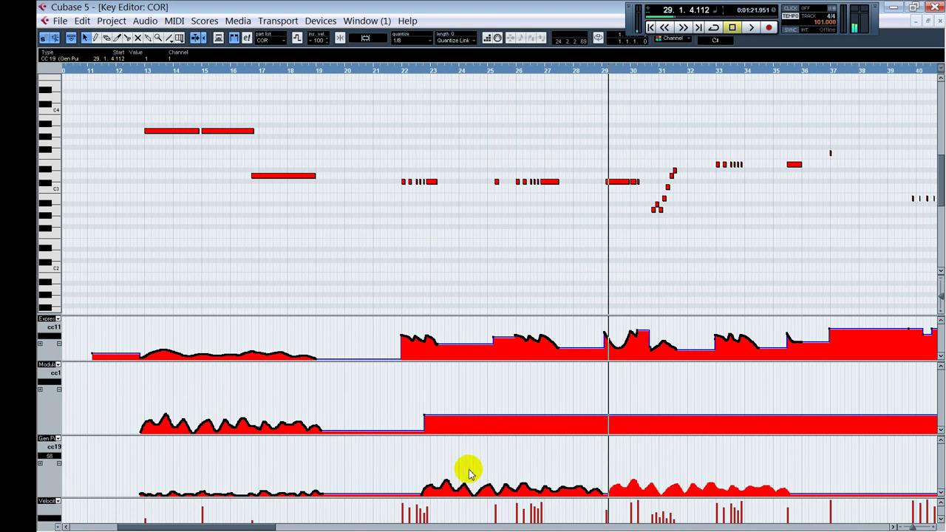
Play back the part repeatedly from around bar 22 to check the pasted CC19 curve by ear
left_click(411, 473)
key("space")
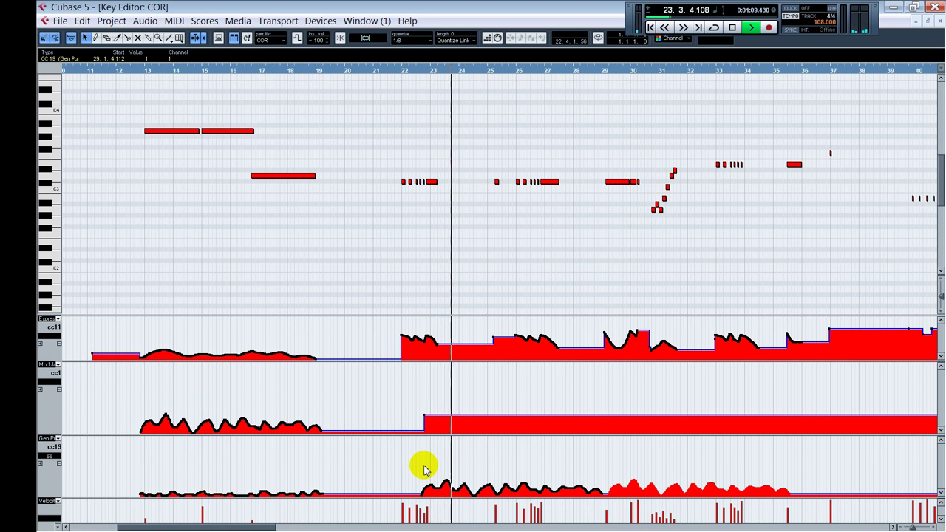
key("space")
left_click(425, 469)
key("space")
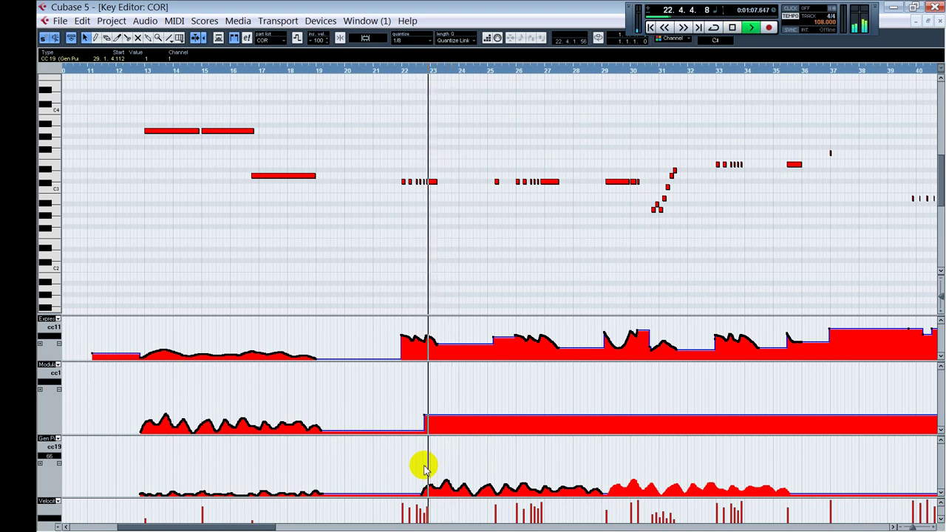
key("space")
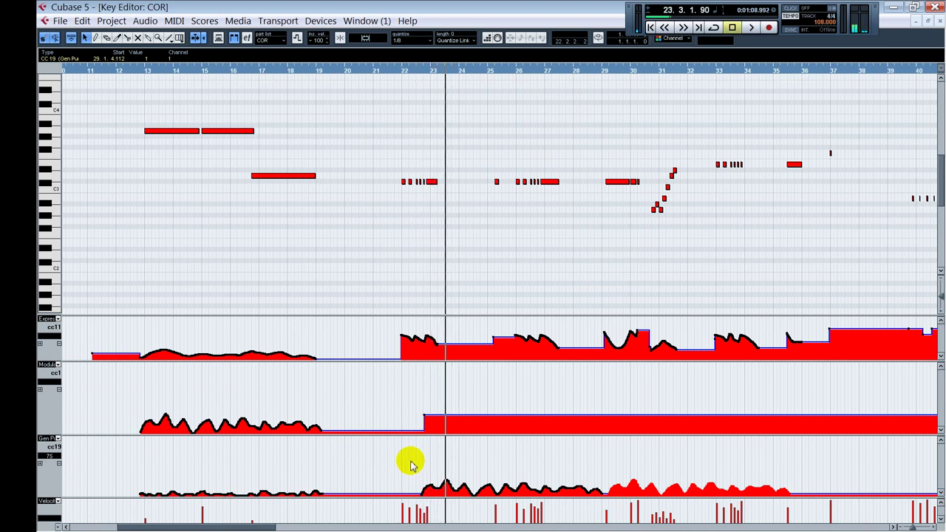
left_click(404, 70)
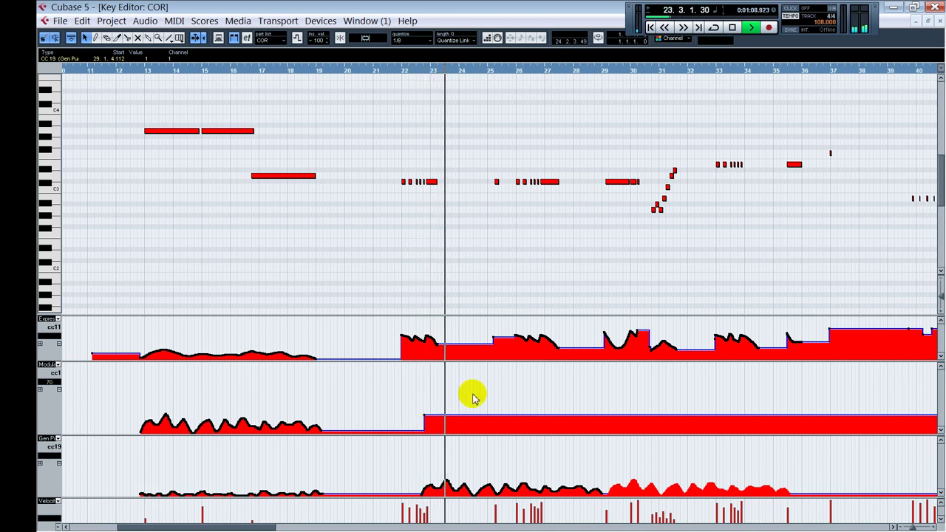
left_click(505, 70)
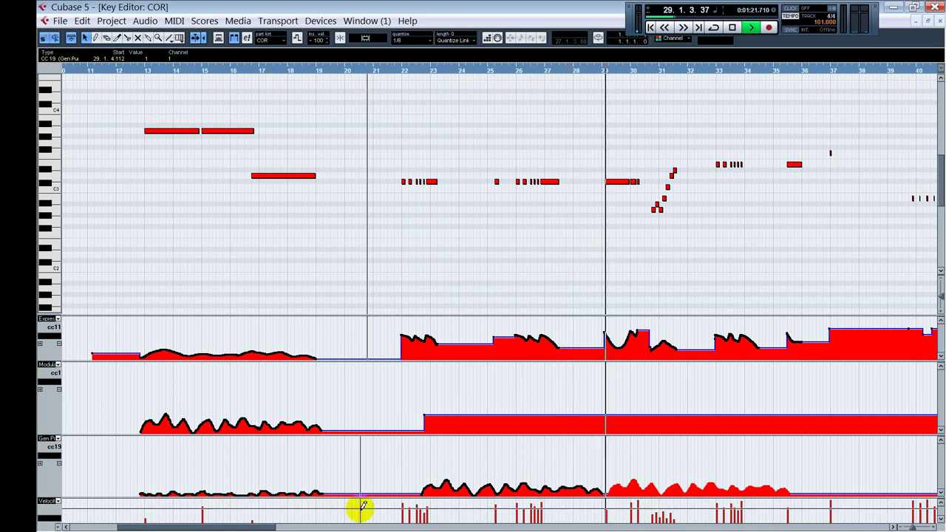
Paste the copied curve into the CC19 lane at bars 39.4, 46.1, 52.3 and 59.2
left_click_drag(263, 522, 338, 510)
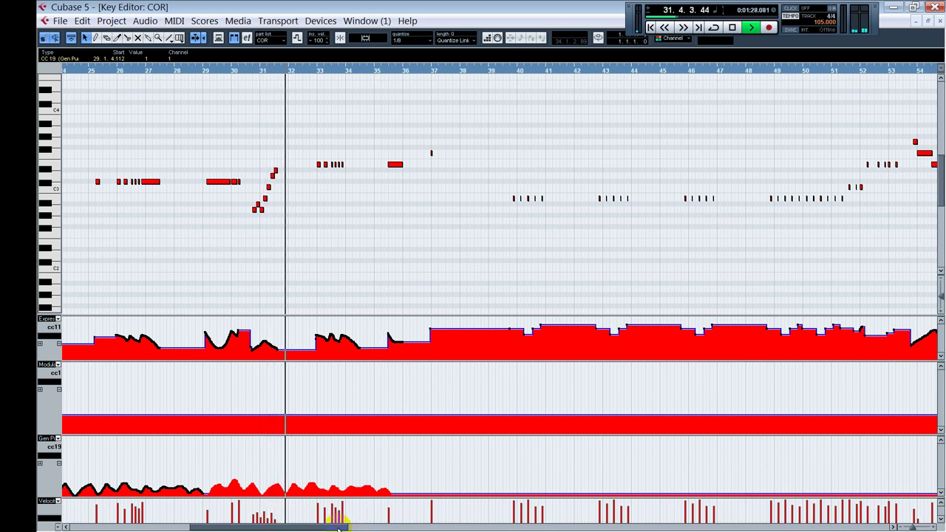
mouse_move(340, 525)
left_mouse_down()
mouse_move(316, 513)
mouse_move(347, 519)
left_mouse_up()
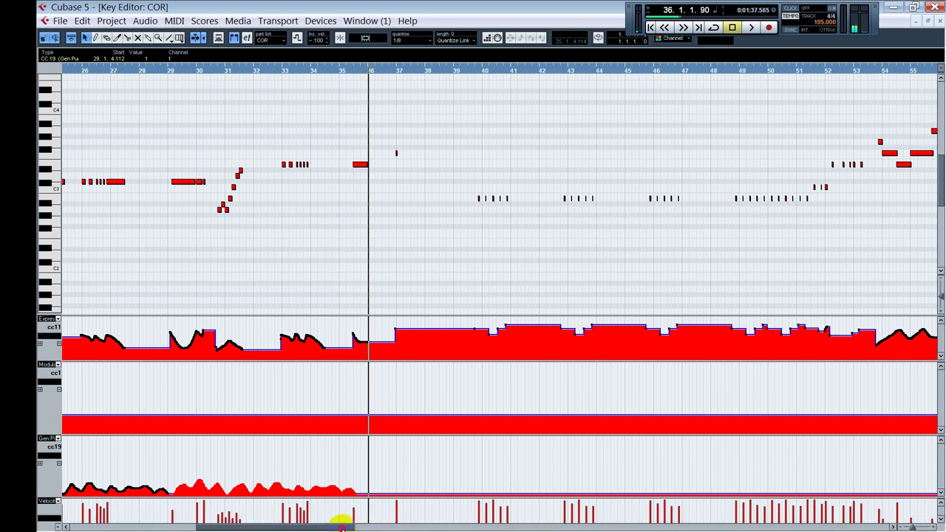
left_click_drag(344, 522, 393, 523)
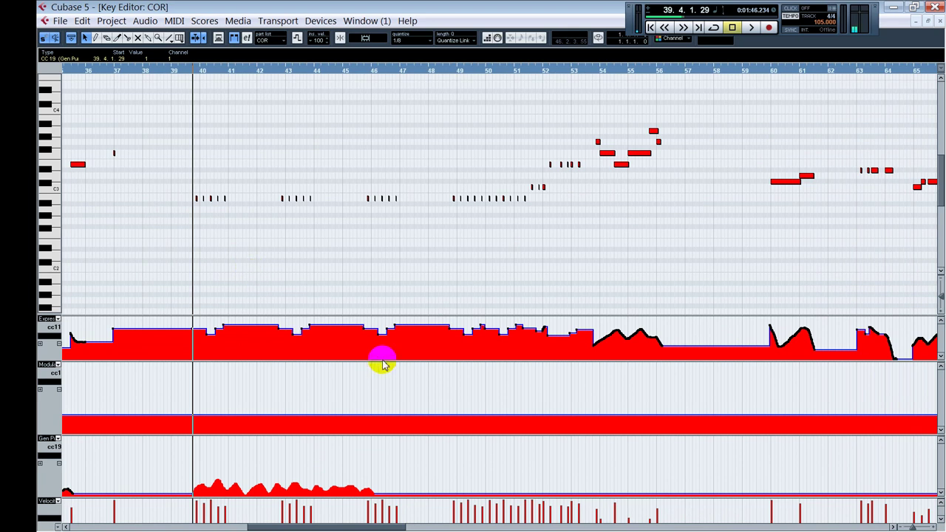
key("ctrl+v")
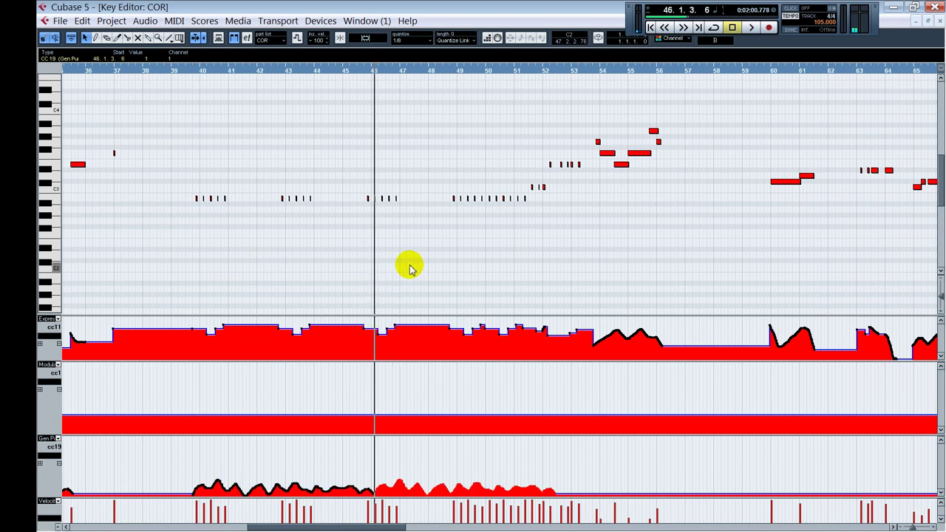
left_click(551, 281)
left_click(564, 281)
key("ctrl+v")
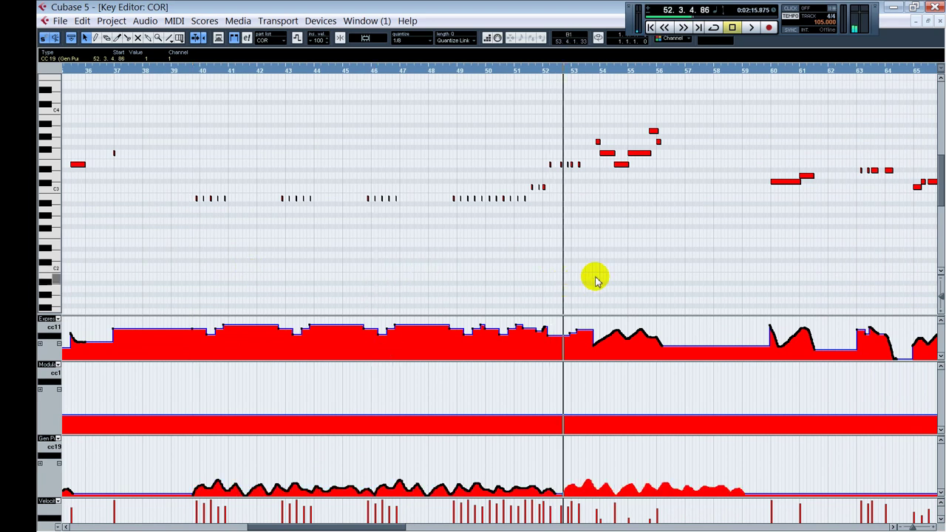
left_click(758, 282)
left_click(752, 284)
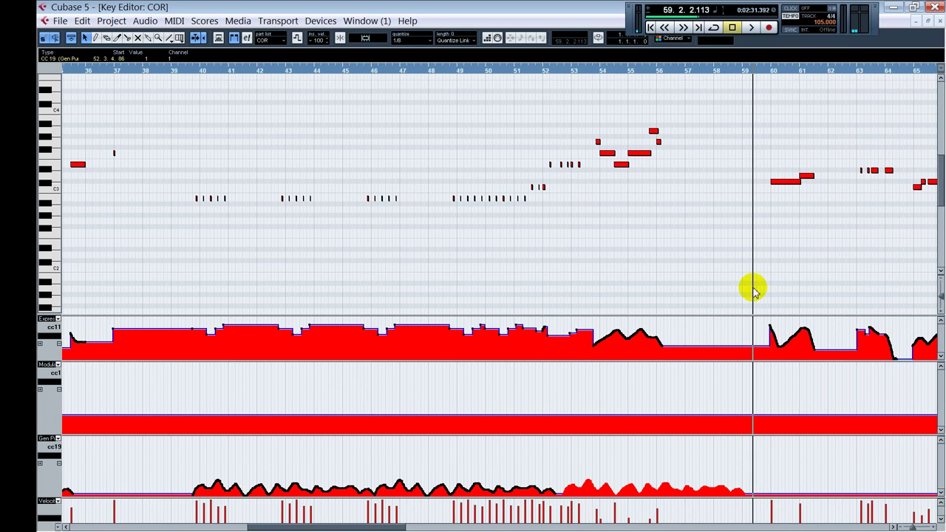
key("ctrl+v")
Audition the part from bar 53, setting the CC1 modulation to 14 from bar 53.3 and to 30 from bar 59.4
left_click(586, 226)
key("space")
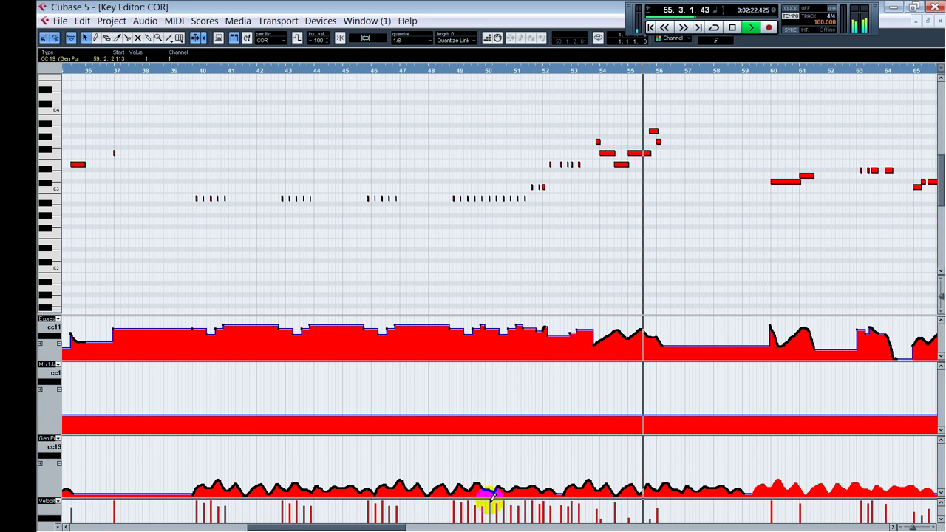
key("space")
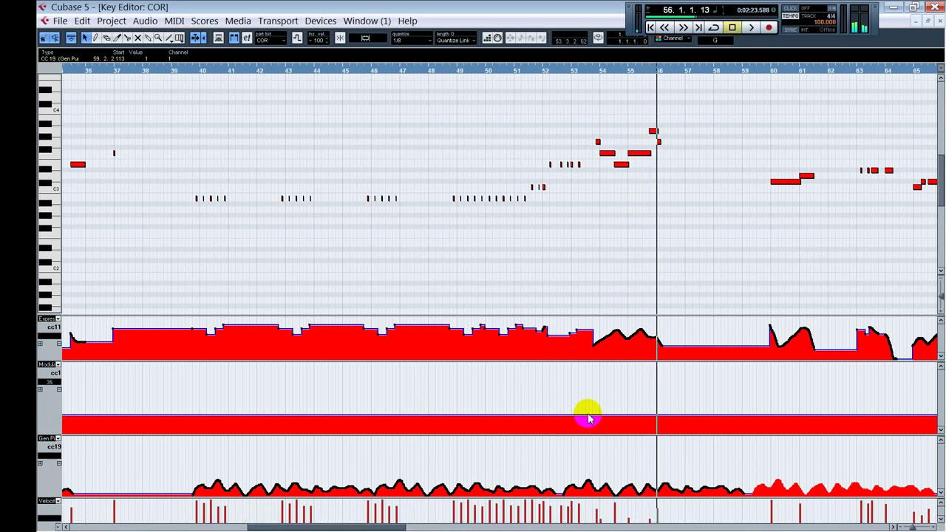
left_click(587, 419)
key("space")
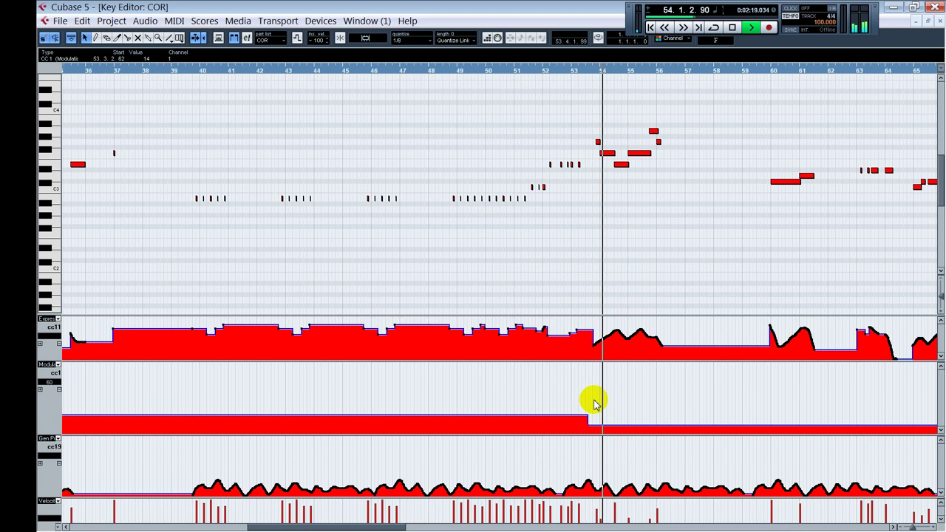
left_click_drag(402, 526, 426, 526)
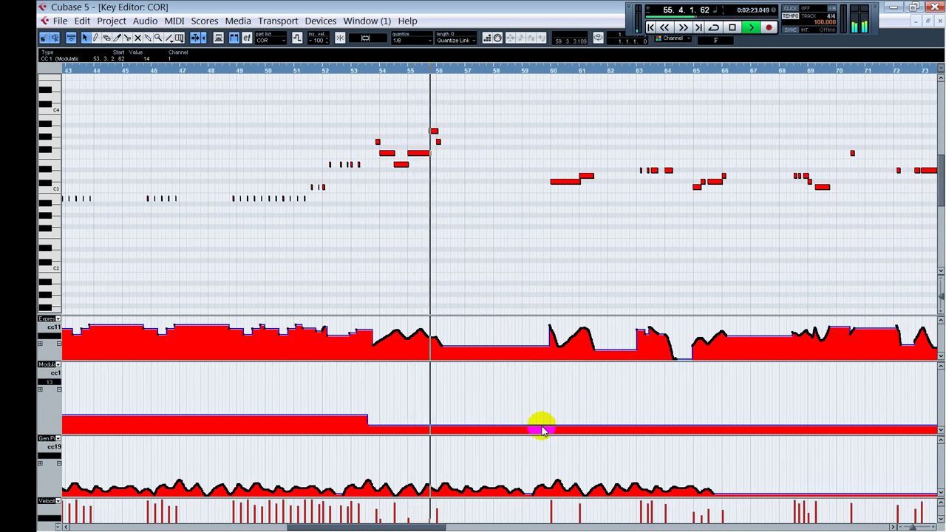
left_click_drag(543, 429, 543, 415)
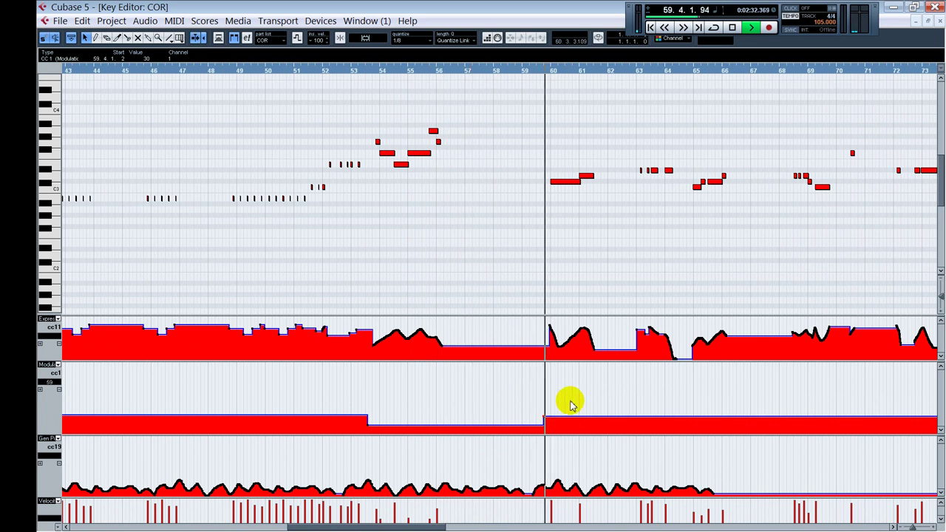
Paste the copied curve into the CC19 lane at bars 65.4 and 72.3, leaving the CC1 lane as it is
left_click_drag(441, 526, 461, 515)
left_click(512, 71)
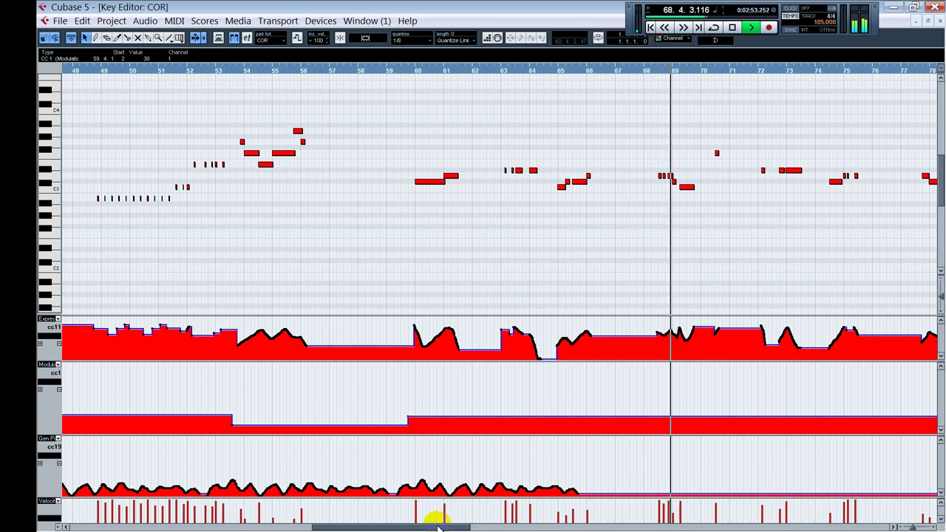
left_click_drag(437, 527, 489, 526)
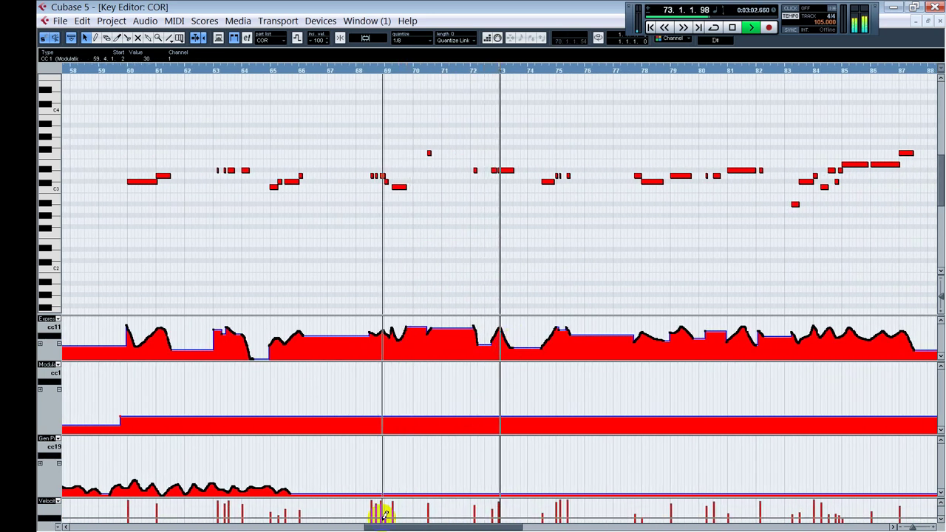
left_click_drag(387, 521, 416, 507)
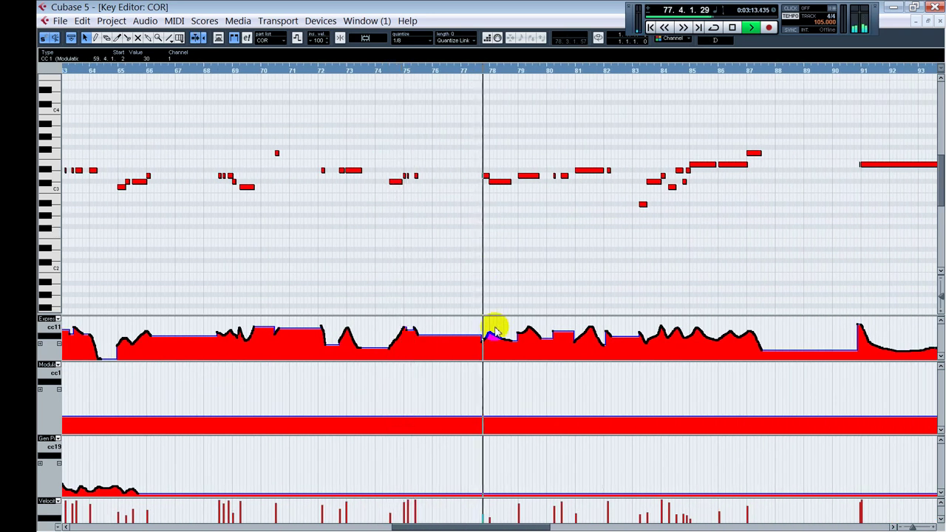
key("space")
left_click(146, 456)
left_click(146, 459)
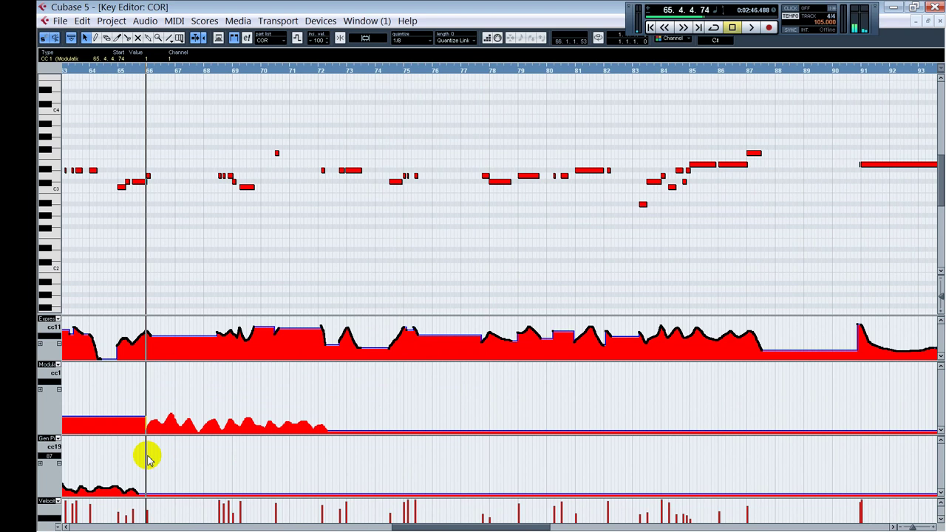
key("ctrl+v")
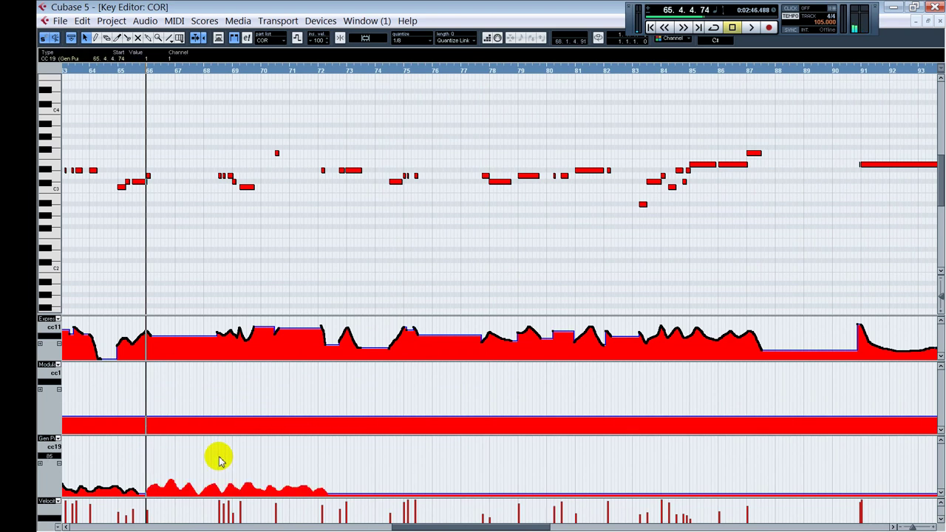
left_click(330, 459)
left_click(339, 457)
key("ctrl+v")
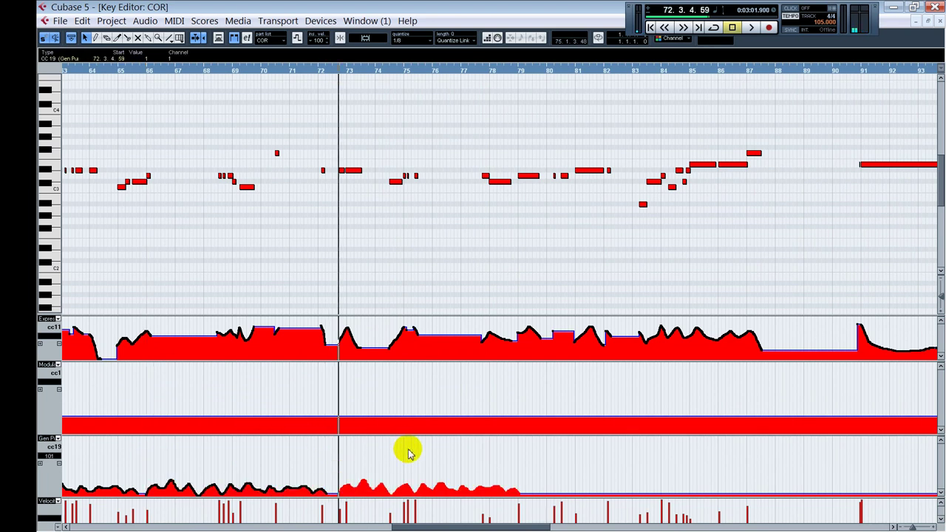
Paste the copied curve into the CC19 lane around bar 79 and at bars 86.1 and 92.3
left_click(527, 466)
key("ctrl+v")
left_click(718, 462)
key("ctrl+v")
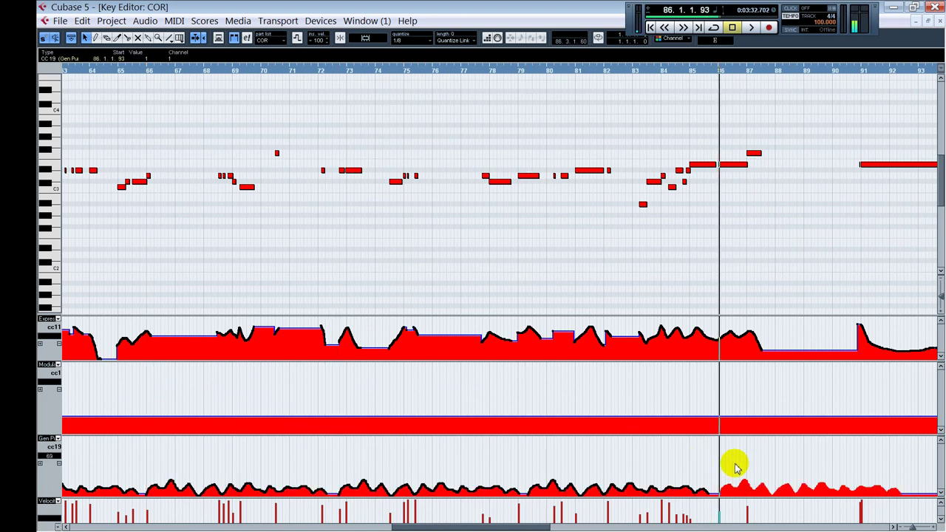
left_click(906, 481)
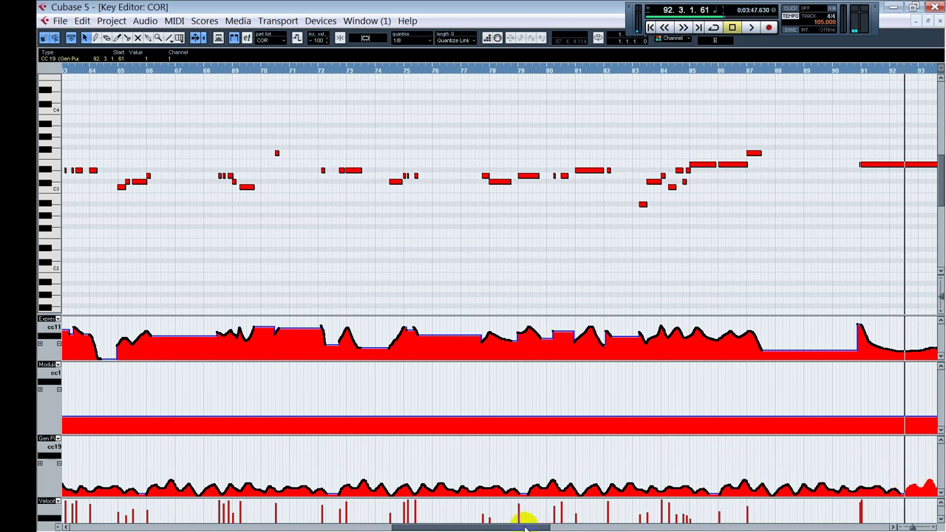
Delete the pasted CC19 data beyond the part's end and taper the CC19 curve down from bar 95 to bar 96
left_click_drag(516, 527, 560, 526)
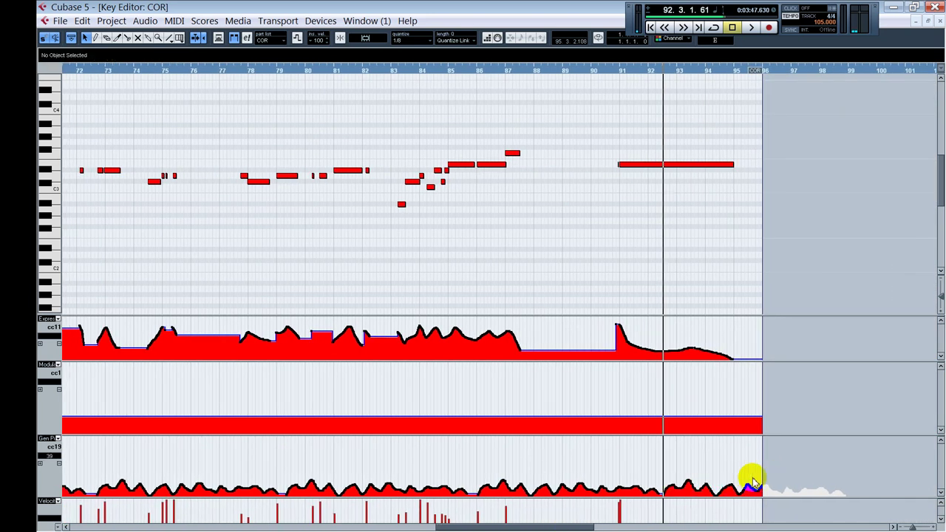
left_click_drag(873, 502, 873, 503)
key("Delete")
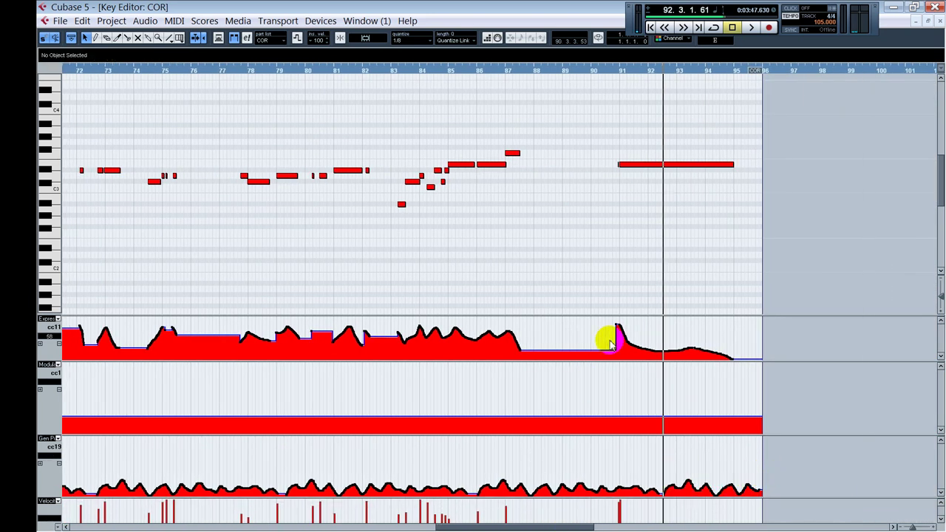
left_click(768, 476)
mouse_move(747, 491)
left_mouse_down()
mouse_move(737, 496)
mouse_move(747, 495)
mouse_move(729, 481)
mouse_move(764, 495)
left_mouse_up()
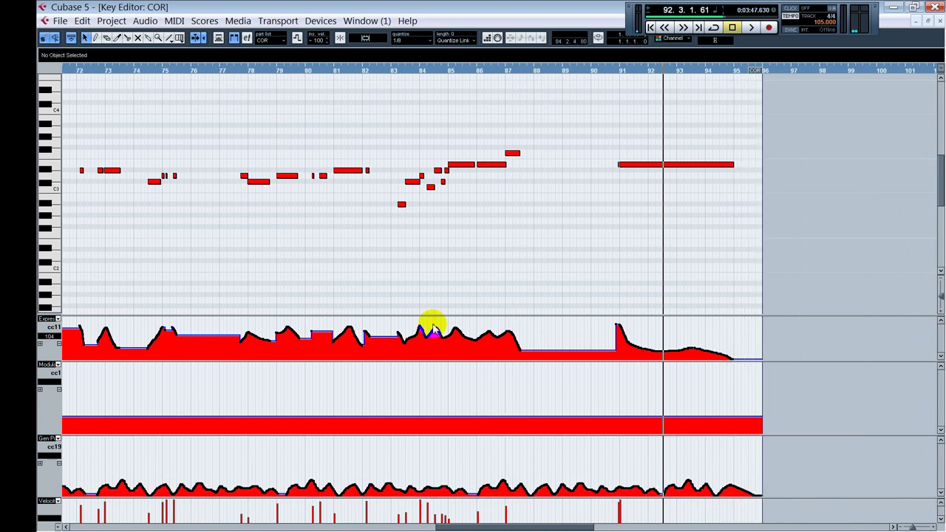
Audition the part from bar 83 and set the CC1 modulation to 11 from bar 83.1
left_click(394, 70)
key("space")
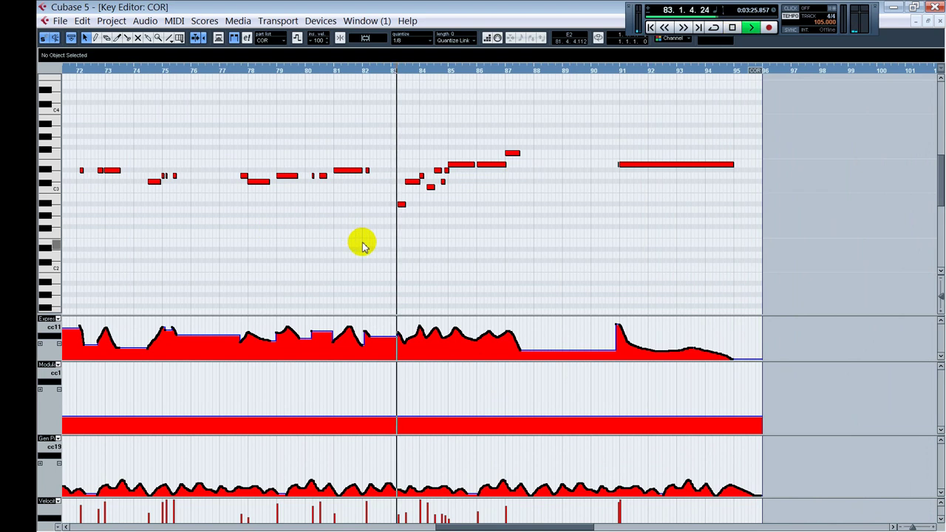
left_click(399, 348)
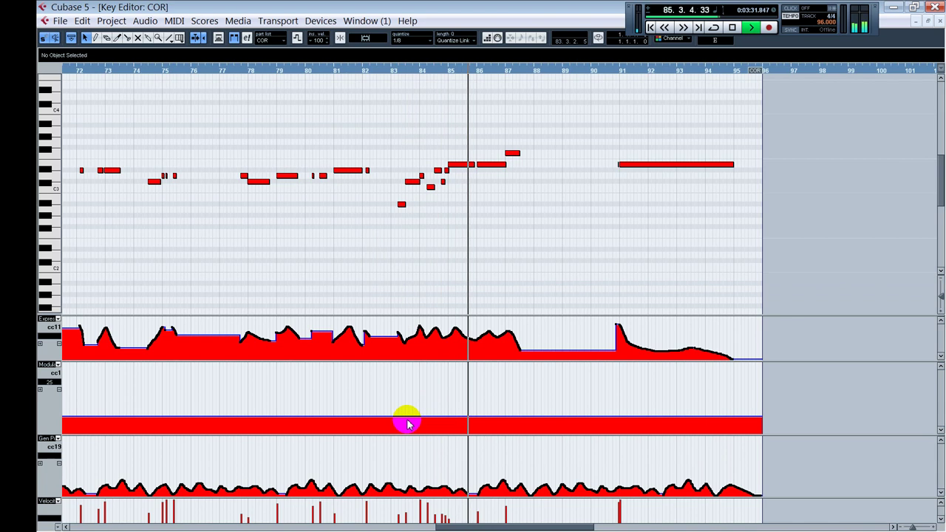
key("space")
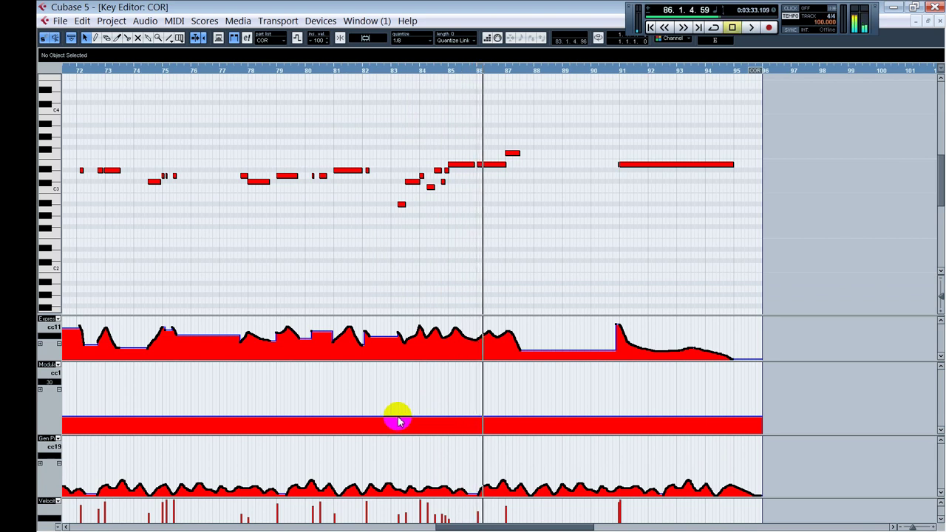
left_click_drag(397, 423, 395, 431)
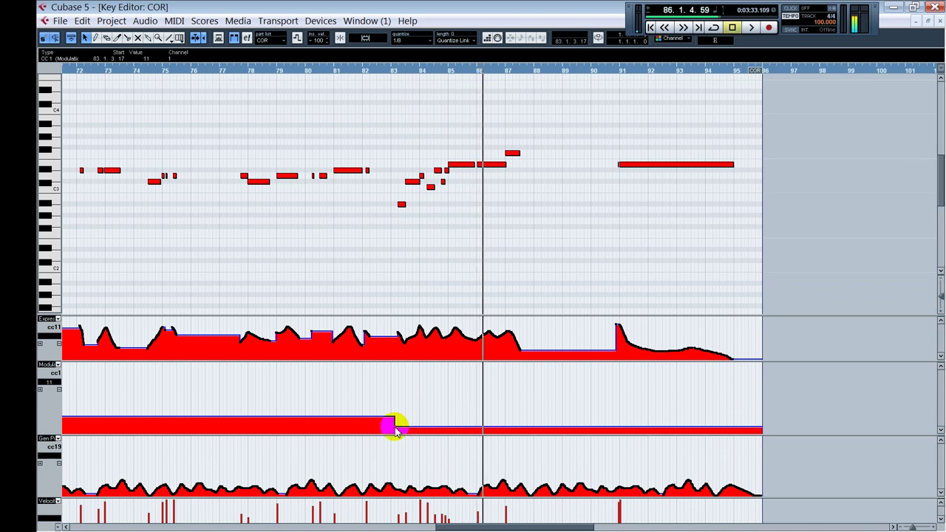
Set the CC1 modulation to 23 from bar 90.4 and audition the closing note
left_click_drag(611, 432, 611, 424)
left_click(608, 411, "alt+shift")
key("space")
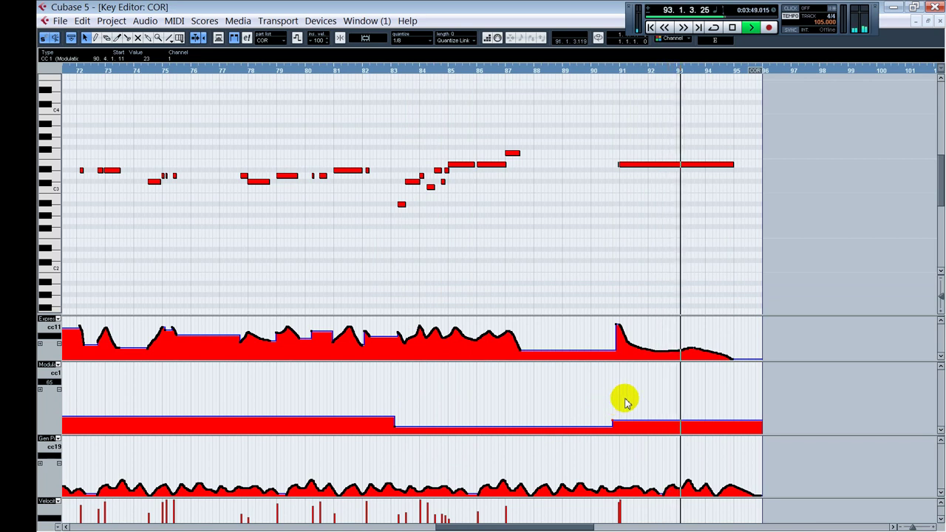
key("space")
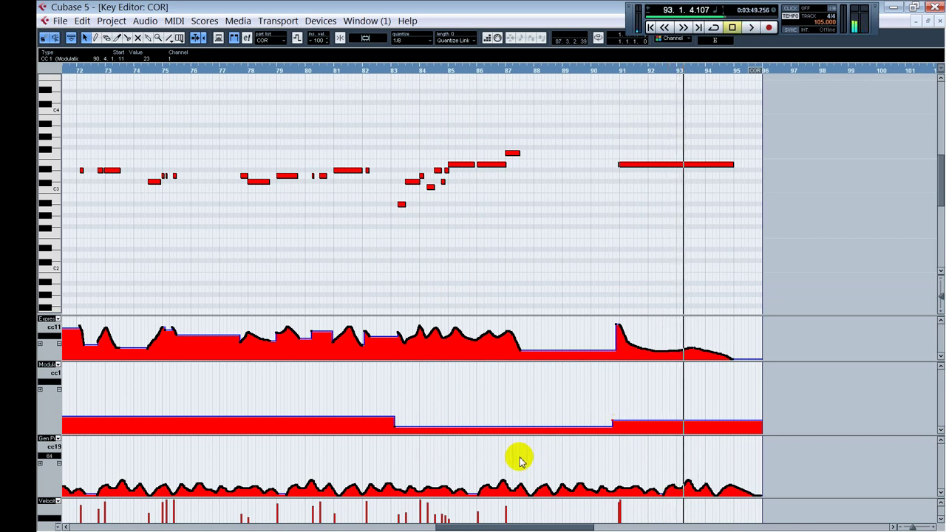
Try to copy the COR part's CC1 and CC19 data from bar 12.4 onward into the Horn2 part
key("g")
key("g")
key("g")
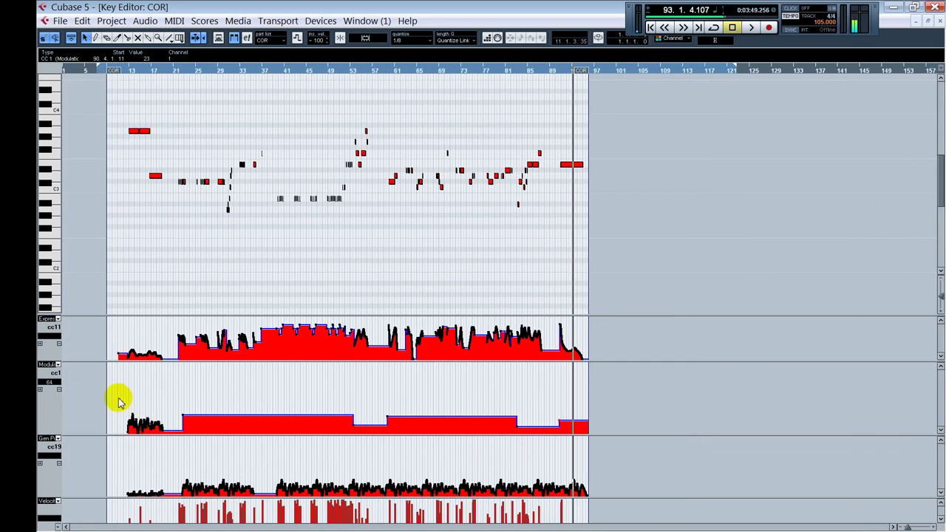
left_click_drag(118, 397, 120, 496)
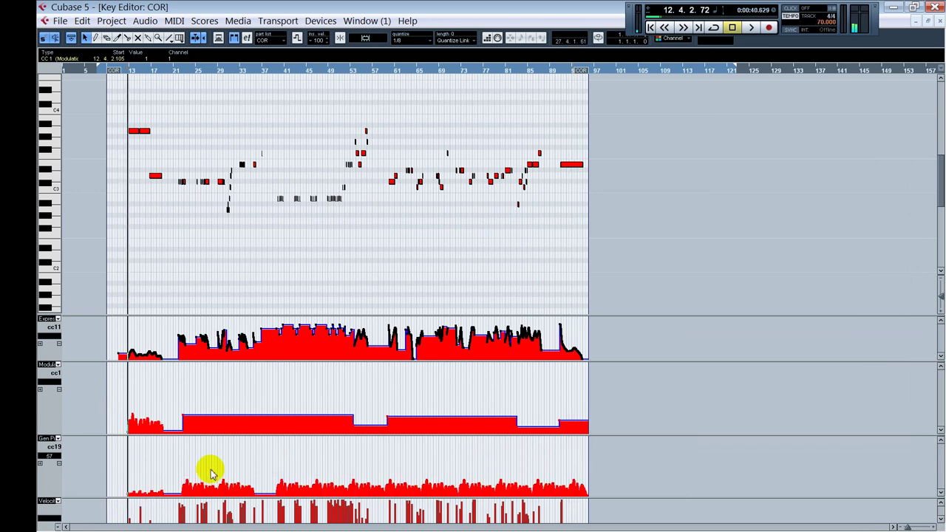
key("Return")
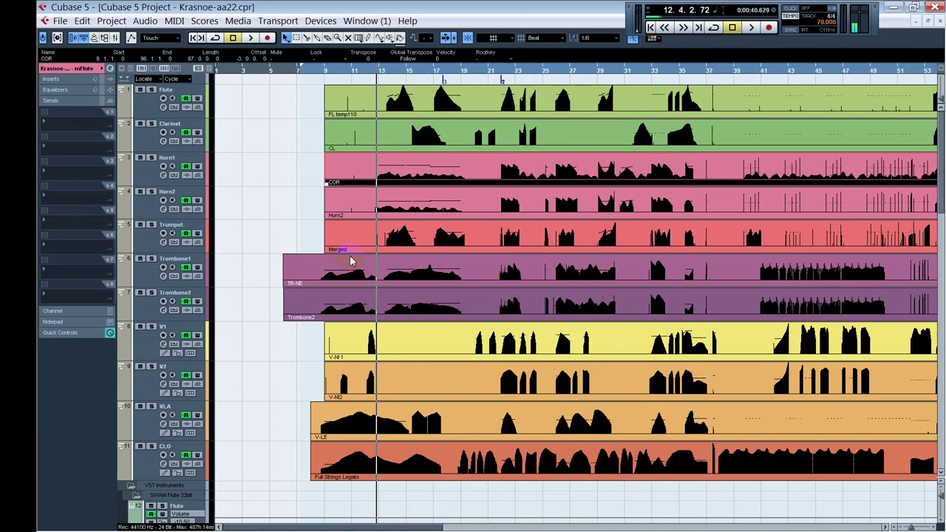
left_click(388, 209)
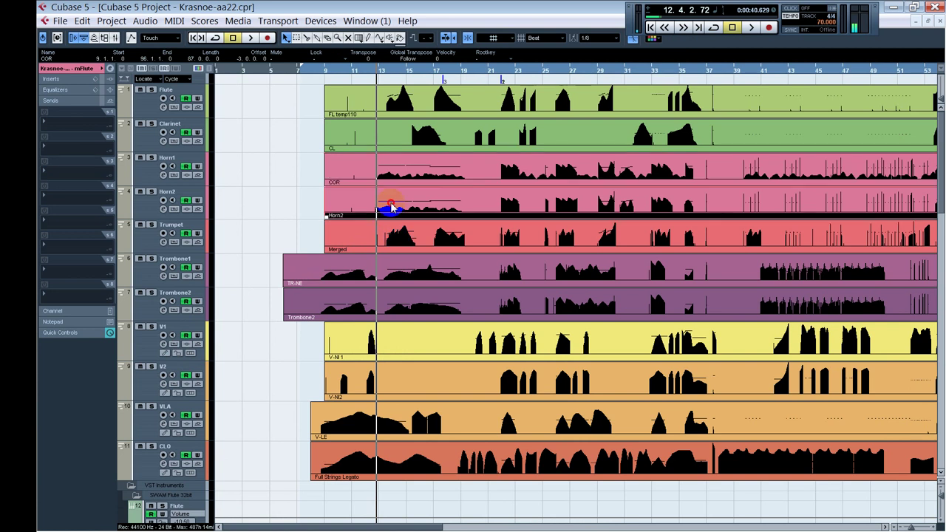
key("Return")
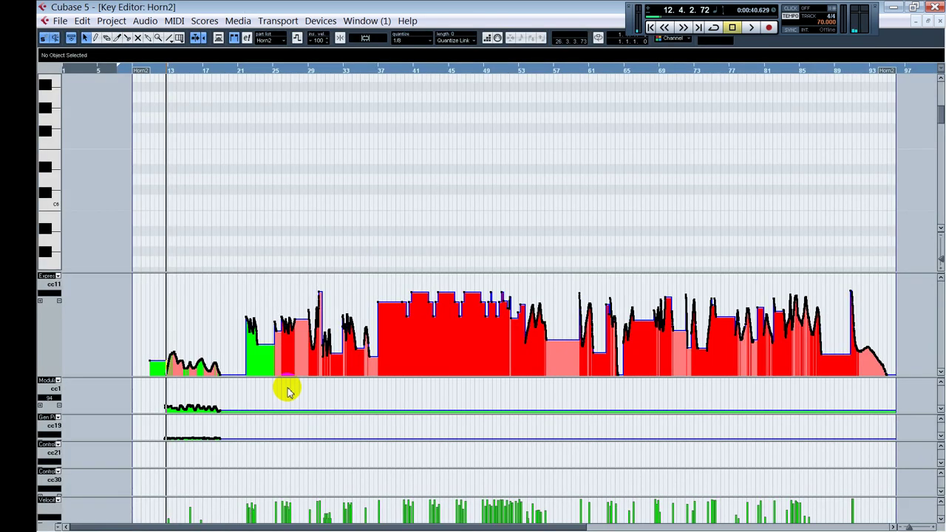
key("ctrl+v")
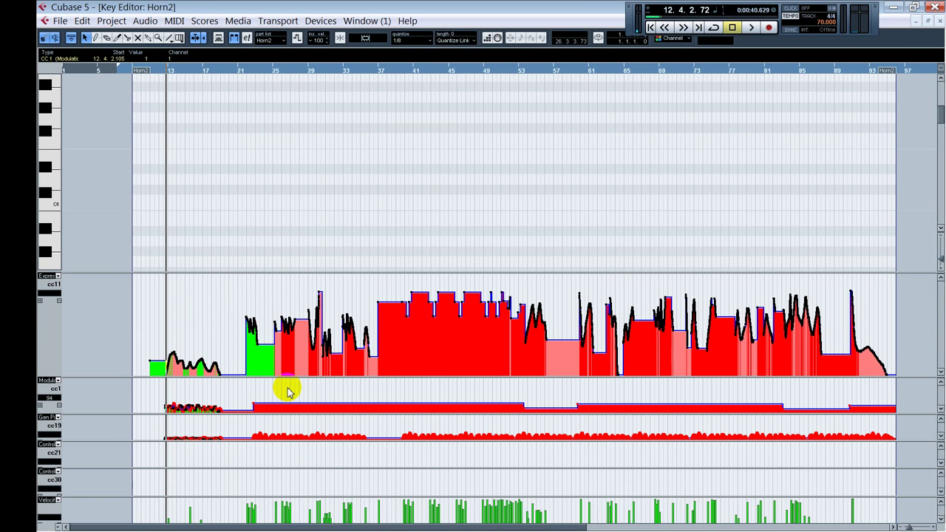
key("ctrl+z")
key("Return")
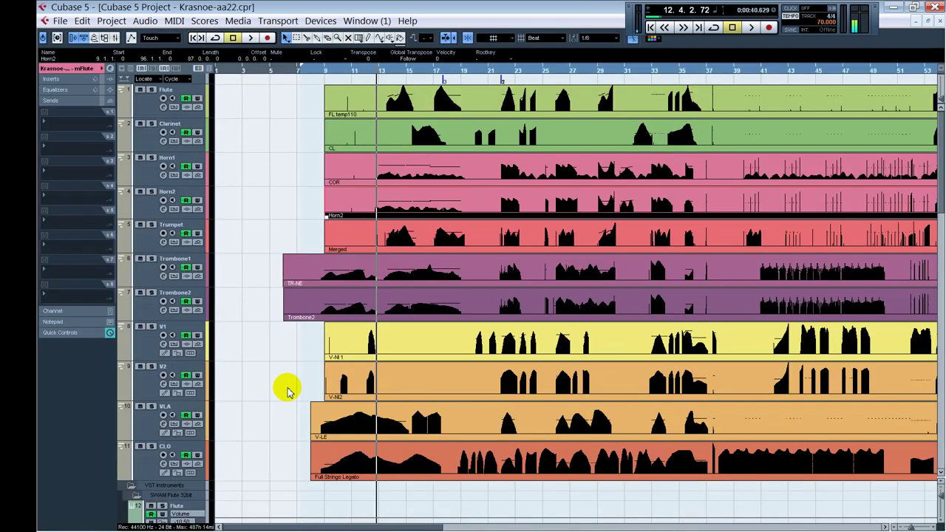
Copy the COR part's CC1 and CC19 data from bar 22.4 onward into the Horn2 part at the same position
double_click(379, 176)
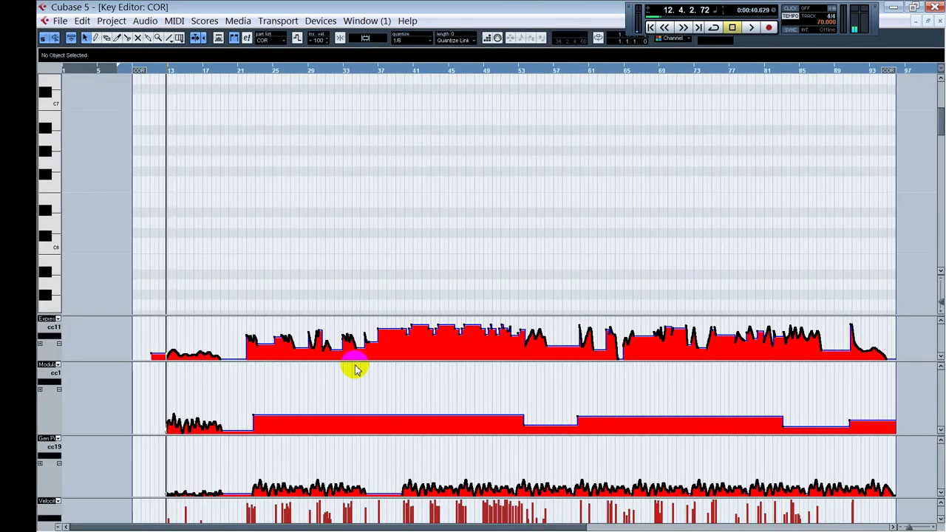
key("g")
key("g")
key("g")
key("g")
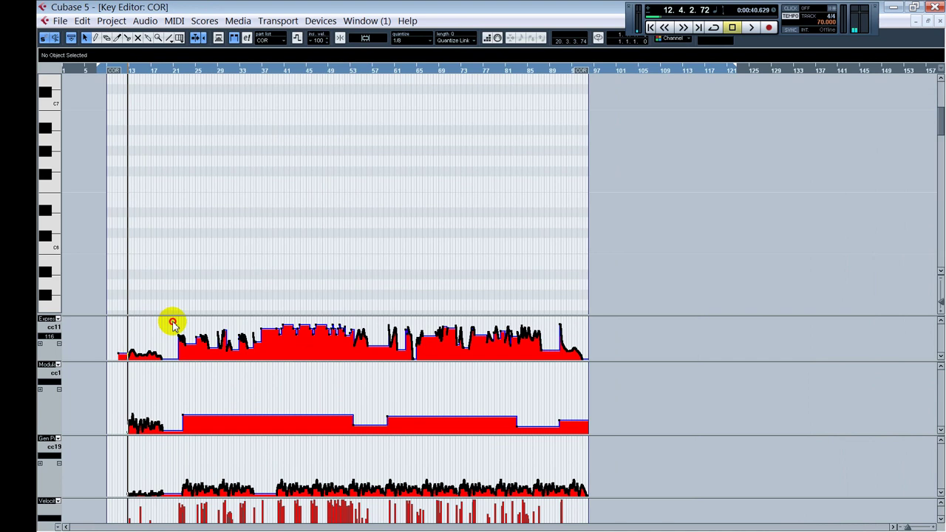
left_click_drag(173, 323, 264, 344)
left_click_drag(176, 407, 529, 431)
left_click_drag(178, 471, 606, 507)
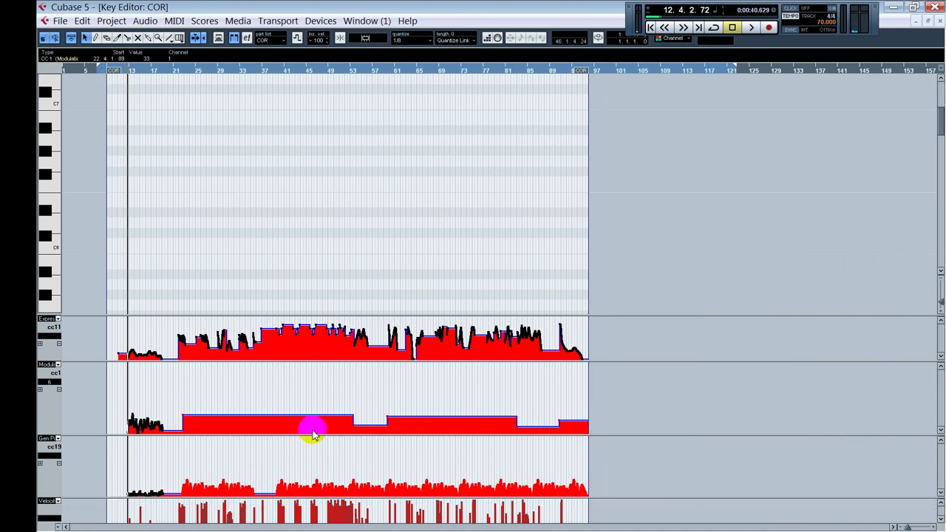
key("Escape")
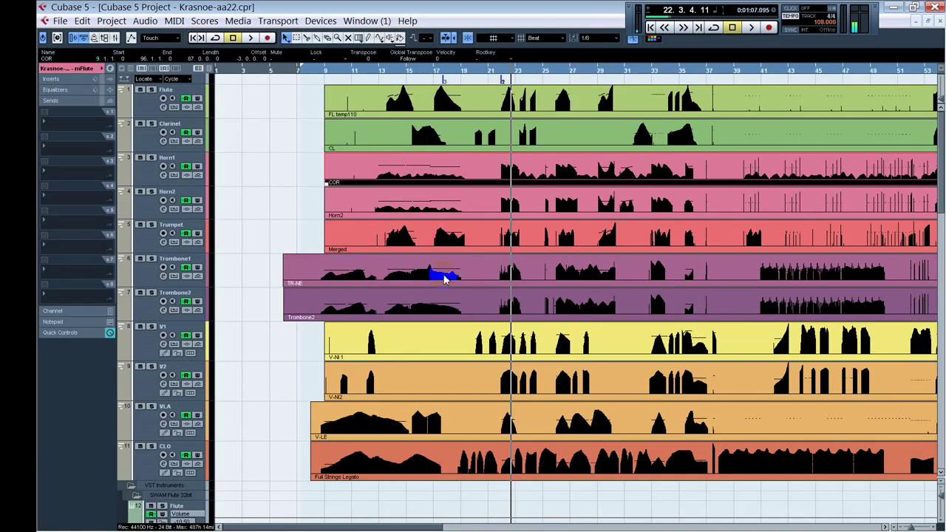
double_click(410, 208)
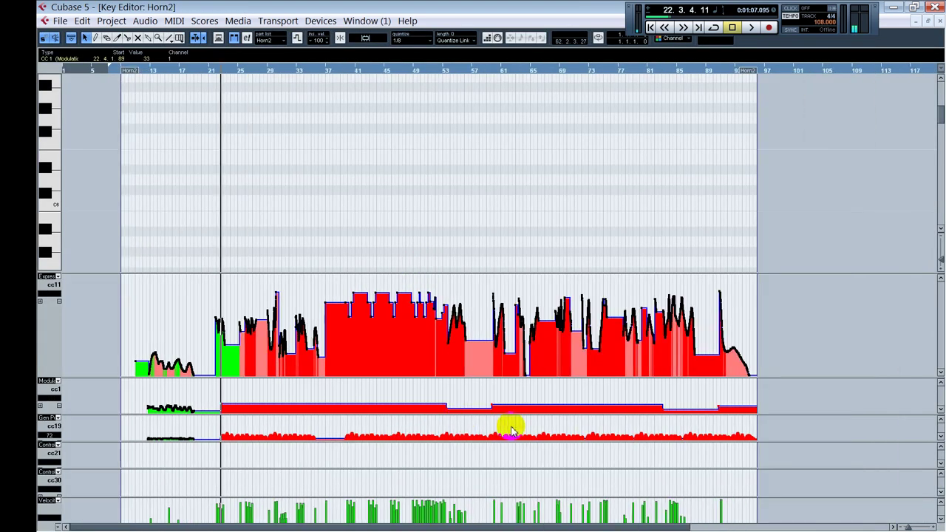
key("Escape")
Open the Trombone1 part TR-NE and play it back from around bar 77 to examine its notes and controller lanes
double_click(385, 267)
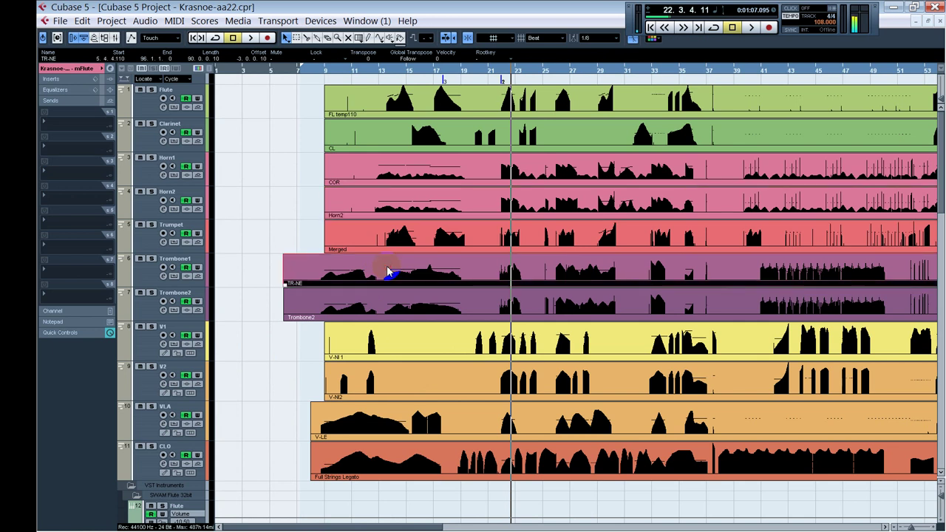
scroll(388, 230, "down", 6)
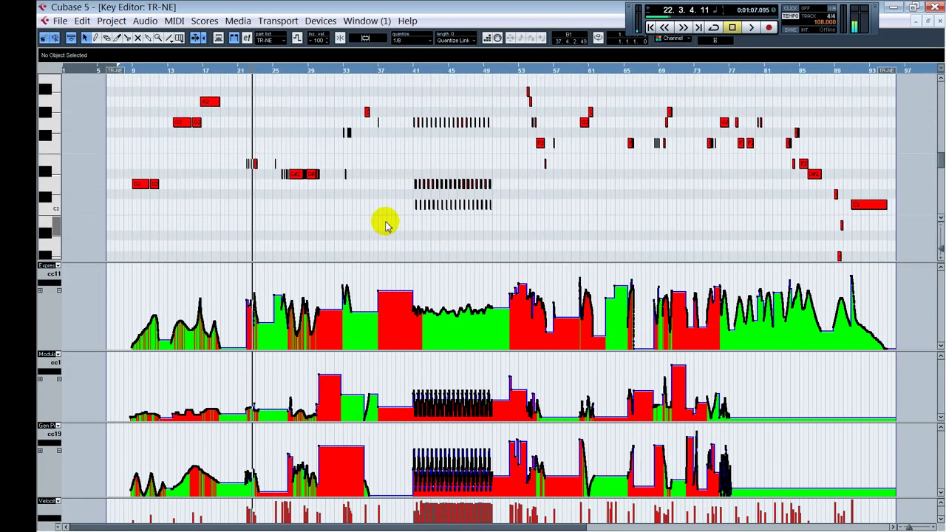
left_click(737, 226)
key("space")
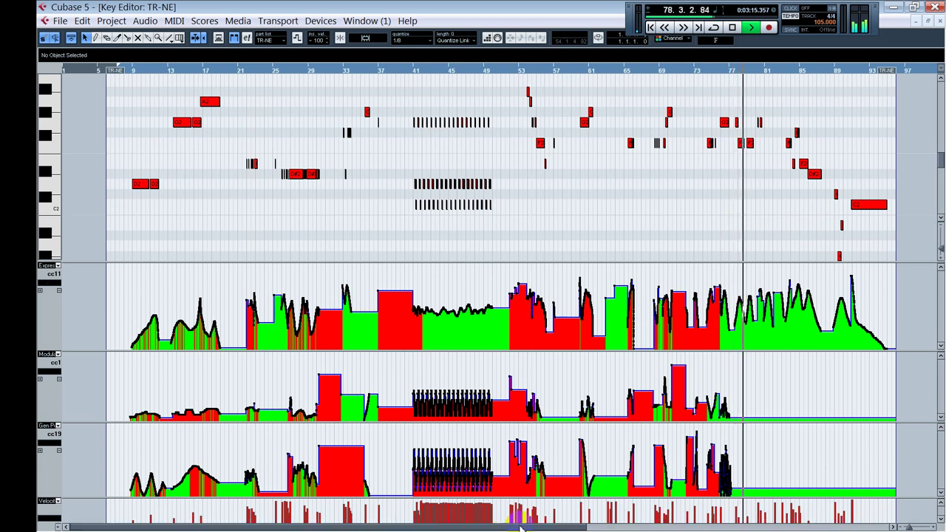
left_click_drag(520, 527, 635, 527)
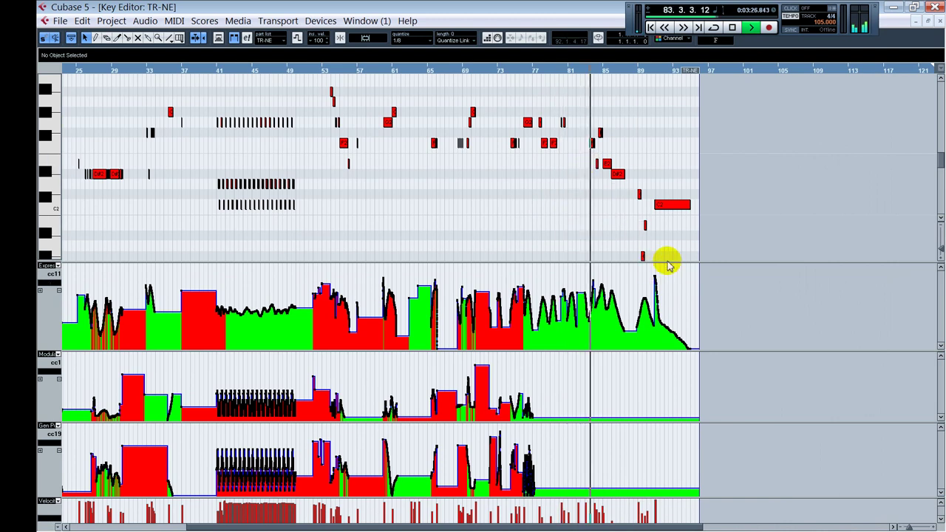
scroll(634, 201, "up", 3)
key("alt+Up")
key("alt+Up")
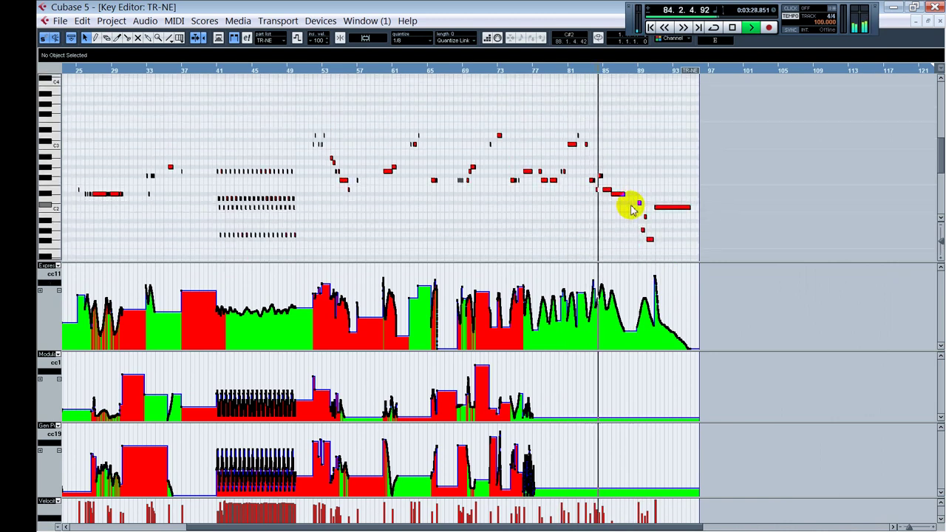
scroll(679, 220, "down", 5)
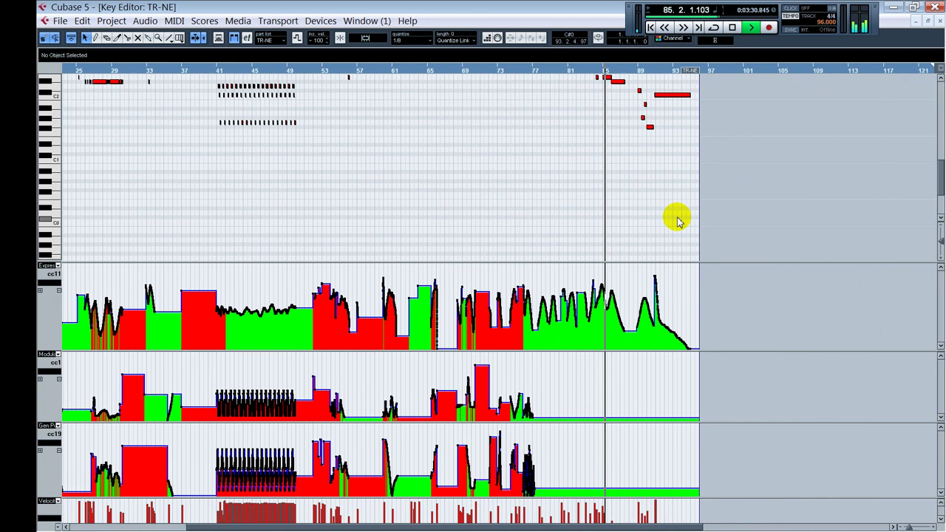
scroll(678, 220, "up", 3)
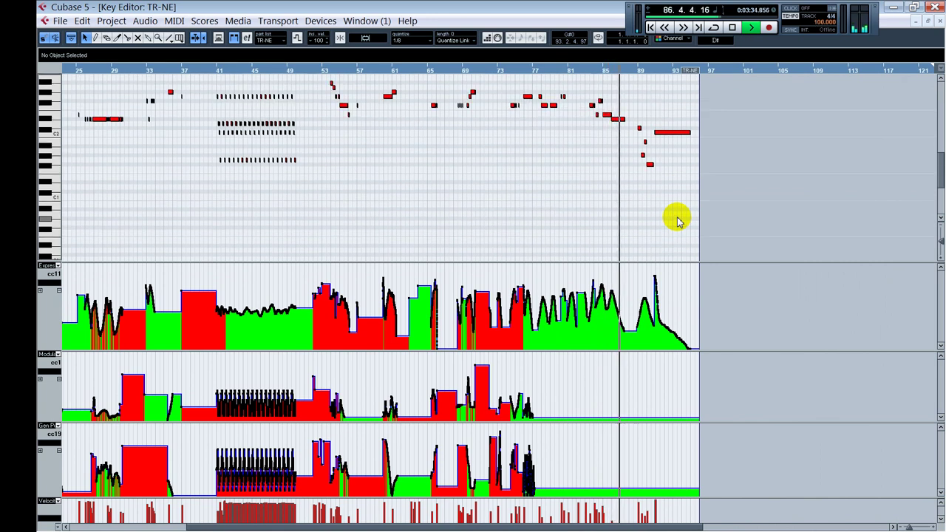
key("space")
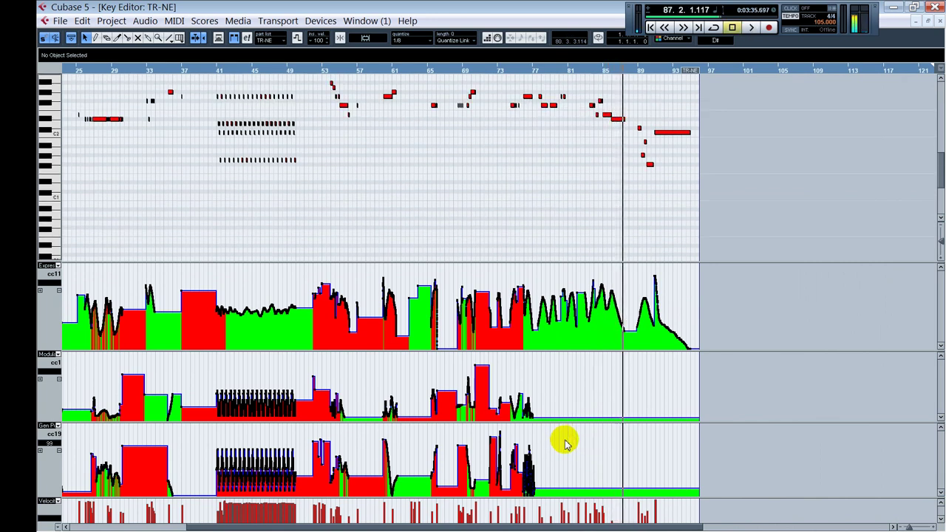
Draw a gentle low wave in the TR-NE part's CC19 lane from about bar 78 to the part's end
right_click(569, 467)
left_click(575, 465)
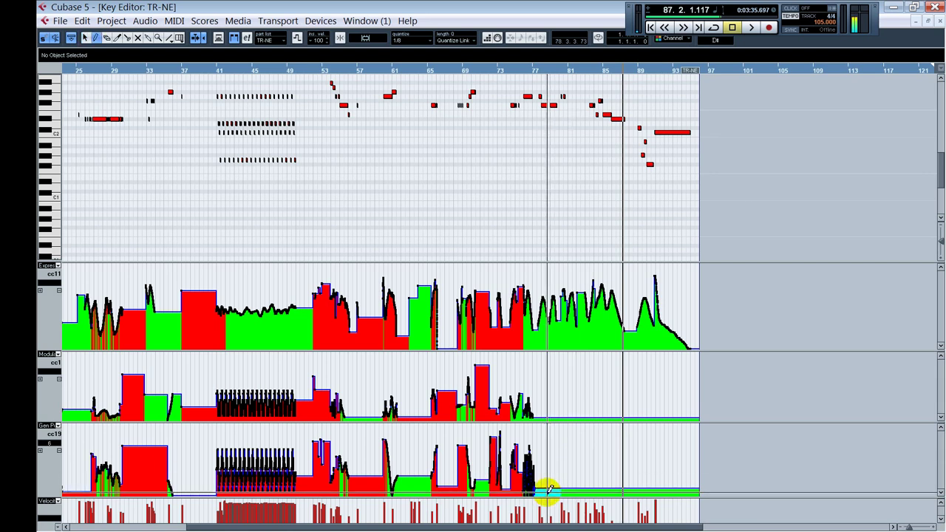
mouse_move(545, 487)
left_mouse_down()
mouse_move(593, 492)
mouse_move(610, 481)
mouse_move(700, 496)
left_mouse_up()
right_click(709, 469)
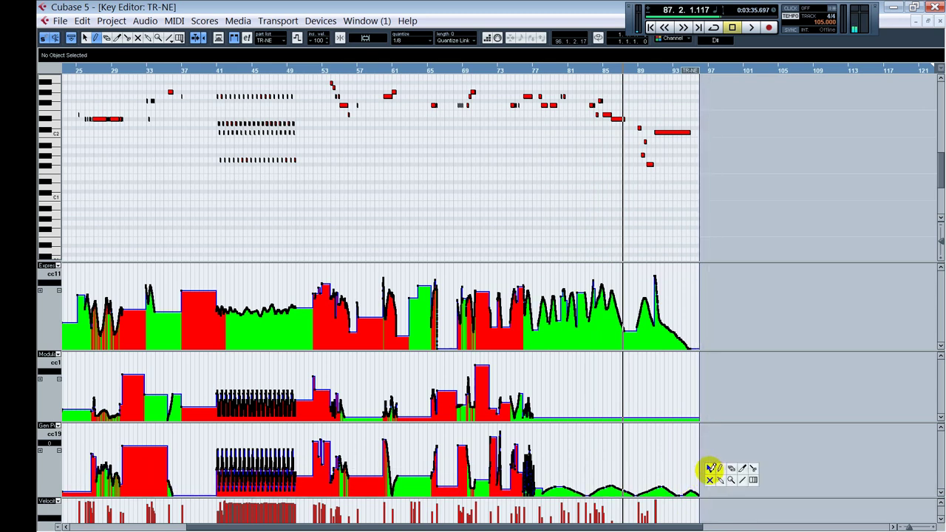
left_click(711, 471)
Audition the TR-NE part from bar 87 with the drawn CC19 curve and return to the project arrangement
key("space")
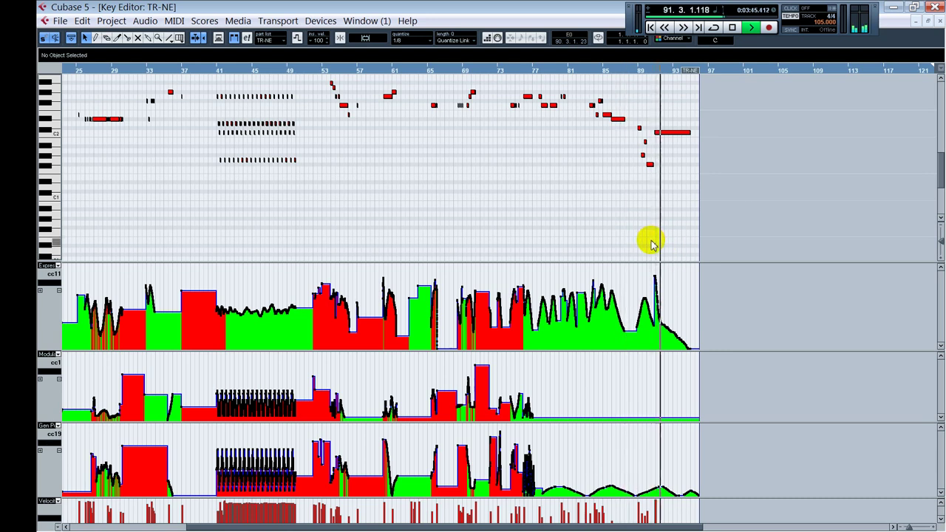
key("Return")
key("space")
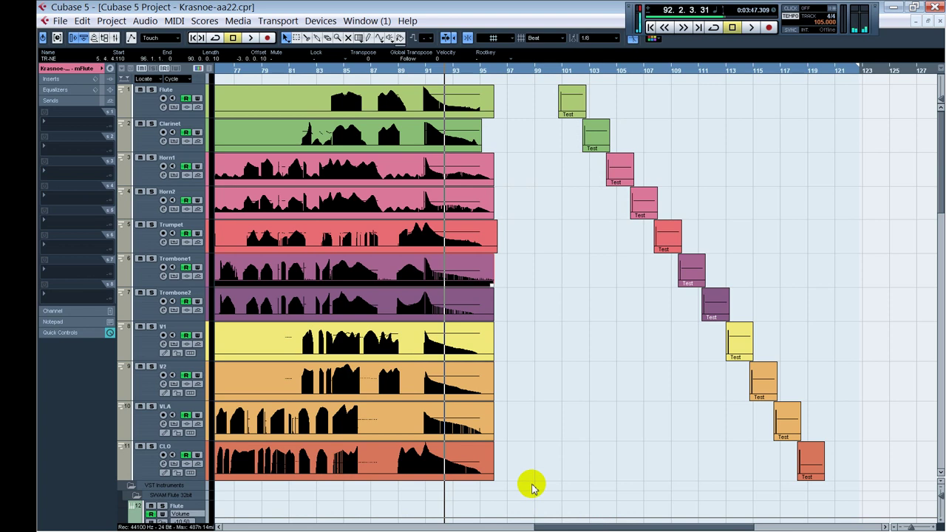
Enlarge the Trombone2 part's CC1 and CC19 lanes and draw a low CC19 curve from about bar 77 to the part's end
double_click(424, 309)
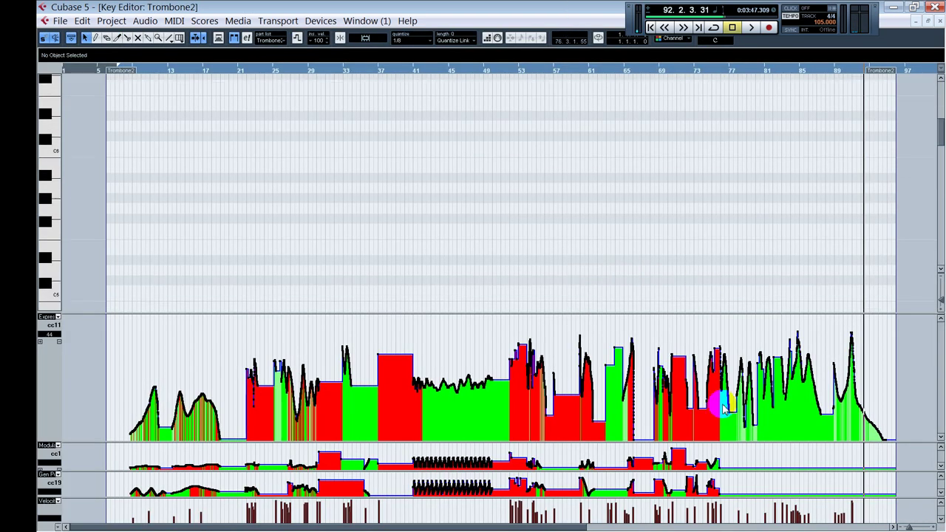
left_click_drag(738, 441, 739, 405)
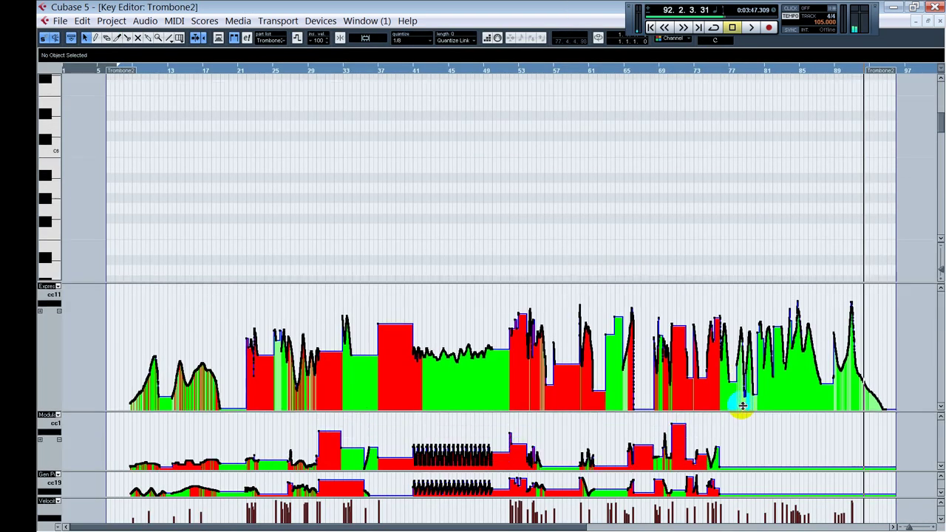
left_click_drag(737, 470, 739, 433)
right_click(748, 461)
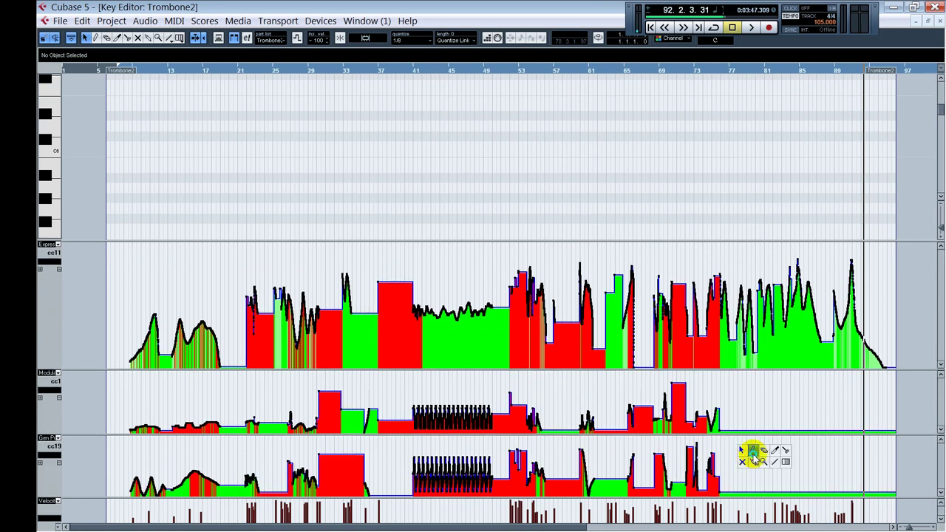
left_click(752, 451)
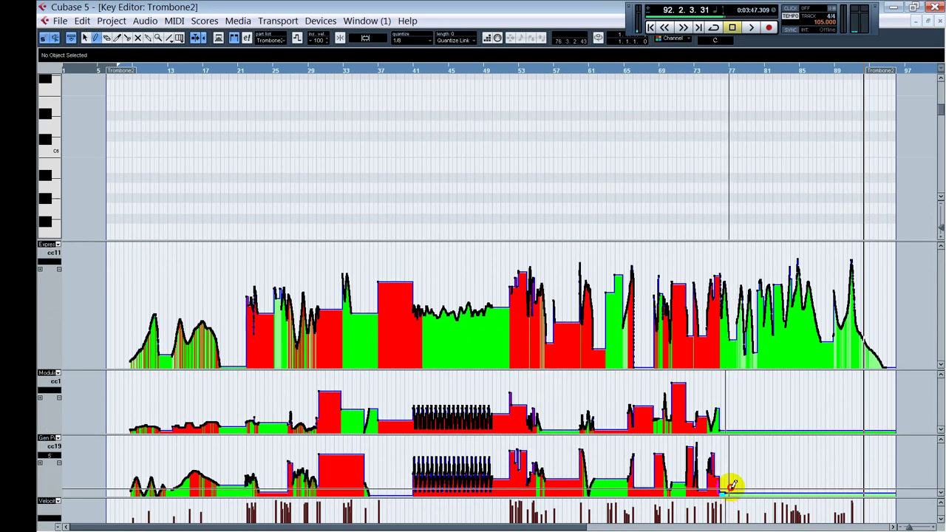
mouse_move(731, 485)
left_mouse_down()
mouse_move(802, 483)
mouse_move(815, 492)
mouse_move(825, 481)
mouse_move(842, 492)
mouse_move(862, 481)
mouse_move(895, 496)
left_mouse_up()
key("Return")
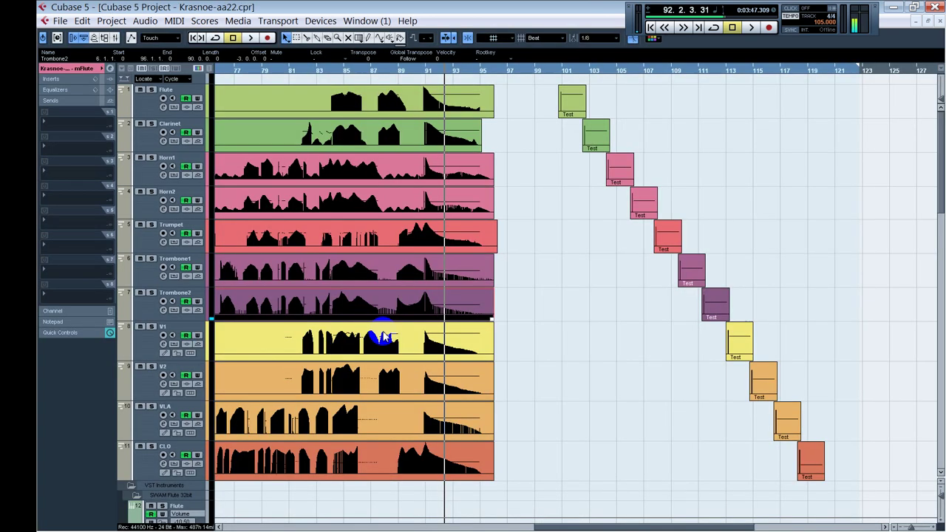
Show the whole arrangement and open the Kontakt instrument of the V1 track, placed clear of the track list
key("g")
key("g")
key("g")
key("g")
key("g")
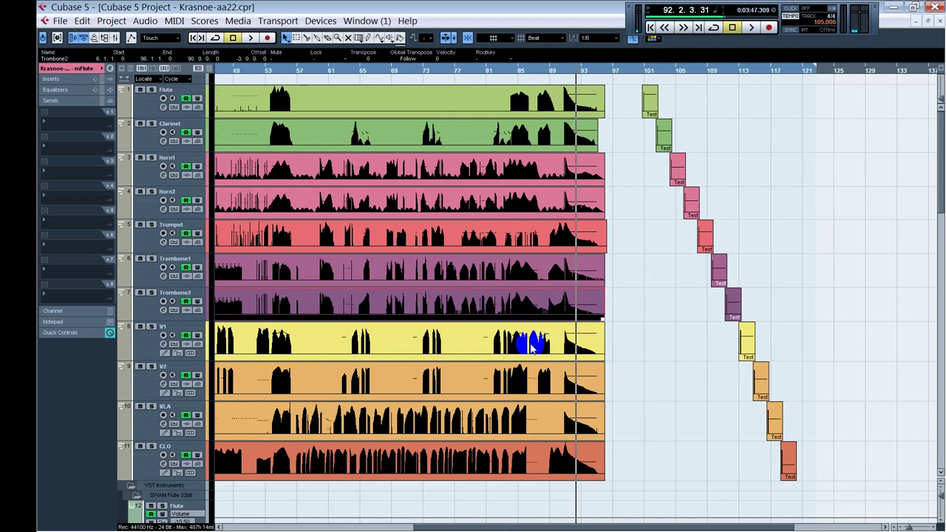
key("g")
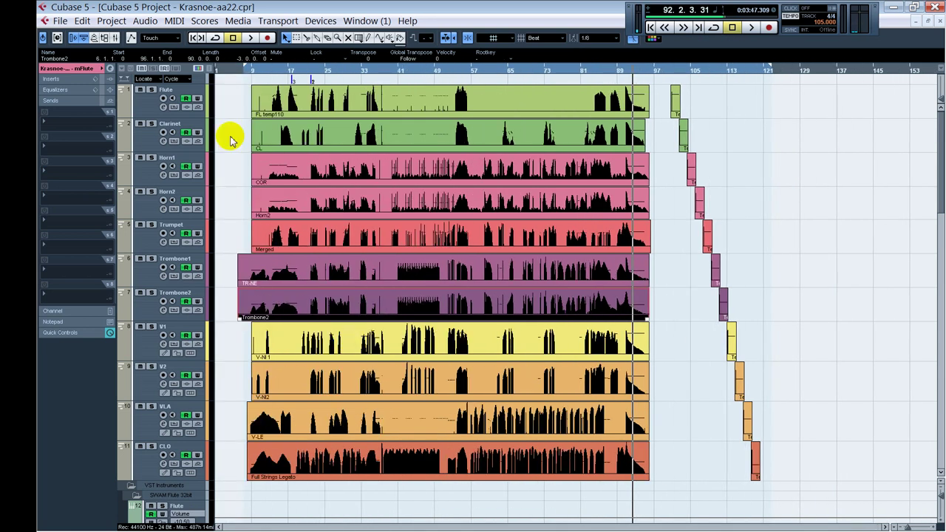
left_click(144, 277)
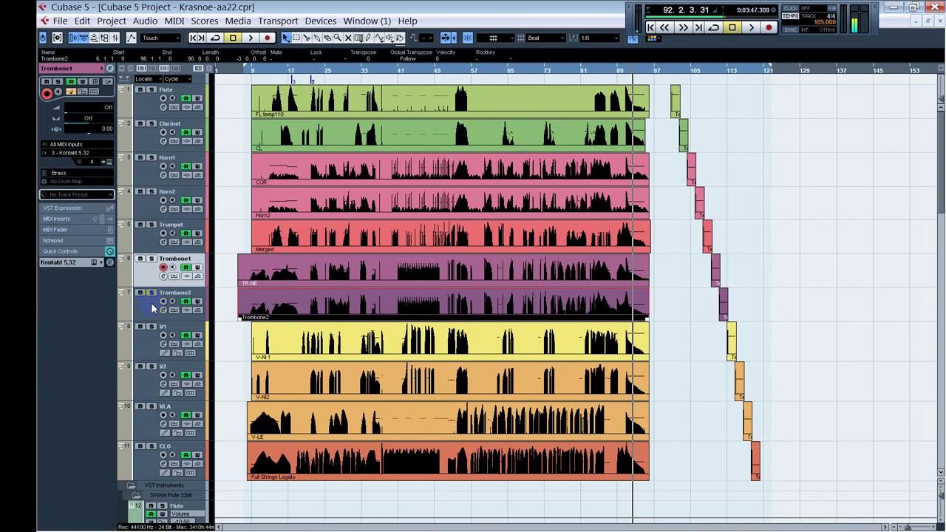
left_click(144, 341)
left_click(170, 352)
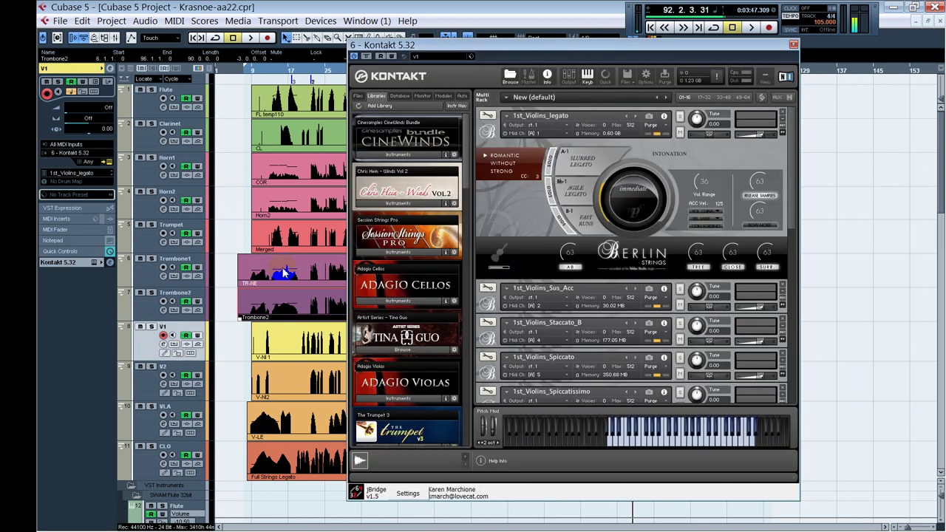
left_click_drag(518, 48, 502, 56)
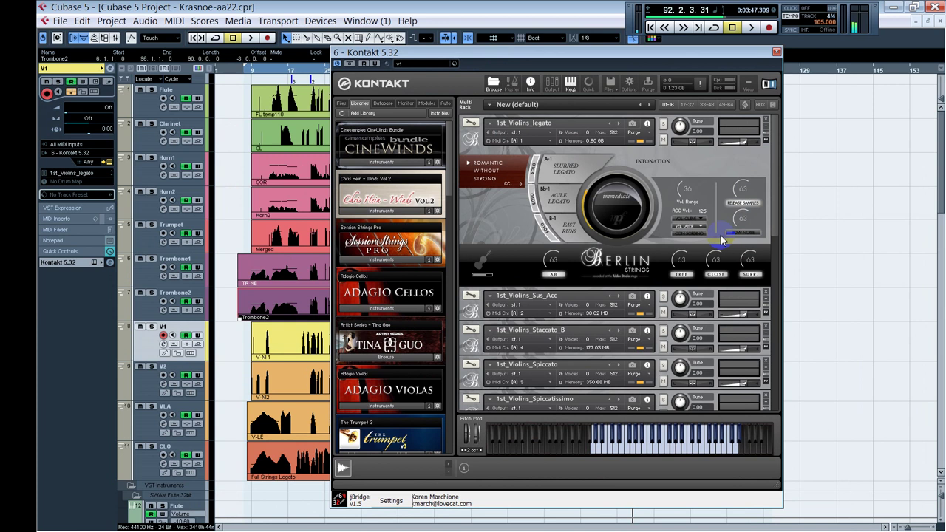
Examine the Velocity and bow noise settings of the 1st Violins Spiccato and Spiccatissimo patches
left_click(470, 139)
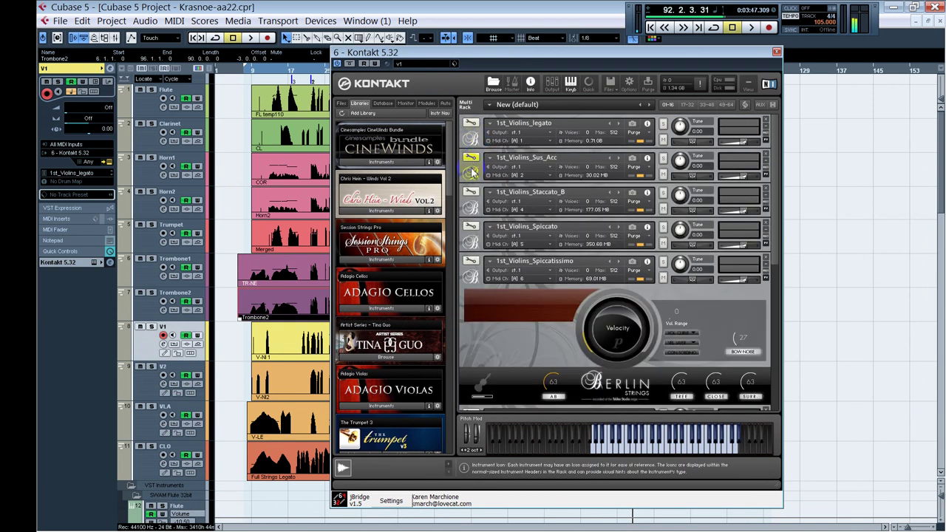
left_click(471, 177)
left_click(471, 177)
left_click(468, 243)
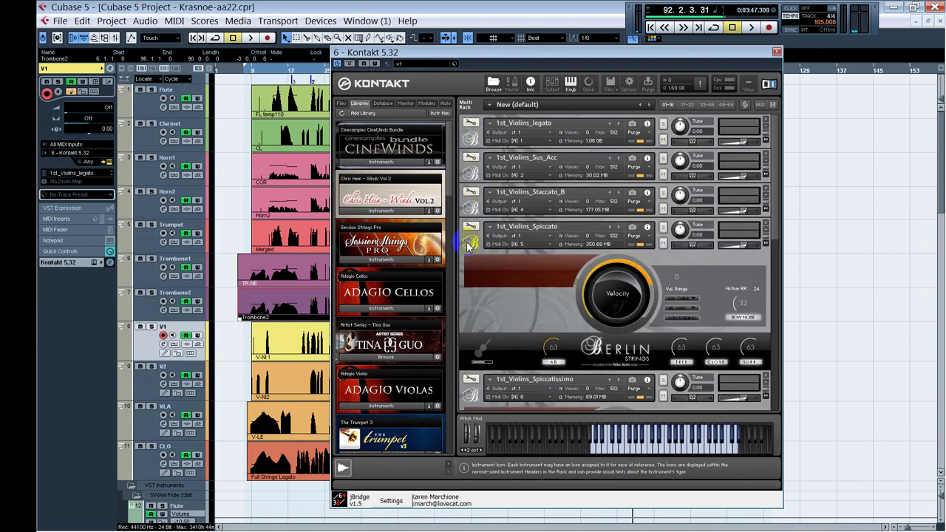
left_click(467, 244)
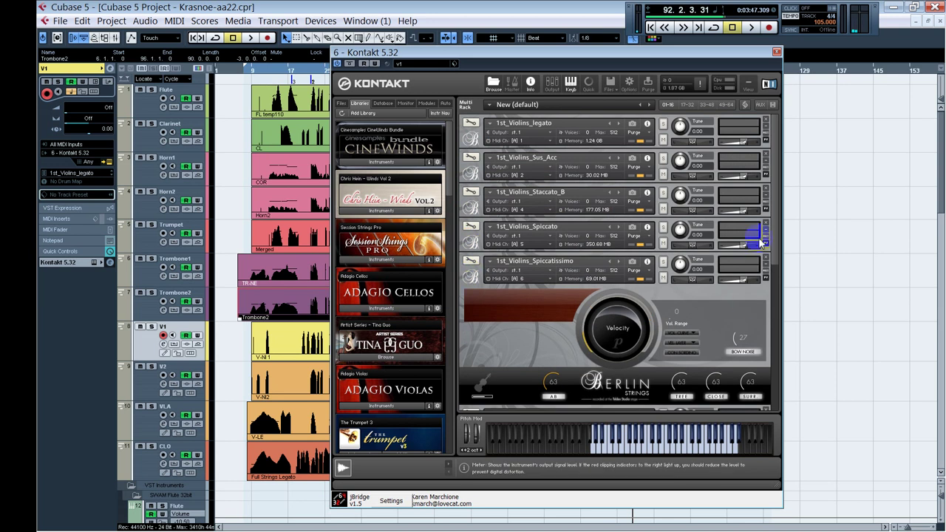
left_click_drag(776, 236, 769, 116)
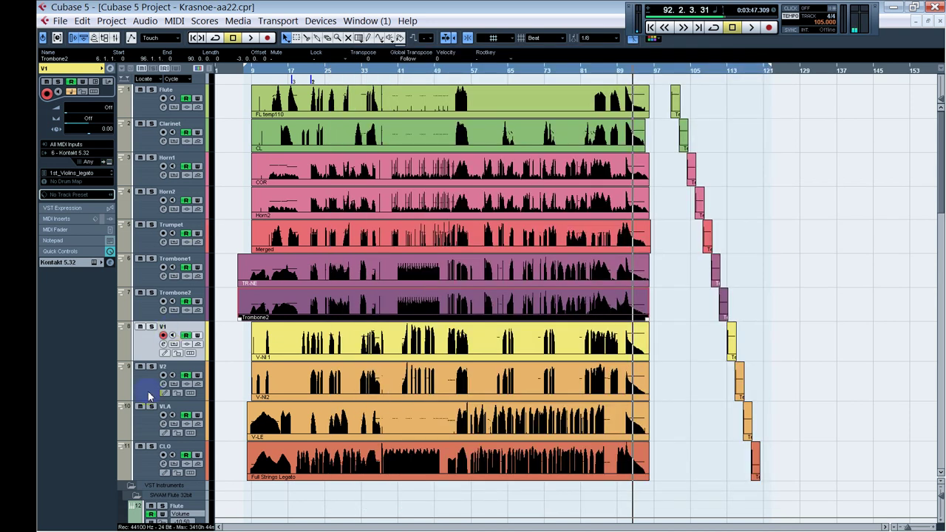
Open the V2 track's Kontakt instrument and set the bow noise of V1's 1st_Violins_legato patch to 36
left_click(151, 399)
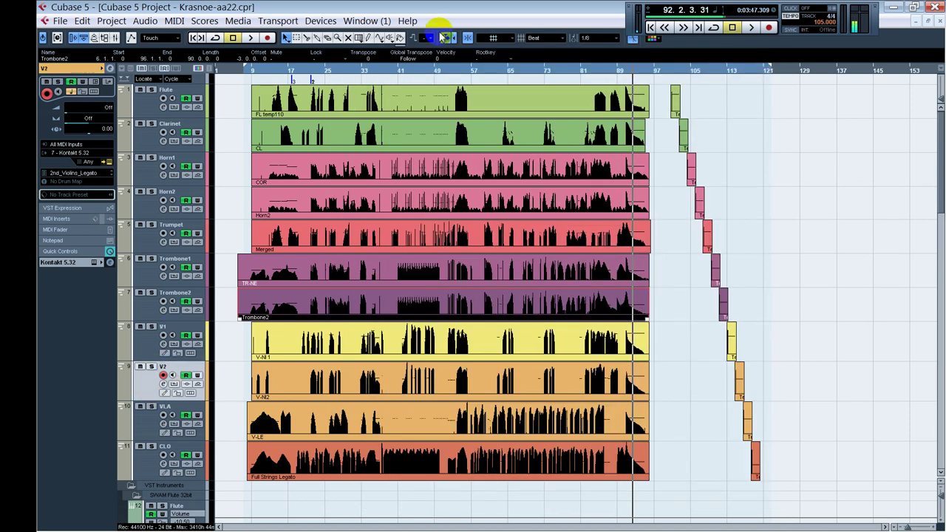
left_click_drag(556, 2, 572, 58)
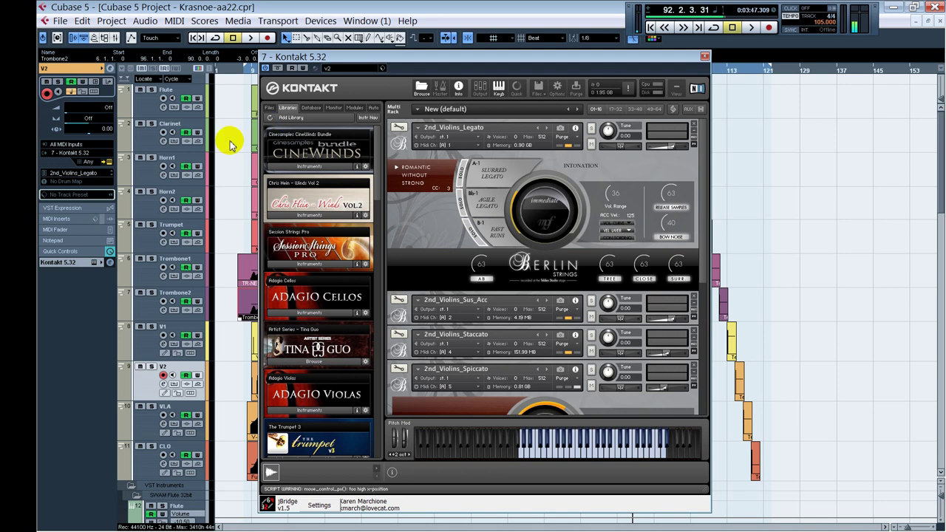
left_click(163, 343)
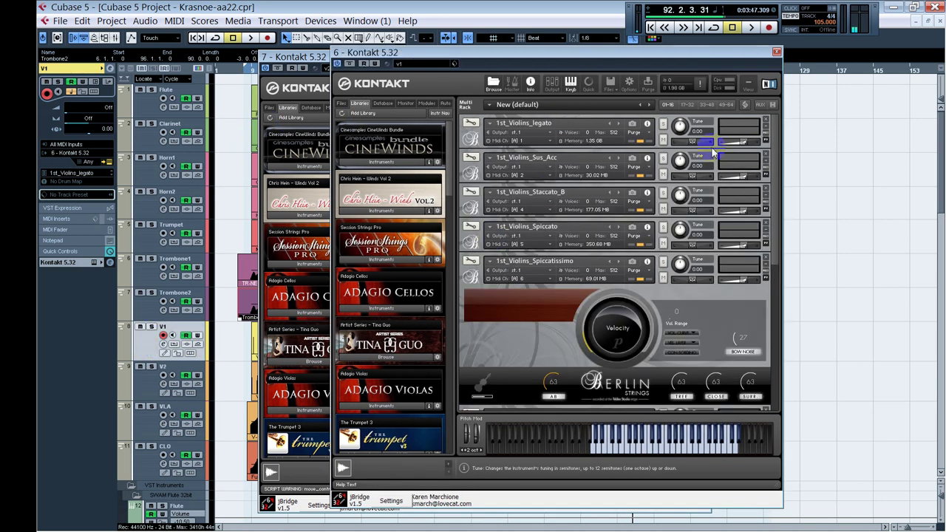
left_click(470, 139)
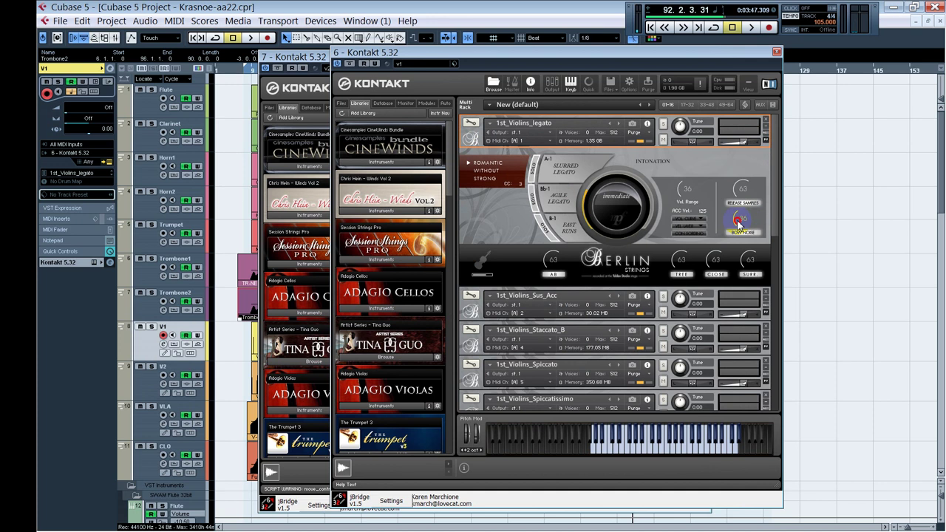
left_click(777, 52)
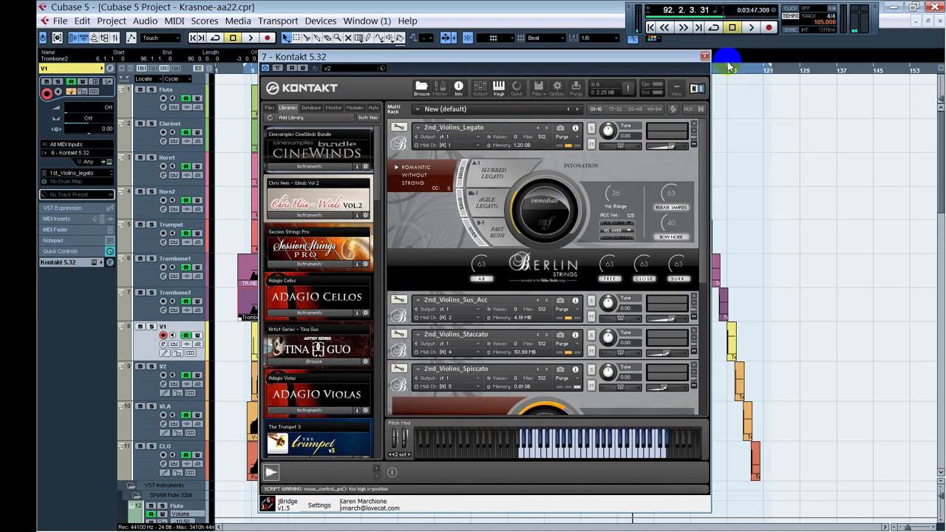
Examine the 2nd Violins Staccato, Spiccato and Tremolo patch settings in V2's Kontakt and close the instrument
scroll(700, 240, "down", 3)
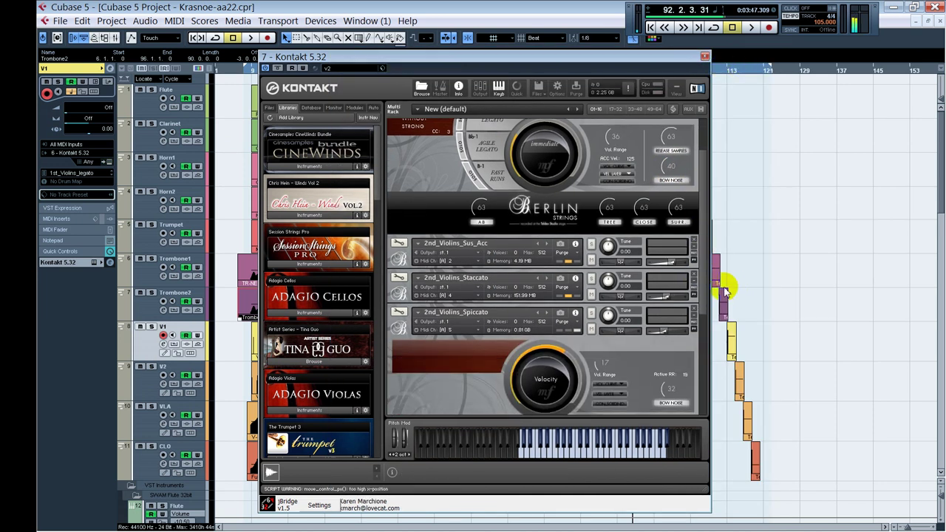
left_click(399, 293)
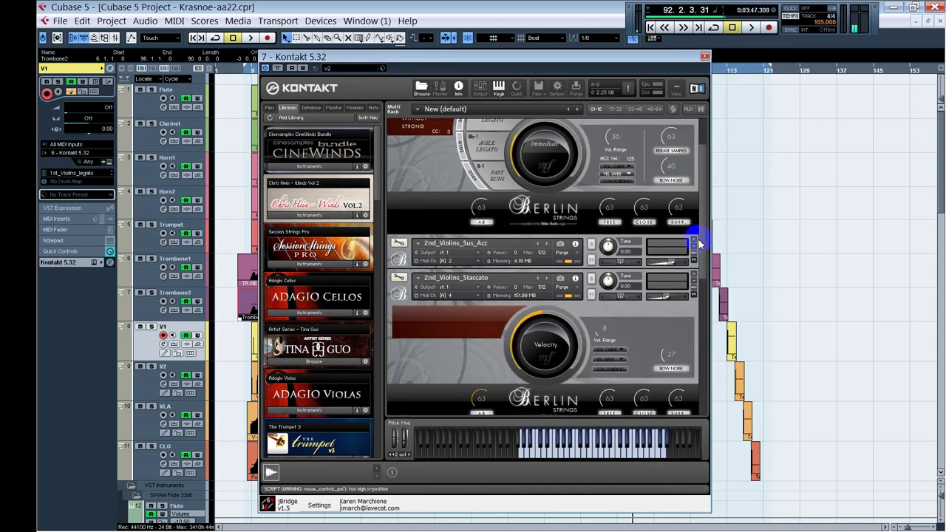
scroll(701, 244, "down", 6)
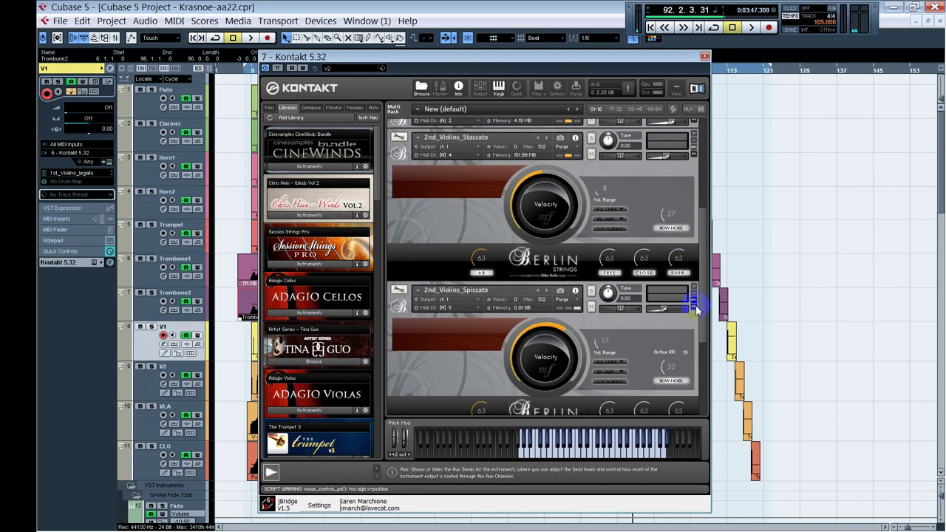
scroll(699, 355, "down", 6)
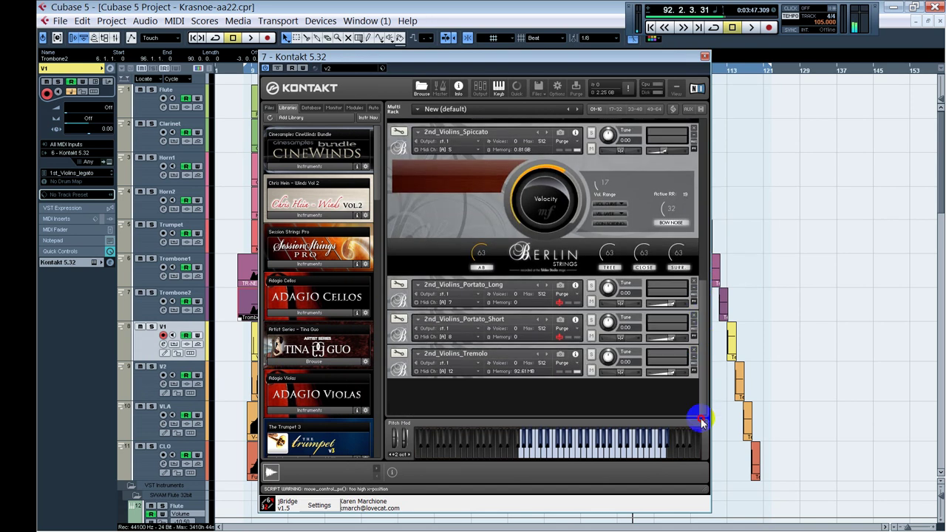
left_click(399, 368)
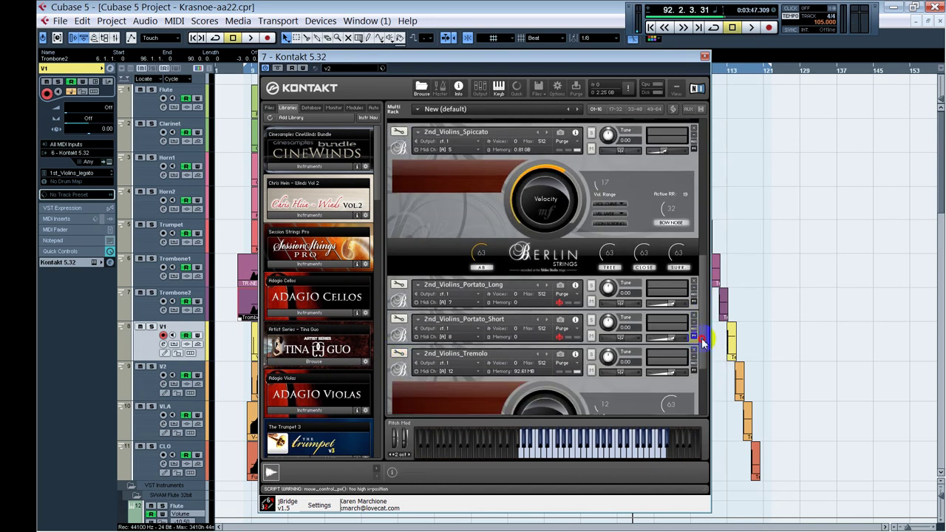
left_click_drag(702, 341, 705, 380)
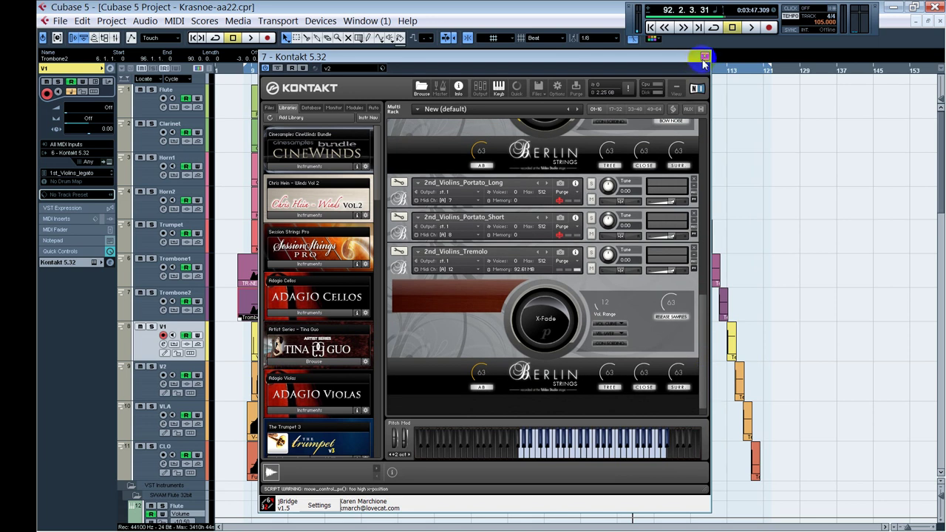
left_click(243, 370)
Open the VLA track's Kontakt instrument, examine its Legato, Staccato and Tremolo patch settings, and close it
left_click(285, 423)
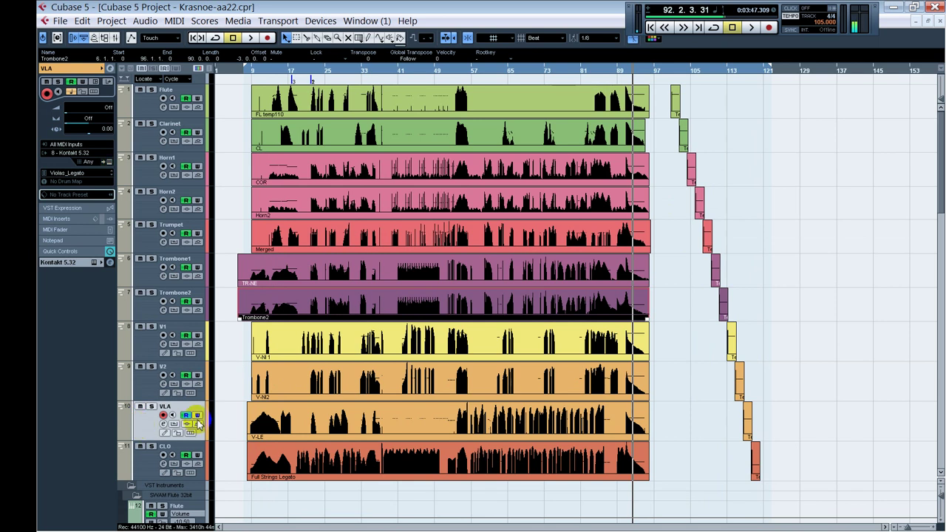
left_click_drag(569, 0, 586, 51)
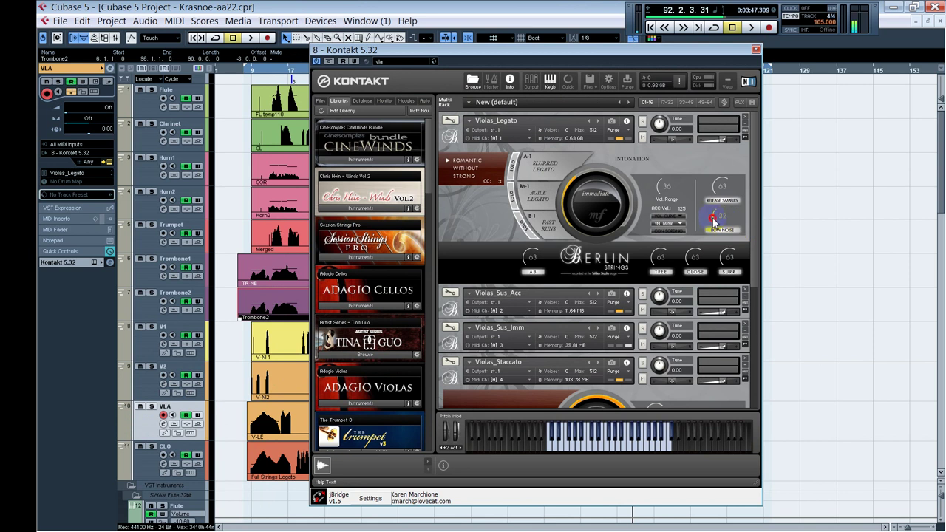
scroll(754, 228, "down", 2)
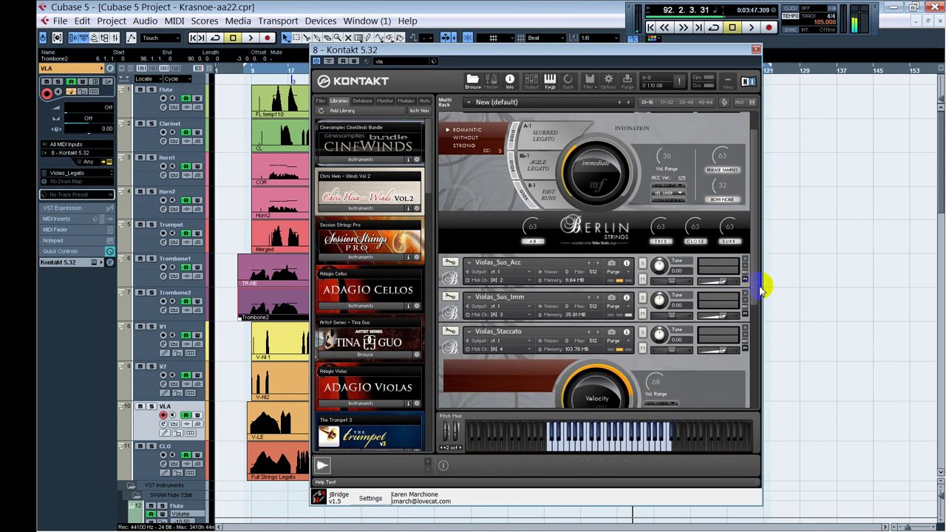
left_click_drag(754, 269, 747, 329)
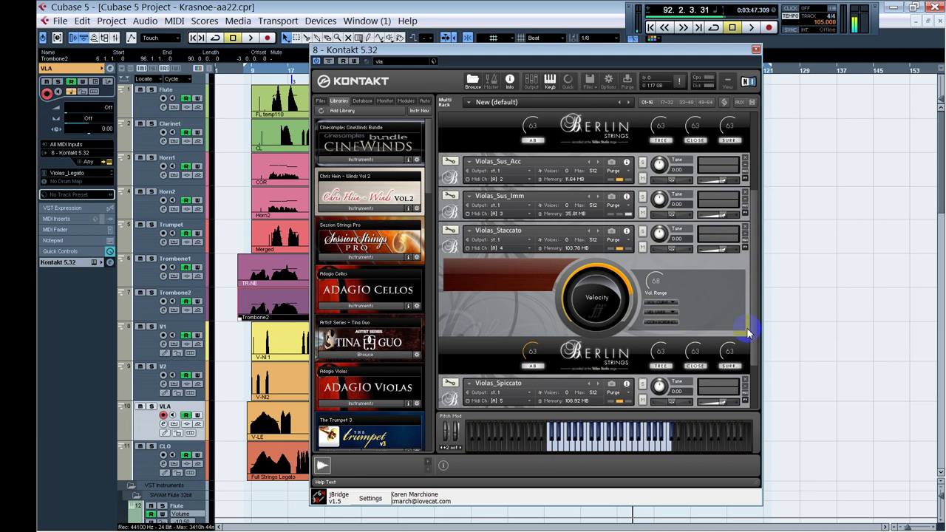
scroll(752, 314, "down", 3)
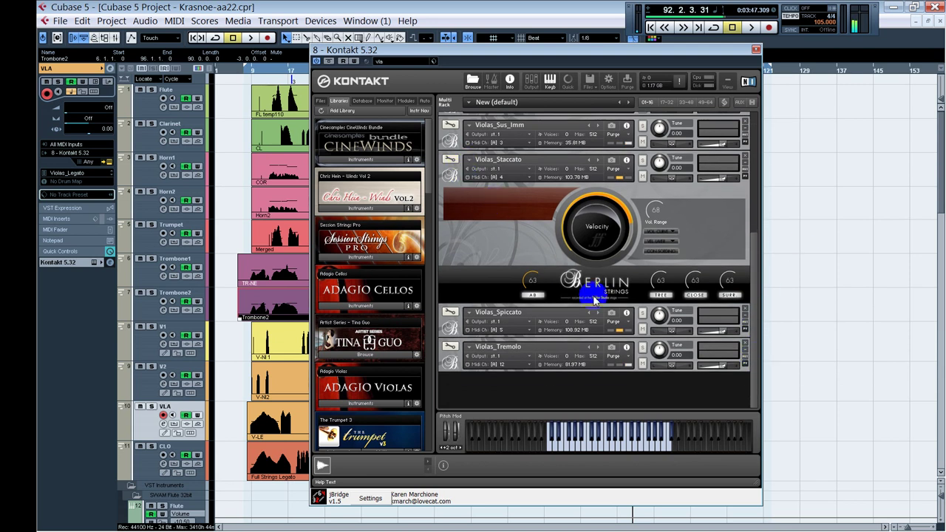
left_click(447, 366)
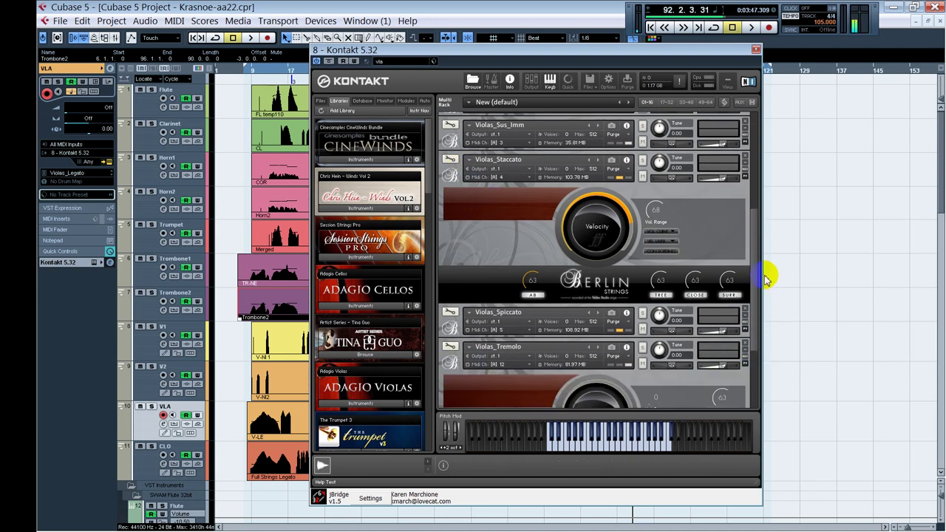
left_click_drag(755, 275, 757, 48)
left_click(756, 49)
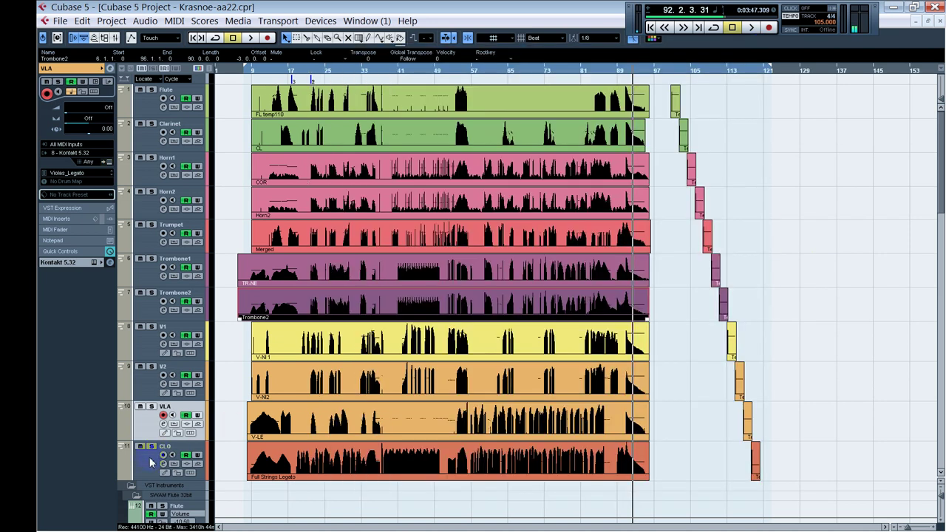
Open the CLO track's Kontakt instrument, expand the Celli_Staccato patch and enable its bow noise at 32
left_click(148, 461)
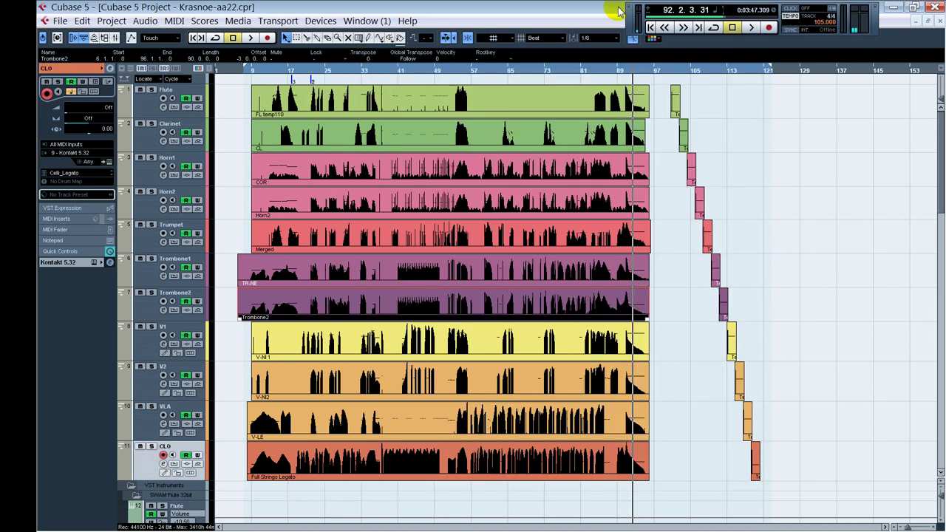
left_click_drag(615, 0, 582, 42)
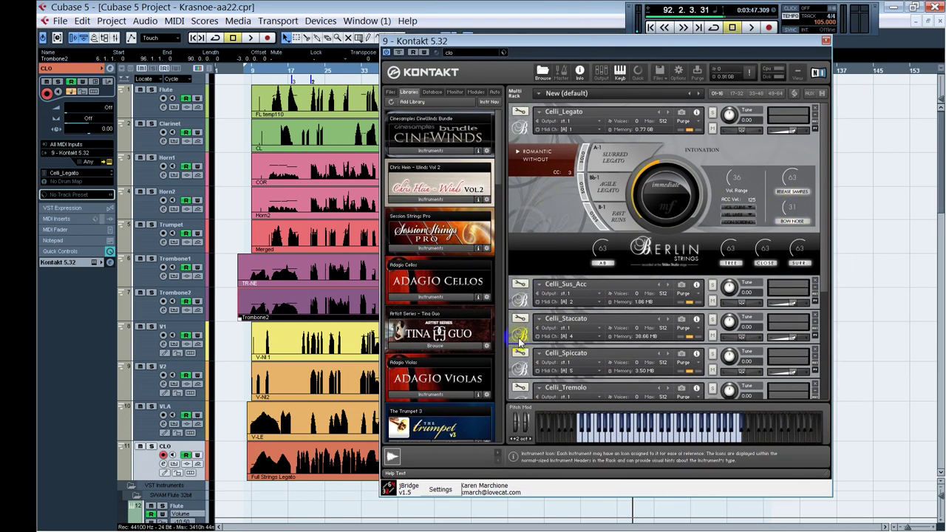
left_click(521, 332)
left_click_drag(818, 249, 822, 299)
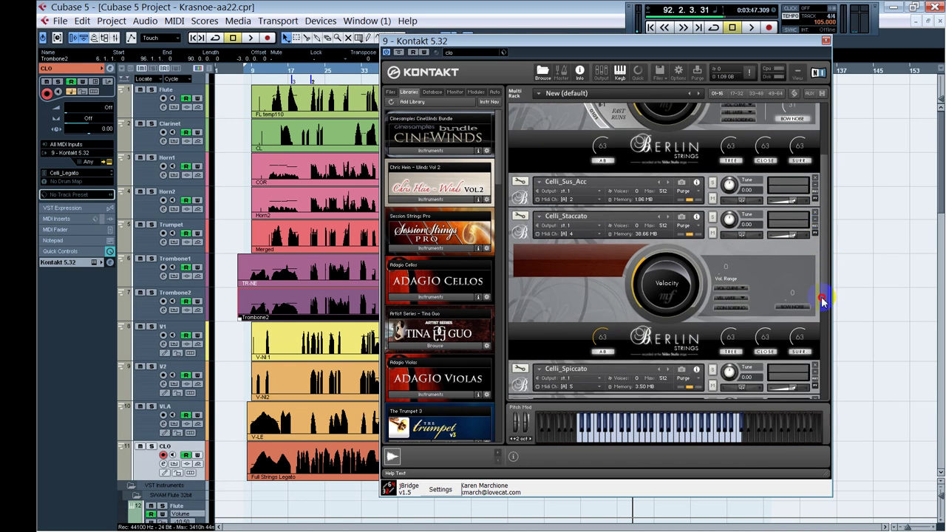
left_click(793, 308)
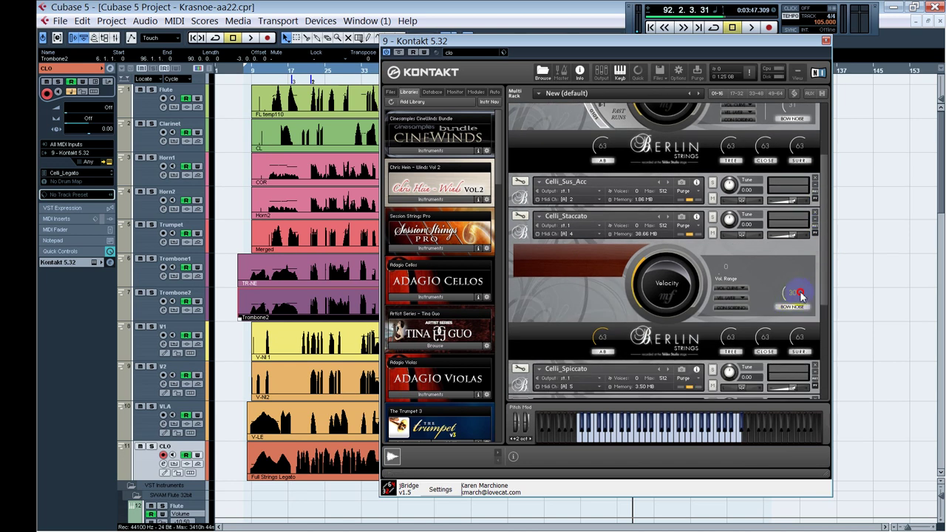
Expand the Celli_Spiccato patch, enable and raise its bow noise, and close the CLO Kontakt instrument
scroll(819, 287, "down", 1)
left_click(521, 350)
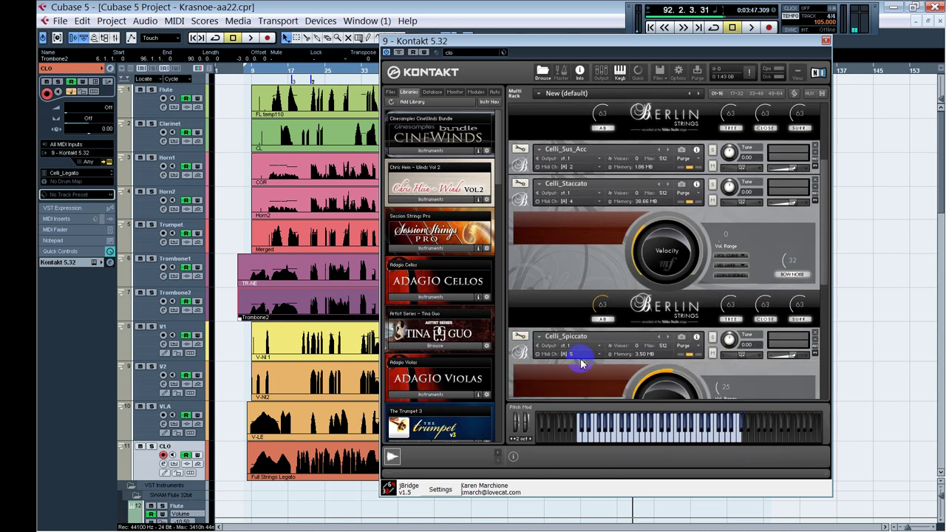
scroll(836, 272, "down", 3)
left_click(799, 313)
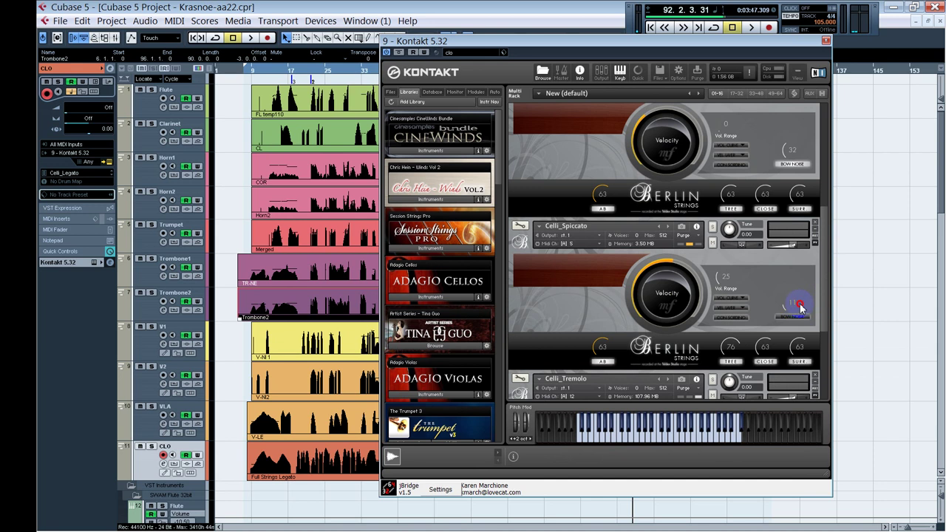
left_click(825, 41)
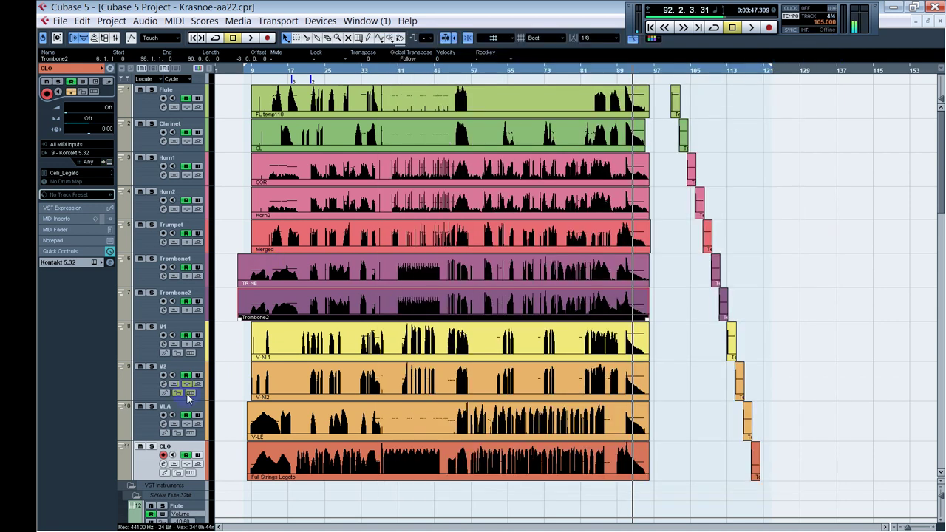
Solo the V1, V2, VLA and CLO tracks and listen to the string section from bar 9
left_click(152, 326)
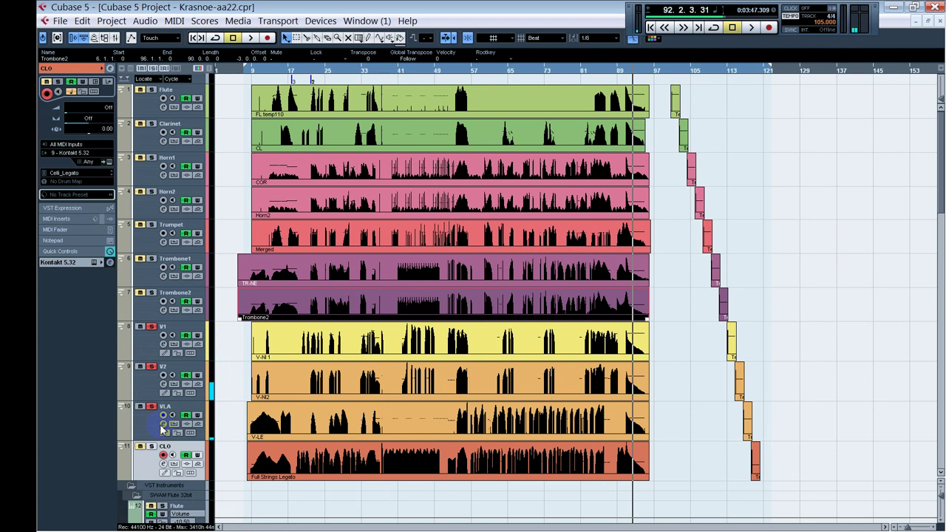
left_click(152, 448)
left_click(246, 376)
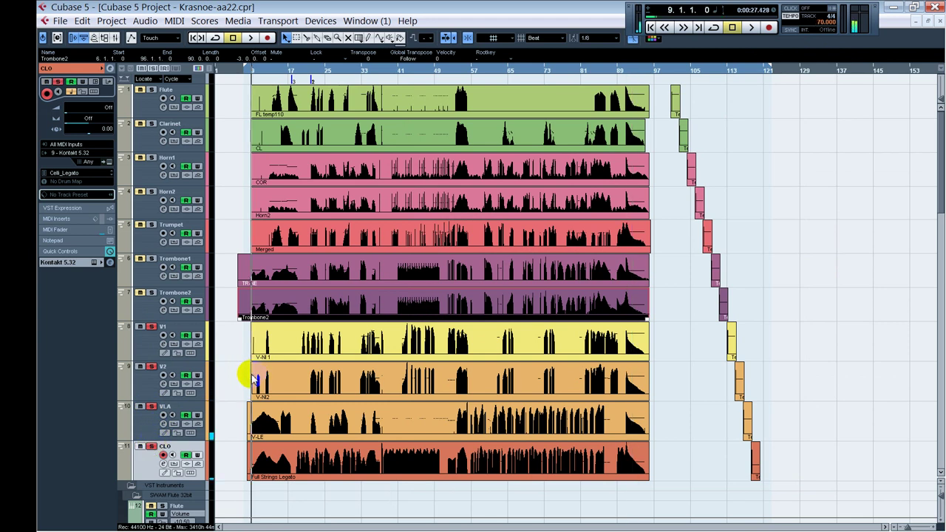
key("space")
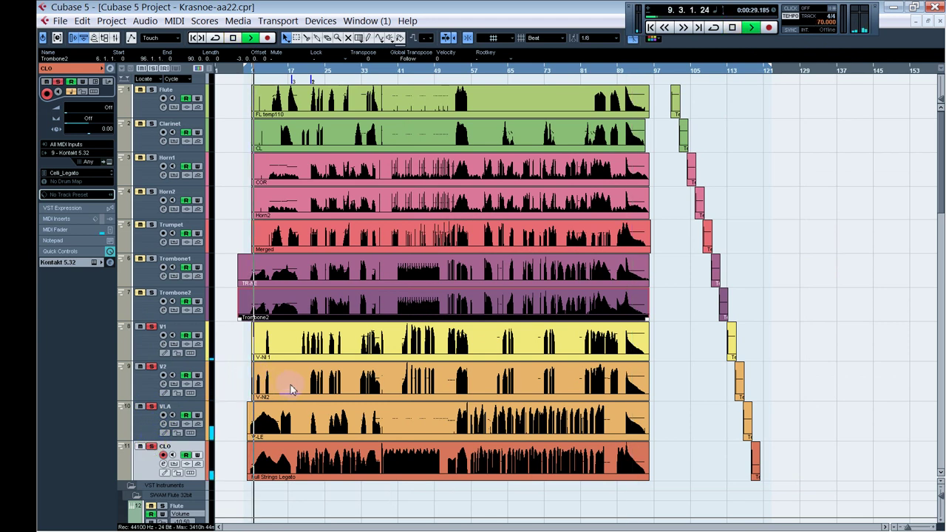
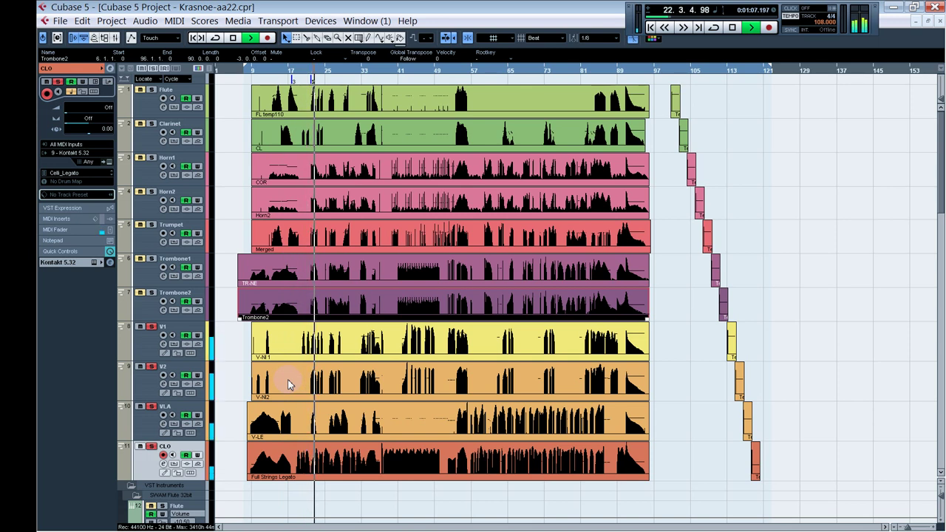
key("space")
left_click(251, 72)
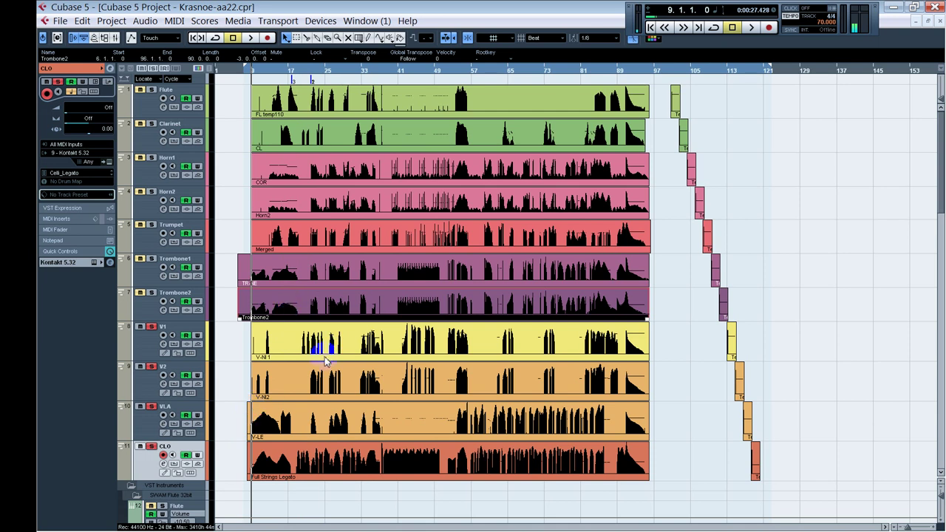
left_click(244, 344)
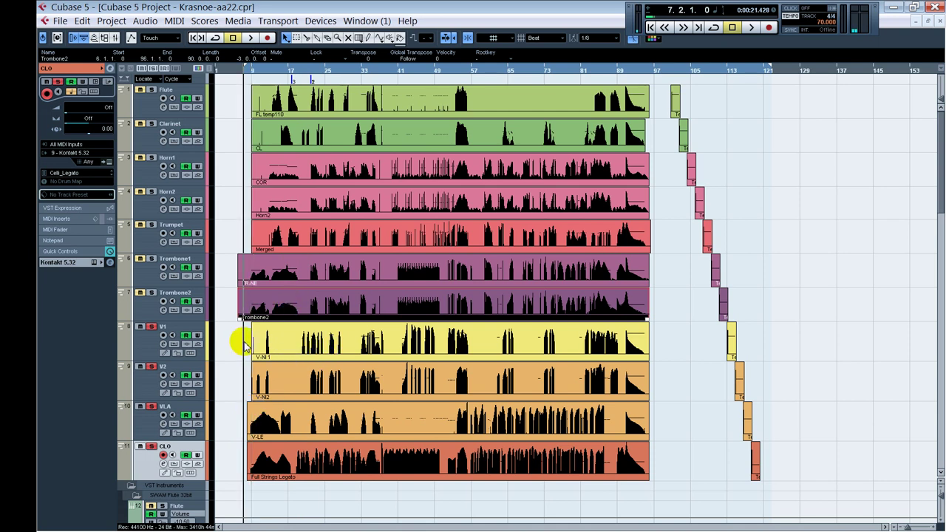
Open the V2 track's Kontakt instrument, collapse its expanded patches to view the full articulation list, and close it
left_click(150, 392)
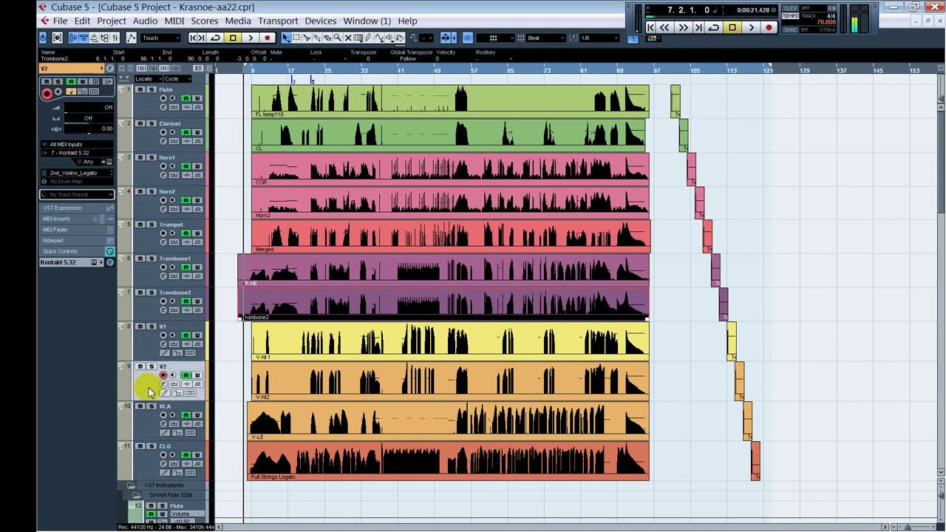
left_click(109, 163)
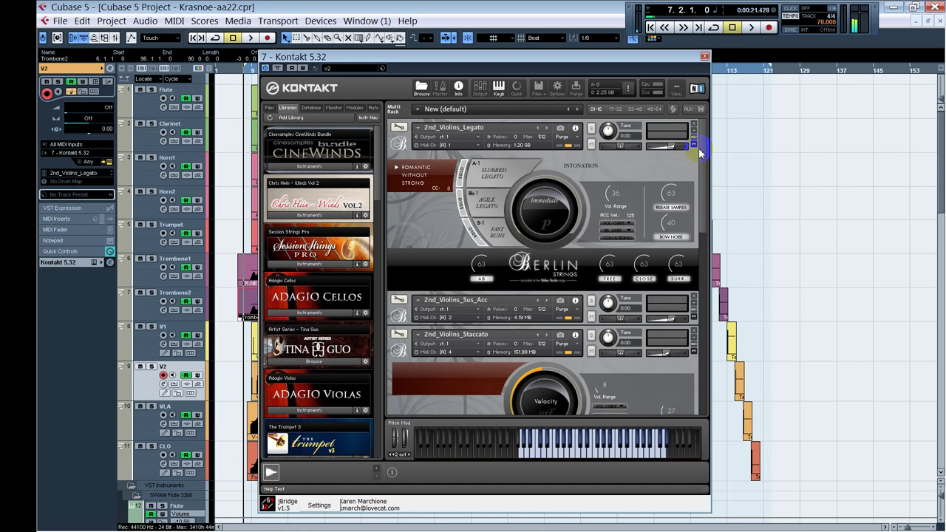
mouse_move(704, 152)
left_mouse_down()
mouse_move(703, 172)
mouse_move(709, 135)
left_mouse_up()
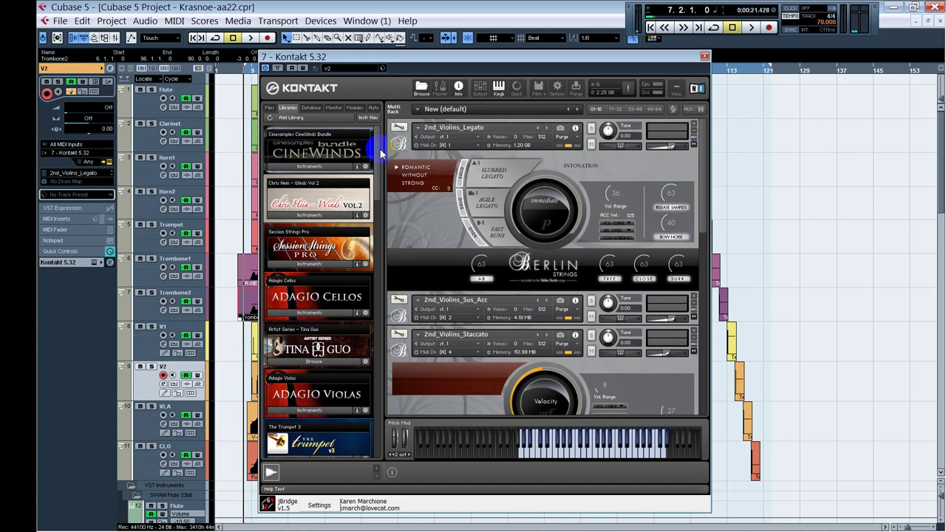
left_click(399, 144)
left_click(399, 213)
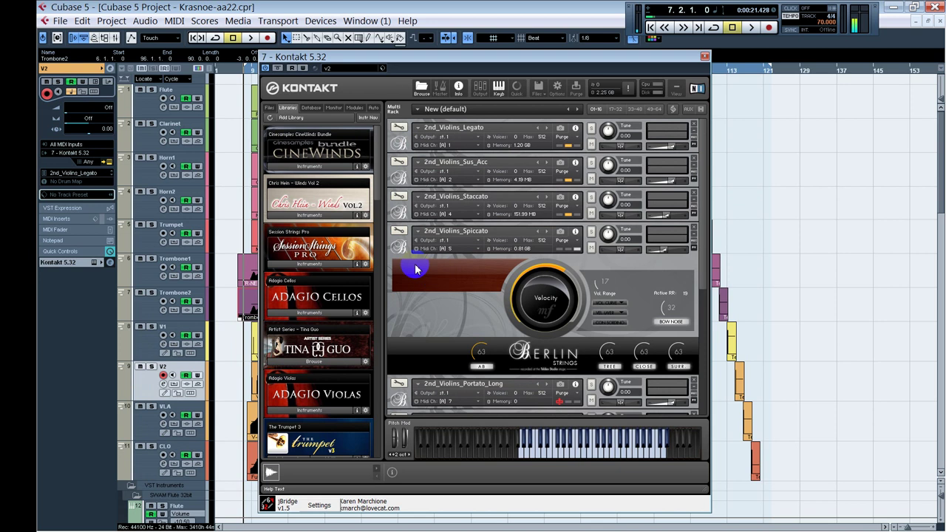
left_click(399, 248)
left_click(399, 352)
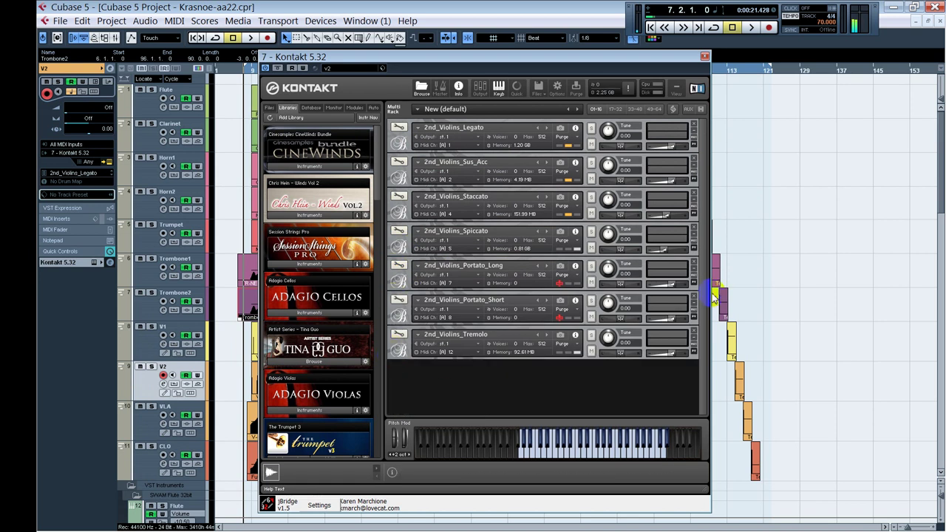
left_click(705, 56)
Examine the V2 instrument channel's volume and output, and compare the V1 and V2 MIDI tracks' instrument assignments
scroll(224, 407, "down", 10)
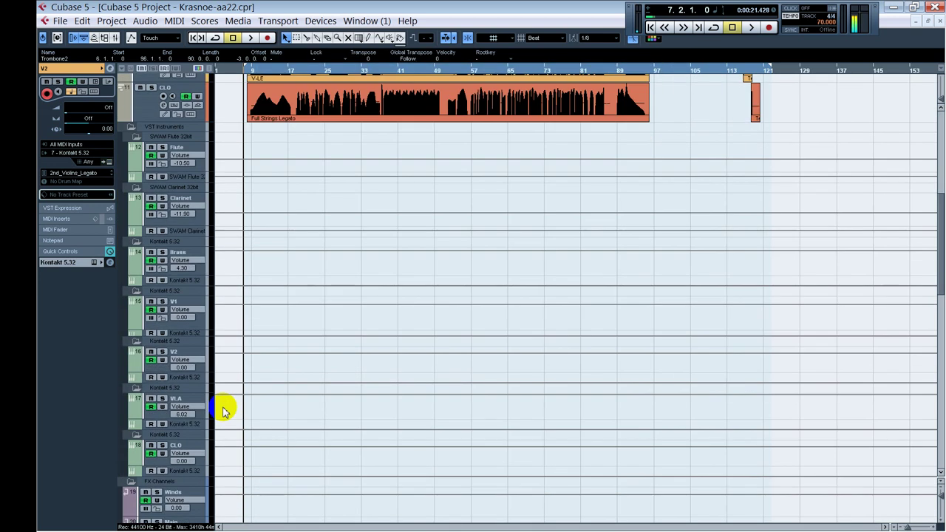
left_click(192, 360)
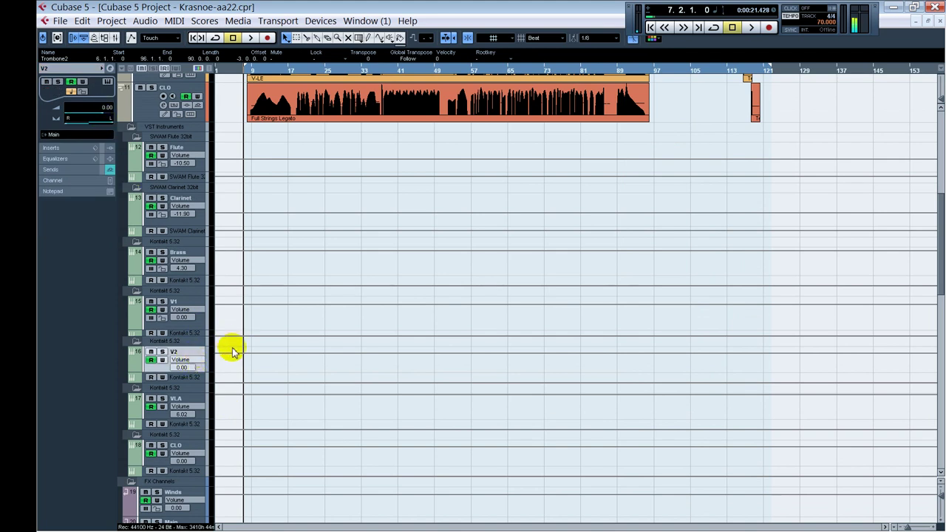
scroll(229, 349, "up", 5)
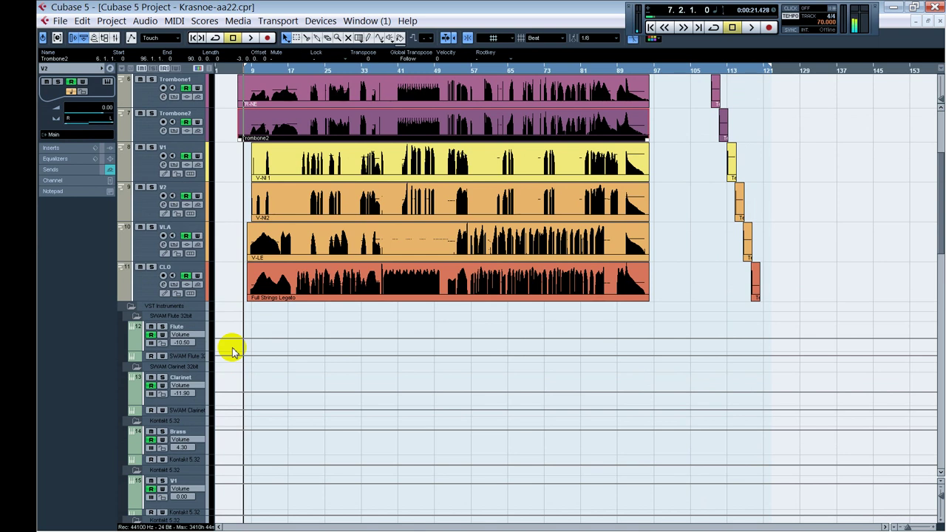
scroll(231, 350, "up", 5)
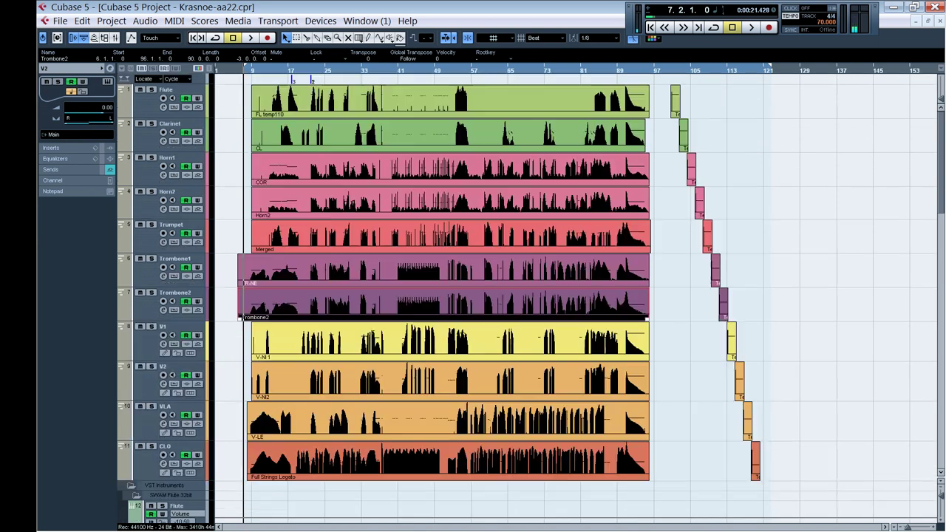
left_click(140, 347)
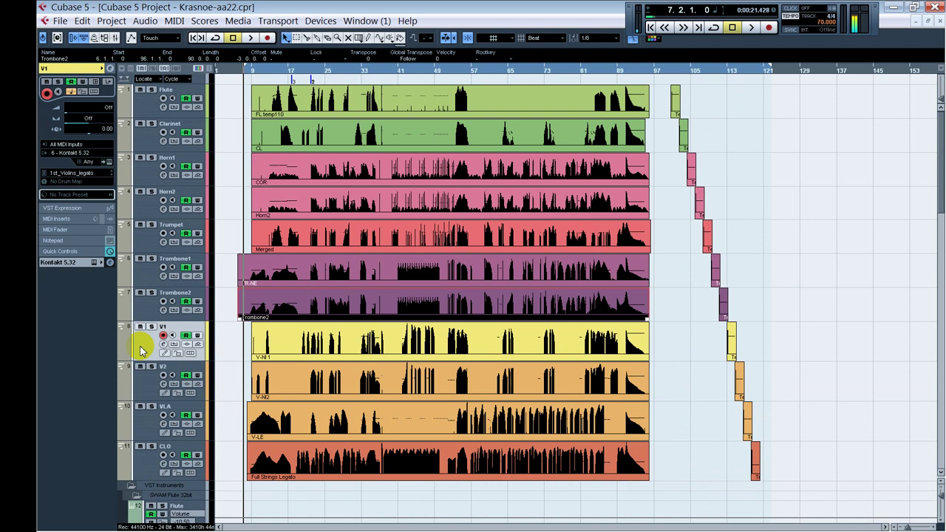
left_click(156, 386)
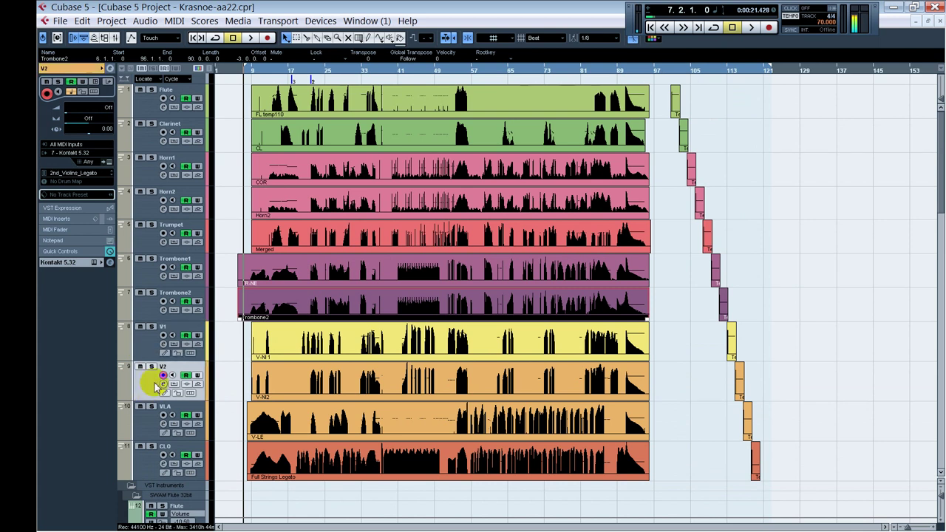
left_click(148, 347)
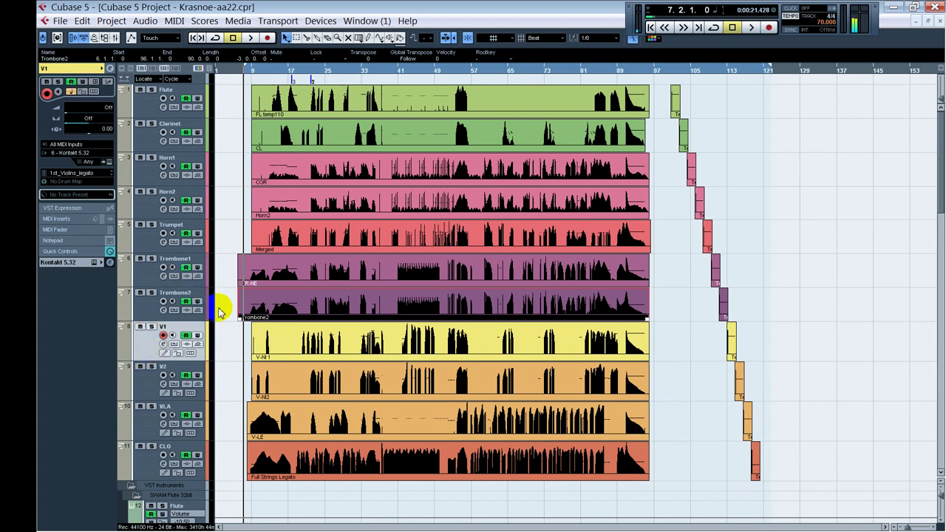
Solo the V1 track, play it from about bar 20 and examine its signal path through the instrument and FX channels
left_click(151, 325)
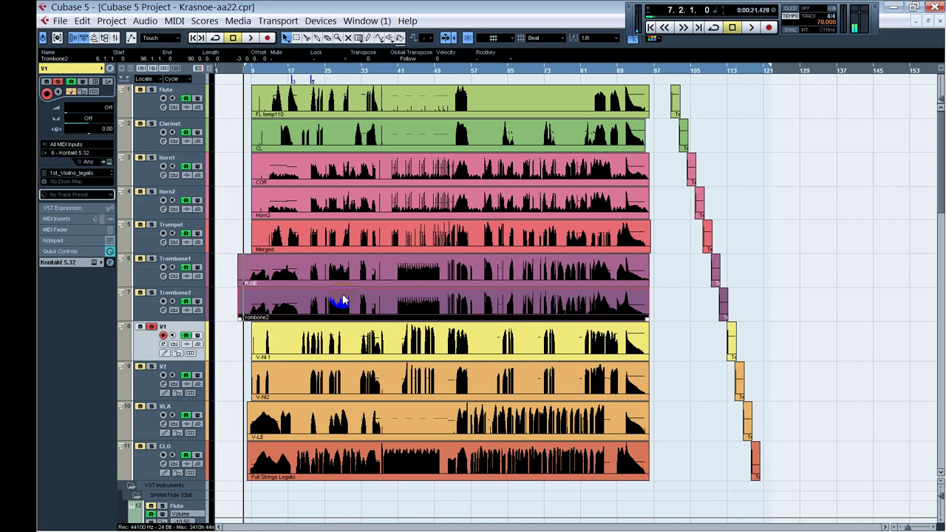
left_click(304, 330)
key("space")
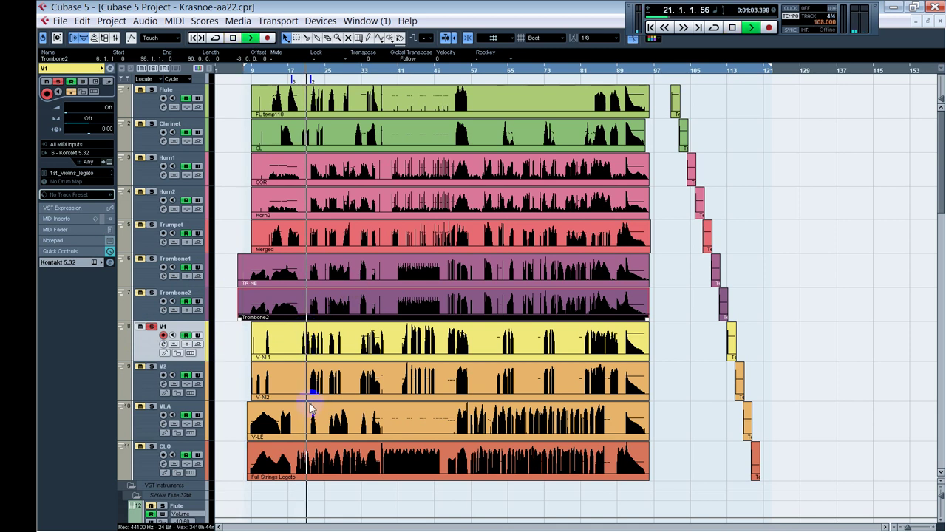
scroll(310, 406, "down", 10)
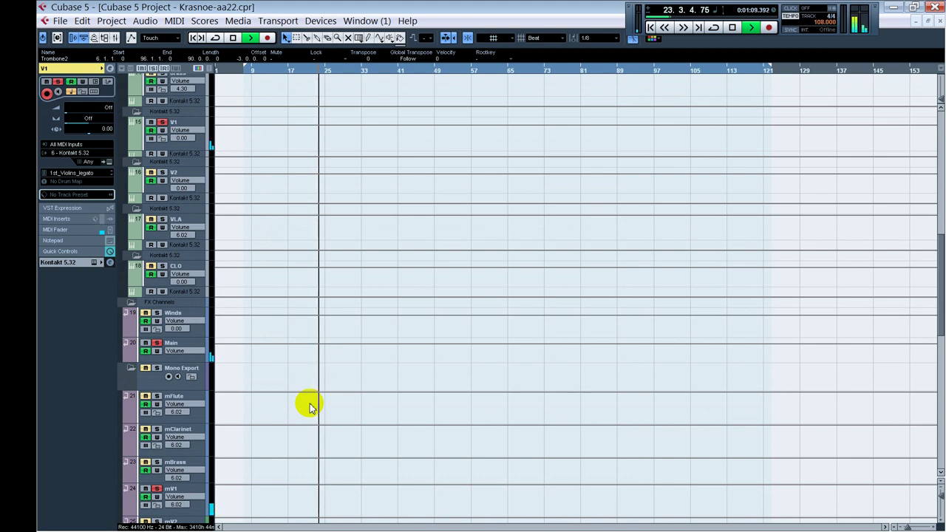
scroll(309, 405, "up", 2)
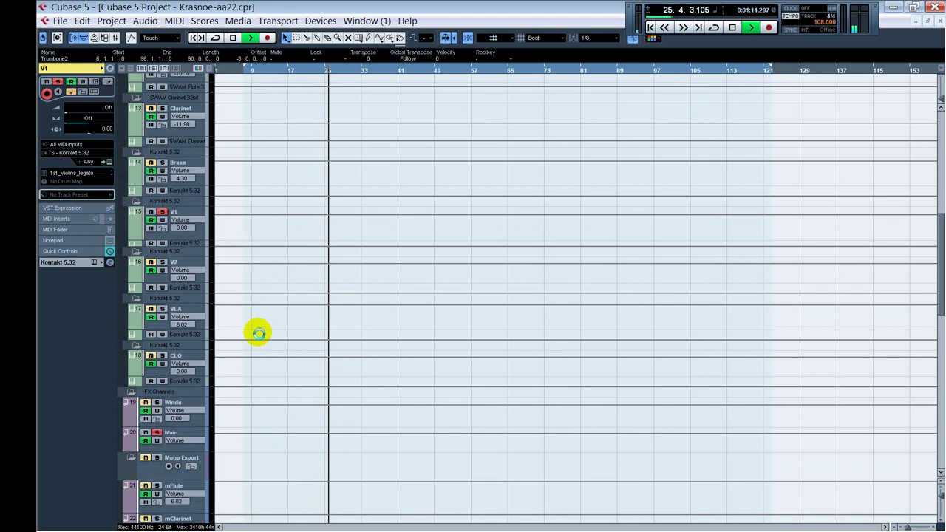
key("space")
scroll(330, 300, "up", 6)
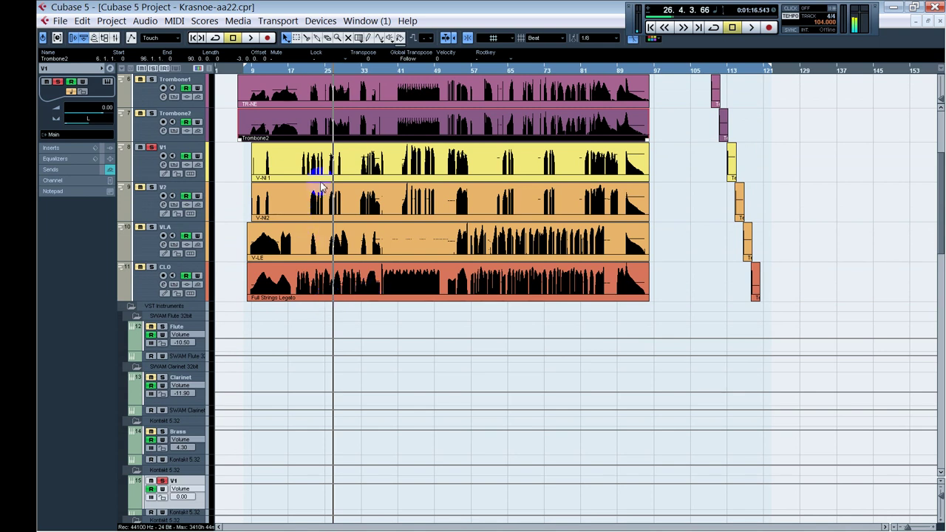
Examine the stereo output bus in VST Connections, close the window and deselect the Trombone2 event
left_click(320, 20)
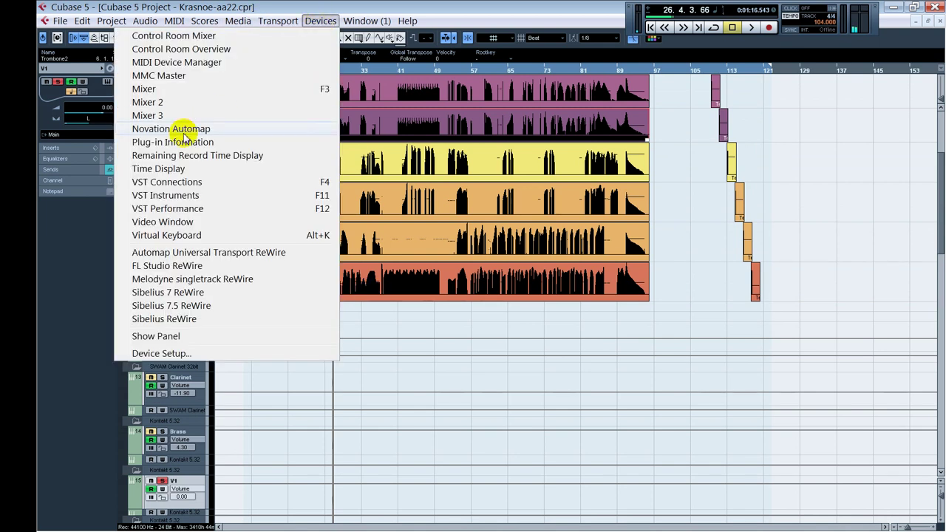
left_click(179, 185)
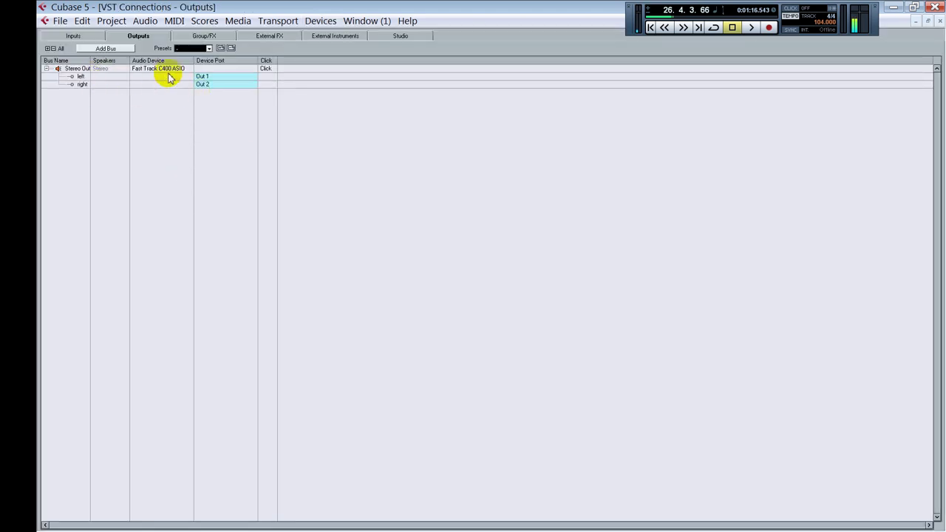
left_click(937, 23)
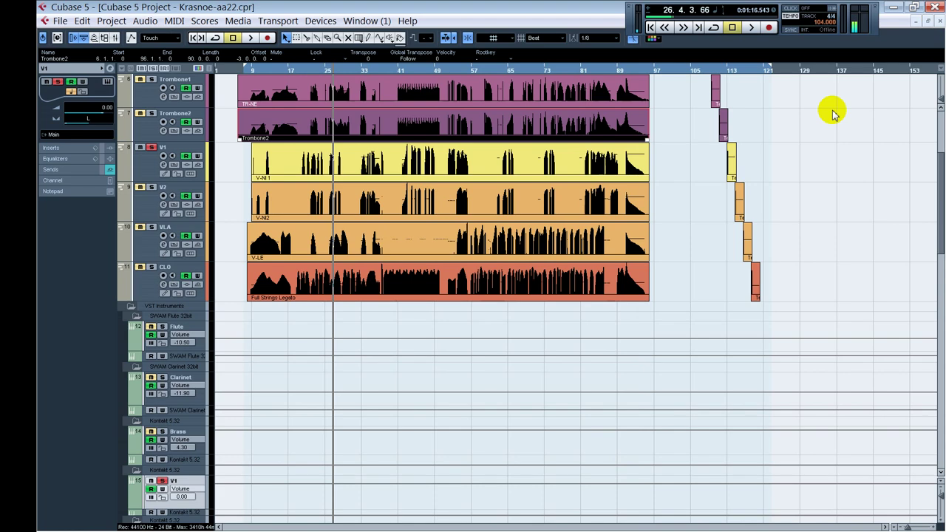
left_click(562, 138)
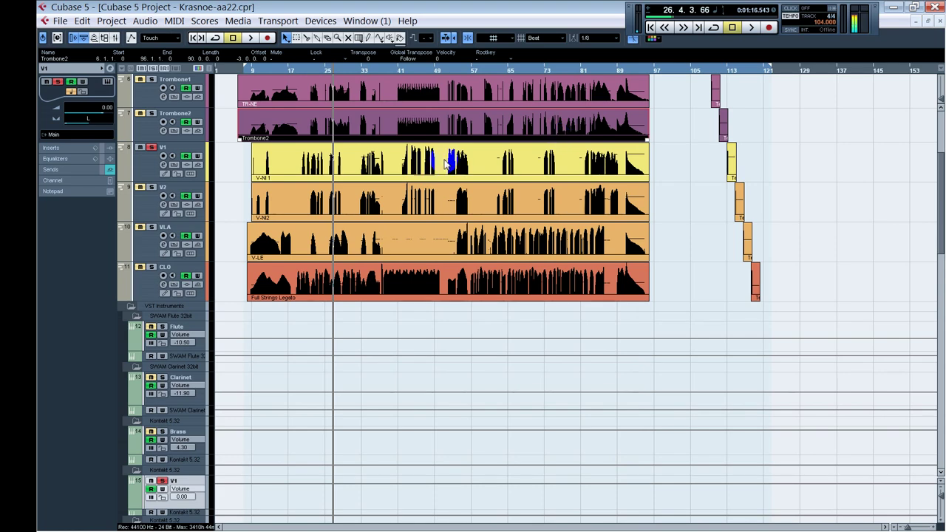
left_click(230, 166)
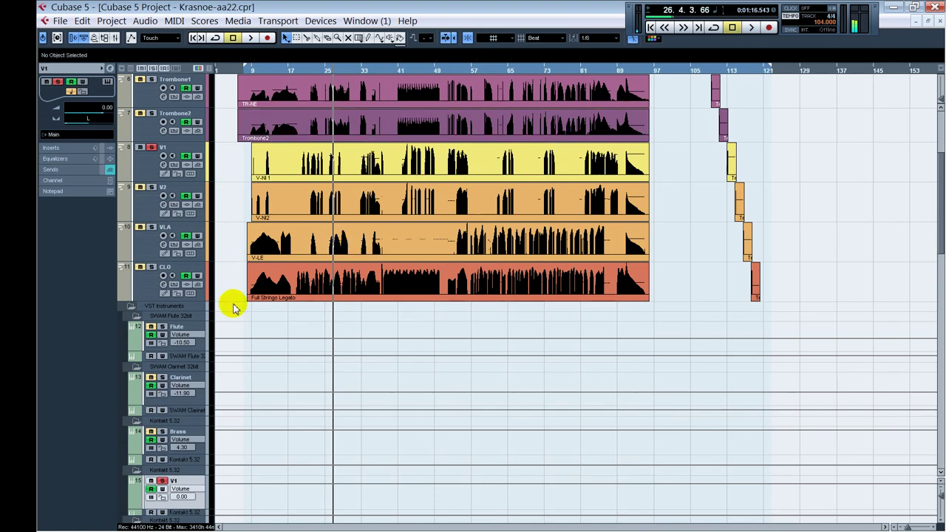
Examine the instrument and FX channels and play the soloed V1 track from about bar 26
scroll(232, 307, "down", 4)
scroll(231, 310, "down", 6)
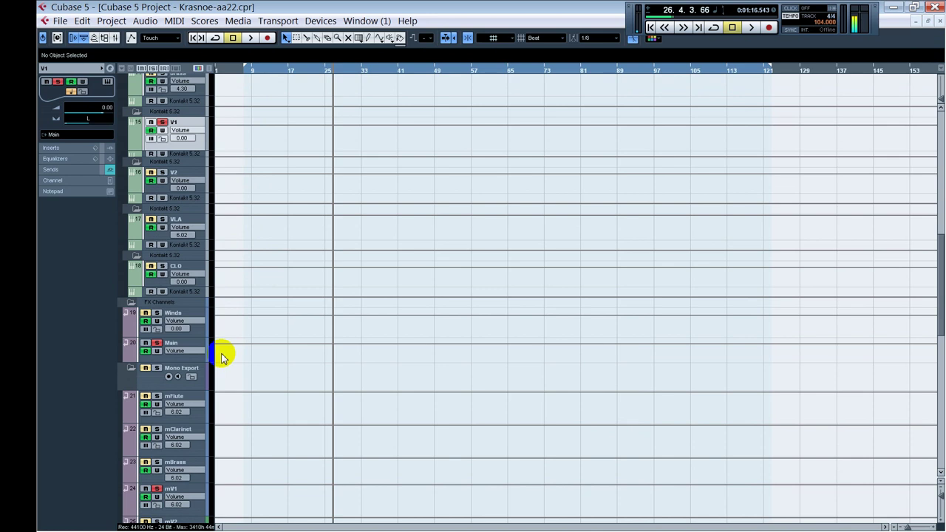
scroll(235, 303, "up", 8)
scroll(232, 291, "down", 5)
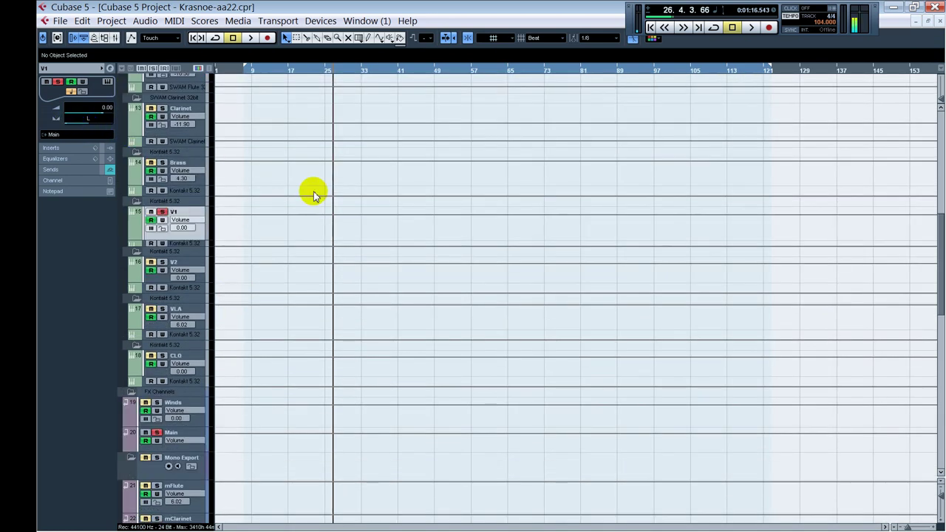
scroll(315, 196, "up", 5)
key("space")
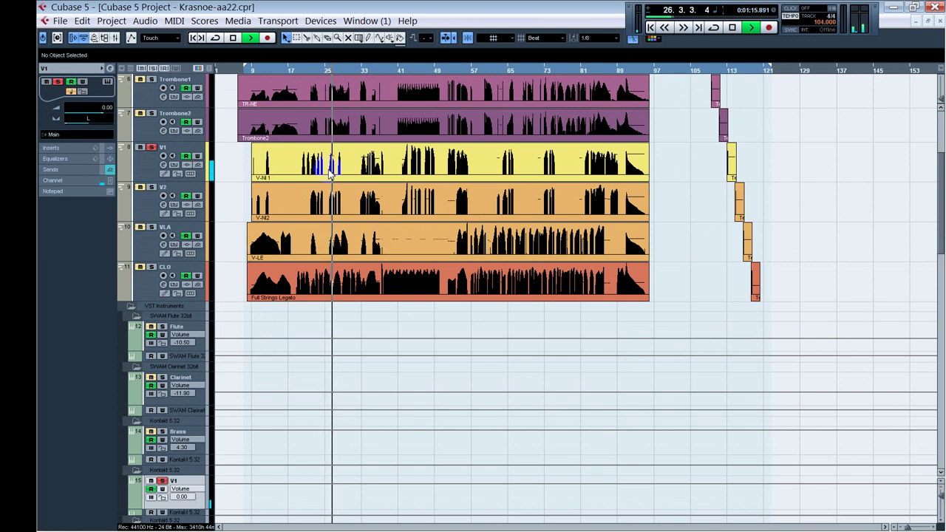
key("space")
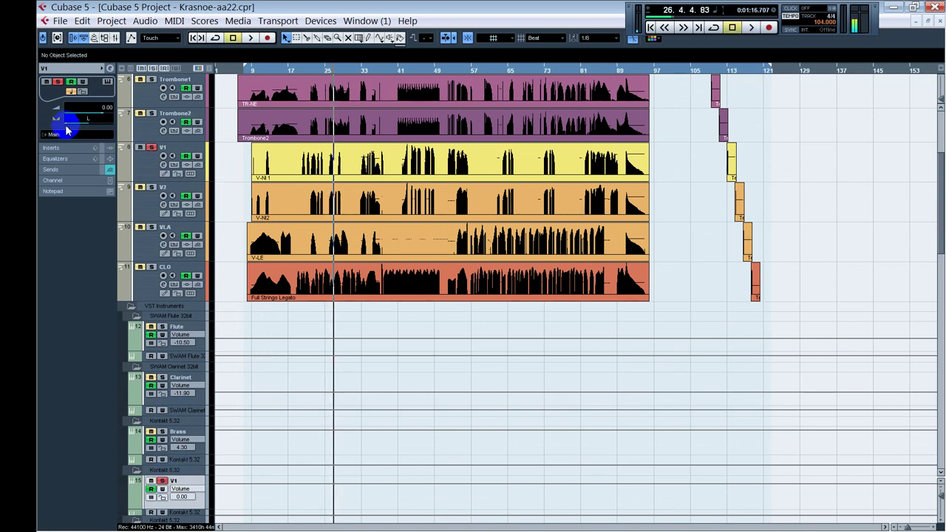
Centre the V1 instrument channel's panner and play the soloed track around bar 26 to hear it
left_click_drag(73, 127, 86, 131)
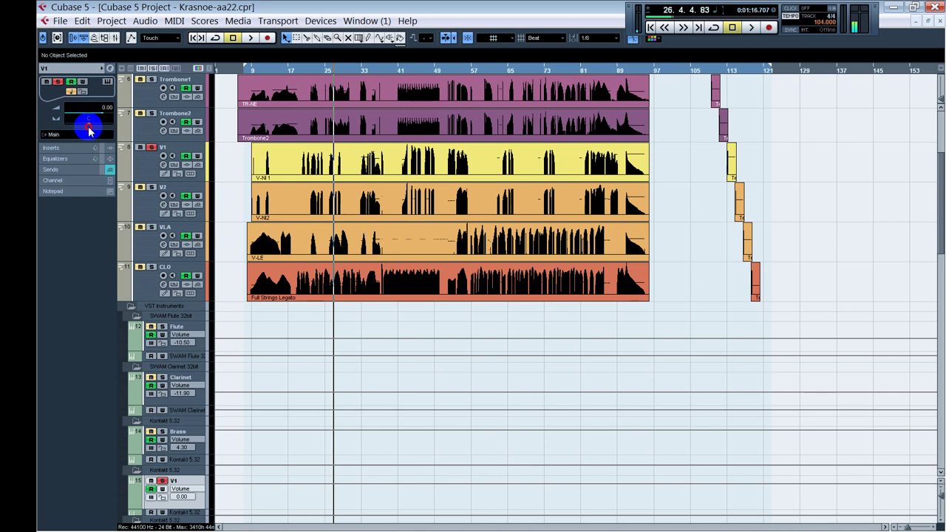
scroll(328, 295, "up", 3)
key("space")
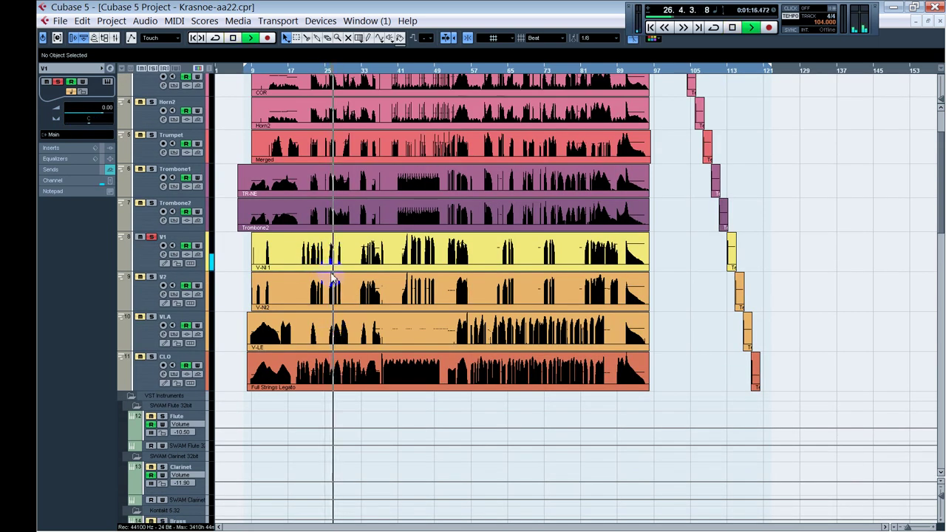
key("space")
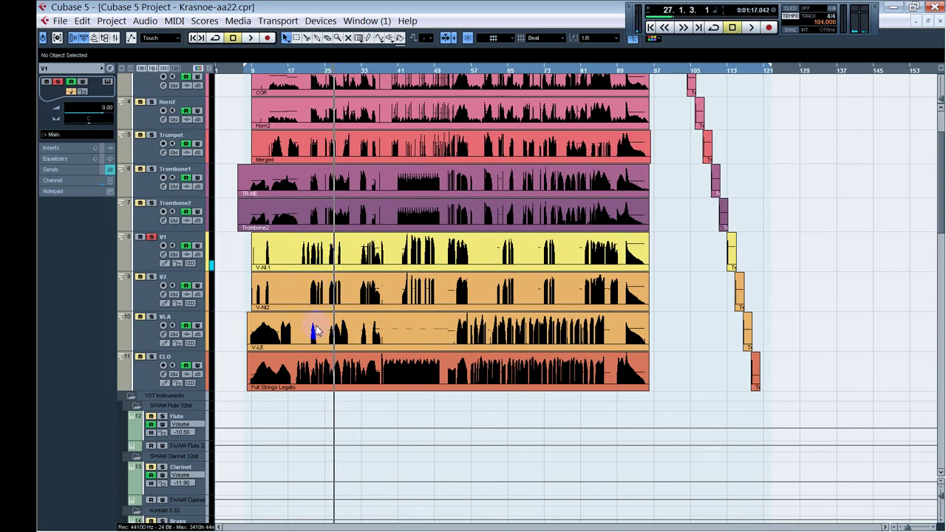
Solo V2 instead of V1, play it around bar 26 and check the signal through the instrument and FX channels
left_click(152, 238)
left_click(152, 277)
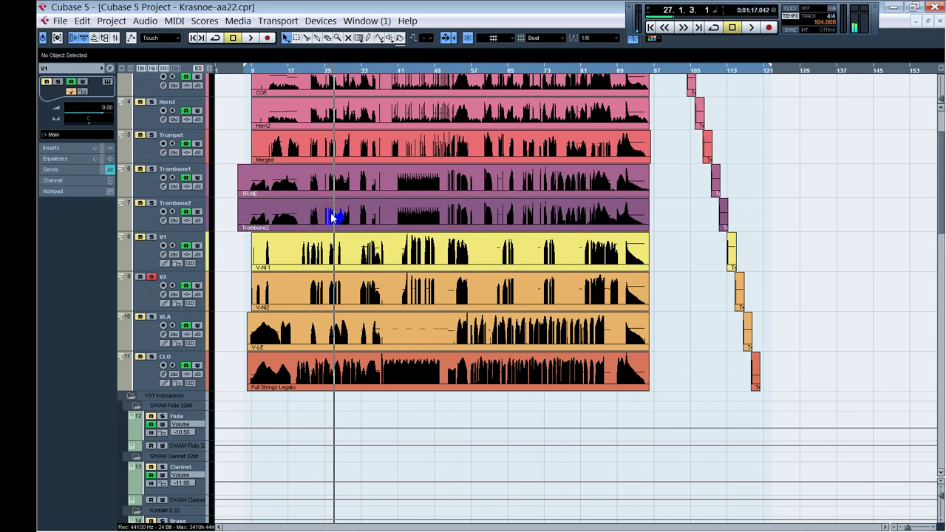
key("space")
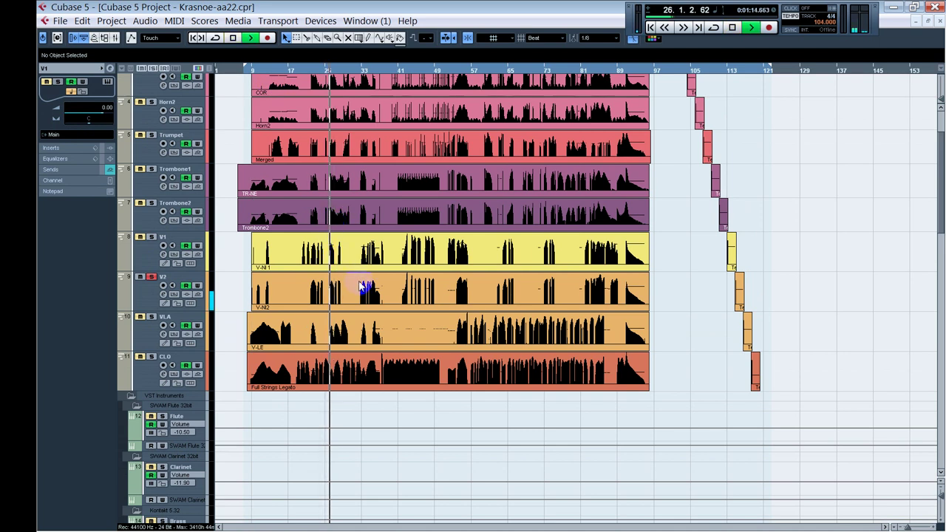
scroll(361, 286, "down", 10)
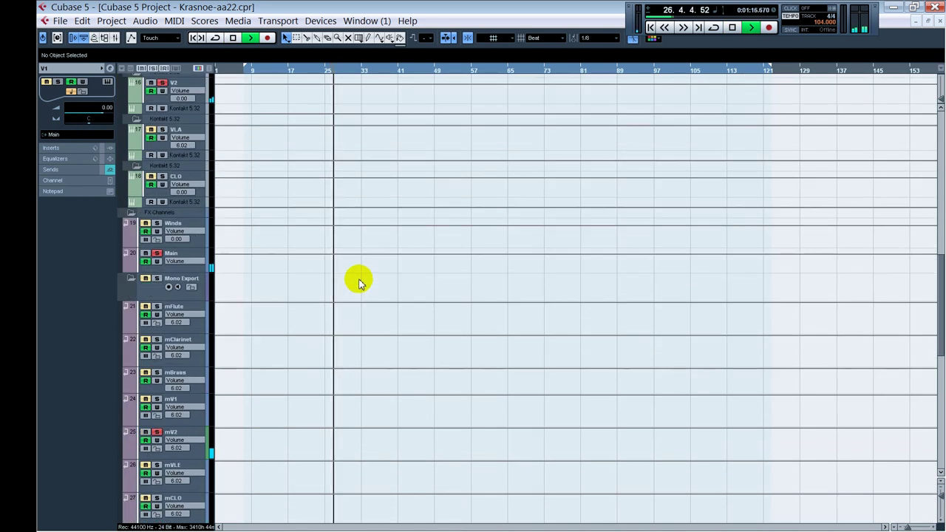
key("space")
scroll(326, 242, "up", 8)
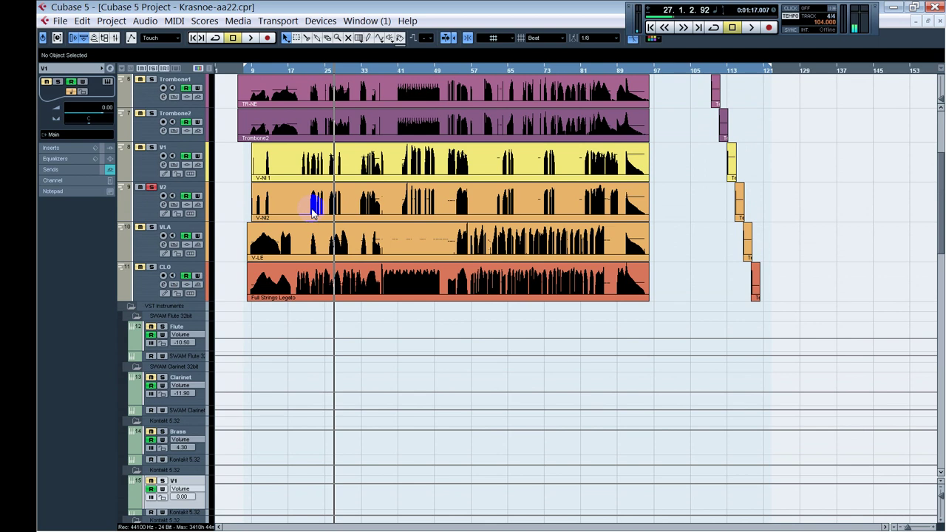
Play the soloed V2 track from about bar 22 and compare the stereo levels on its instrument and Main channels
left_click(313, 284)
scroll(313, 284, "down", 8)
key("space")
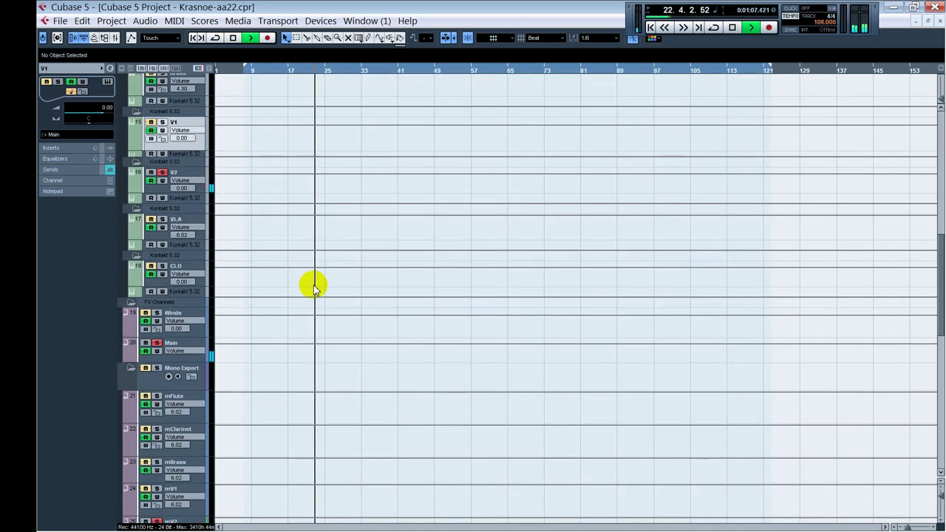
key("space")
scroll(314, 287, "up", 10)
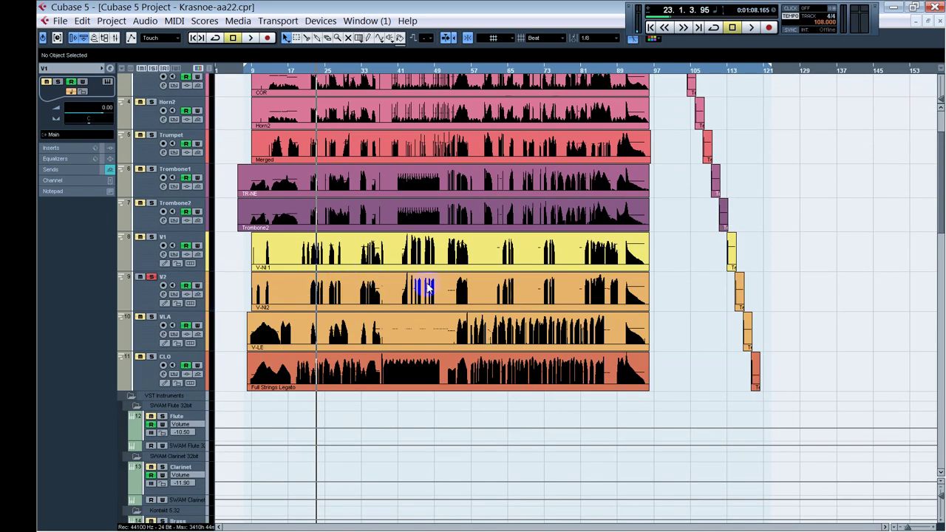
Play the soloed V2 track from about bar 54 and check the instrument and Main channel meters
left_click(459, 280)
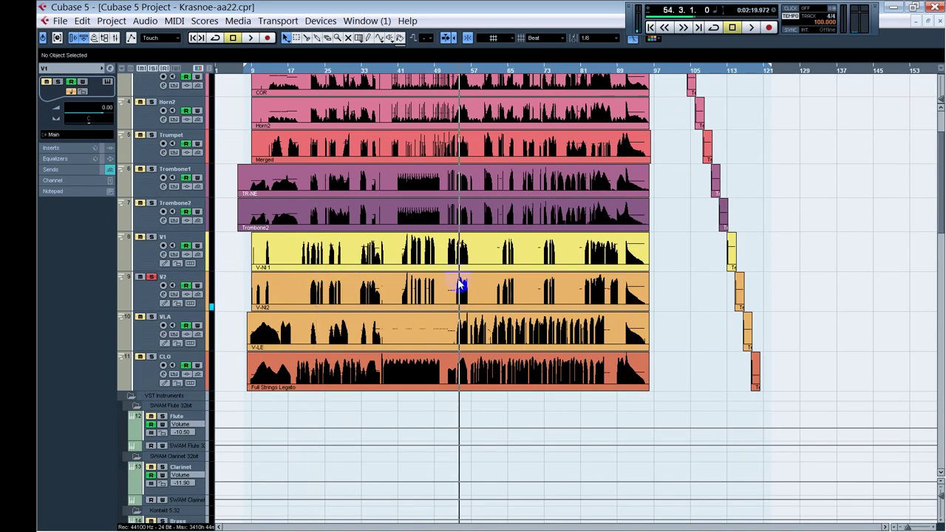
scroll(399, 359, "down", 10)
key("space")
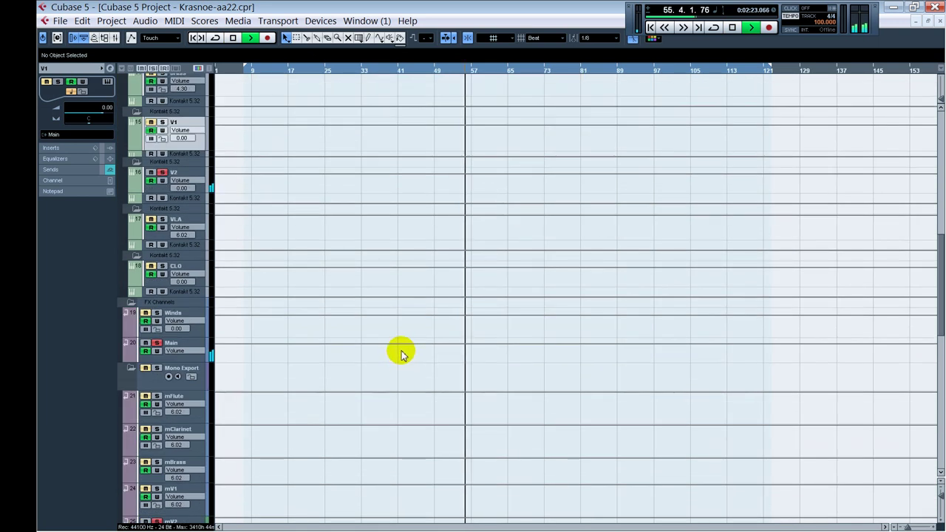
key("space")
scroll(346, 287, "up", 10)
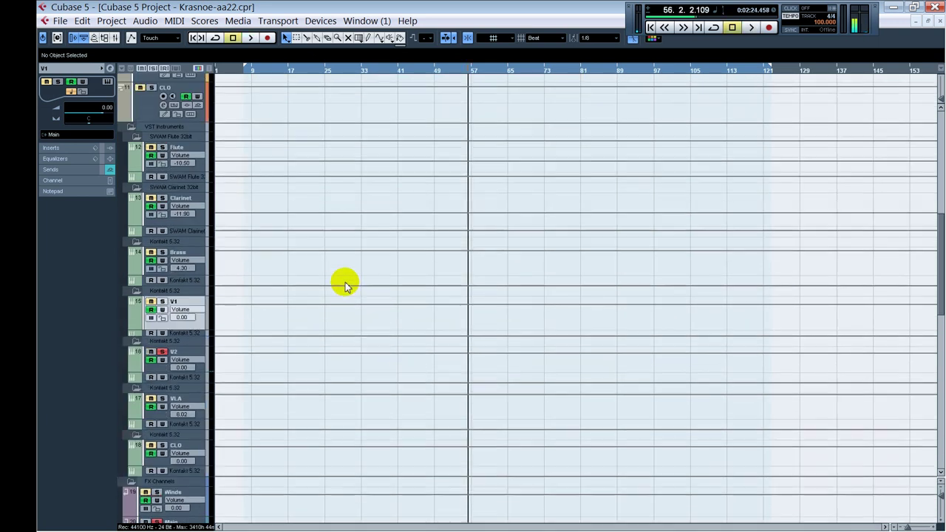
Solo V1 together with V2, play both from about bar 54, and unsolo both tracks
left_click(457, 275)
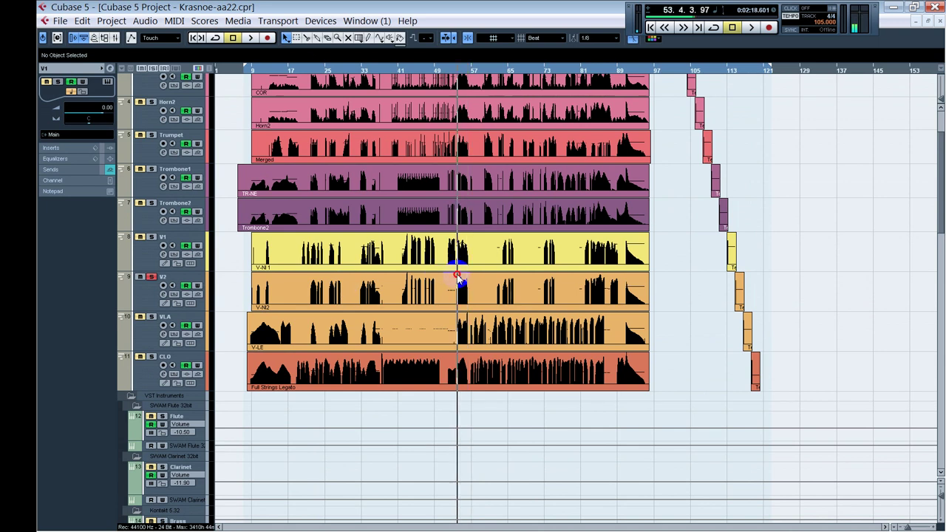
left_click(151, 238)
key("space")
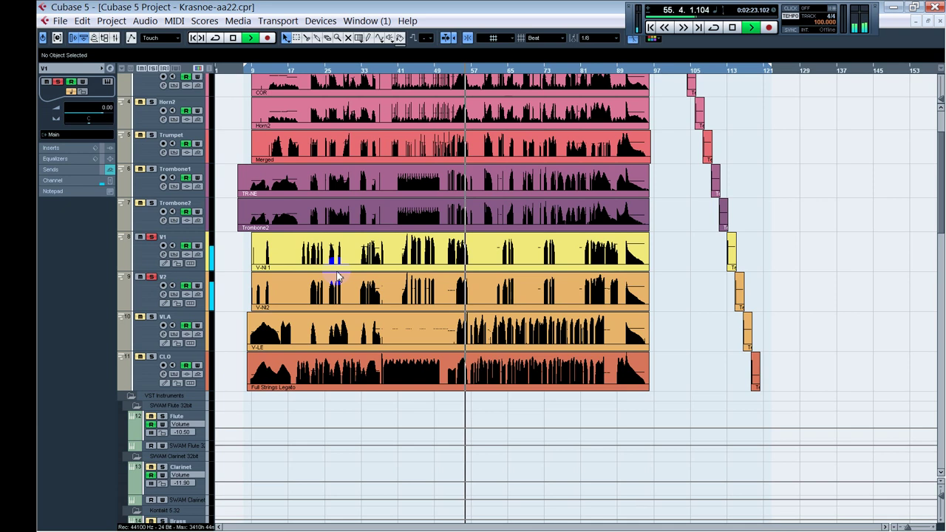
key("space")
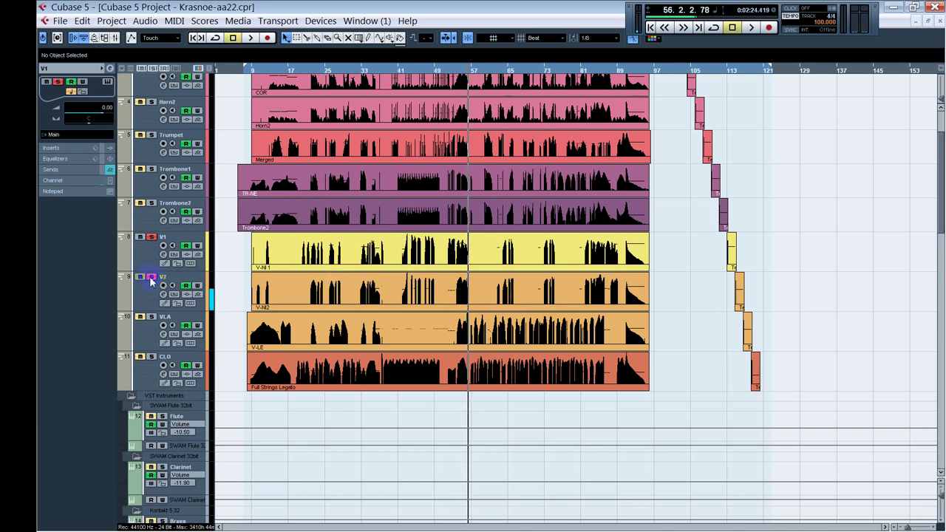
left_click(153, 238)
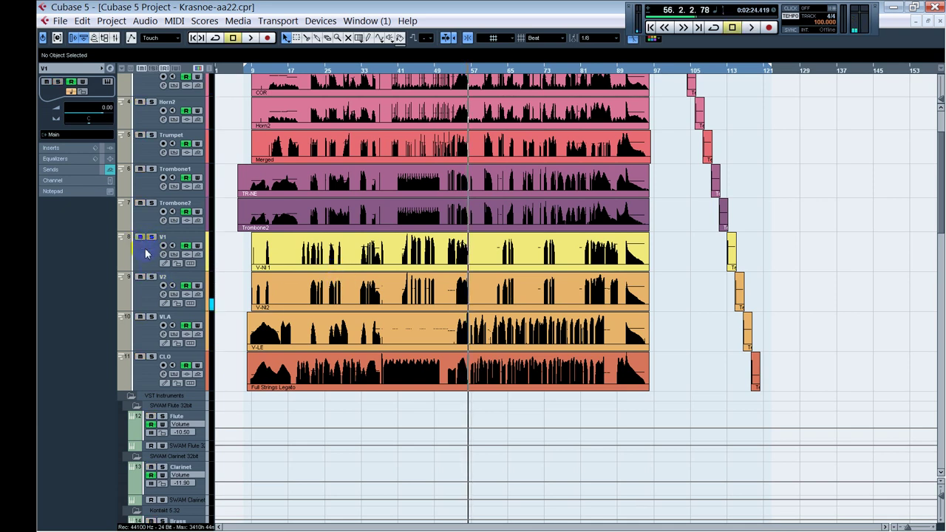
Select the V2 instrument channel and restore its reversed stereo panner to normal L-to-R order
left_click(150, 295)
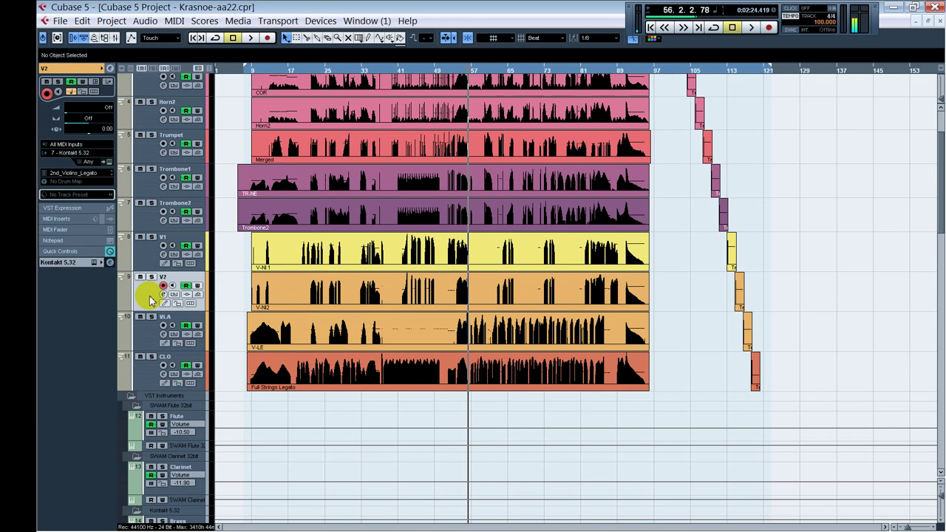
scroll(234, 372, "down", 15)
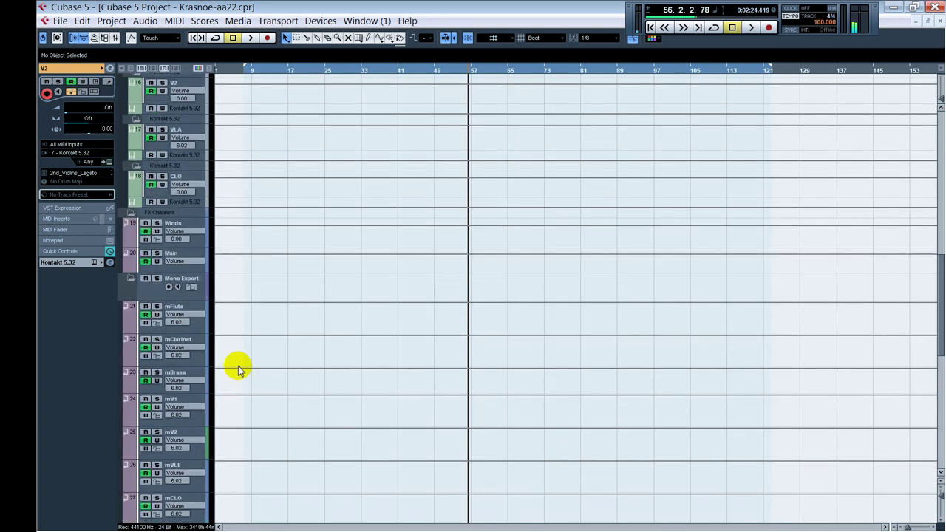
scroll(238, 367, "down", 5)
scroll(260, 230, "up", 8)
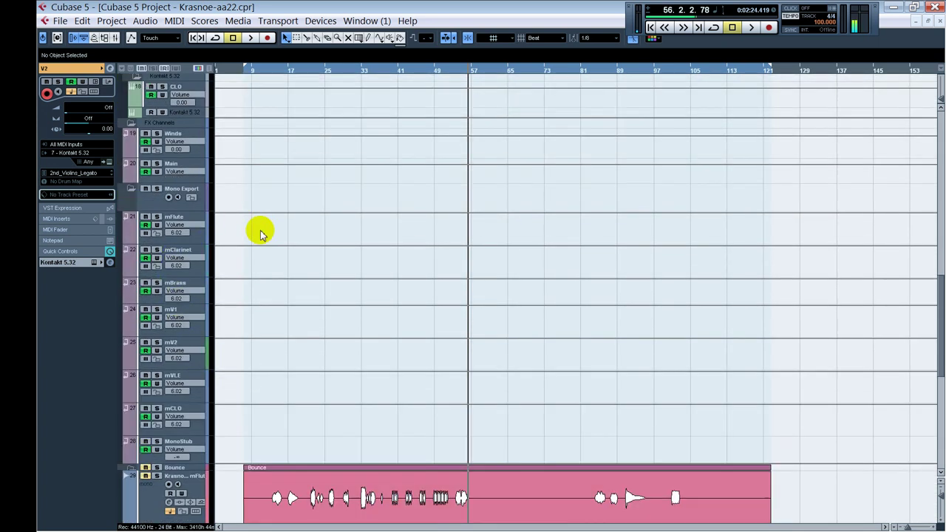
left_click(192, 264)
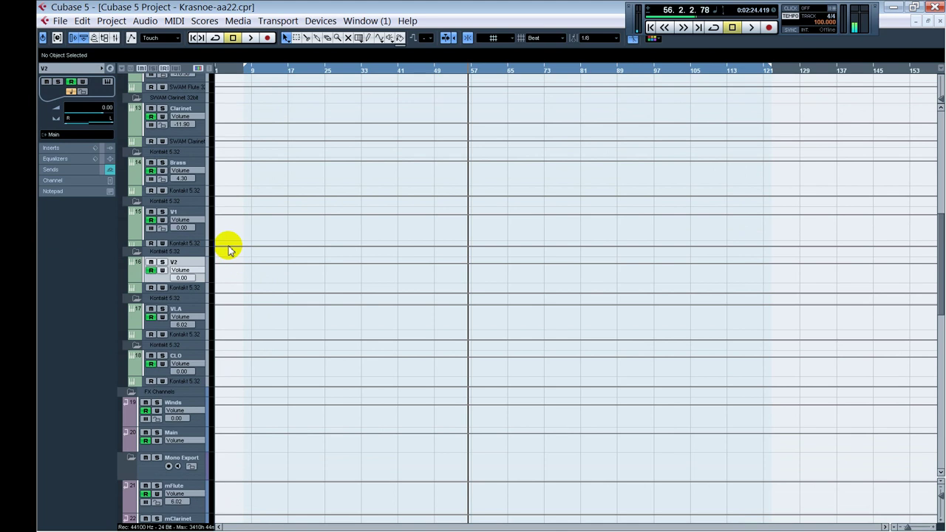
mouse_move(111, 127)
left_mouse_down()
mouse_move(59, 127)
mouse_move(116, 127)
left_mouse_up()
scroll(411, 217, "up", 8)
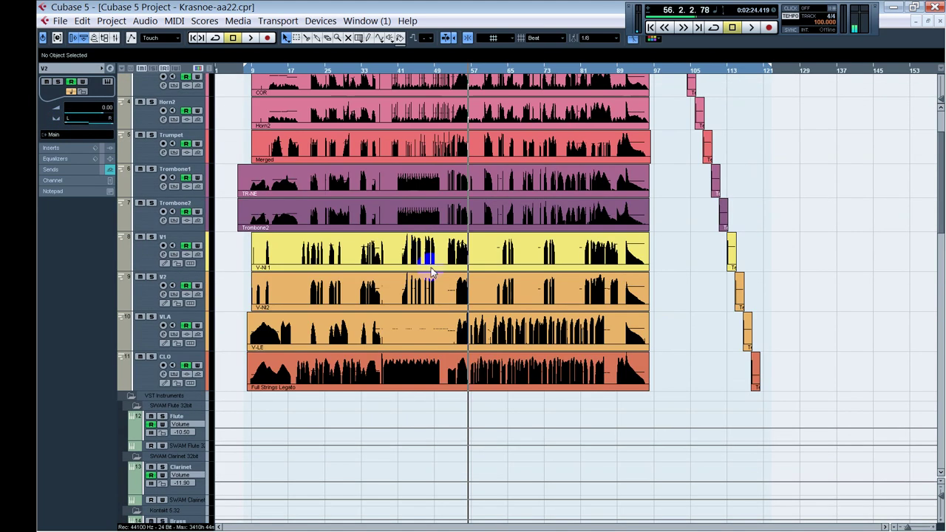
Solo the V2 track, play it from about bar 54 and check its instrument and FX channel levels
left_click(457, 253, "alt+shift")
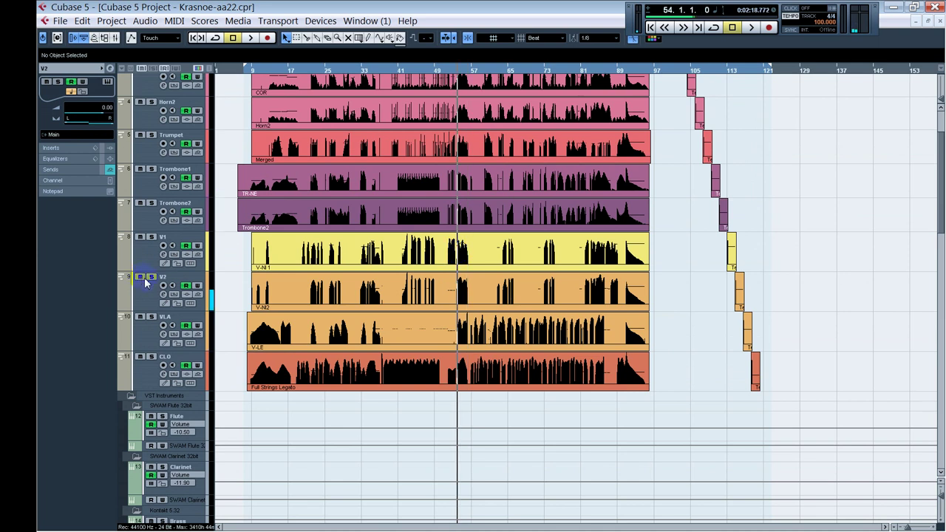
left_click(151, 277)
key("space")
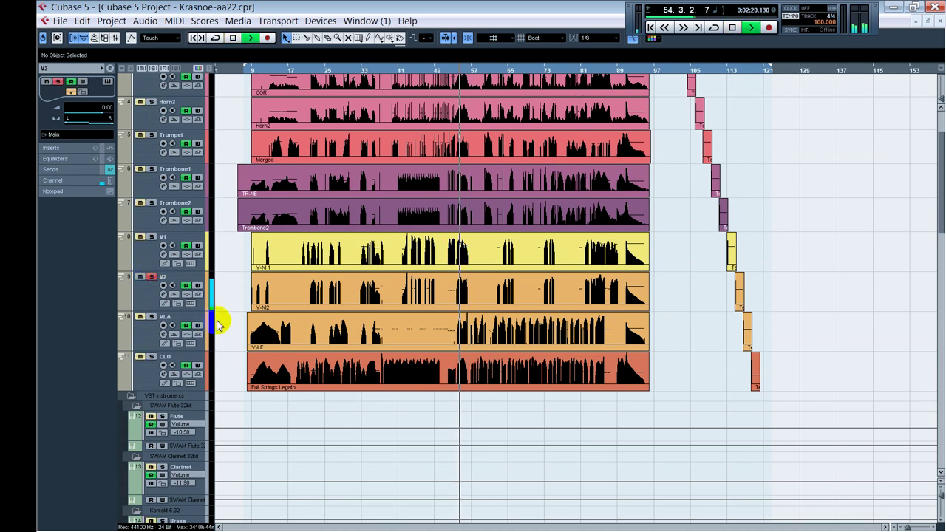
scroll(252, 390, "down", 10)
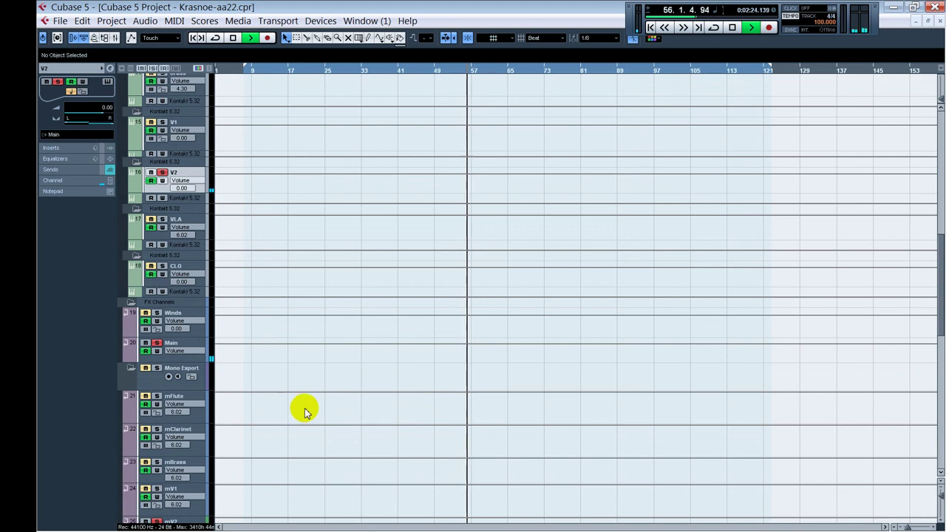
scroll(303, 407, "up", 8)
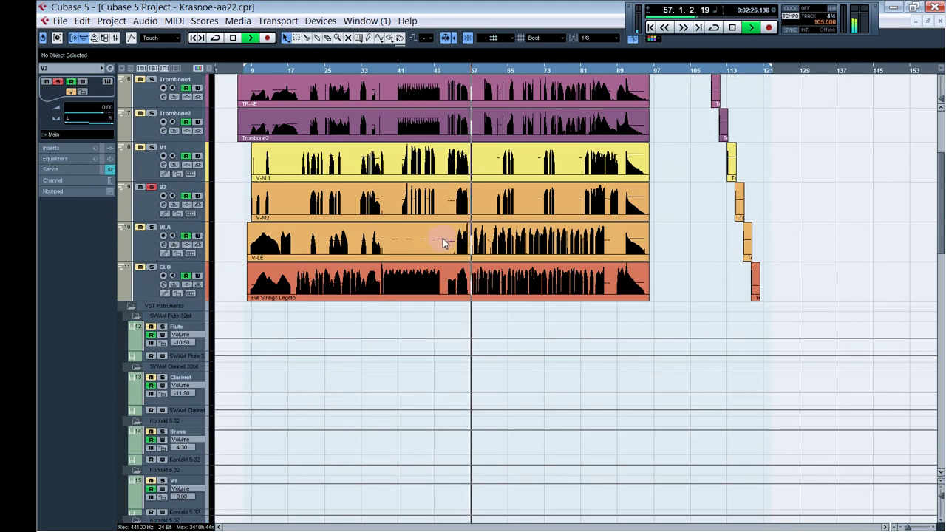
Move playback to bar 33 and check V2's level through the instrument, Main and mV2 channels
left_click(362, 69)
scroll(369, 359, "down", 8)
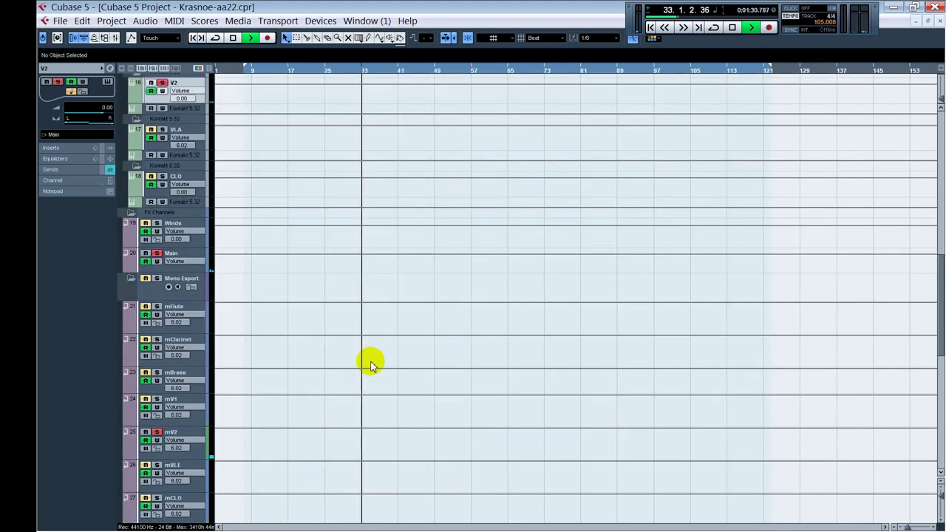
scroll(370, 362, "up", 2)
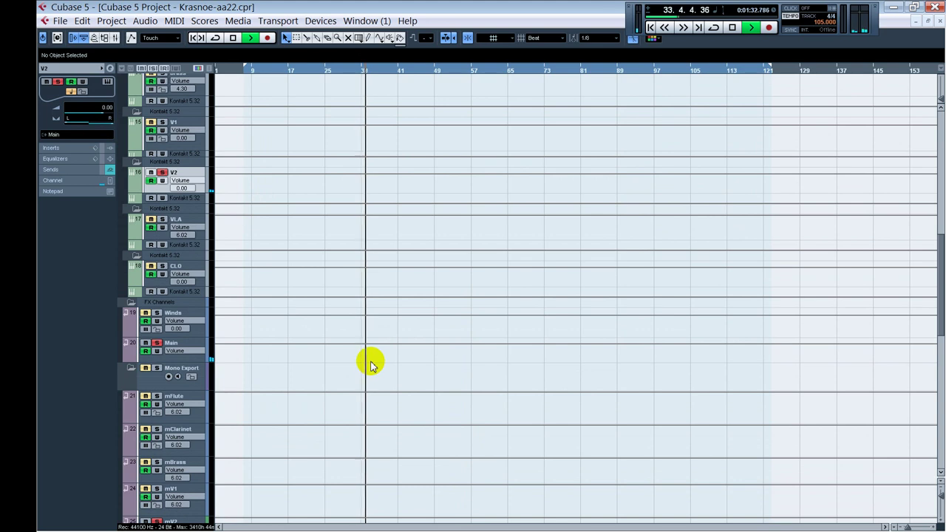
scroll(370, 362, "up", 6)
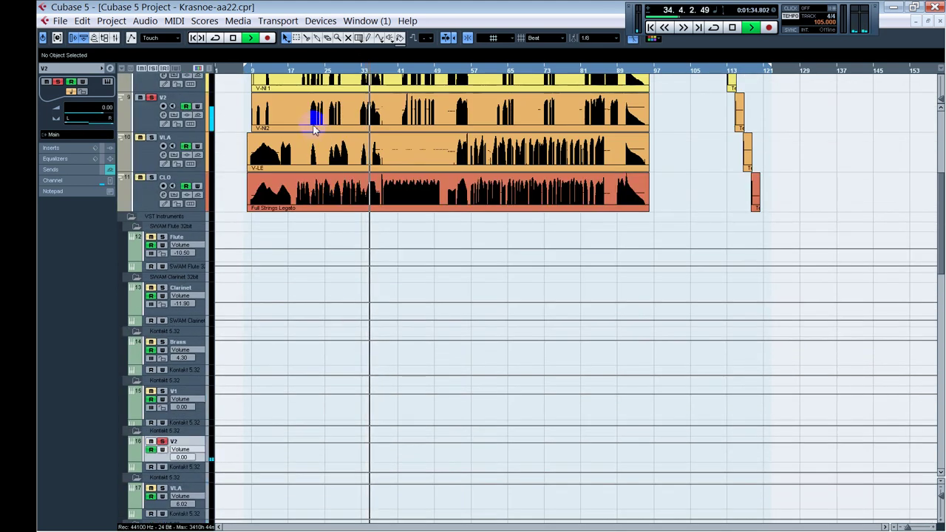
Play V2 from about bar 21 while checking its channel meters, and move the playback position to about bar 81
left_click(310, 70)
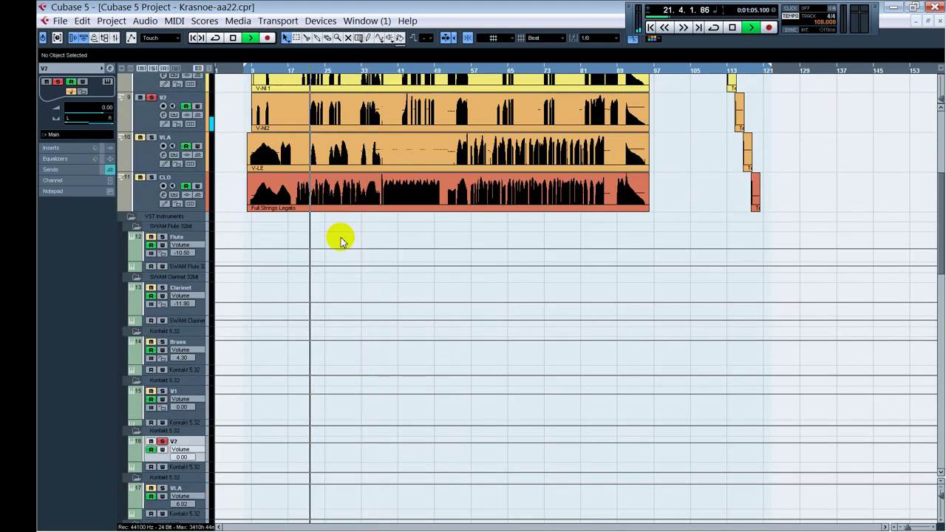
scroll(354, 330, "down", 6)
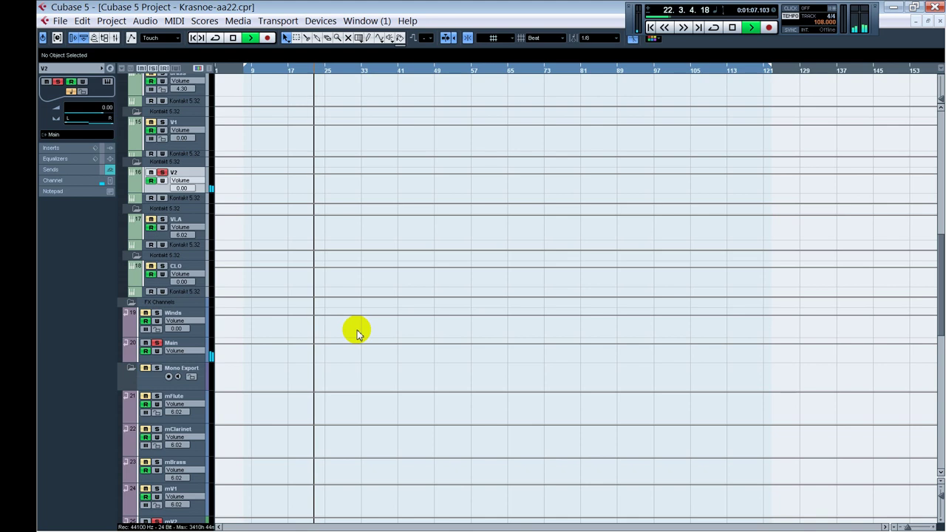
scroll(357, 334, "up", 7)
left_click(588, 209)
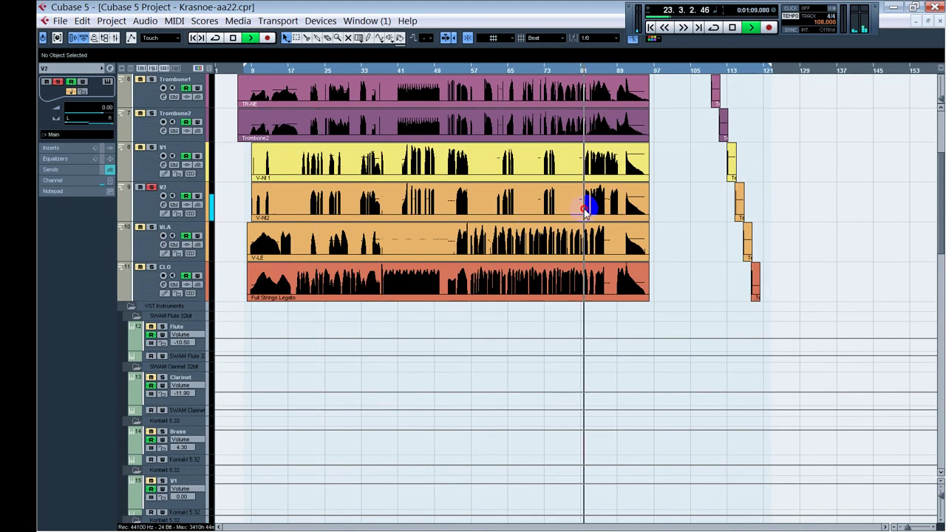
Stop V2's playback after checking its channel levels and reverse the V2 instrument channel's stereo panner to R-to-L order
scroll(557, 342, "down", 6)
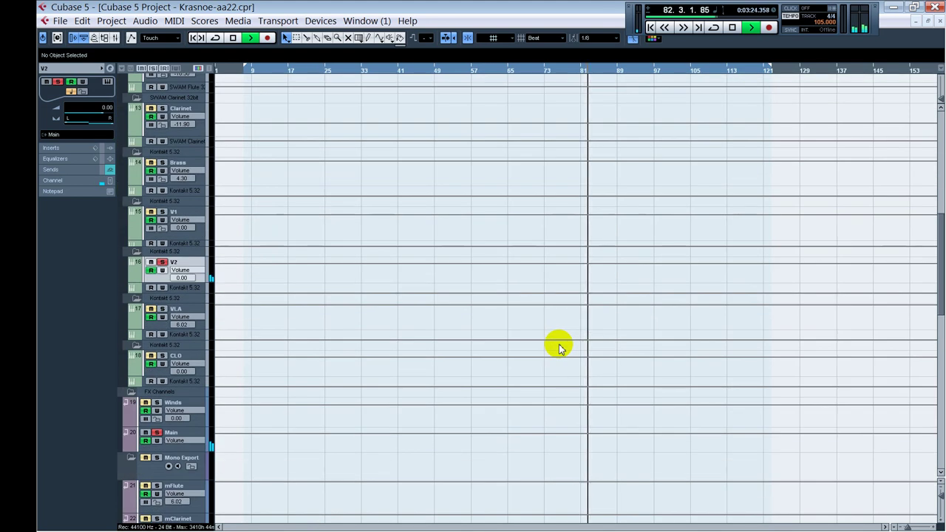
scroll(559, 348, "down", 2)
key("space")
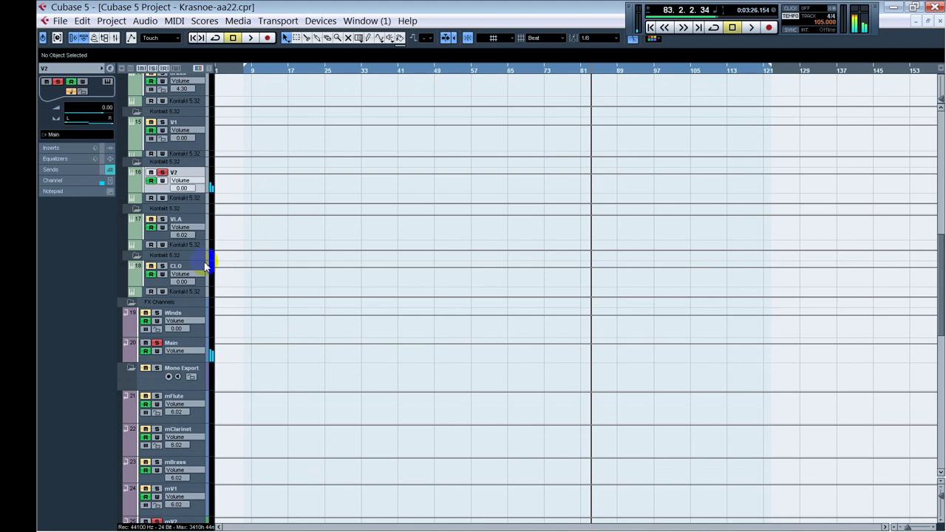
left_click_drag(66, 127, 46, 126)
scroll(300, 271, "up", 8)
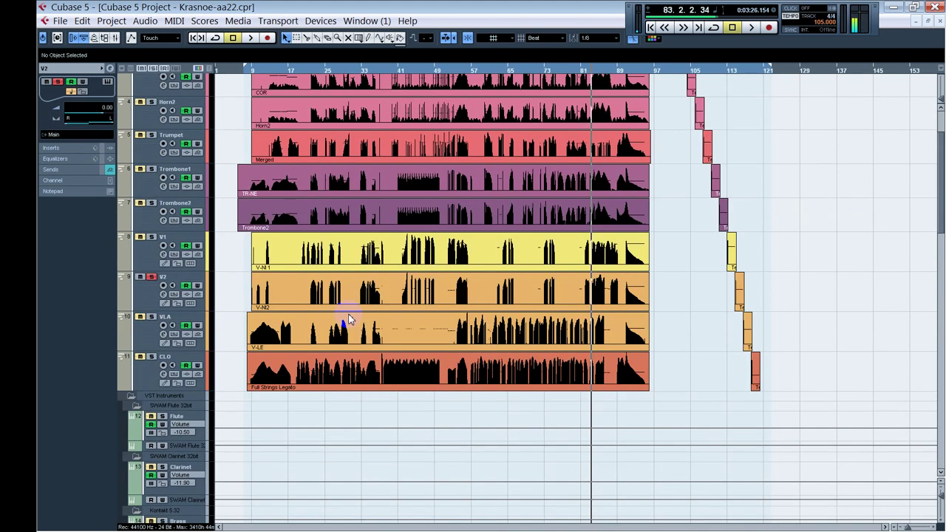
Solo VLA instead of V2 and play it from about bar 10 while checking its instrument and Main channel levels
left_click(152, 277)
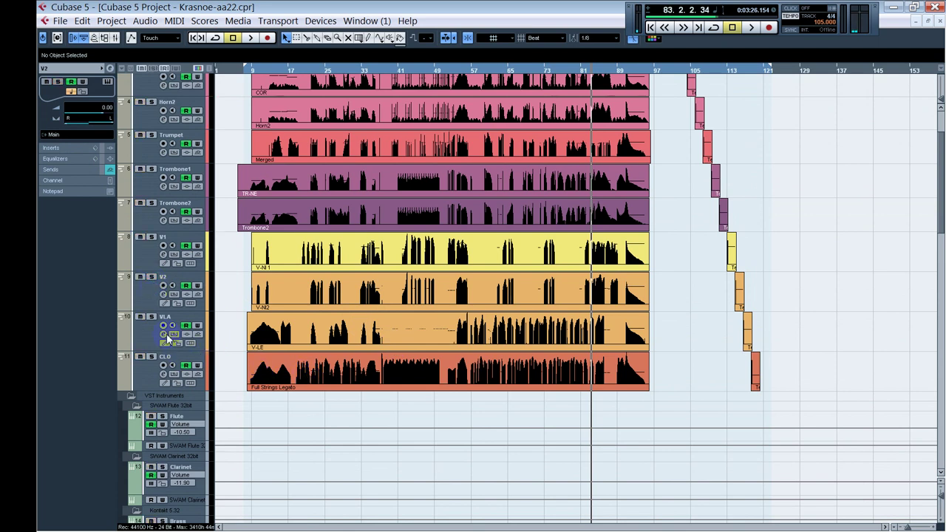
left_click(152, 318)
left_click(259, 326)
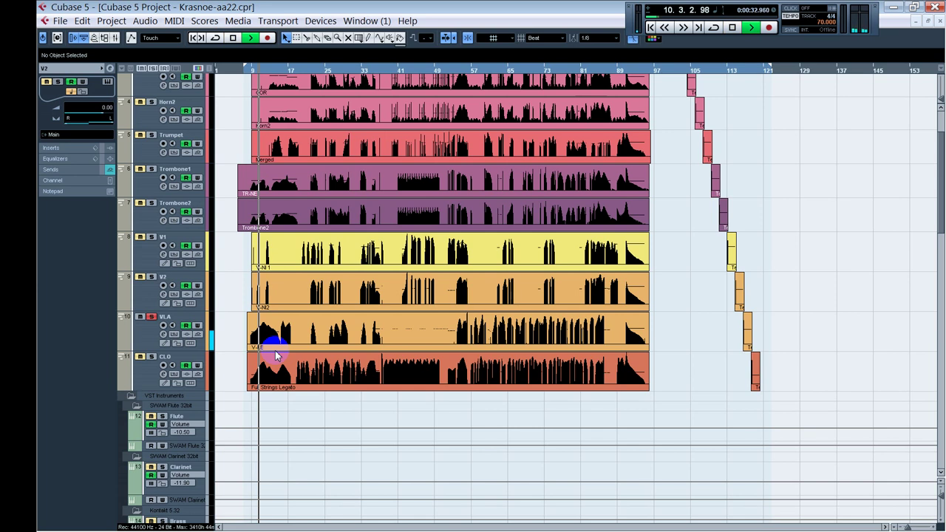
scroll(266, 413, "down", 5)
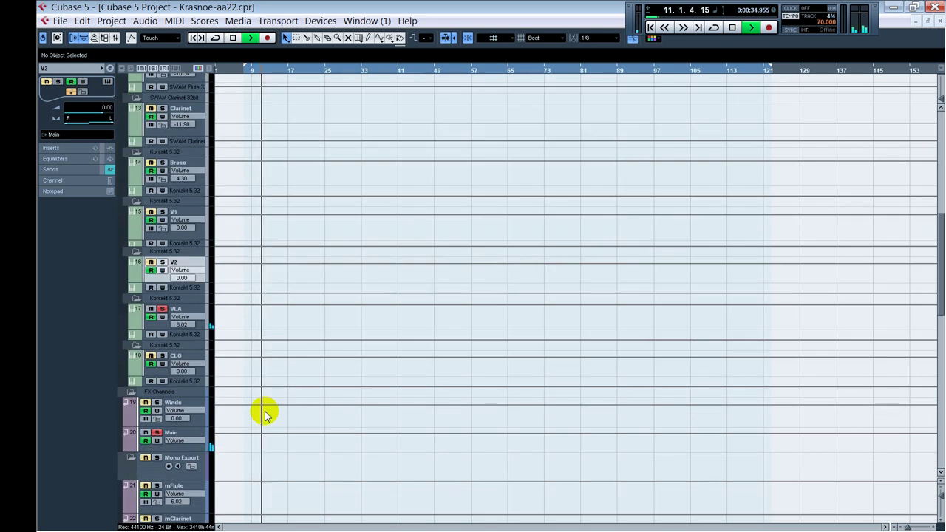
key("space")
scroll(266, 414, "up", 2)
scroll(266, 414, "up", 3)
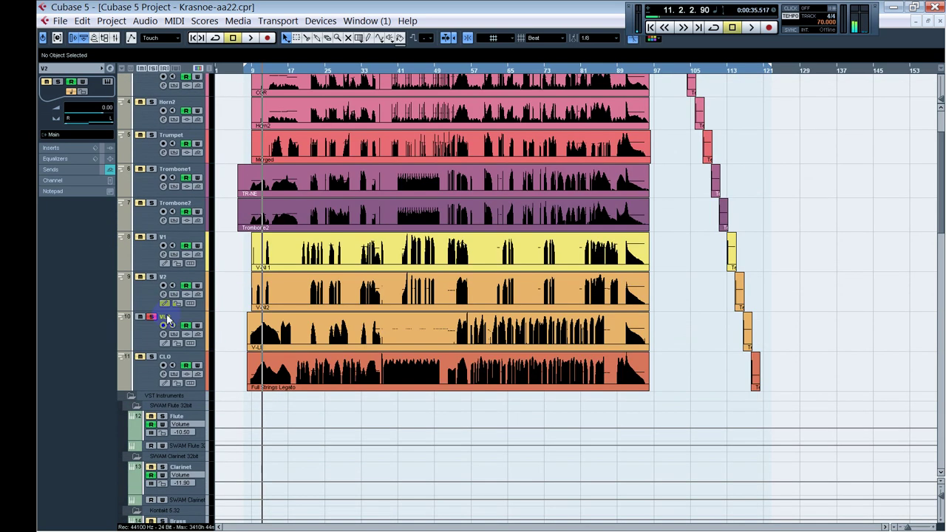
Solo CLO instead of VLA and play it on to about bar 14 while checking its track, instrument and Main levels
left_click(151, 357)
key("space")
scroll(277, 447, "down", 8)
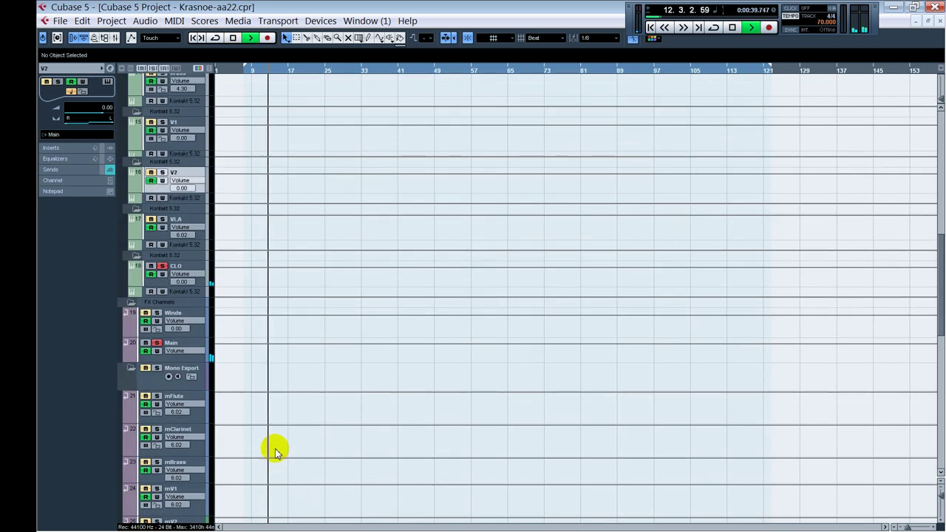
key("space")
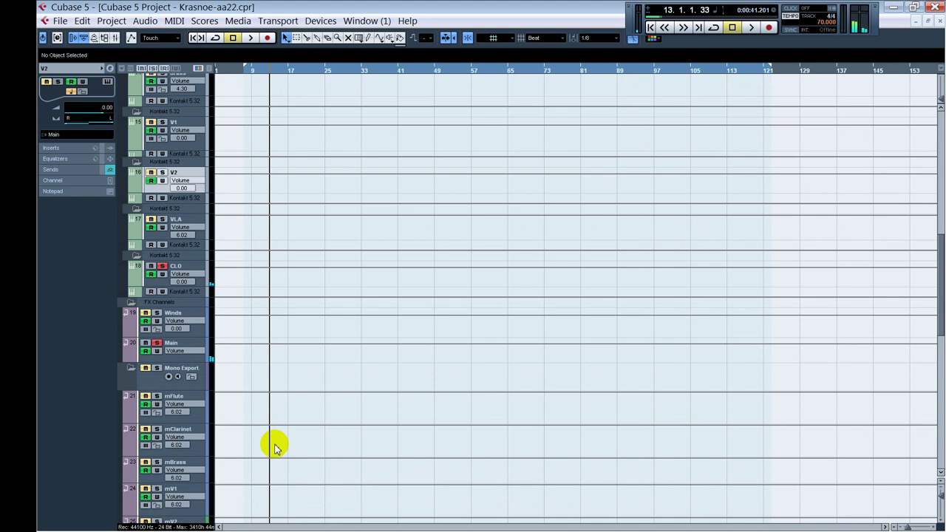
scroll(274, 446, "up", 6)
key("space")
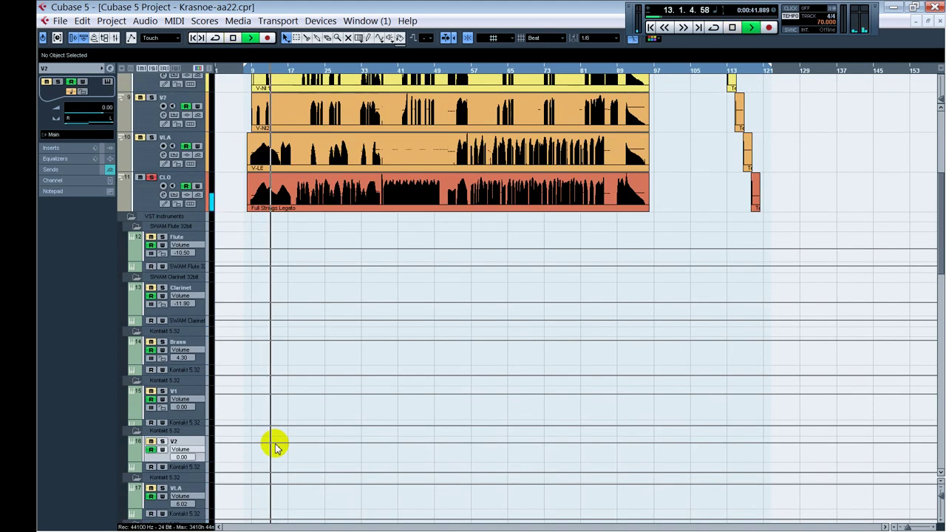
scroll(275, 447, "down", 2)
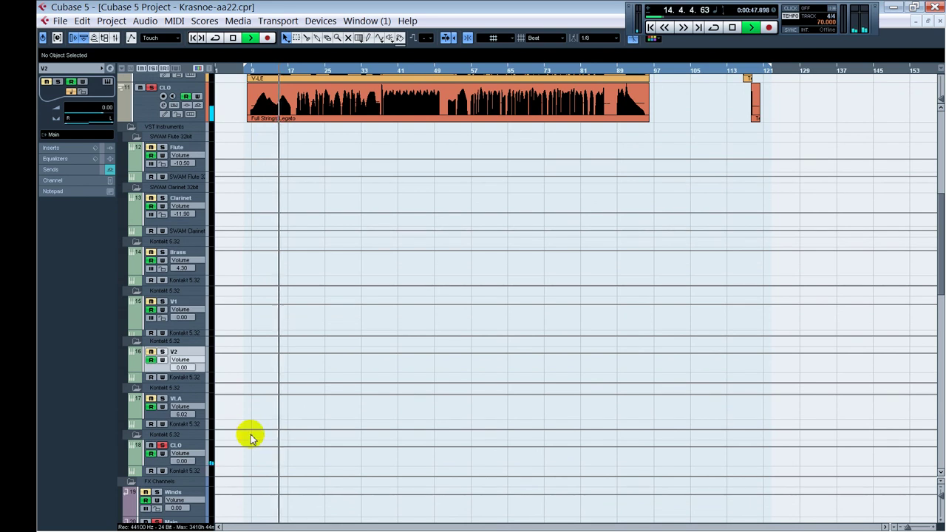
key("space")
Select the CLO instrument channel and restore its reversed stereo panner to normal L-to-R order
left_click(198, 443)
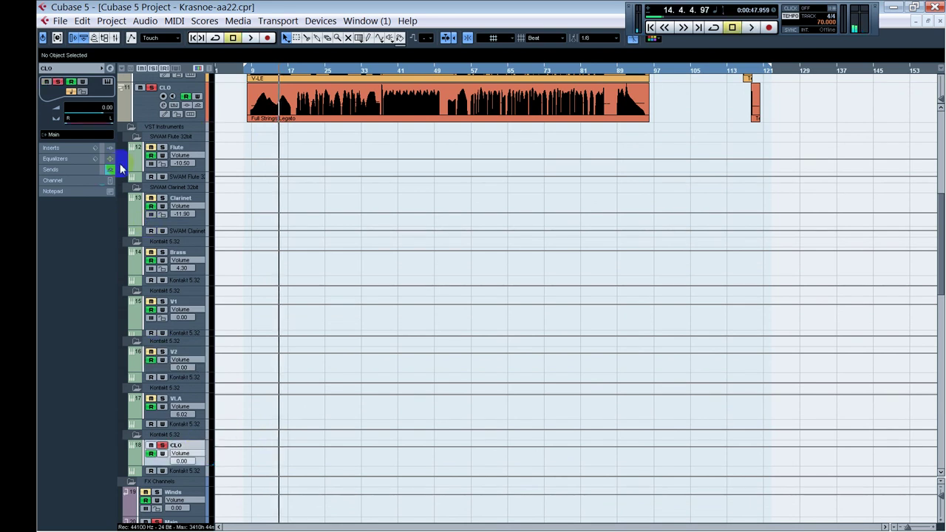
left_click(90, 123)
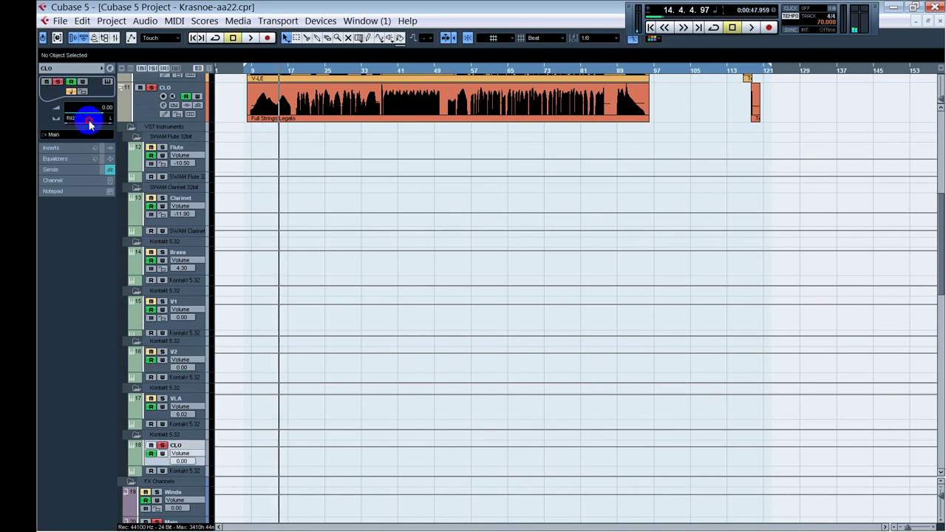
left_click_drag(87, 107, 97, 369)
Replay CLO from about bar 13 and check the left and right levels on its instrument and Main channels
scroll(262, 274, "up", 3)
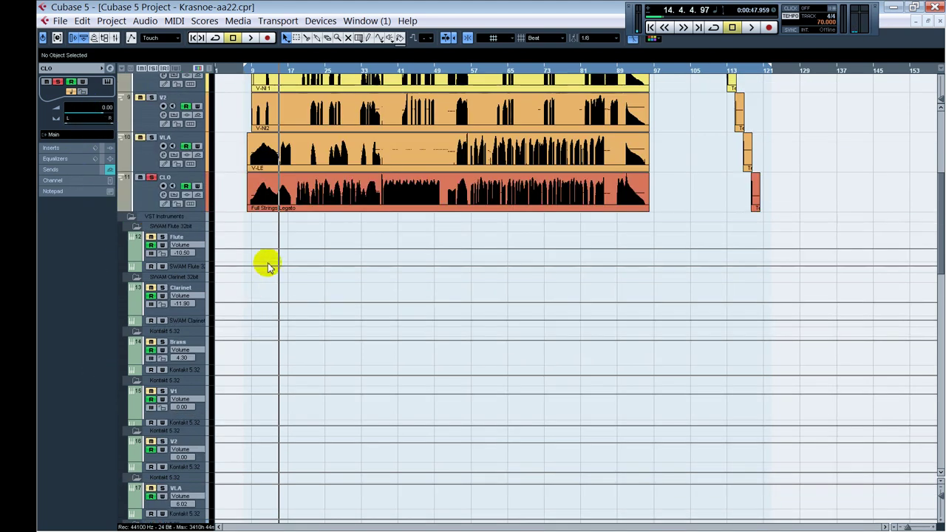
left_click(266, 262)
key("space")
scroll(263, 346, "down", 5)
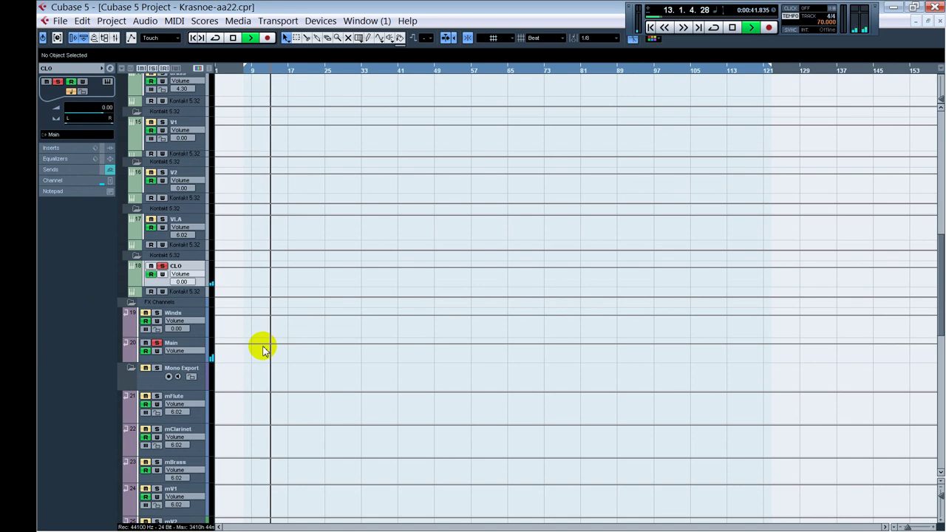
scroll(274, 291, "up", 2)
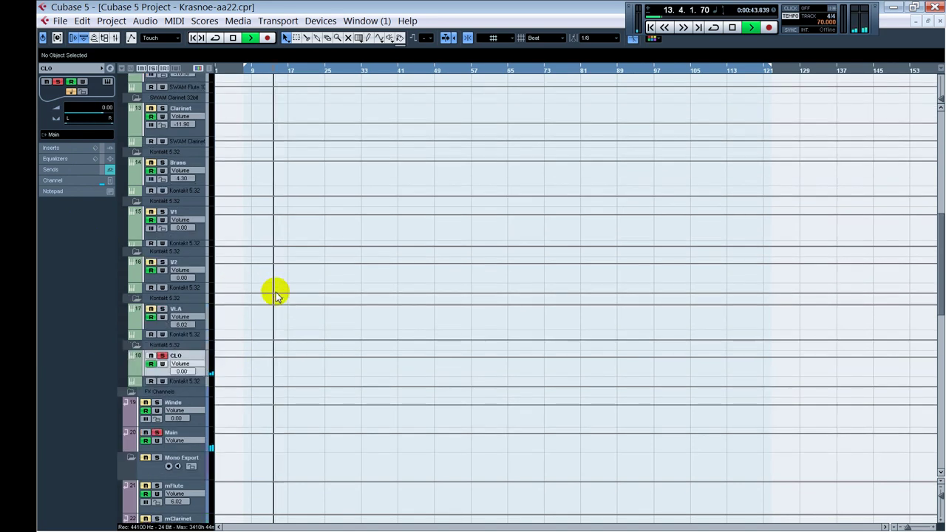
key("space")
Inspect the pan settings of the VLA, CLO, V2, V1, Brass and Clarinet instrument channels in turn
left_click(199, 315)
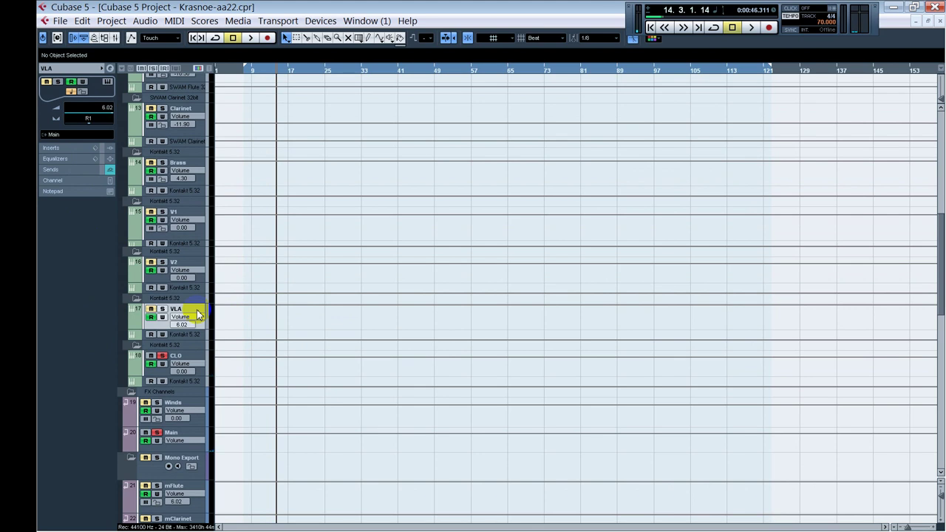
left_click(185, 355)
left_click(183, 266)
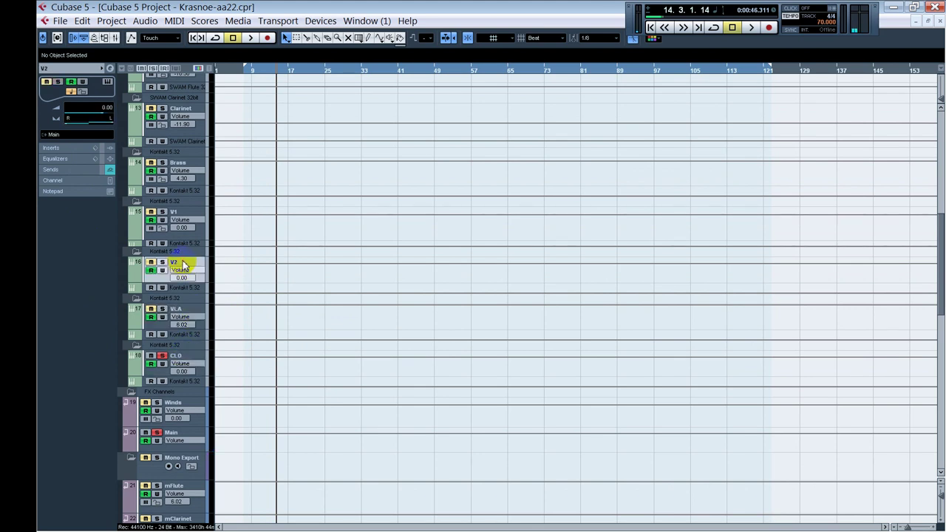
left_click(194, 215)
left_click(196, 166)
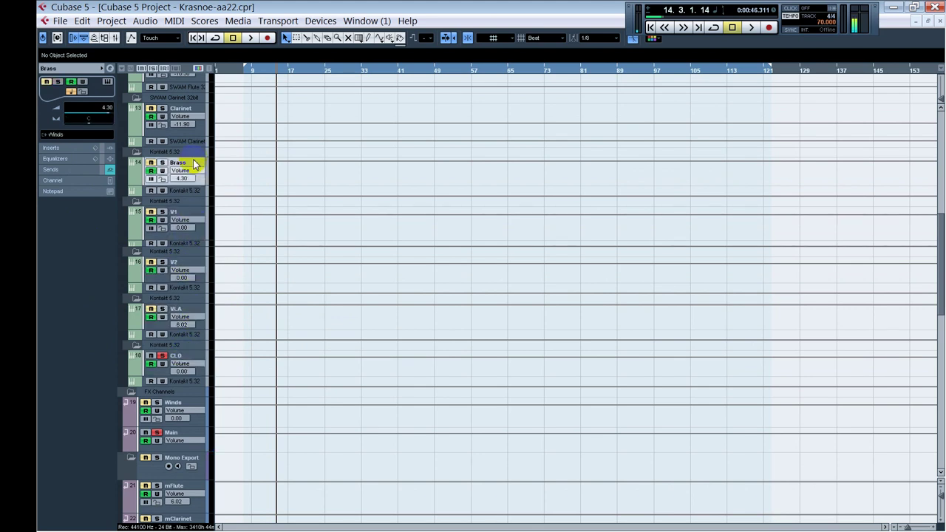
scroll(190, 235, "up", 3)
left_click(189, 109)
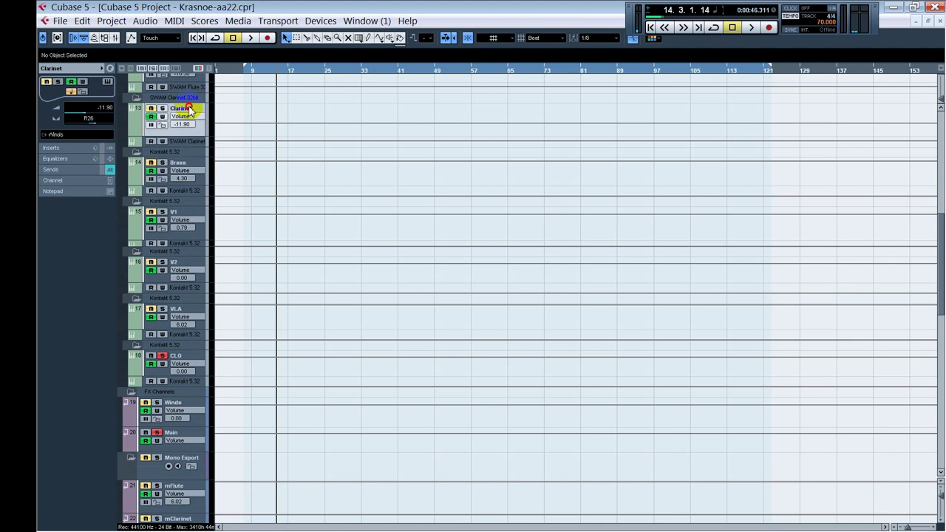
Solo the Flute track instead of CLO and play it from about bar 14 to bar 18
scroll(287, 209, "up", 10)
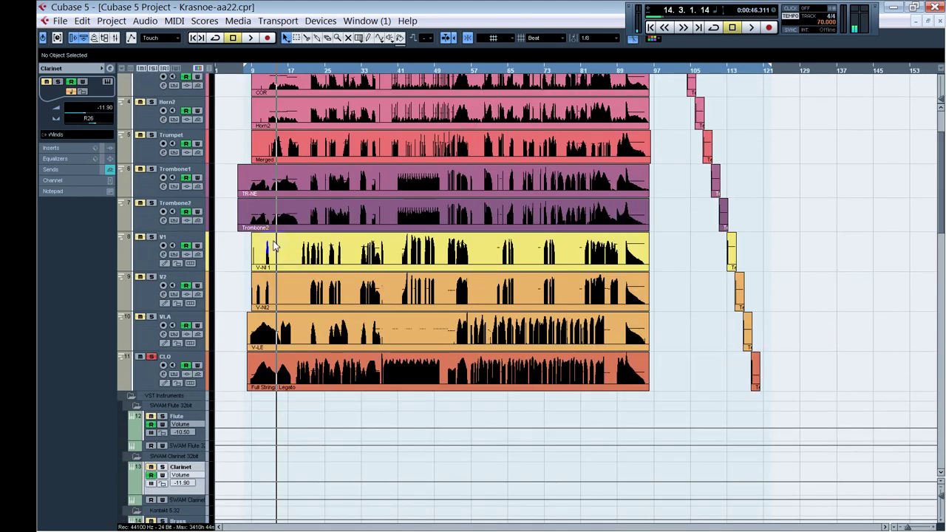
scroll(237, 276, "up", 3)
scroll(228, 345, "down", 5)
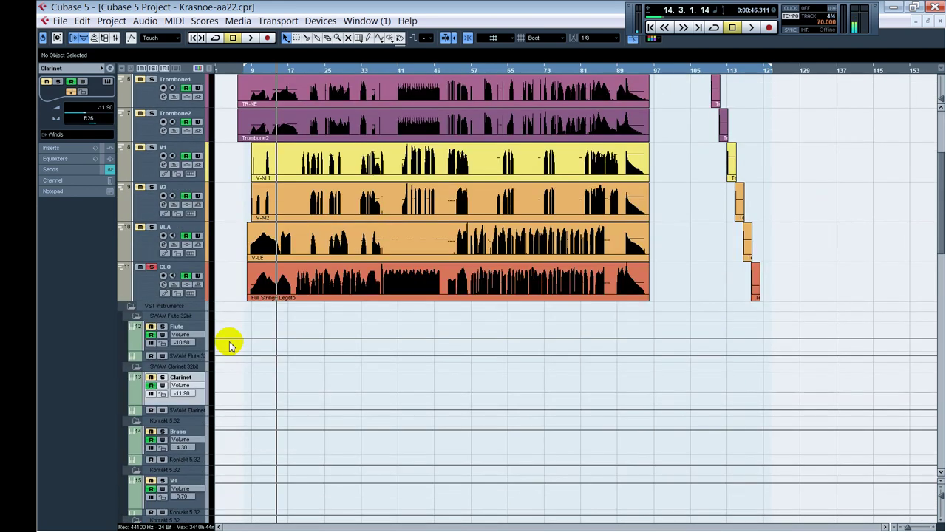
scroll(222, 292, "up", 5)
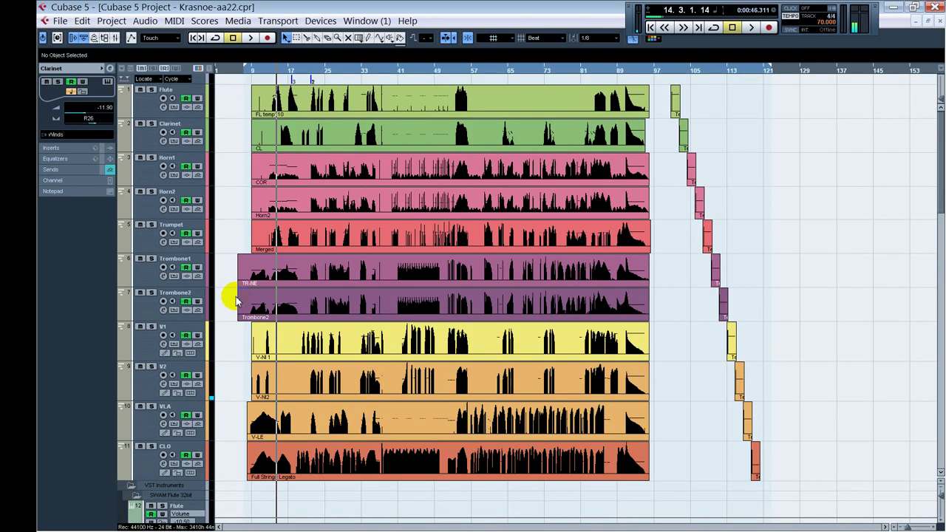
left_click(173, 97)
scroll(226, 270, "down", 8)
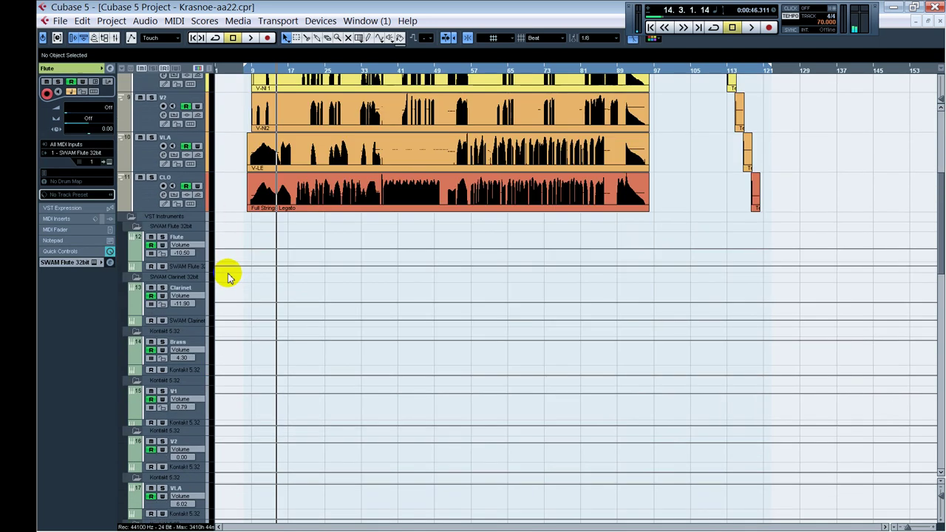
scroll(210, 290, "up", 8)
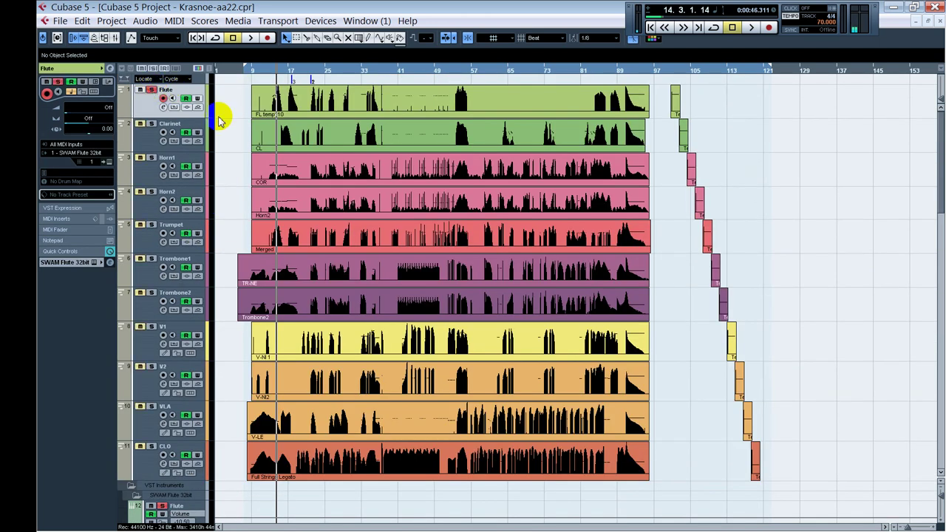
key("space")
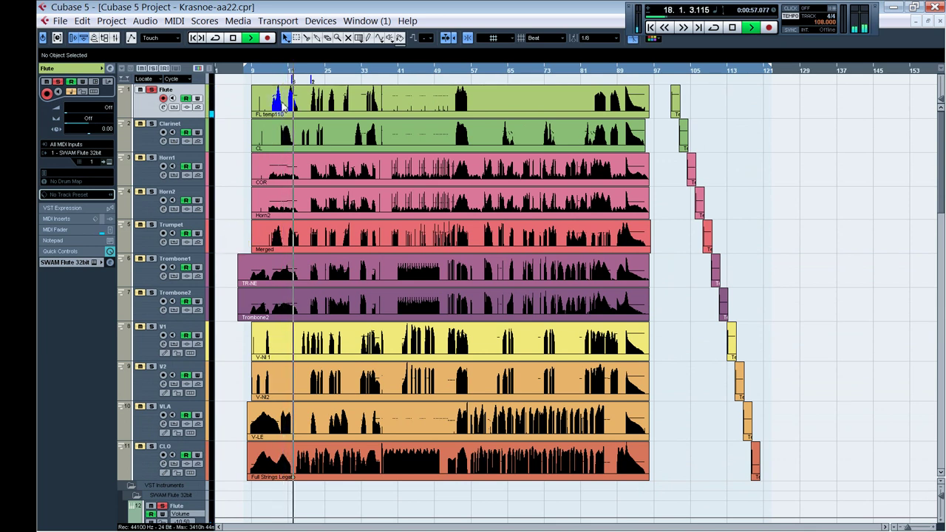
key("space")
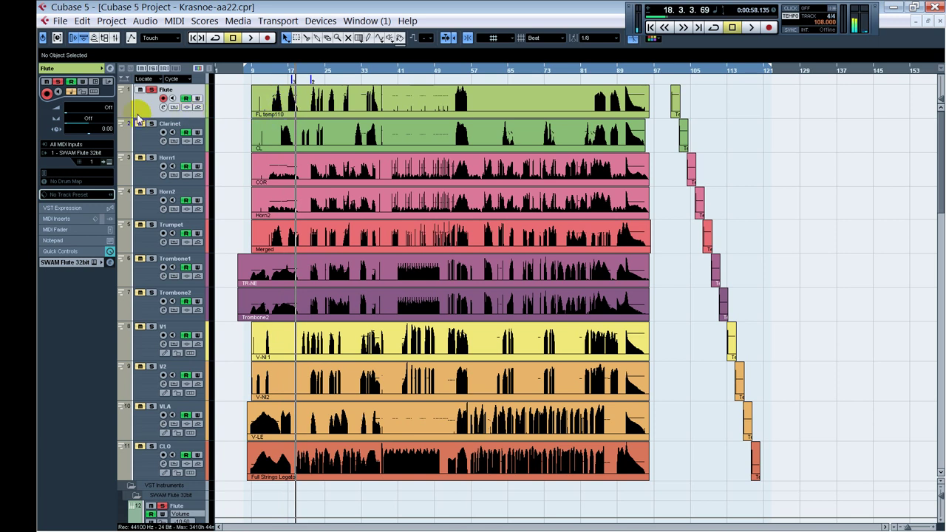
Open the Flute track's SWAM Flute instrument, move its window clear of the track list and check the Winds and mFlute channels
left_click(174, 108)
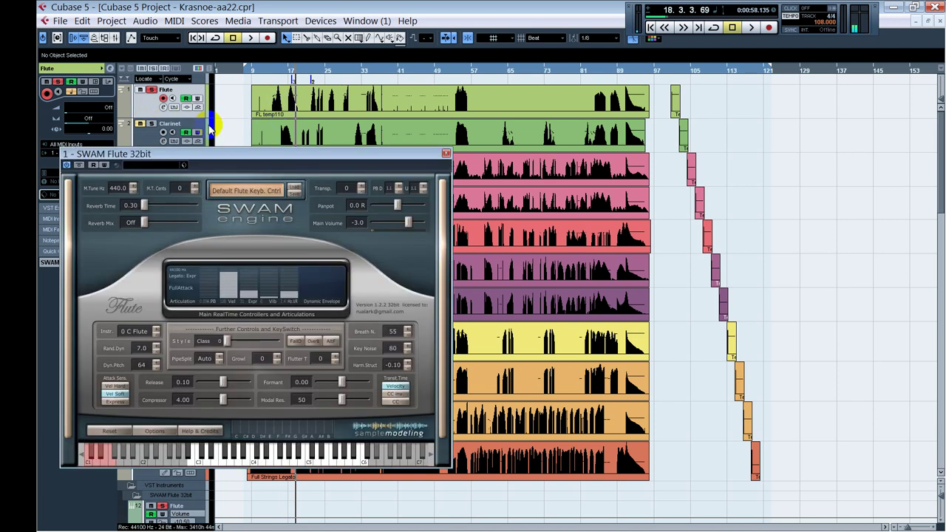
left_click_drag(277, 156, 680, 120)
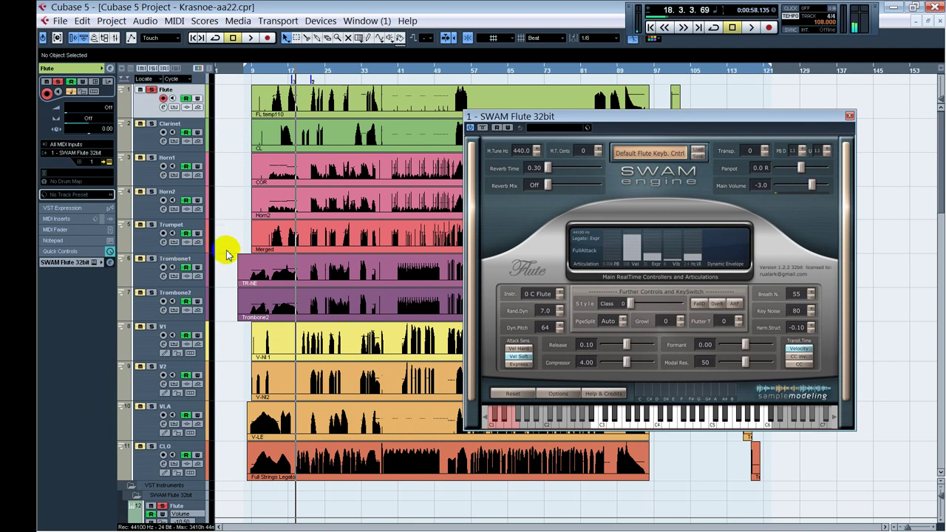
scroll(226, 249, "down", 10)
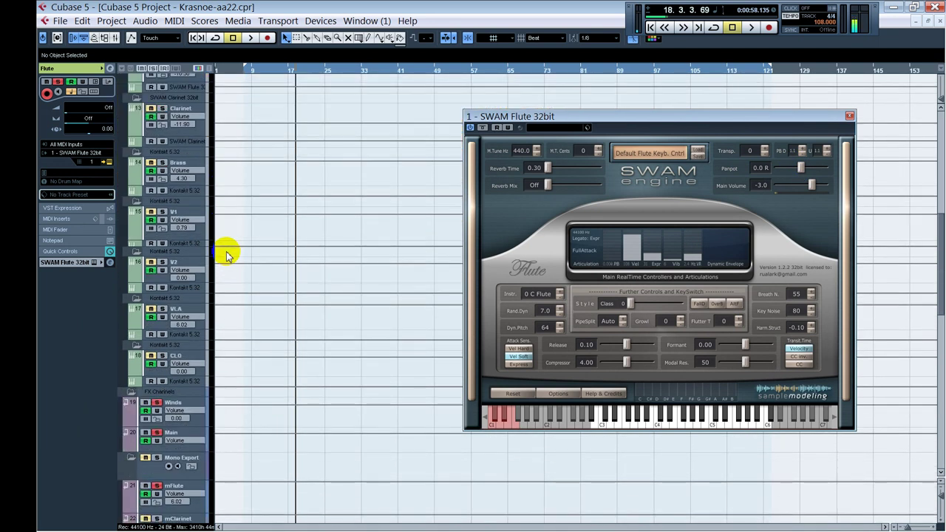
scroll(226, 255, "down", 2)
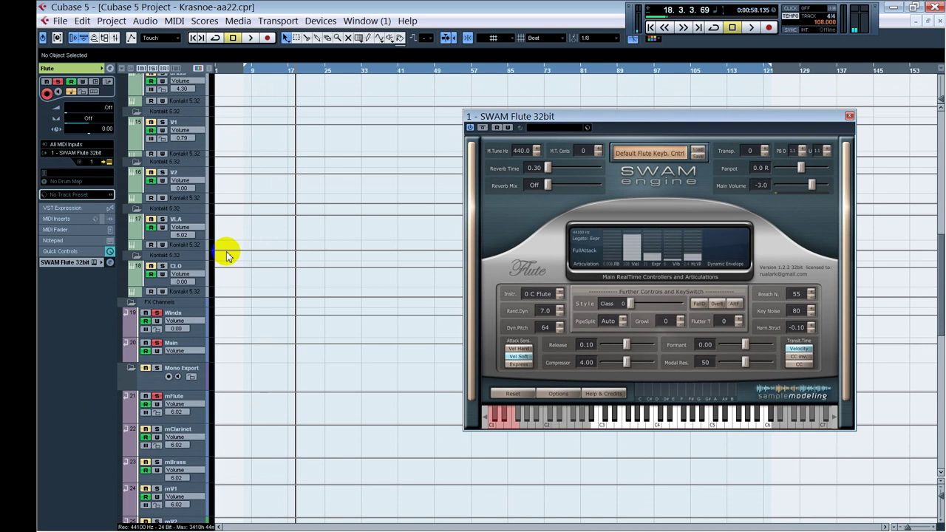
scroll(226, 255, "down", 2)
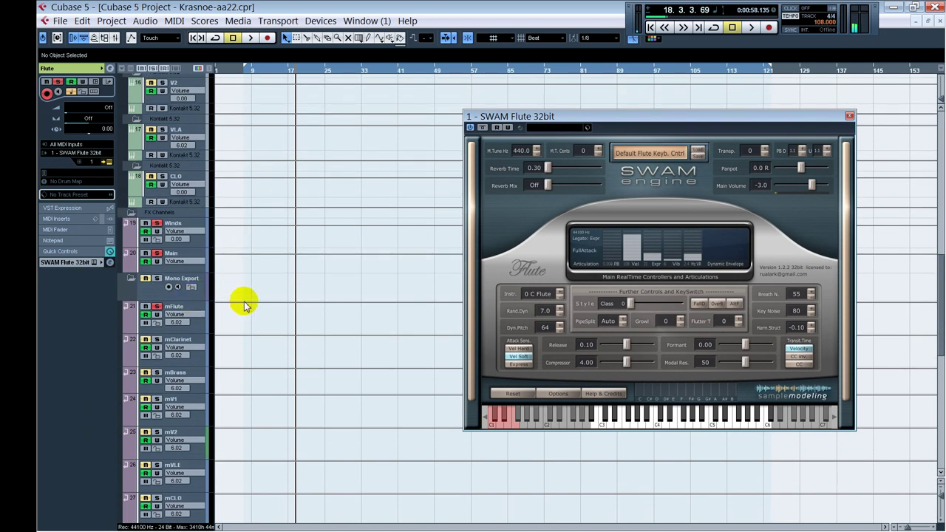
Select the Flute instrument channel and set its pan to L17
scroll(245, 303, "up", 7)
left_click(188, 240)
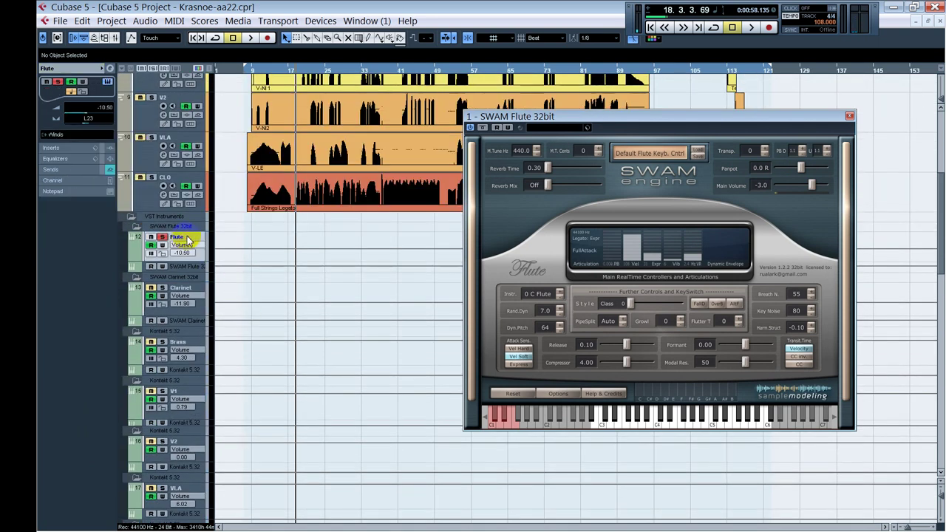
left_click(94, 135)
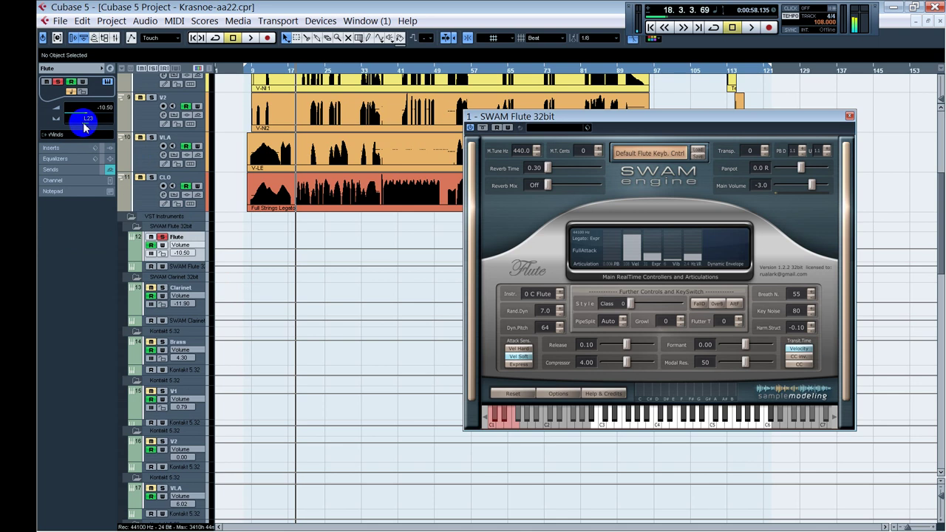
left_click_drag(83, 122, 88, 128)
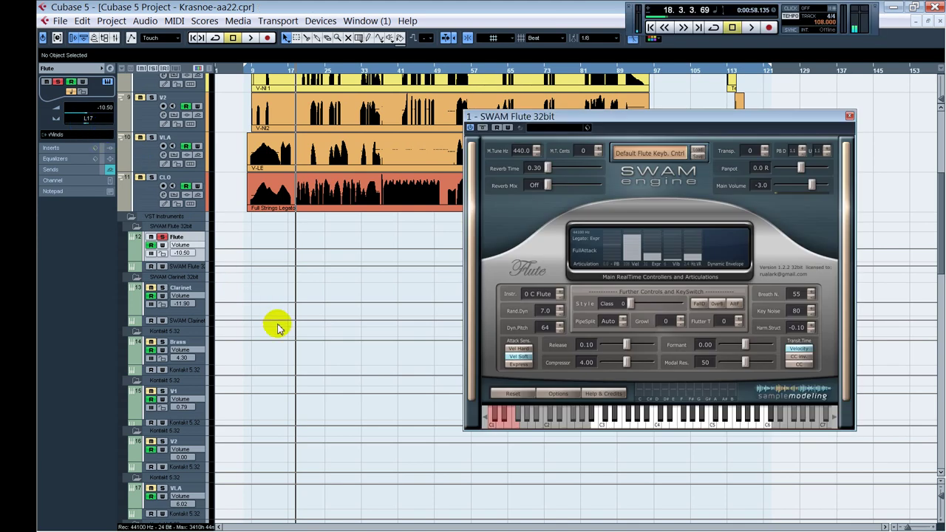
Solo the Clarinet instrument channel instead of the Flute and play short passages from bar 18 and around bar 34
left_click(198, 290)
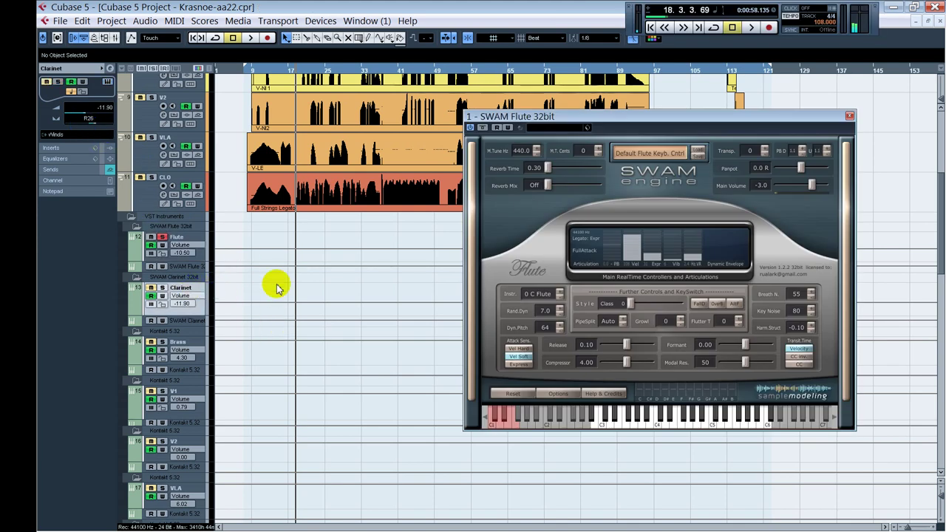
left_click(163, 287)
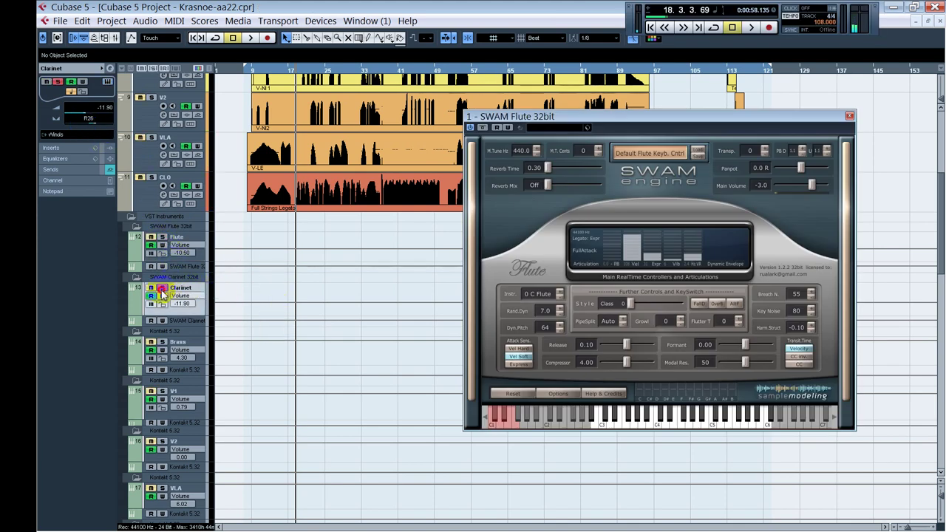
key("space")
scroll(303, 288, "up", 5)
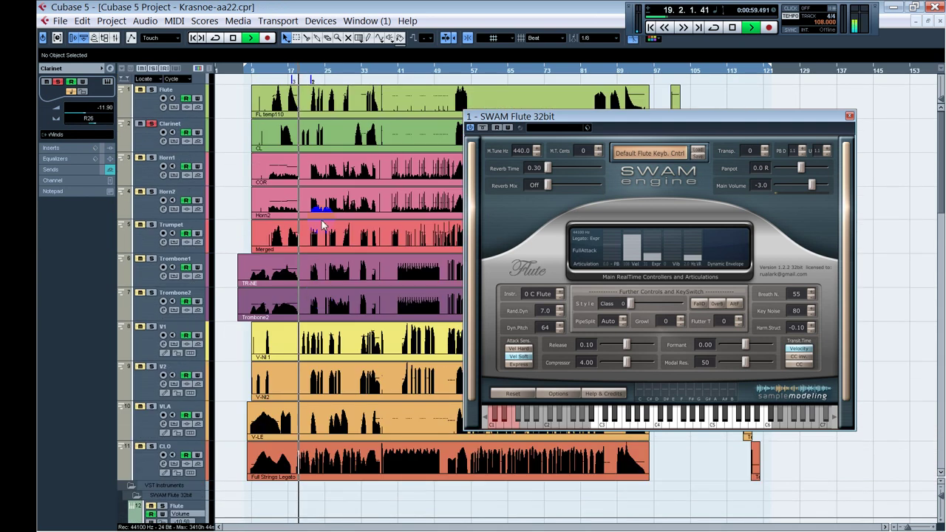
key("space")
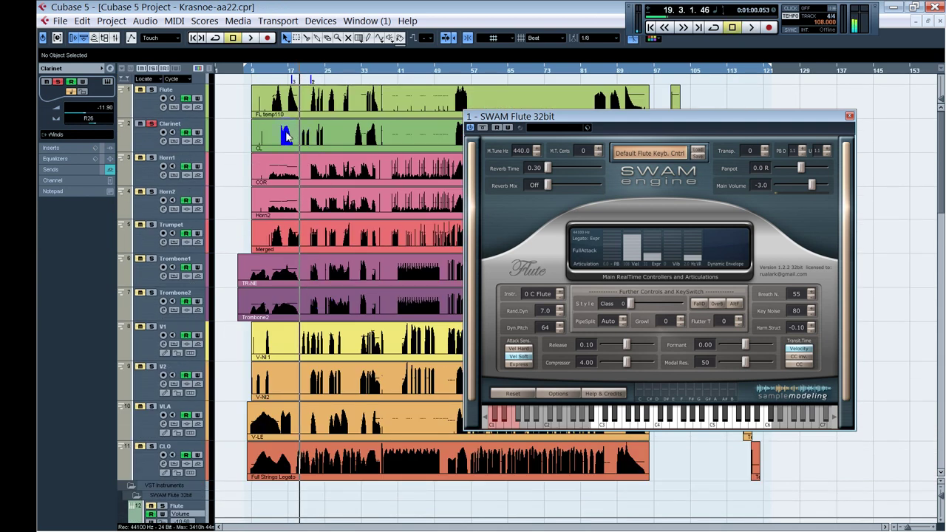
left_click(369, 131)
key("space")
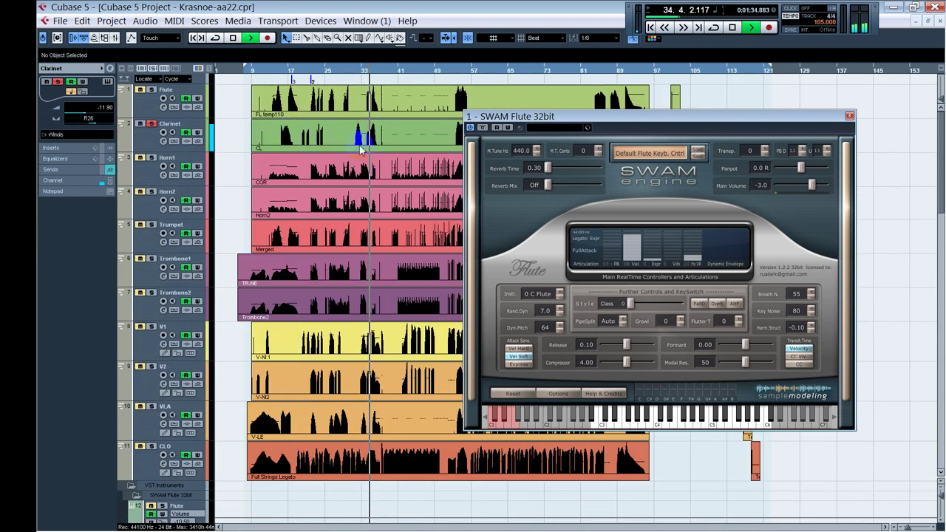
key("space")
Solo the Flute track together with the Clarinet, play both around bar 35 and clear the solos
left_click(152, 90)
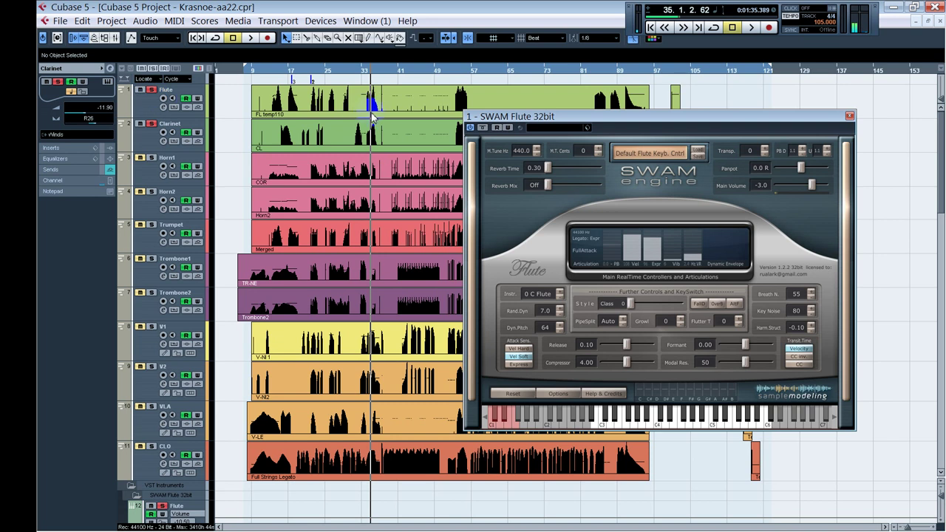
key("space")
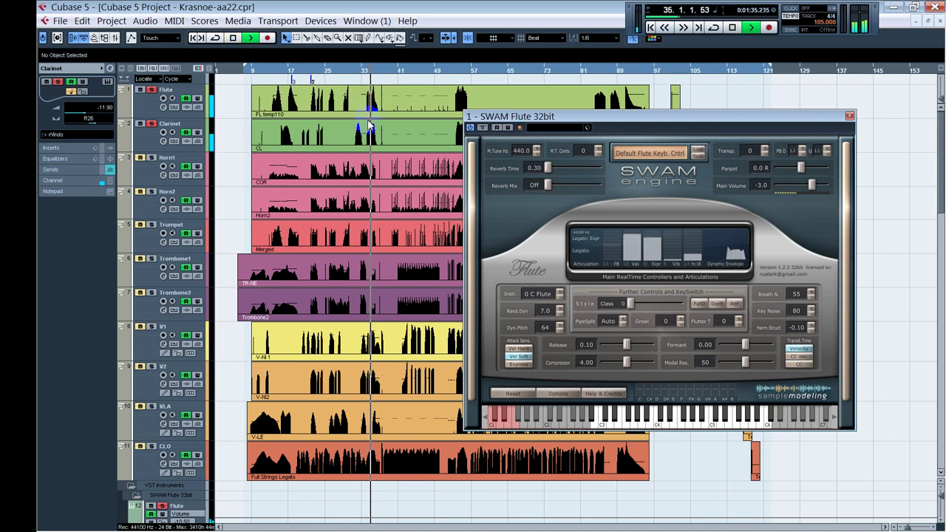
key("space")
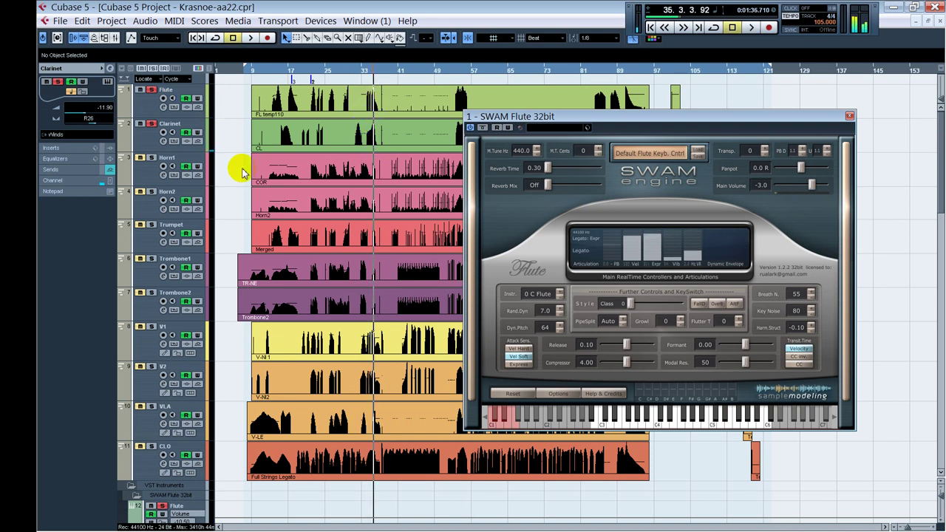
left_click(152, 90)
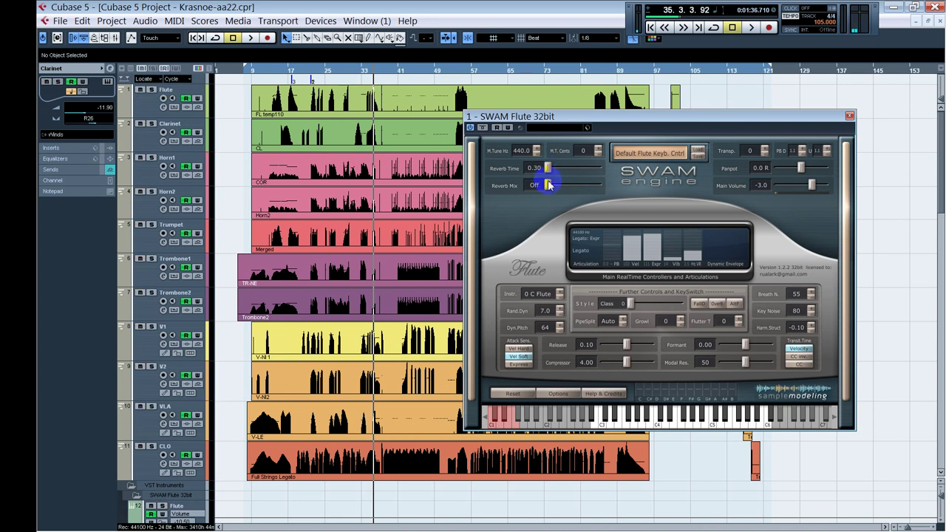
Open the Clarinet track's SWAM Clarinet instrument to check its panpot and reverb, and close both SWAM windows
left_click(151, 135)
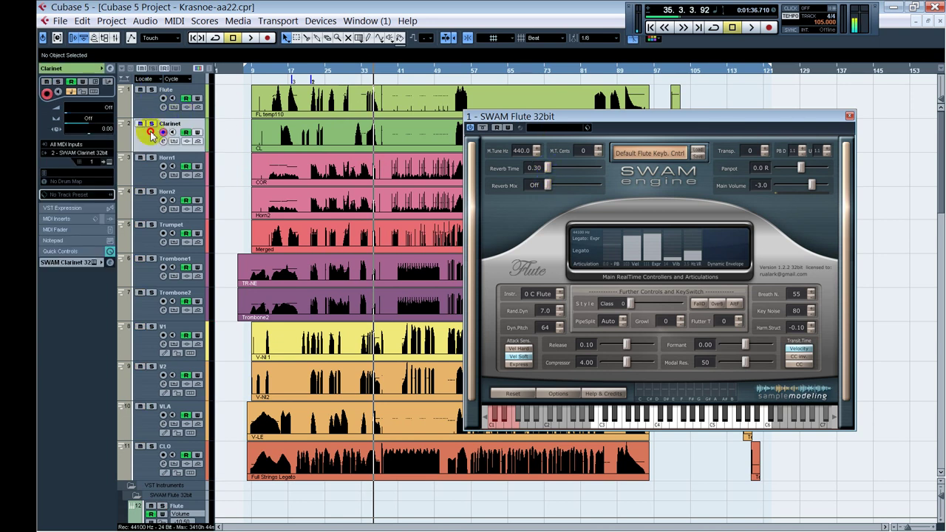
left_click(162, 140)
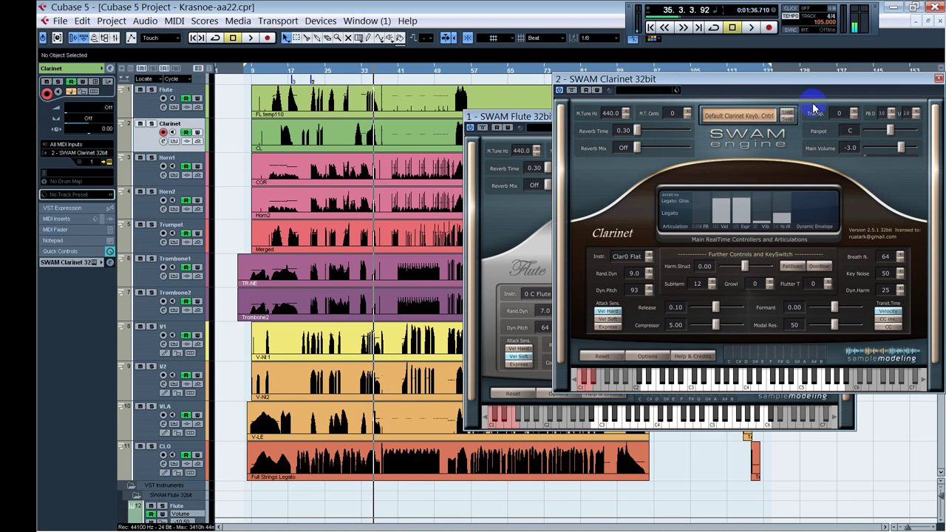
left_click(931, 78)
left_click(849, 116)
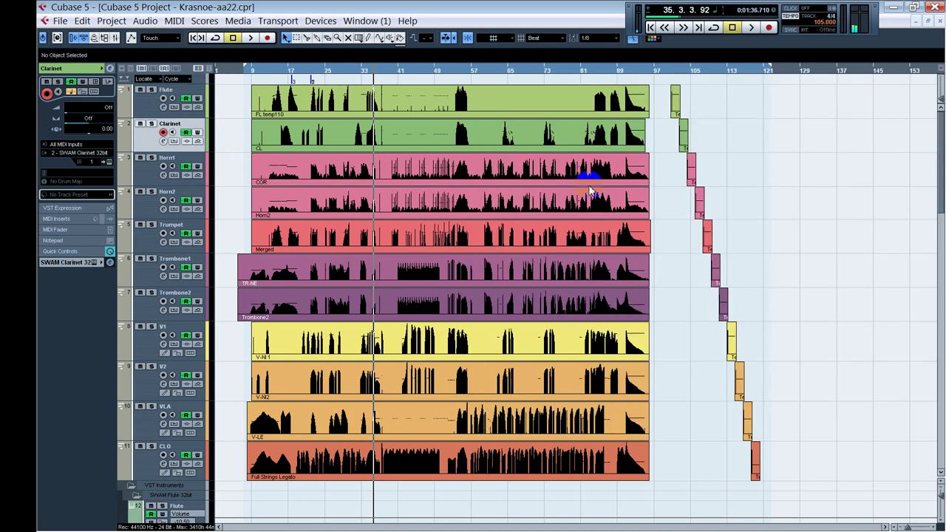
Open the Flute instrument channel's settings, check its pan, output and send, and close them
scroll(248, 309, "down", 8)
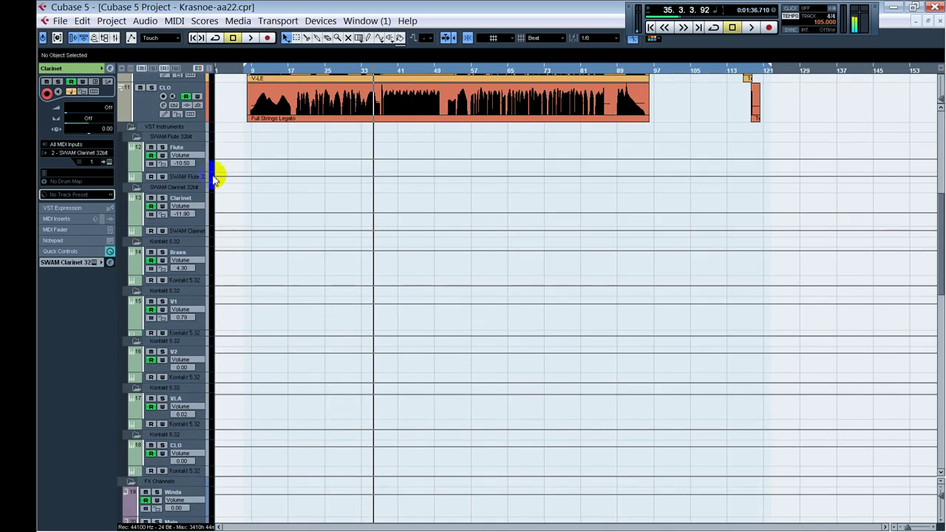
left_click(192, 148)
left_click(109, 69)
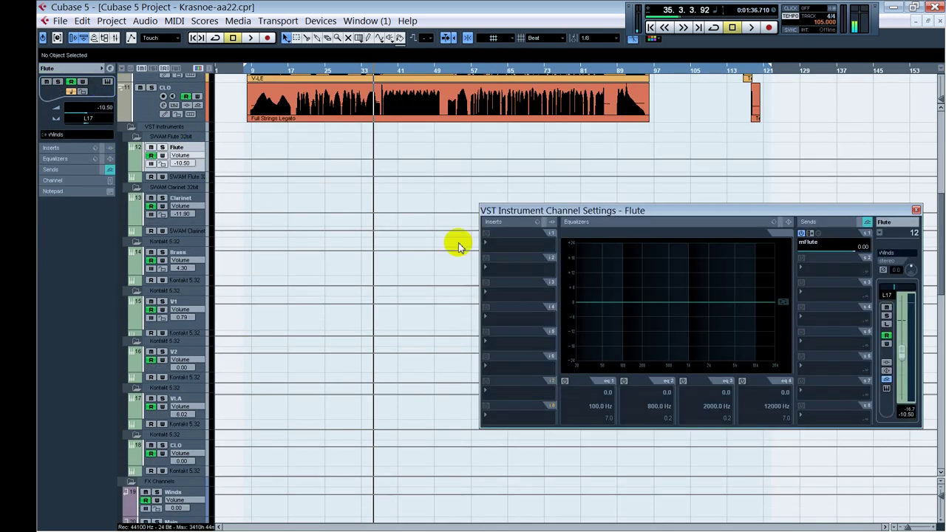
left_click(916, 210)
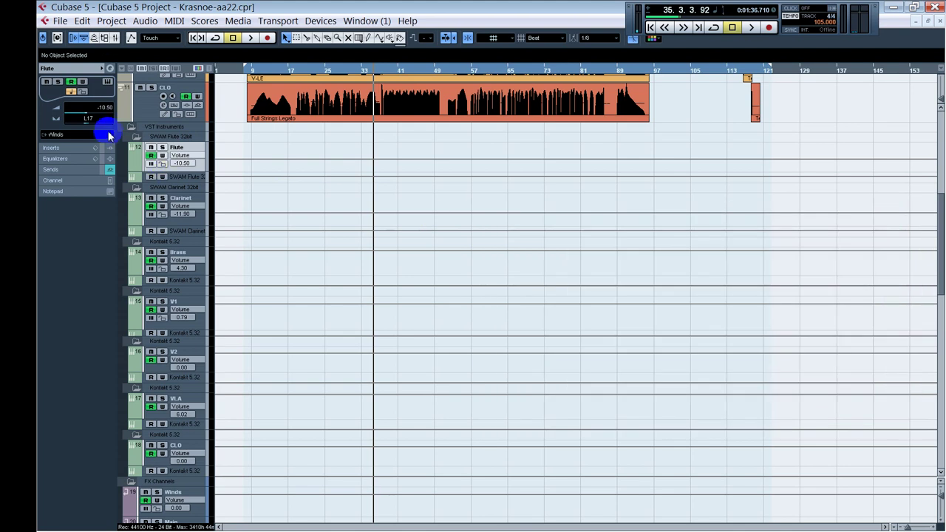
Open the Winds FX channel's settings, inspect its 2C-Aether reverb insert and close both windows
scroll(285, 332, "down", 4)
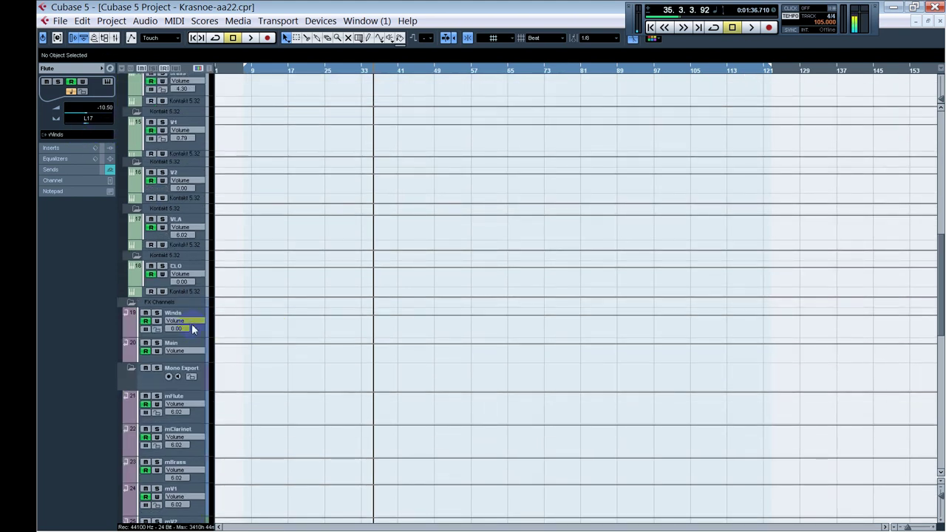
left_click(185, 314)
left_click(110, 68)
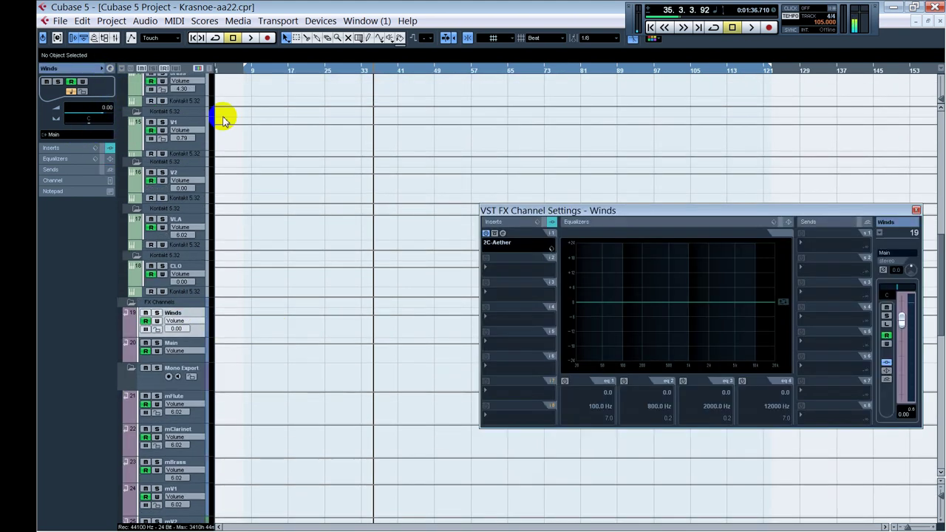
left_click(502, 232)
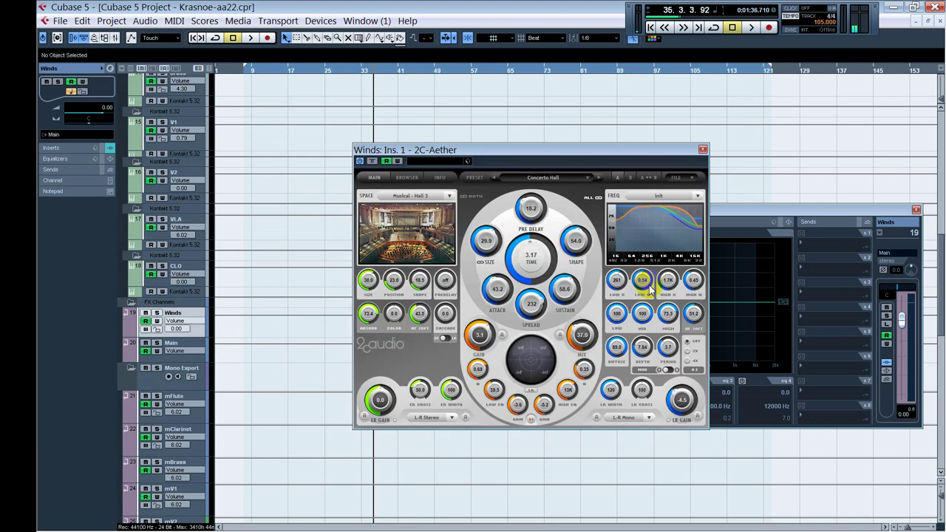
left_click(702, 150)
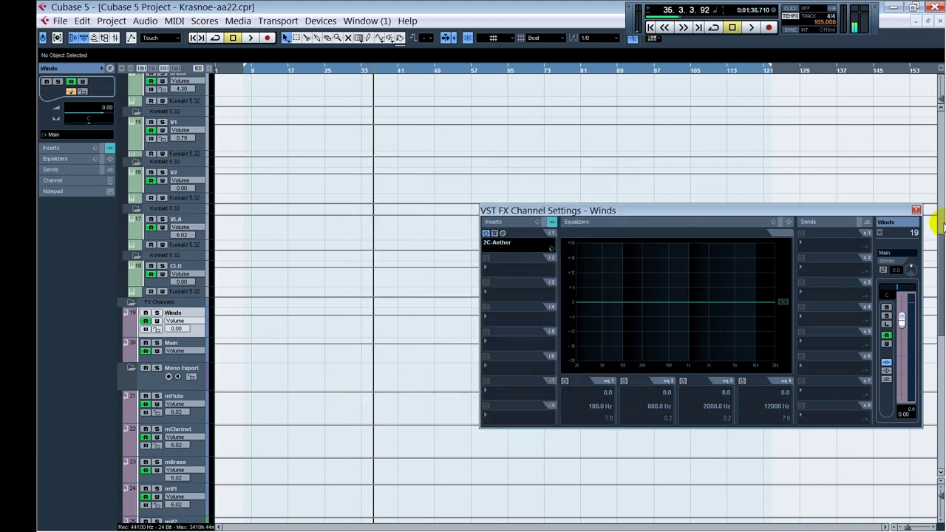
left_click(915, 210)
left_click_drag(937, 263, 931, 255)
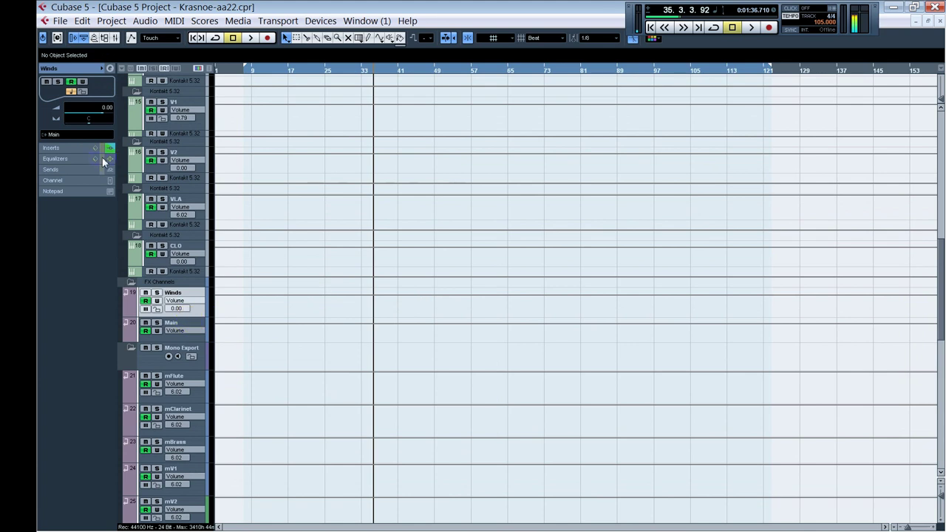
Check the Brass instrument channel's pan and output routing and look over the brass tracks it serves
scroll(176, 180, "up", 5)
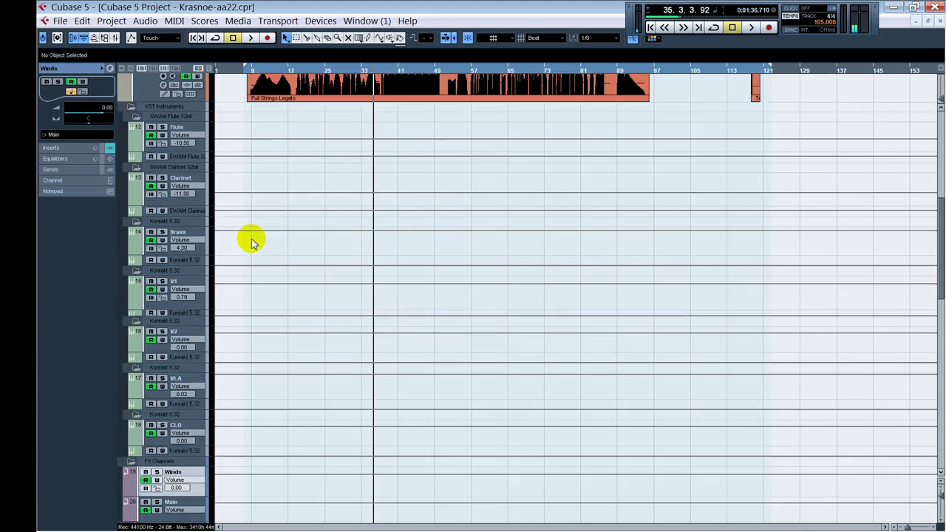
left_click(194, 234)
scroll(239, 311, "up", 10)
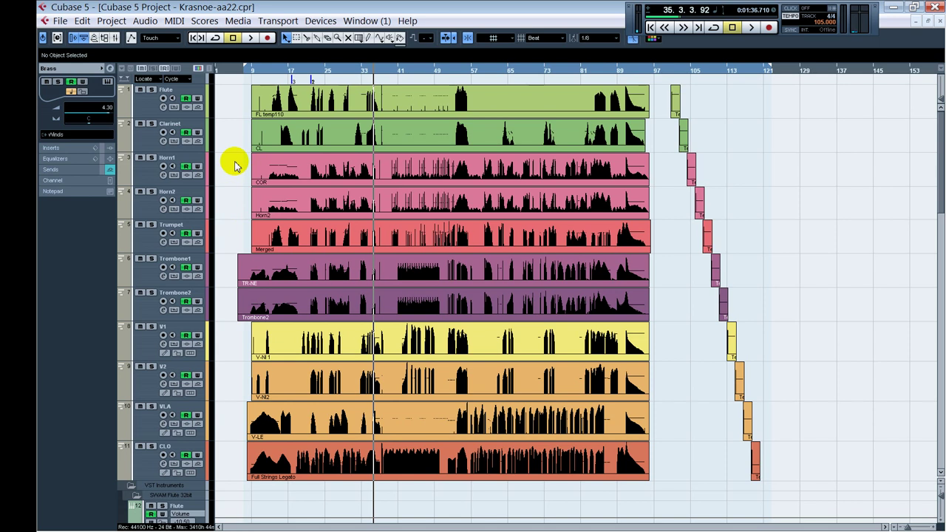
scroll(235, 166, "down", 10)
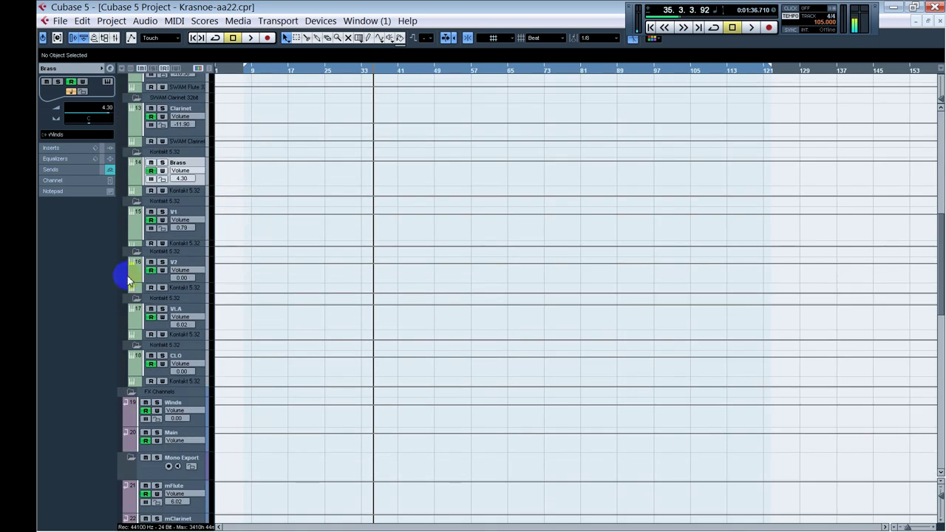
scroll(241, 333, "up", 2)
scroll(240, 333, "up", 6)
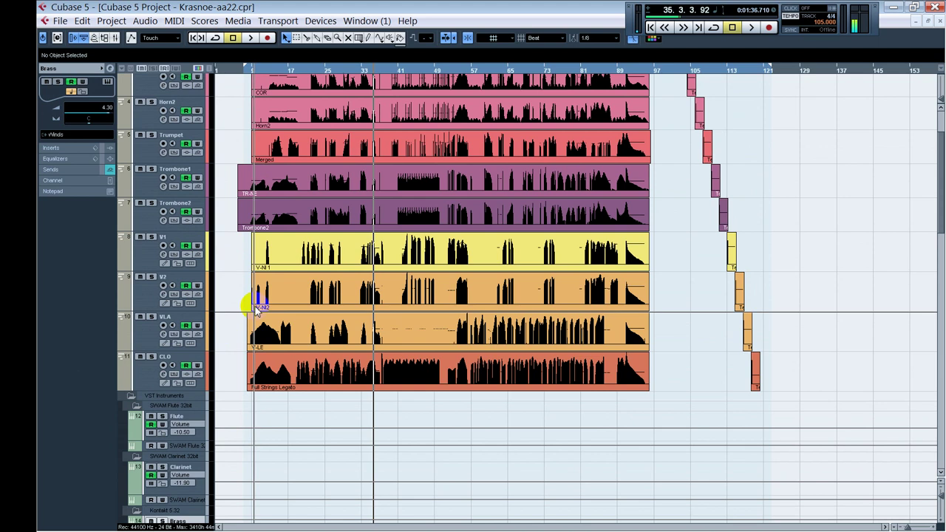
scroll(226, 293, "up", 2)
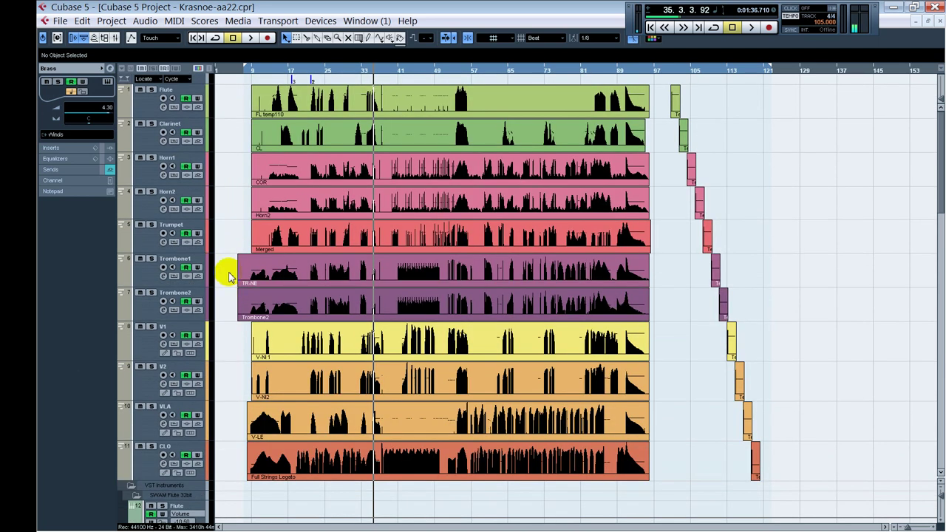
Open the Horn1 track's Kontakt instrument, move its window clear of the track list and check the French Horn pan settings
left_click(167, 162)
left_click(144, 142)
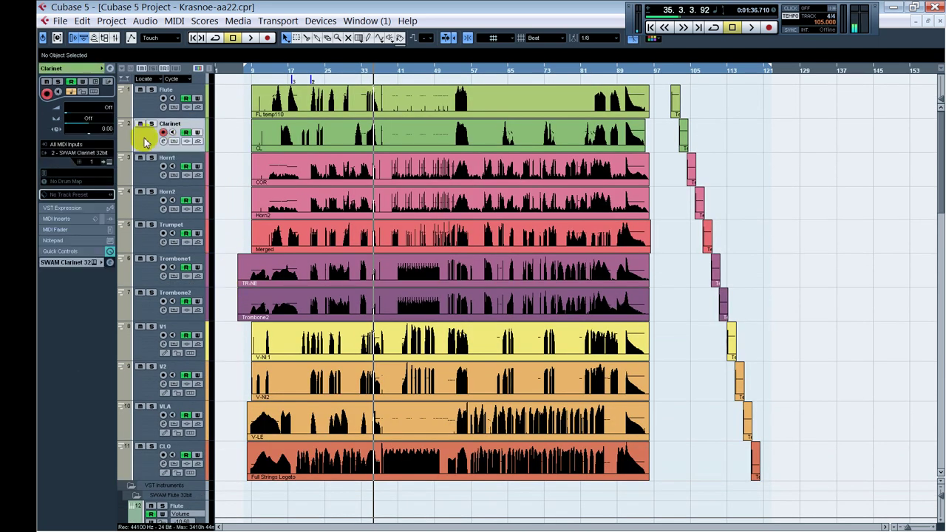
left_click(143, 179)
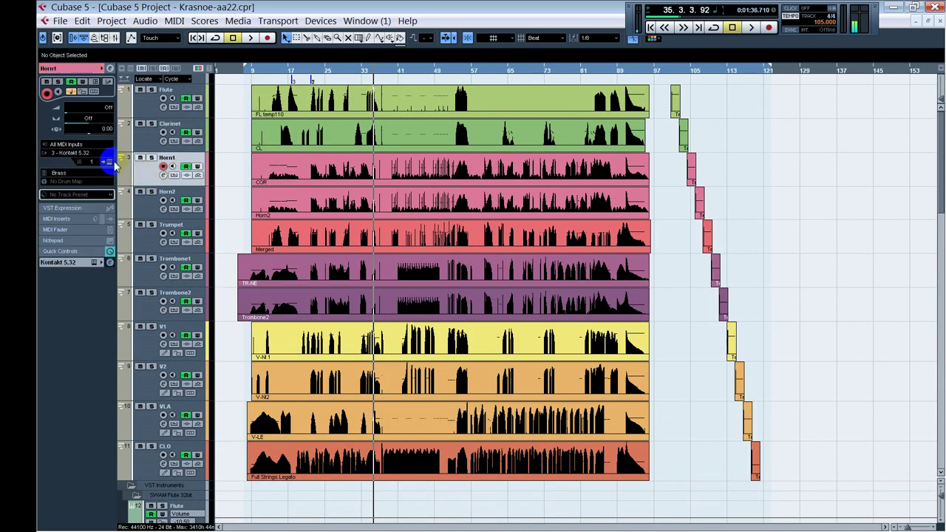
left_click_drag(602, 0, 699, 59)
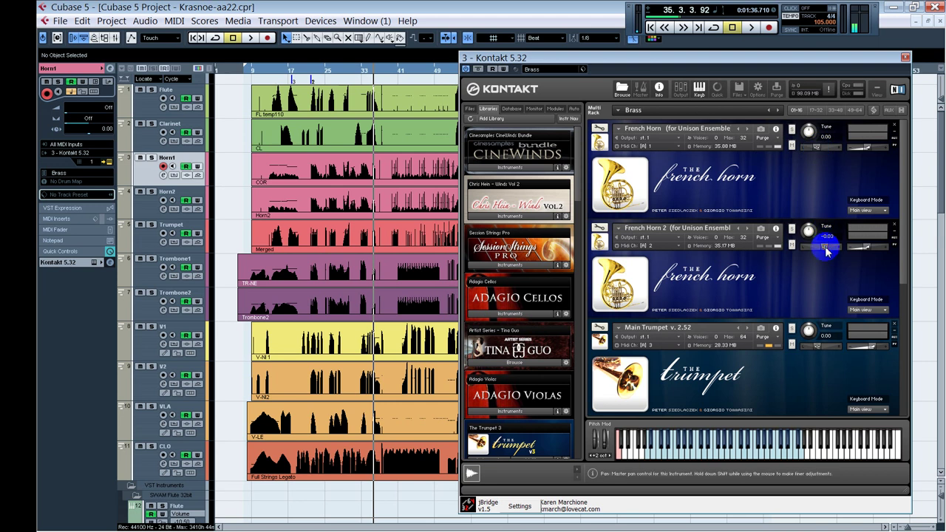
Solo the Horn1 and Horn2 tracks and play them together from marker 2 near bar 22
left_click(151, 158)
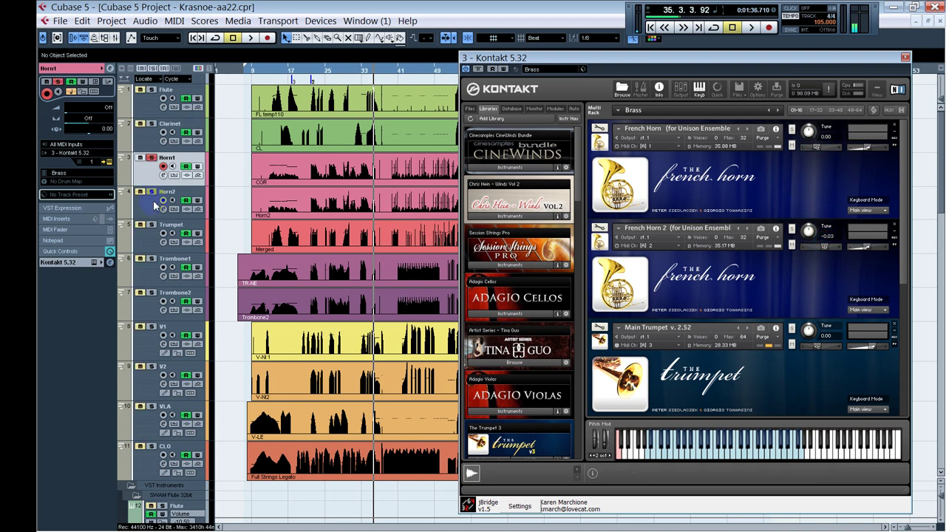
key("shift+2")
key("space")
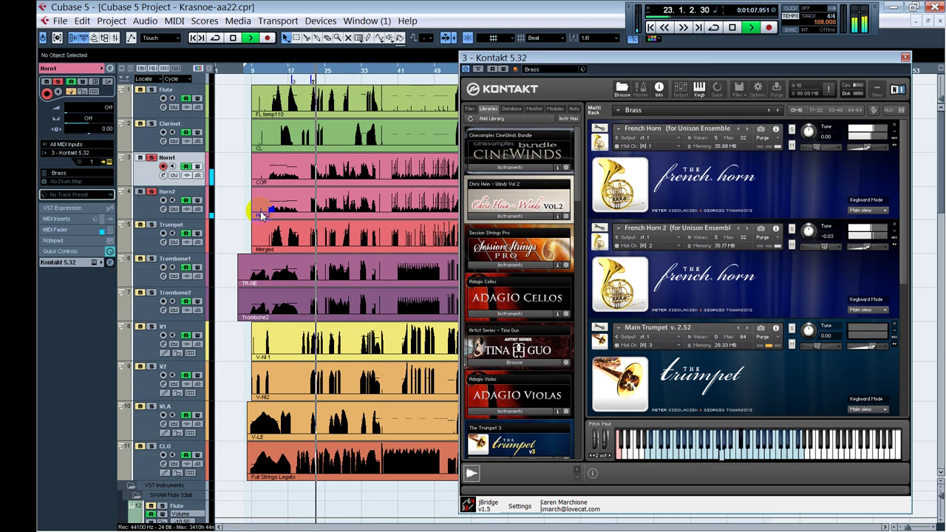
key("space")
Play the Horn1 track soloed alone from marker 2 near bar 22
key("space")
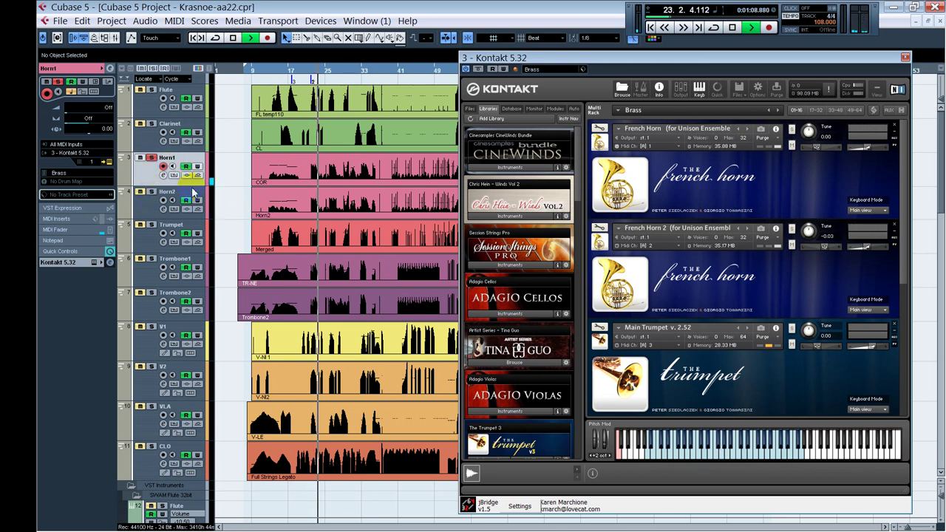
key("shift+2")
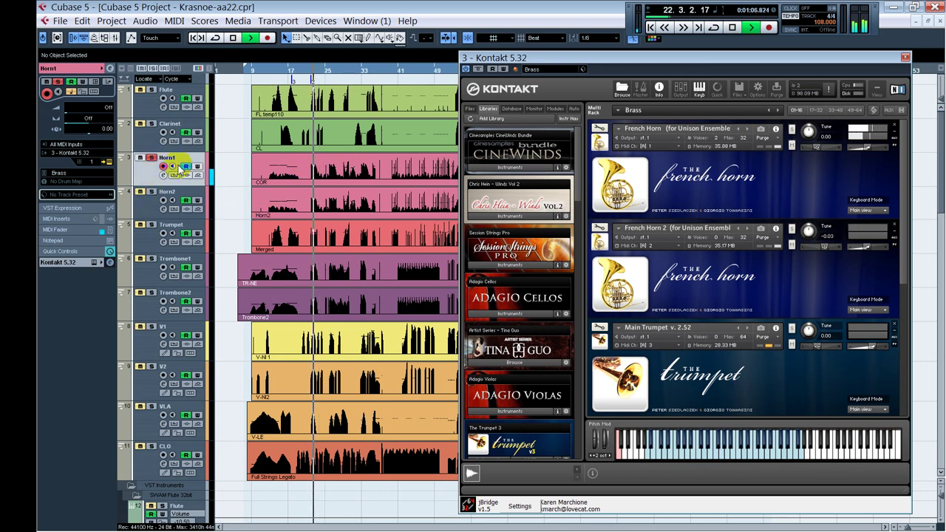
key("space")
Solo Horn2 instead of Horn1, play it briefly from bar 22 and clear the solo
left_click(152, 158)
left_click(152, 192)
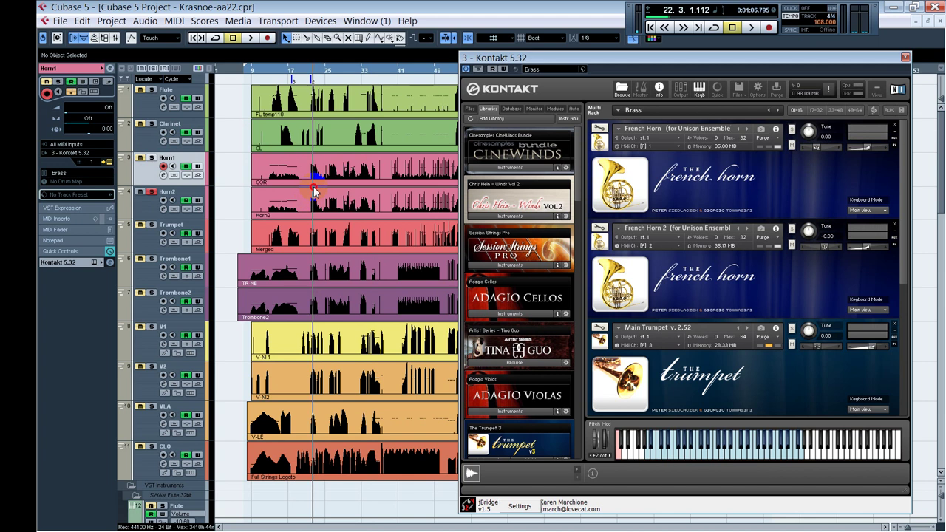
key("space")
key("space")
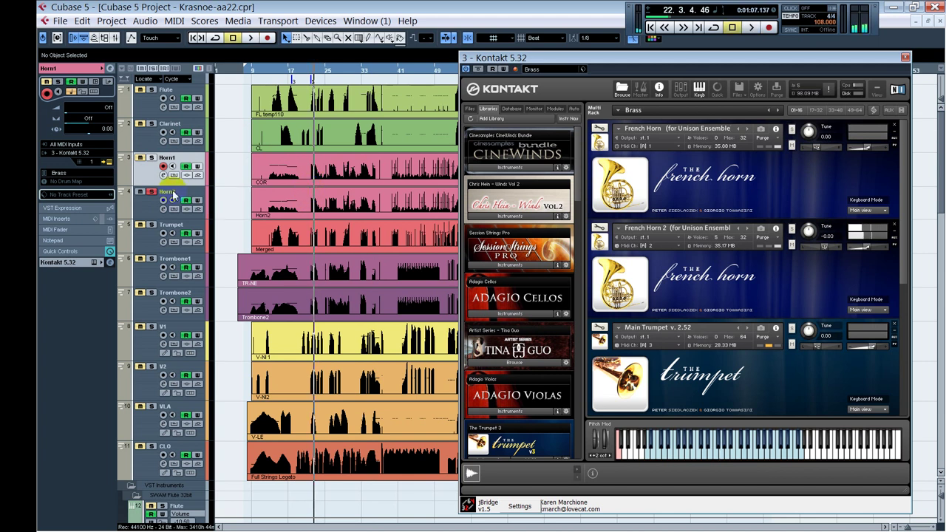
left_click(151, 192)
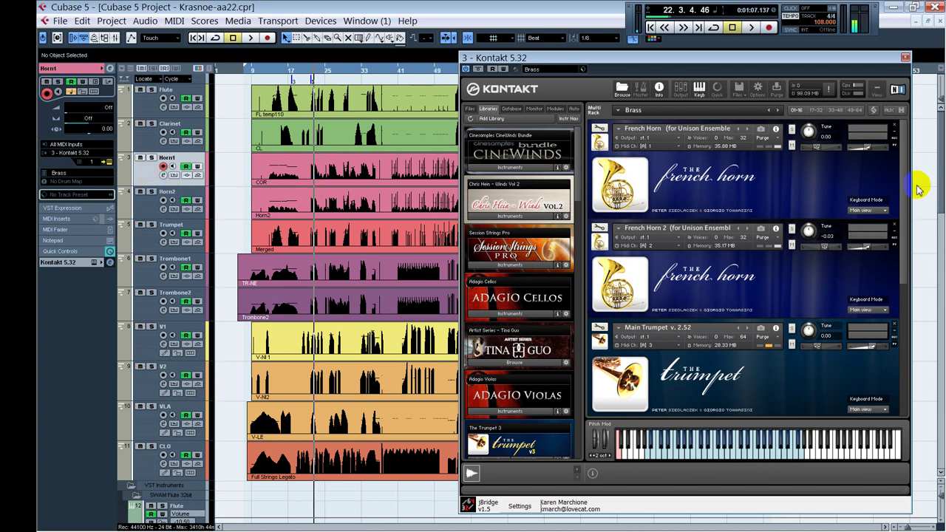
Check the Tenor Trombone's pan setting in Kontakt's Brass multi
left_click_drag(904, 167, 905, 172)
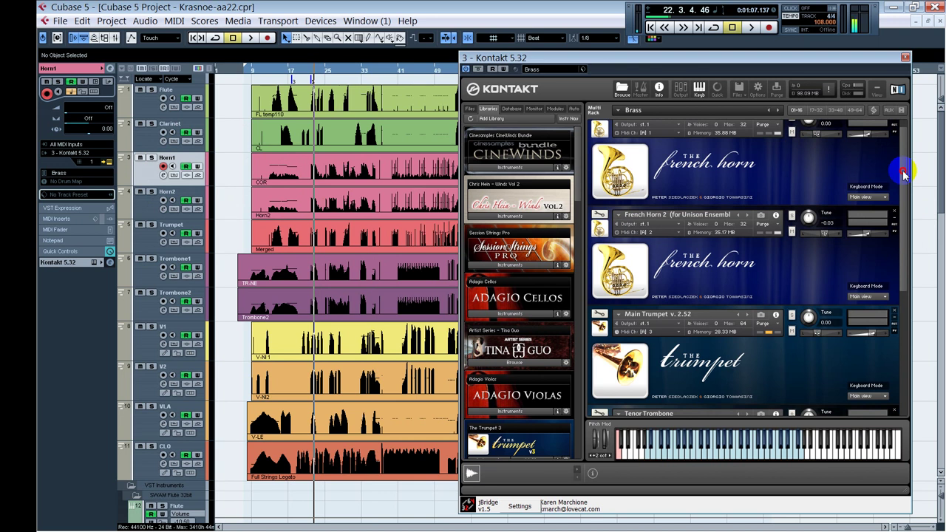
left_click_drag(903, 173, 903, 293)
left_click(818, 188)
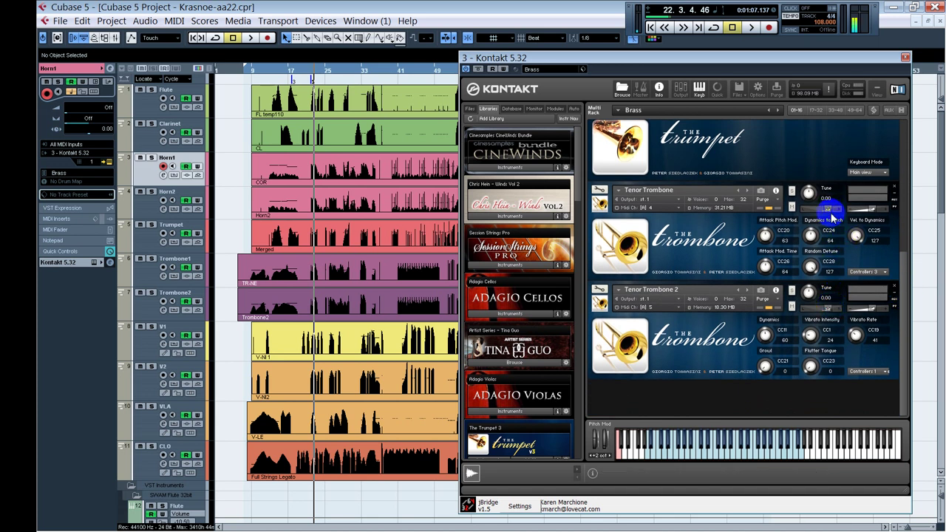
left_click_drag(831, 217, 828, 210)
left_click_drag(827, 210, 826, 212)
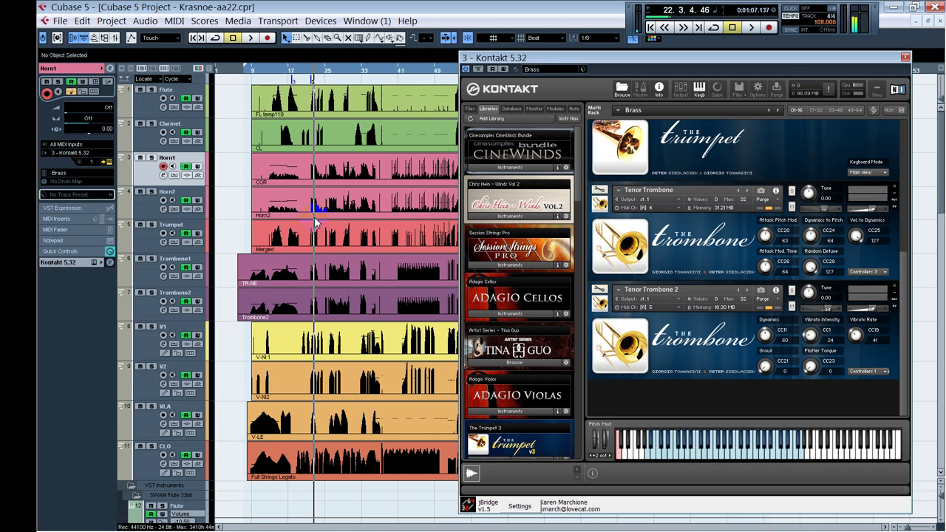
Play the Trombone1 track soloed near bar 16, switch the solo to Trombone2, play it and stop
left_click(151, 259)
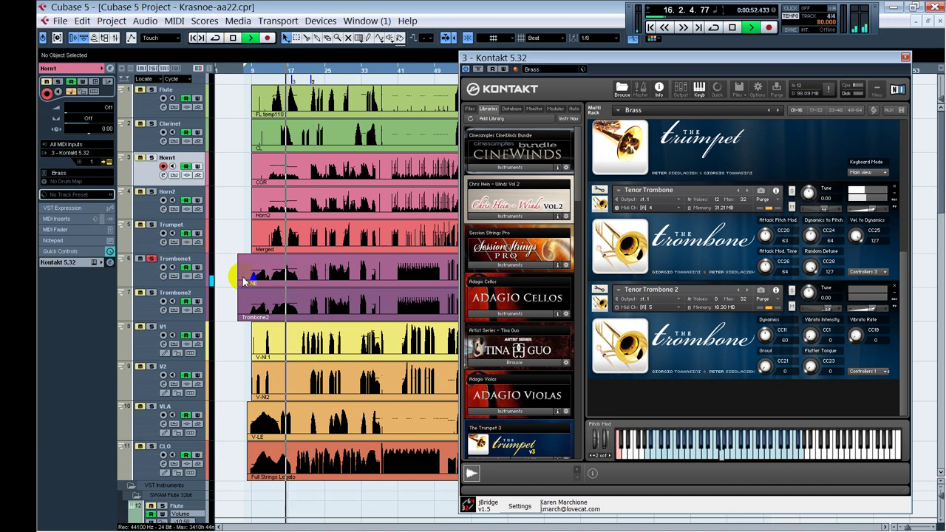
left_click(151, 259)
left_click(151, 292)
key("space")
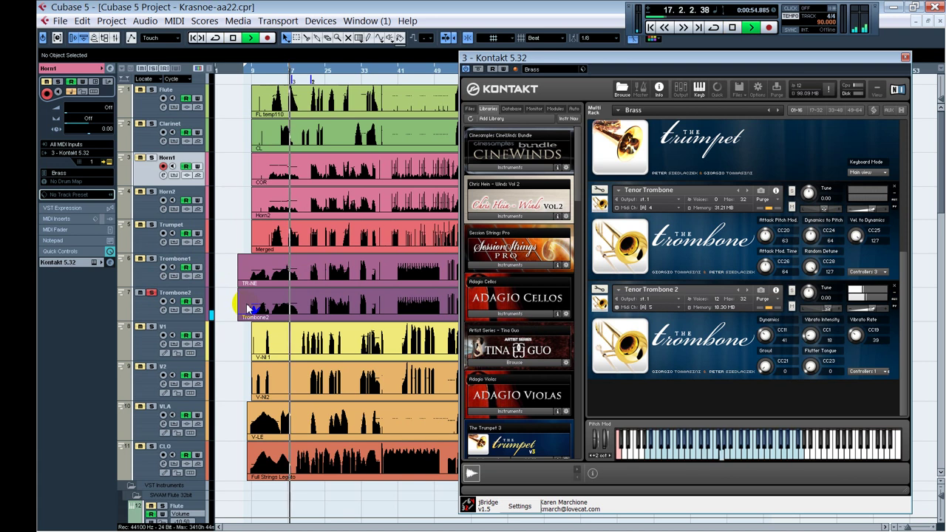
key("space")
Check Tenor Trombone 2's pan in Kontakt, replay Trombone2 soloed near bar 17 and clear its solo
left_click(827, 308)
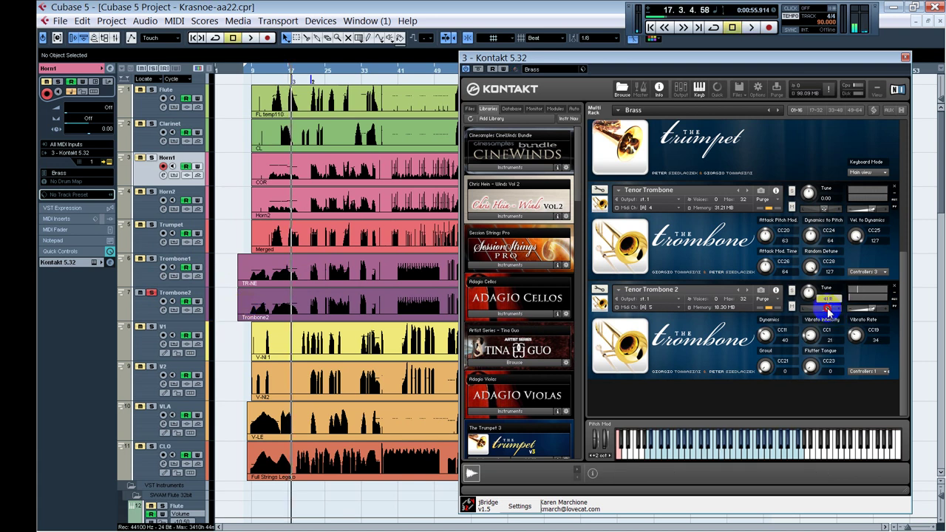
left_click_drag(828, 306, 829, 303)
key("space")
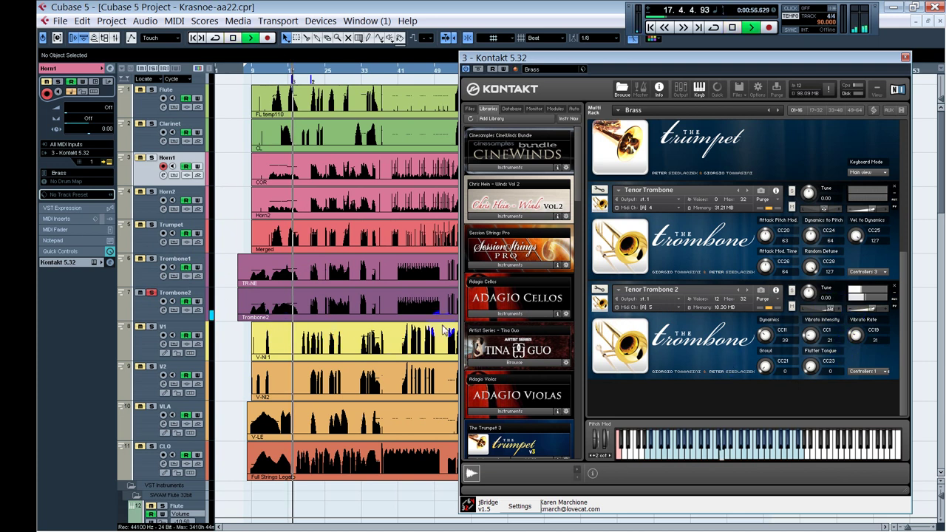
left_click(152, 292)
key("space")
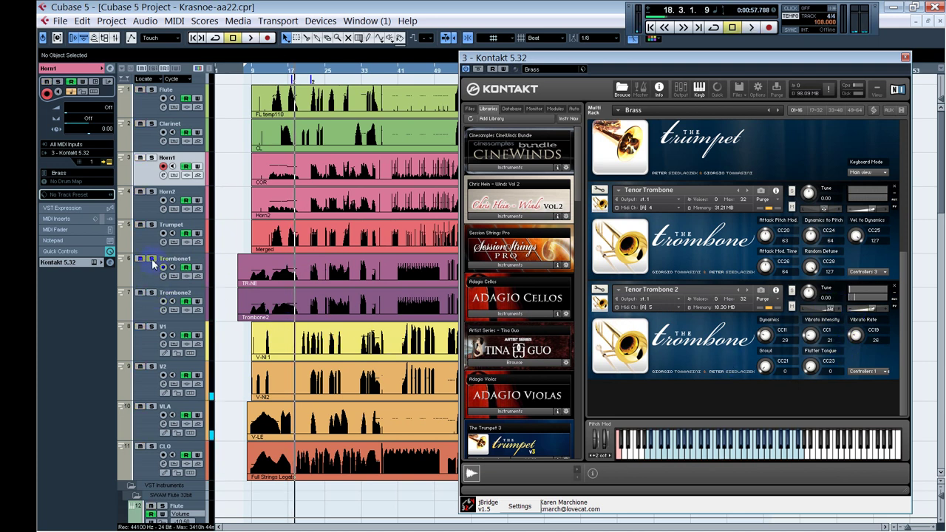
Solo Trombone1 and play it, audition it together with soloed Trombone2 from bar 16, and clear both solos
left_click(152, 259)
key("space")
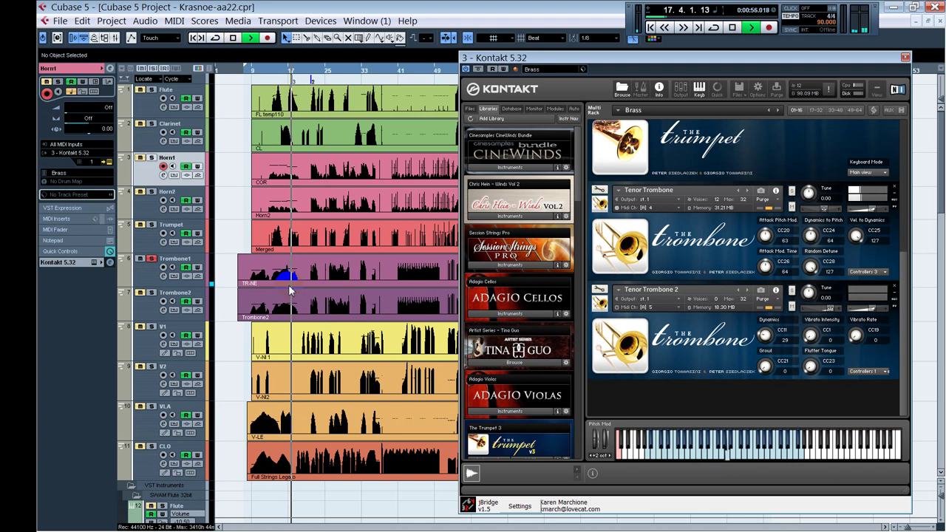
key("space")
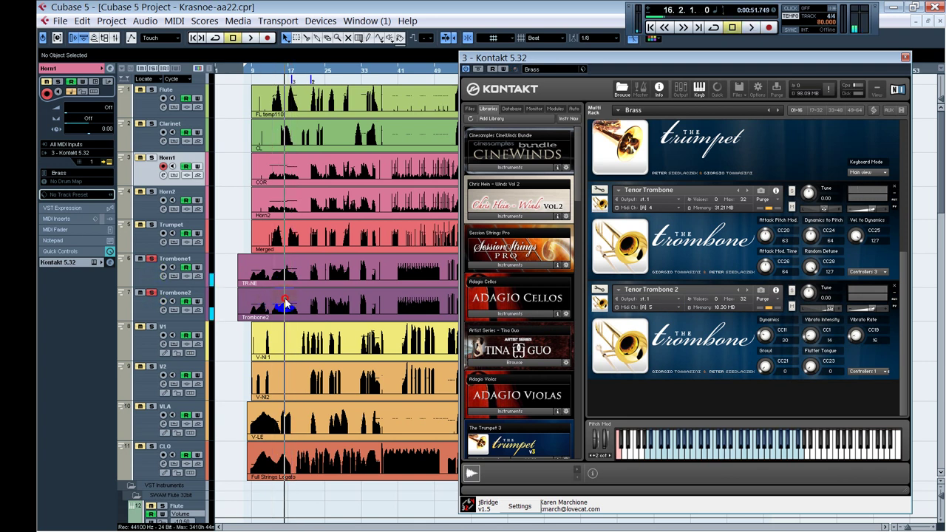
key("space")
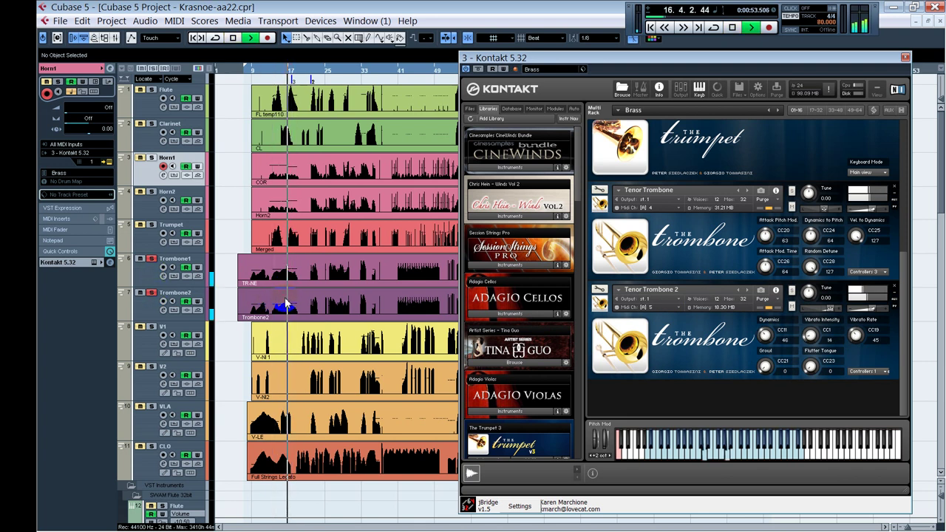
key("space")
left_click(152, 292)
left_click(152, 258)
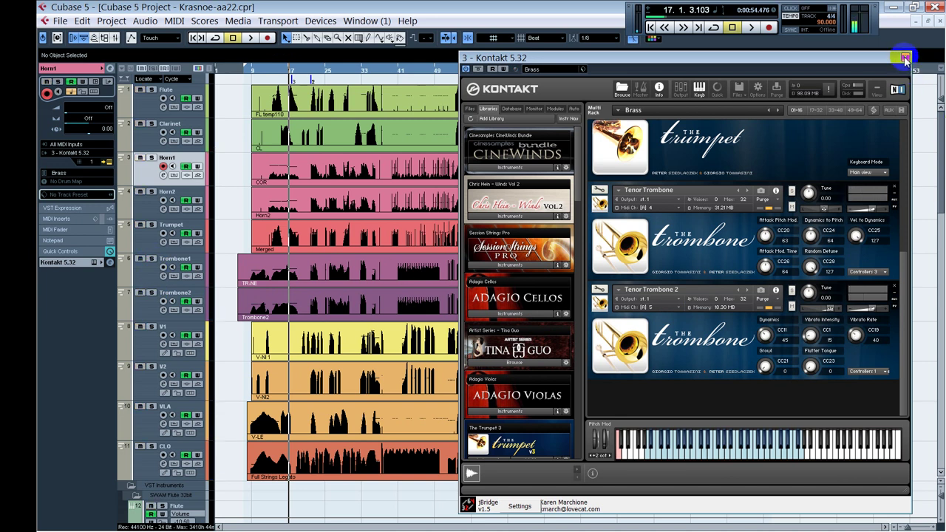
Compare the trombones' panning by playing Trombone1 and Trombone2 soloed one after the other near bar 16, and clear the solo
mouse_move(829, 309)
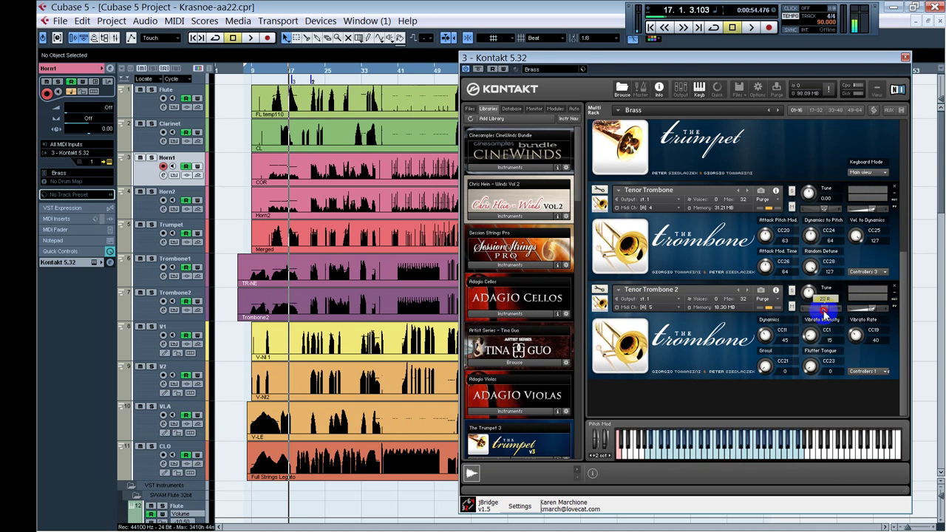
mouse_move(825, 209)
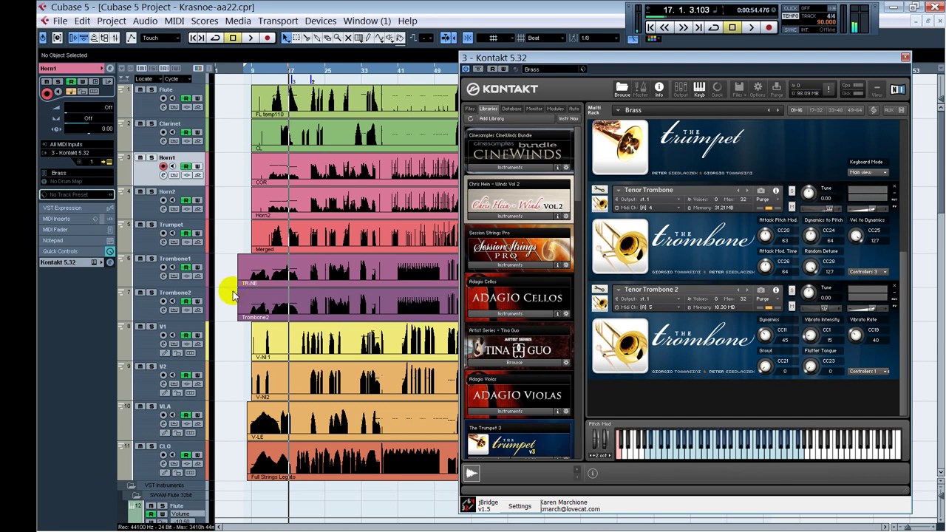
left_click(153, 260)
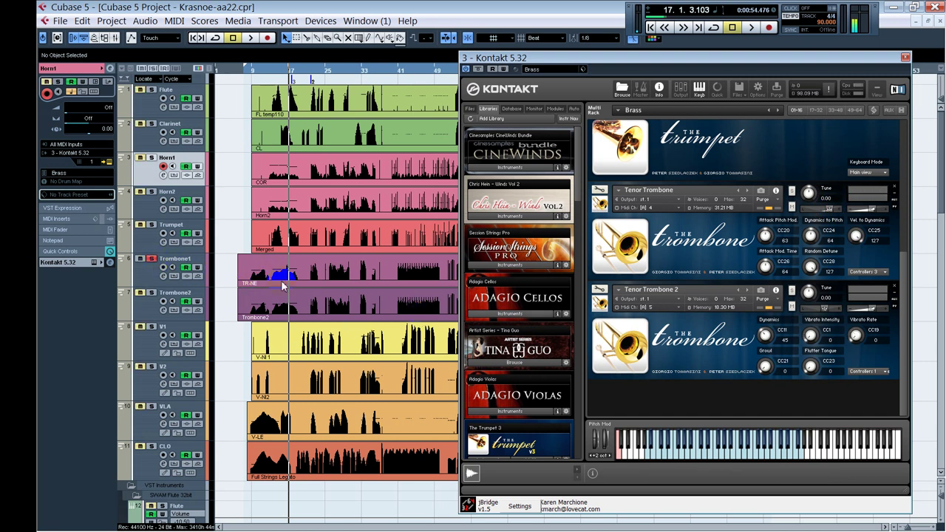
key("space")
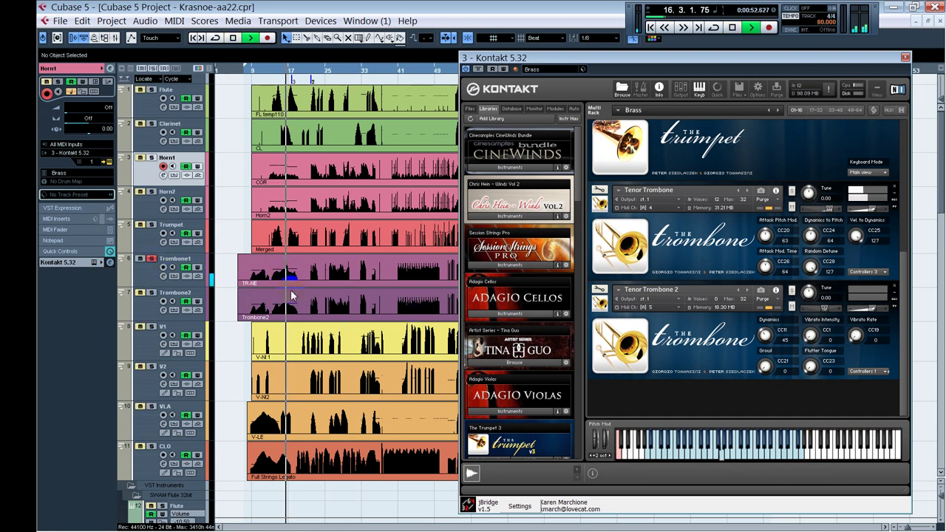
left_click(150, 259)
key("space")
left_click(152, 293)
key("space")
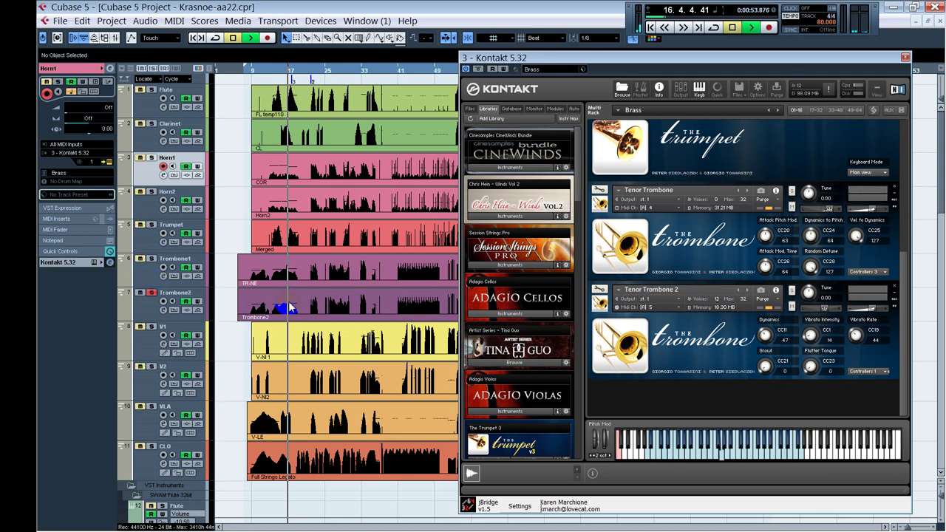
left_click(153, 294)
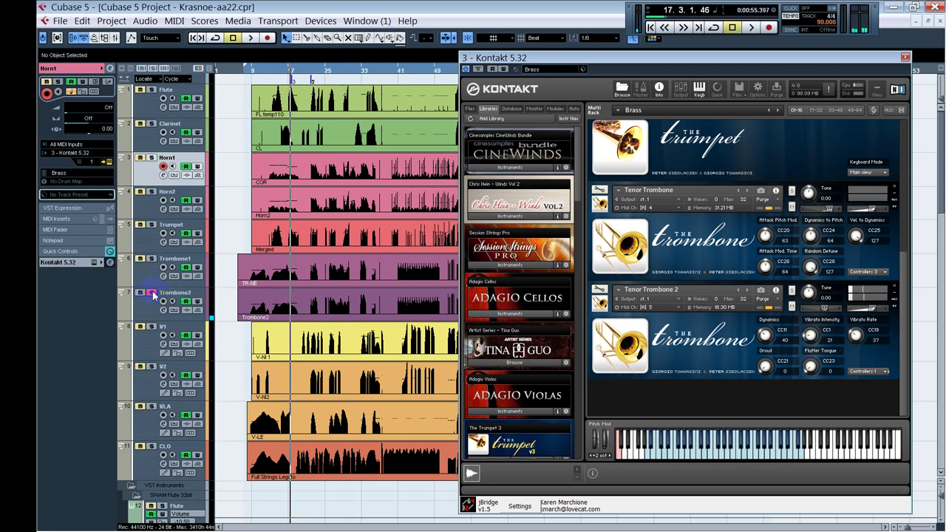
Play all tracks together from around bar 15, stop, and check the Tenor Trombone's pan setting
left_click(283, 304)
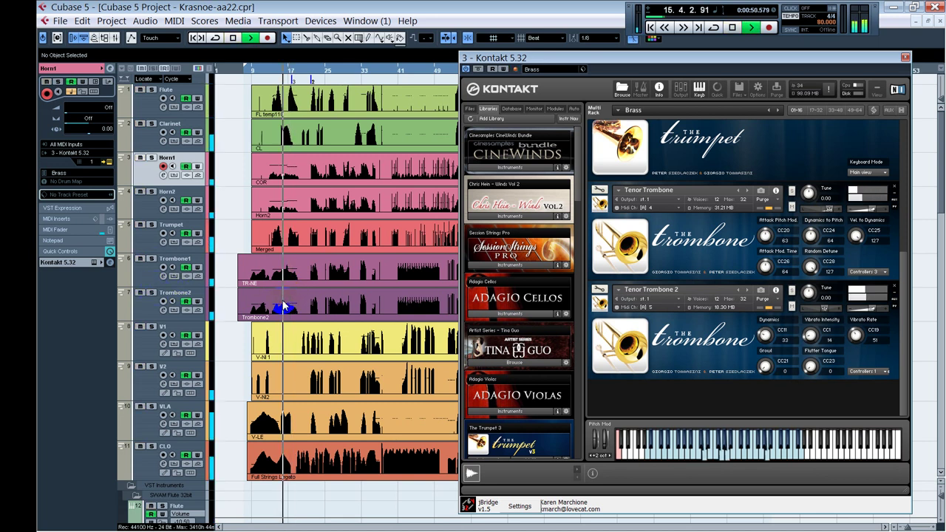
key("space")
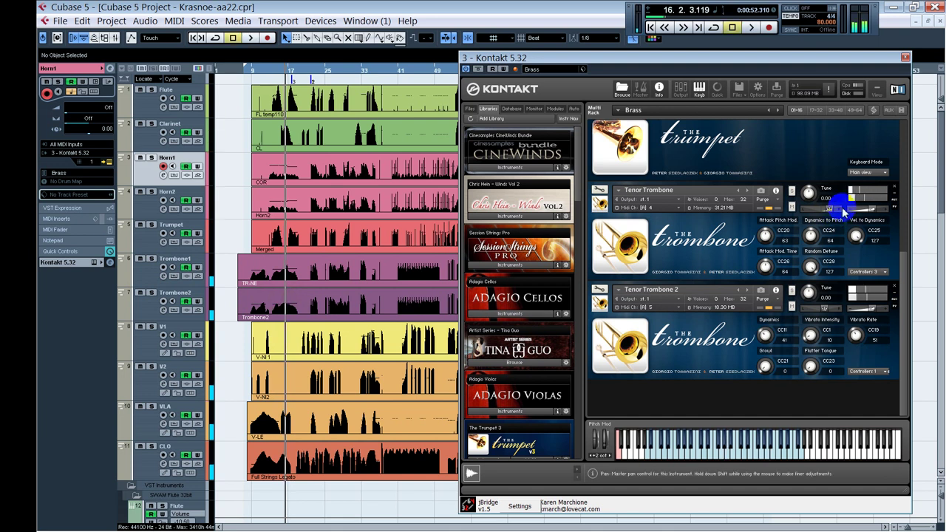
left_click(830, 210)
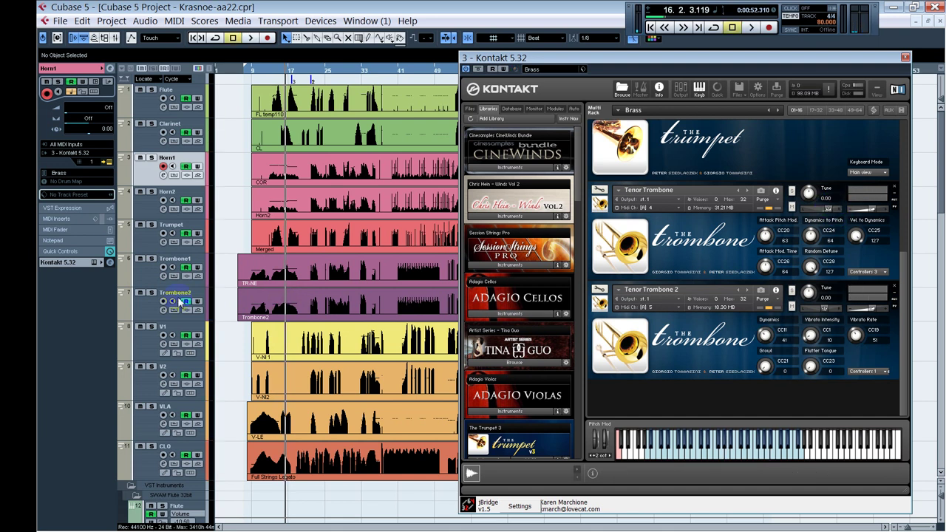
Audition Trombone1 soloed from bar 16, switch the solo to Trombone2, play it and clear the solo
left_click(151, 257)
key("space")
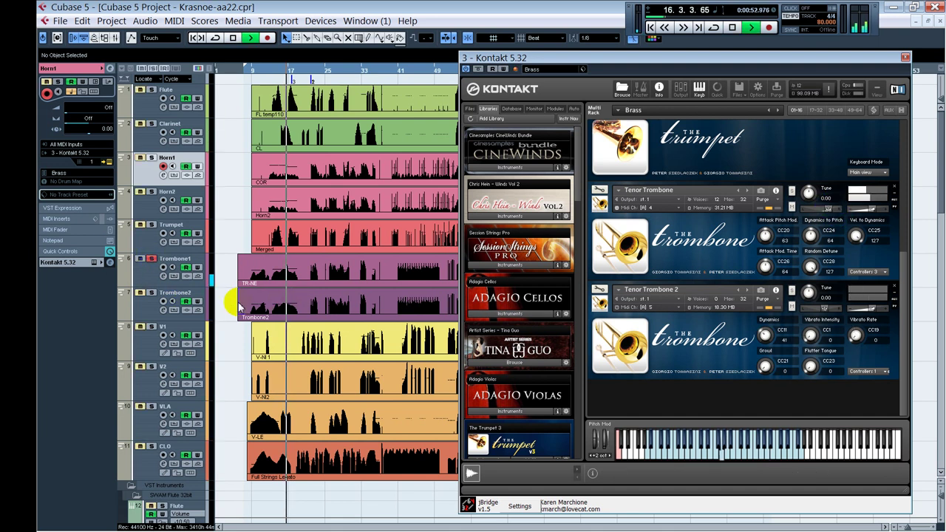
key("space")
left_click(150, 294)
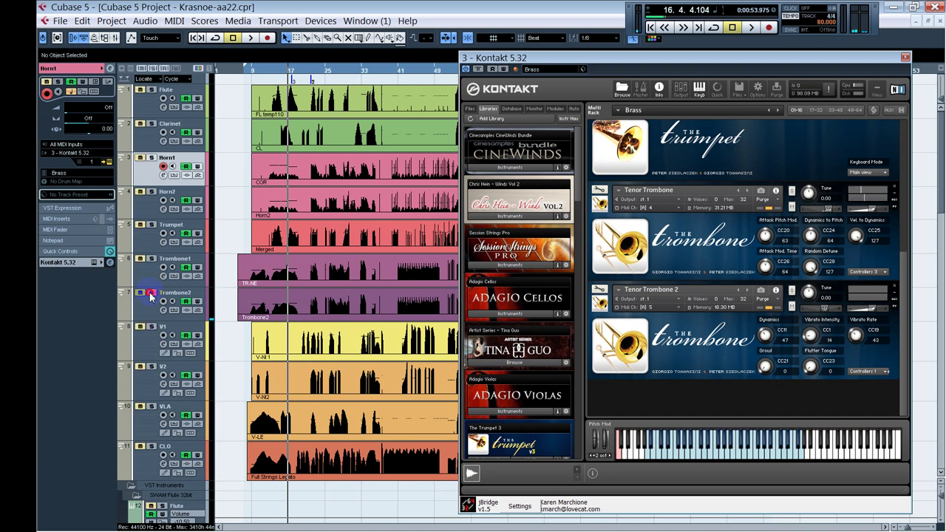
key("space")
key("space")
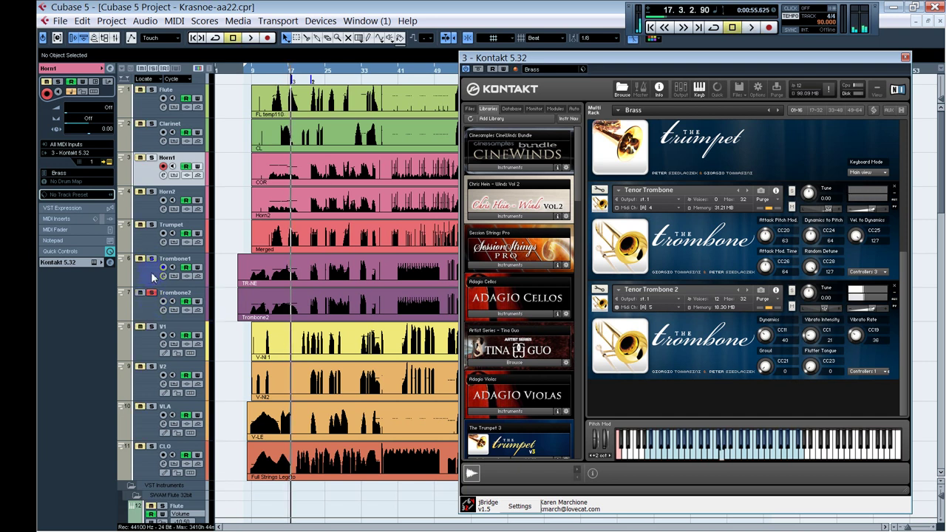
left_click(151, 292)
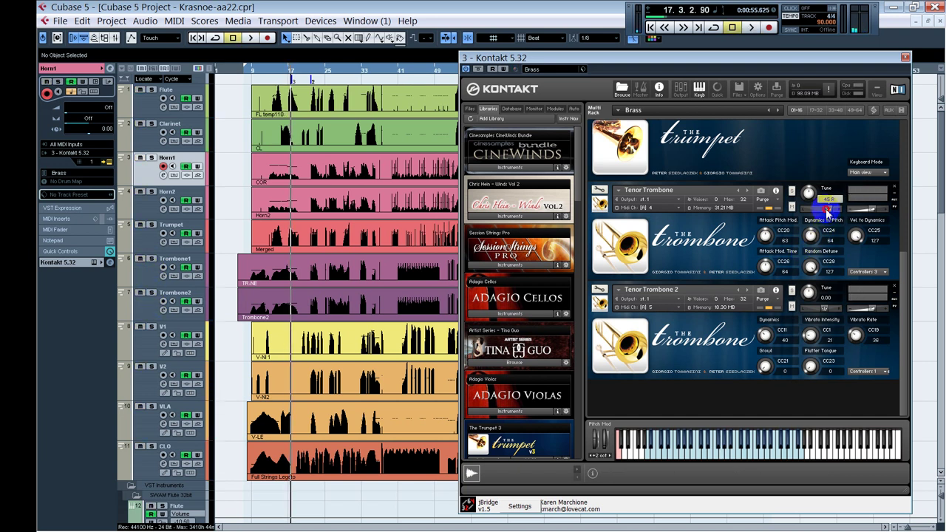
View the Tenor Trombone's Main view, Controllers 2 and Controllers 3 pages in Kontakt
left_click(864, 272)
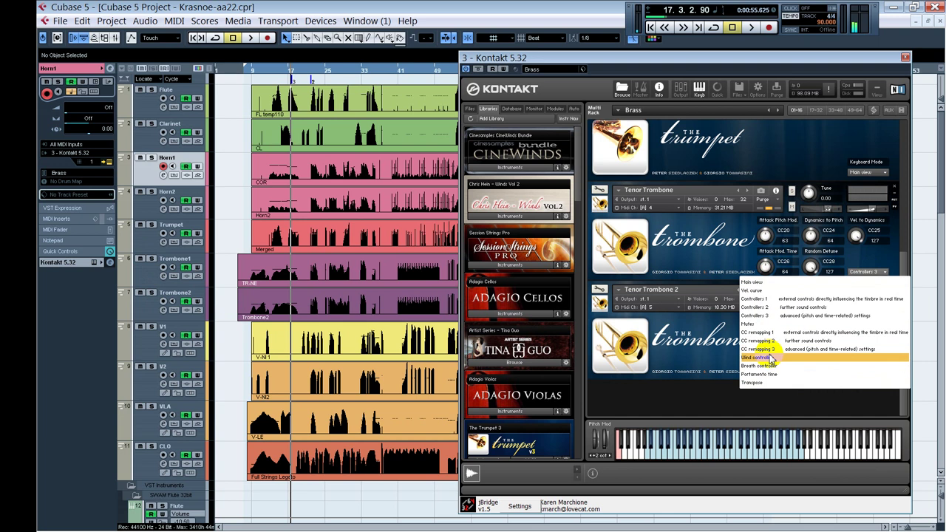
left_click(774, 283)
left_click(866, 272)
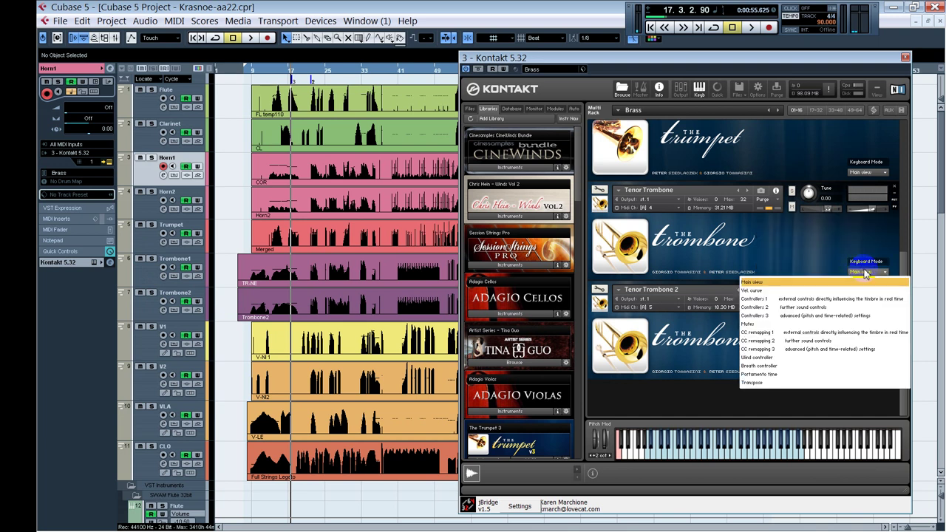
left_click(824, 306)
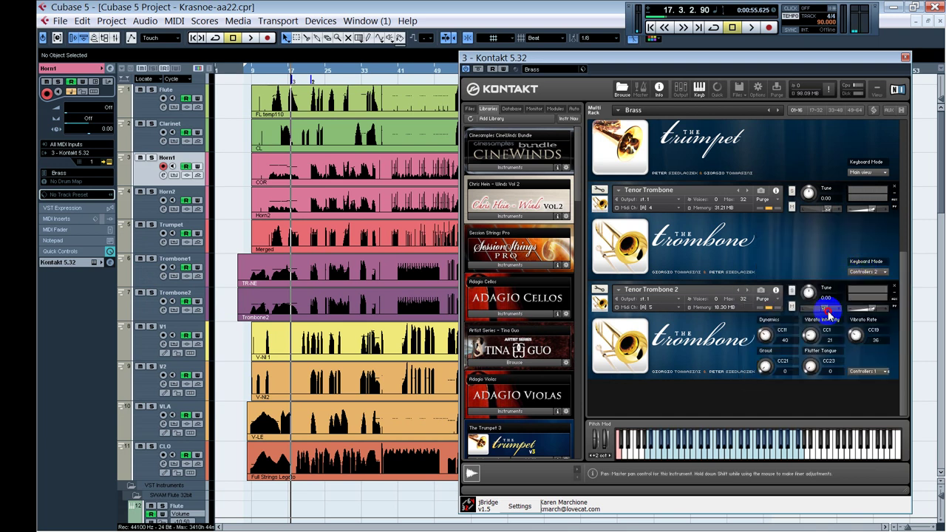
left_click(860, 271)
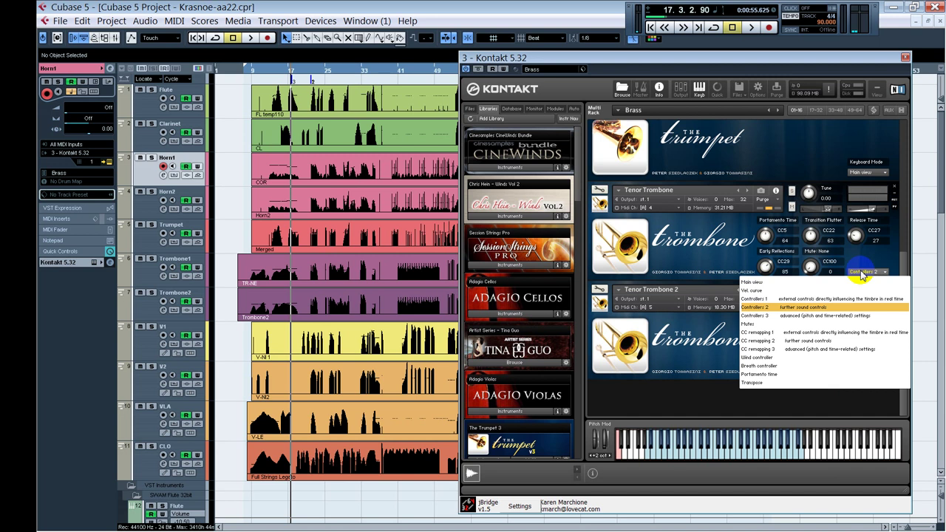
left_click(842, 316)
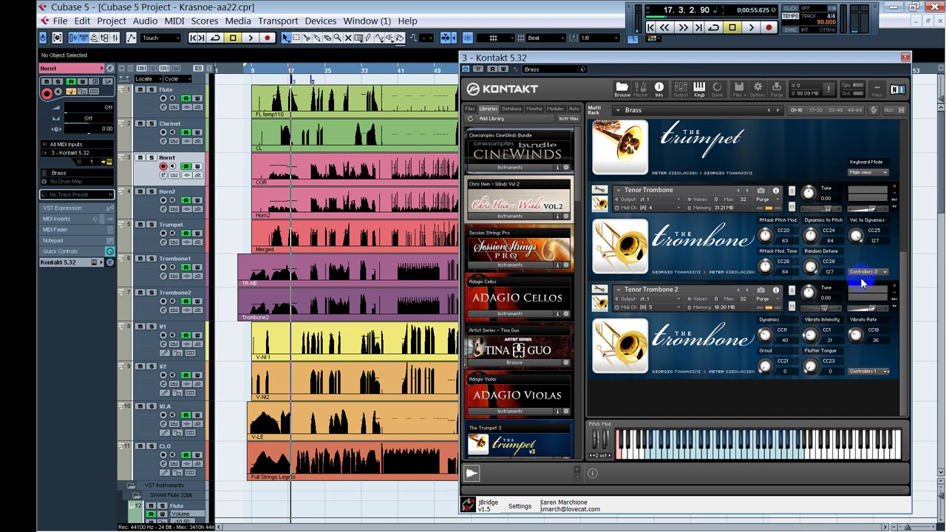
View the Tenor Trombone's Controllers 1 and Transpose pages and return the instrument to Main view
left_click(864, 272)
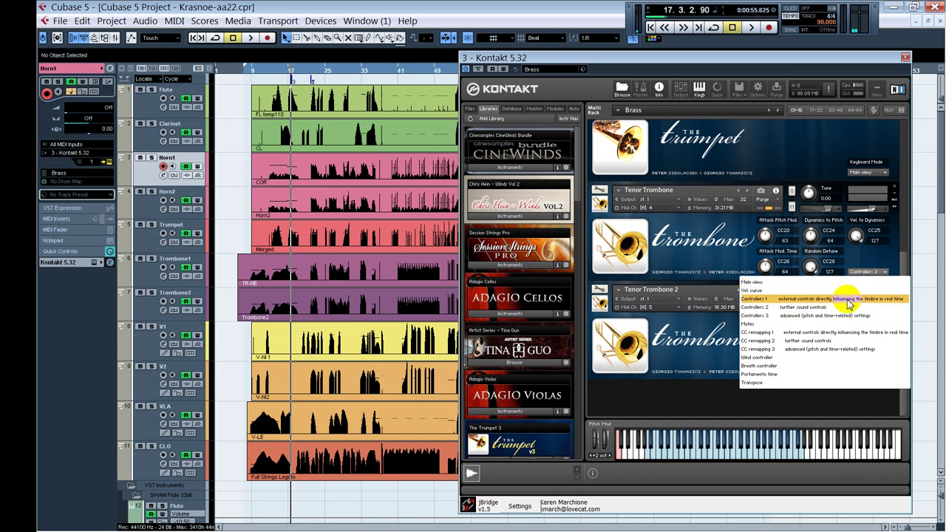
left_click(842, 299)
left_click(867, 272)
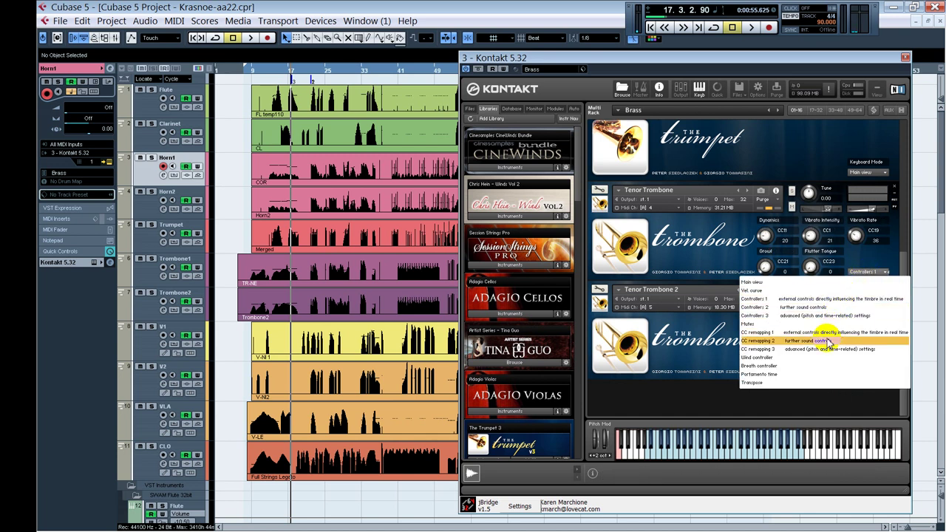
left_click(810, 382)
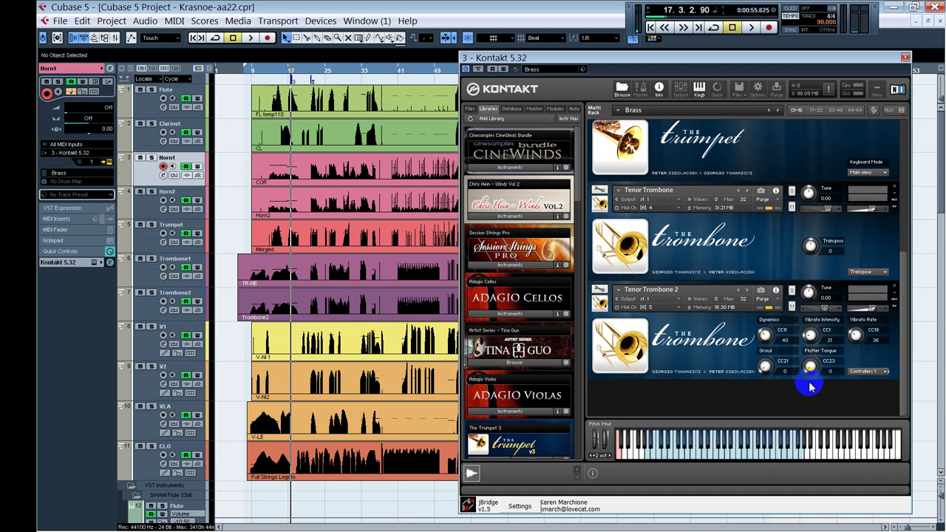
left_click(864, 273)
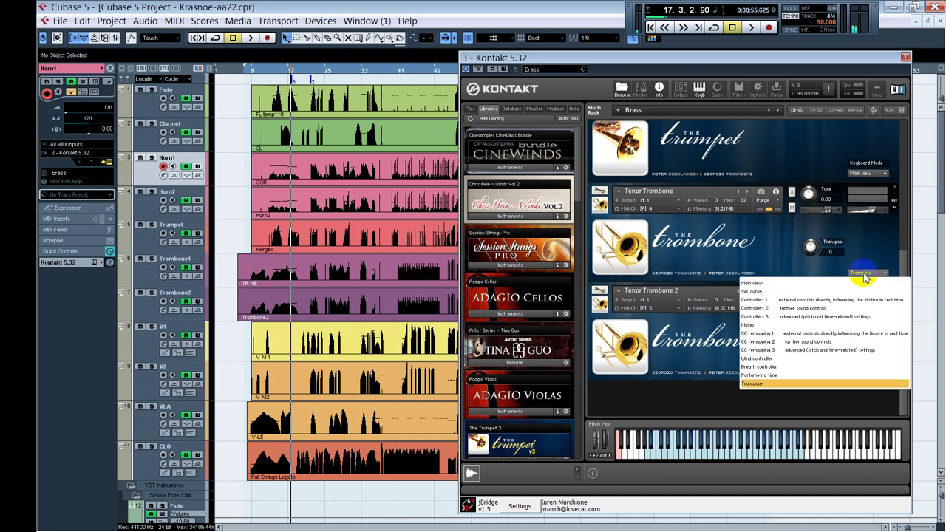
left_click(806, 279)
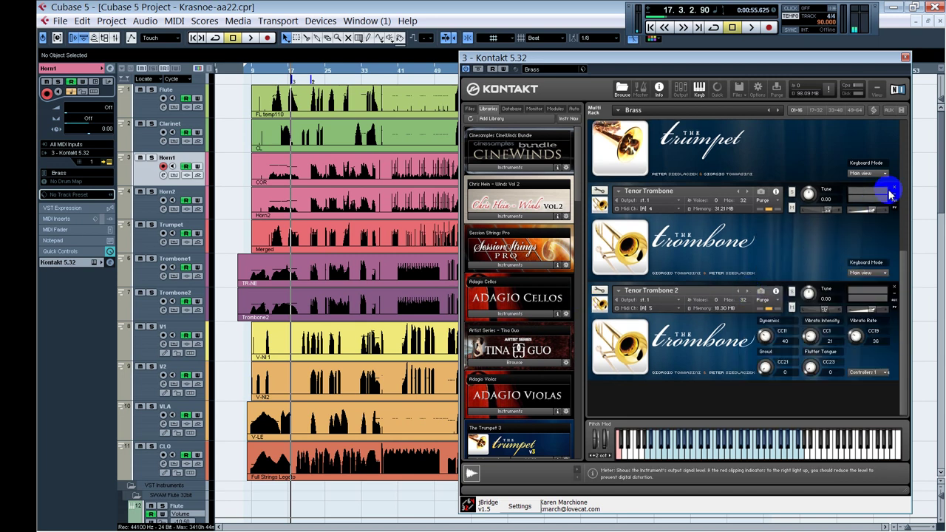
Look over the brass instruments loaded in the Kontakt rack and close the Kontakt window
scroll(897, 244, "up", 4)
scroll(897, 254, "down", 4)
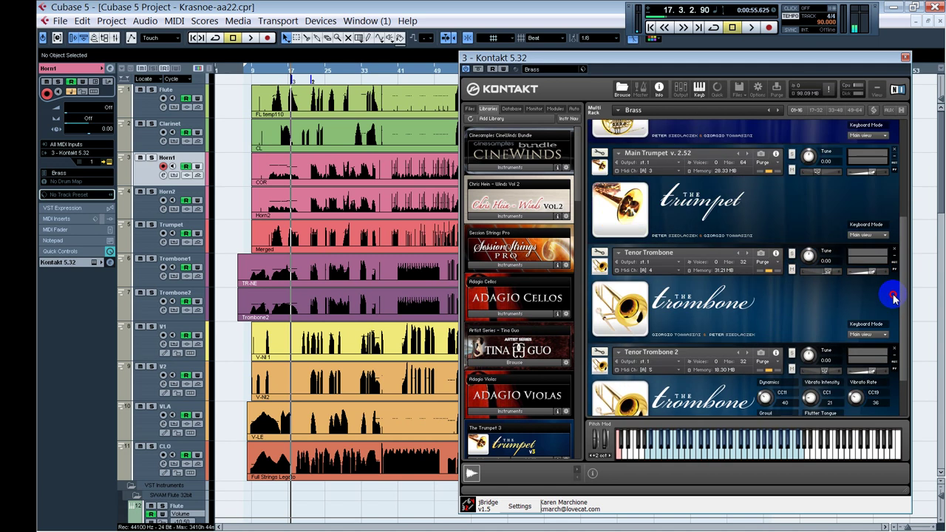
left_click(905, 57)
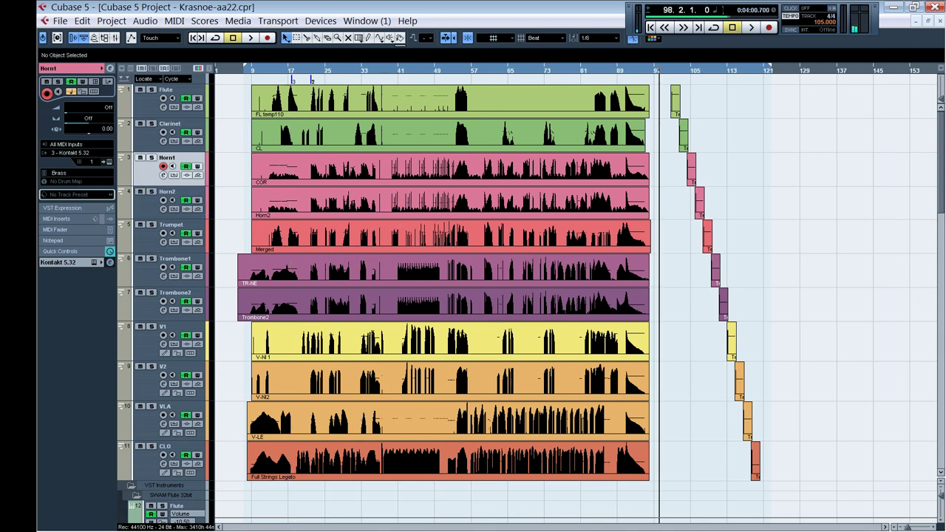
Look through the project's instrument volume, FX channel and bounced mono audio tracks
scroll(672, 362, "down", 5)
scroll(671, 362, "down", 8)
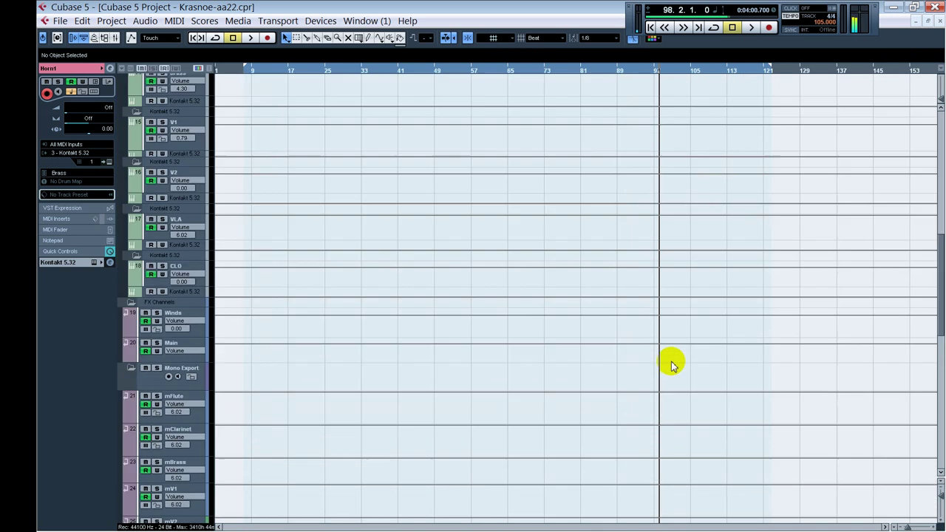
scroll(221, 331, "up", 5)
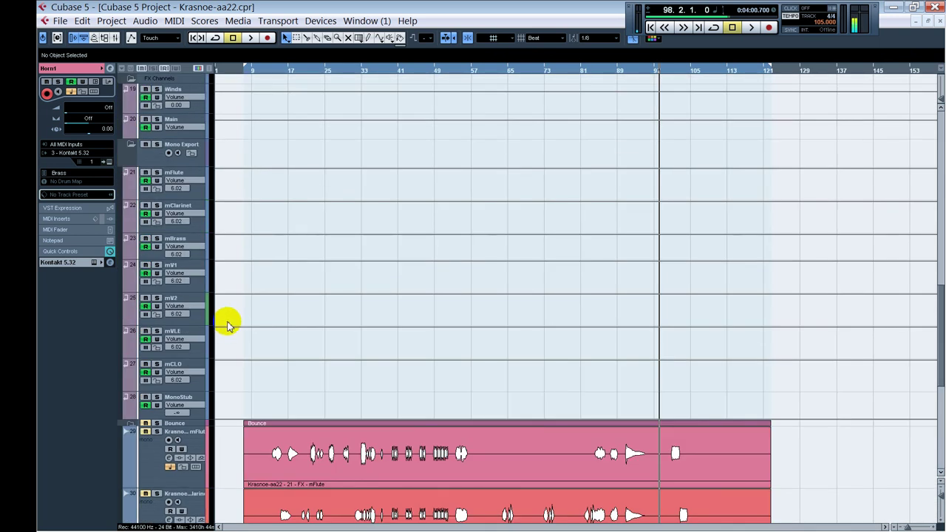
scroll(228, 325, "down", 5)
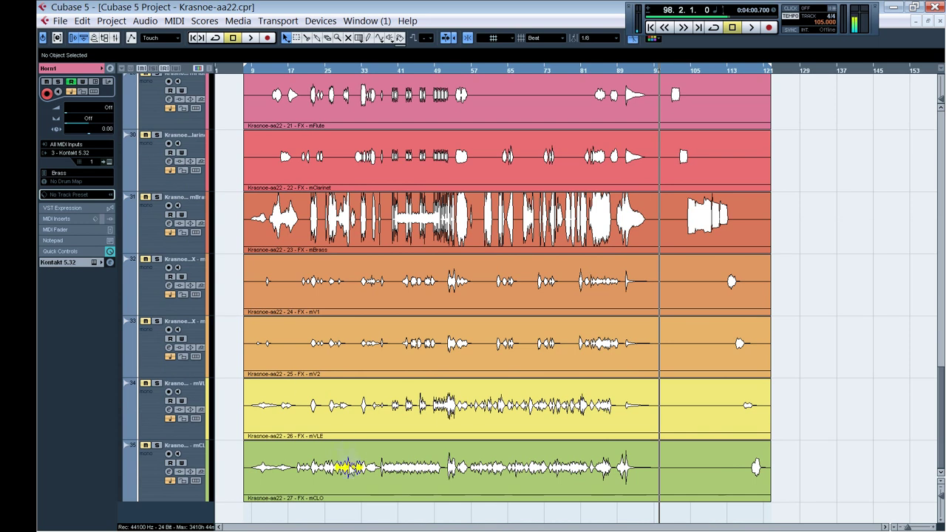
left_click_drag(940, 430, 908, 298)
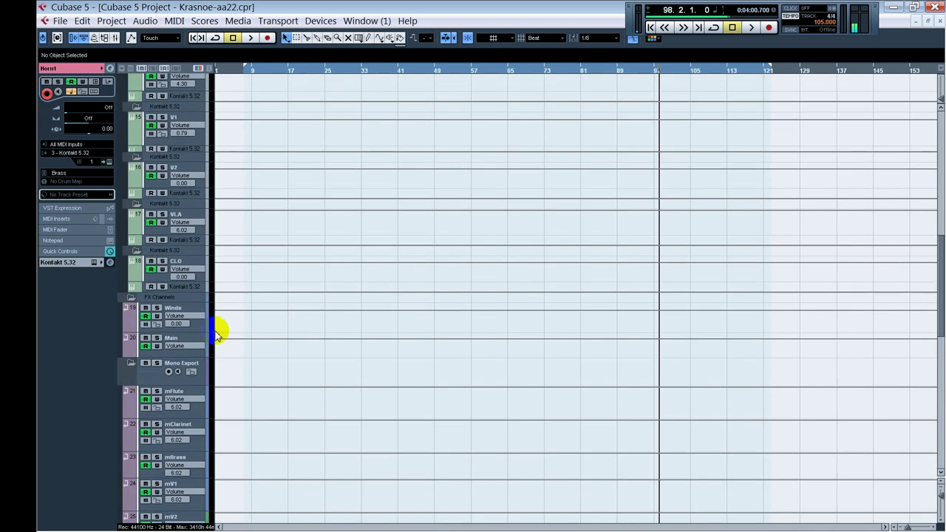
Open the Main channel's FabFilter Pro-L, watch its limiting during playback from about bars 58 and 90, and close the plug-in
left_click(182, 342)
left_click(108, 68)
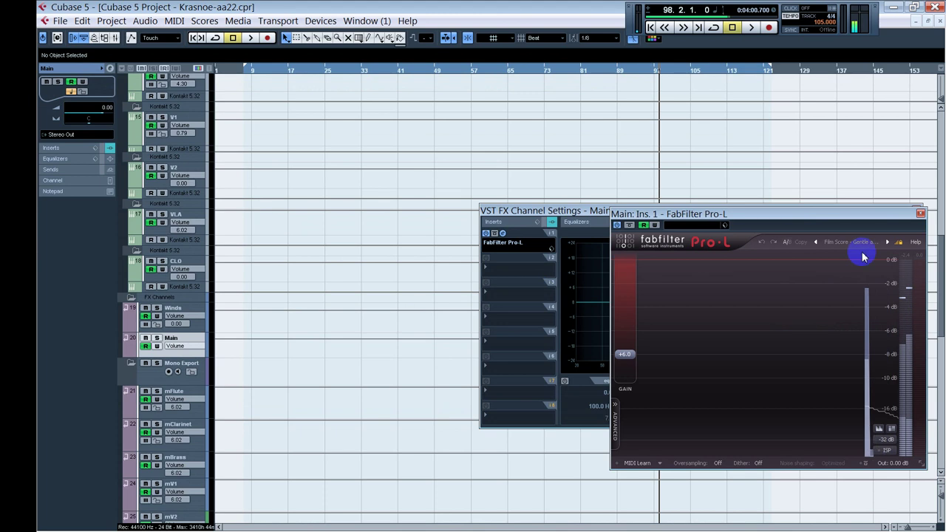
left_click(478, 128)
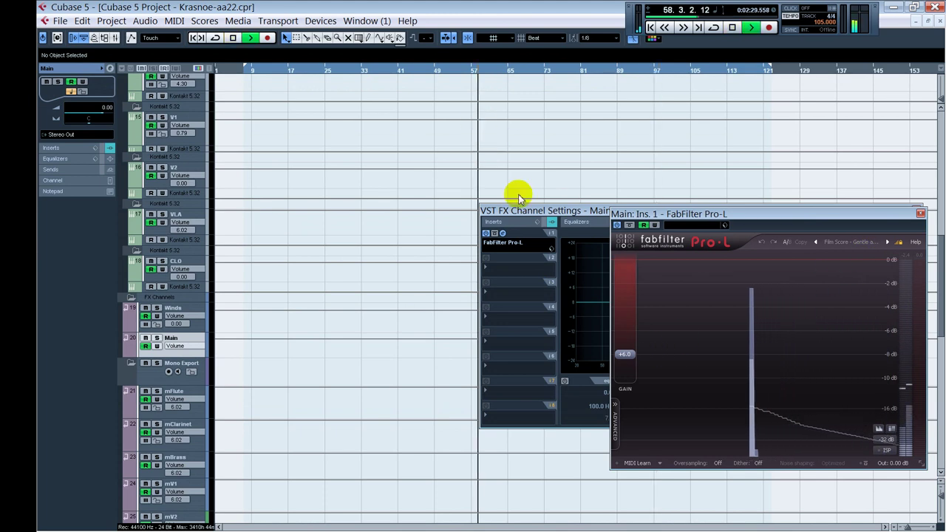
key("space")
scroll(554, 148, "up", 10)
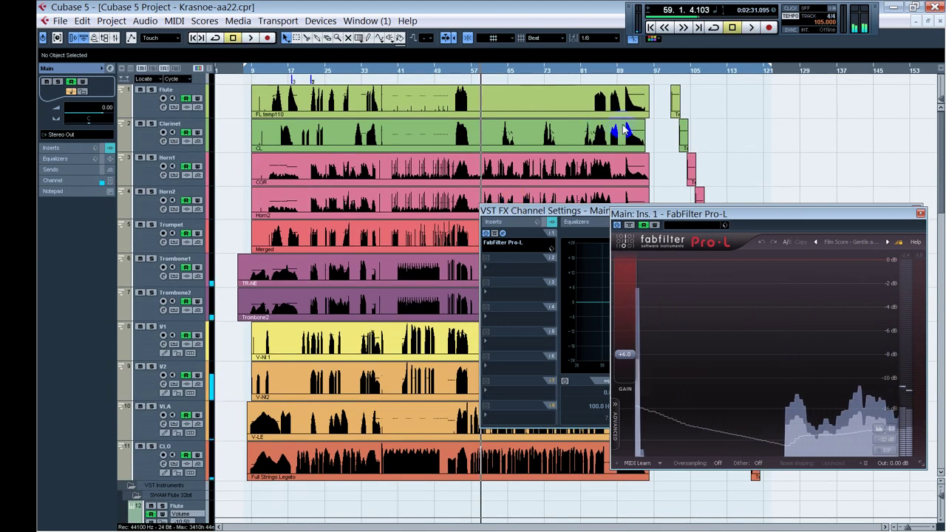
left_click(623, 157)
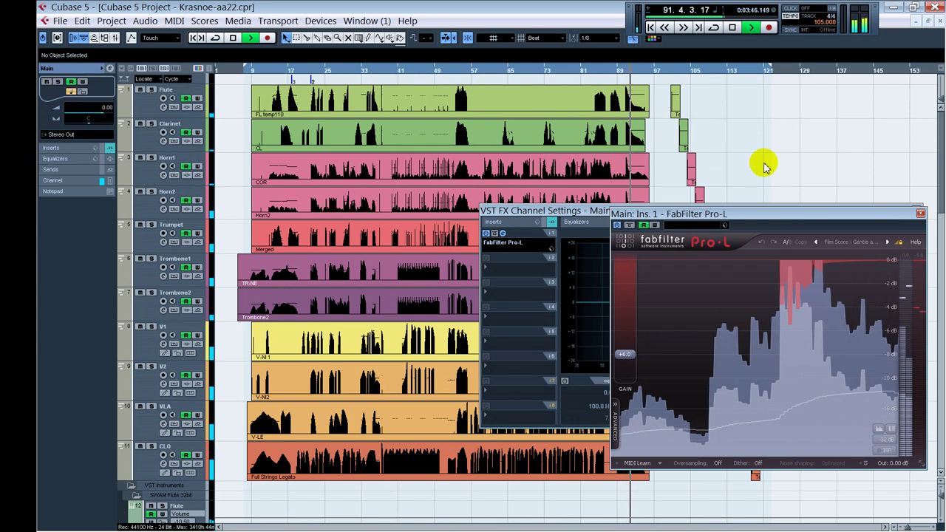
key("space")
left_click(920, 214)
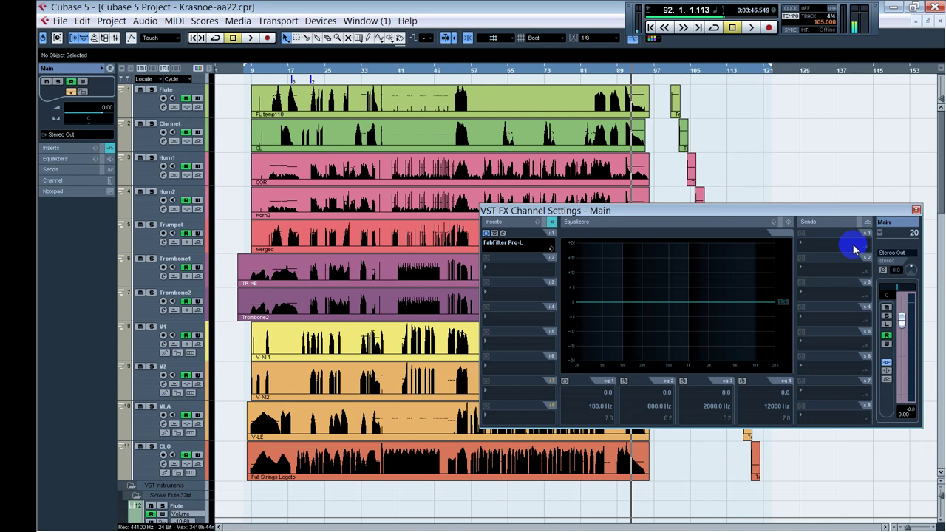
In the Main channel's FabFilter Pro-L, set the output level to -0.18 dB and oversampling to 4x, and enable ISP
left_click(504, 235)
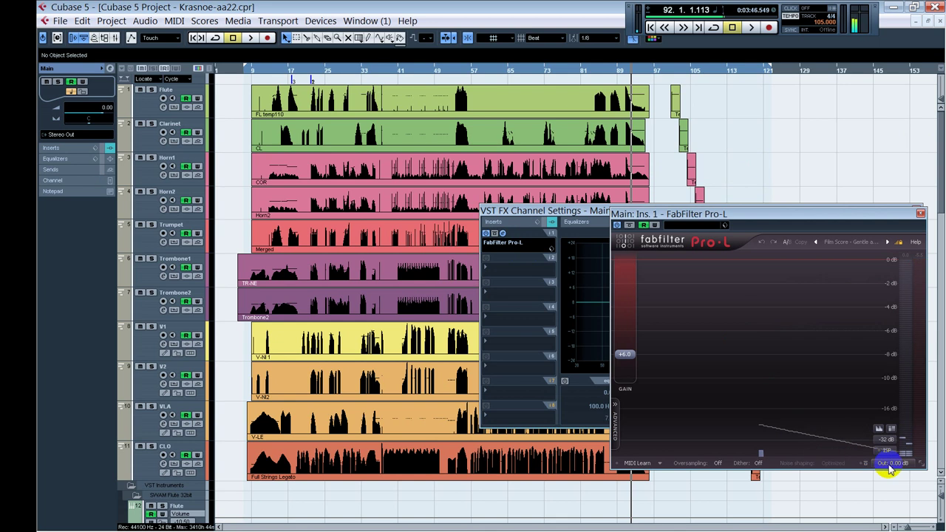
mouse_move(891, 463)
left_click_drag(899, 455, 902, 452)
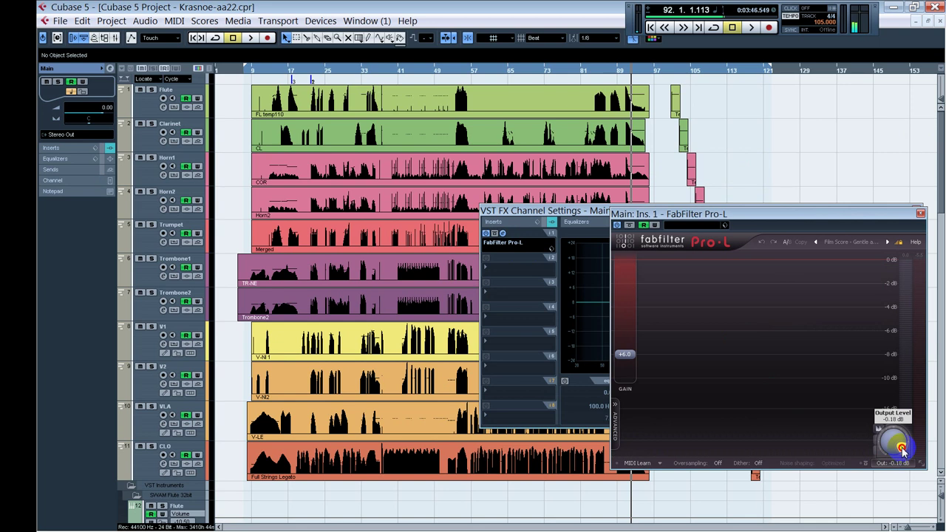
left_click(717, 464)
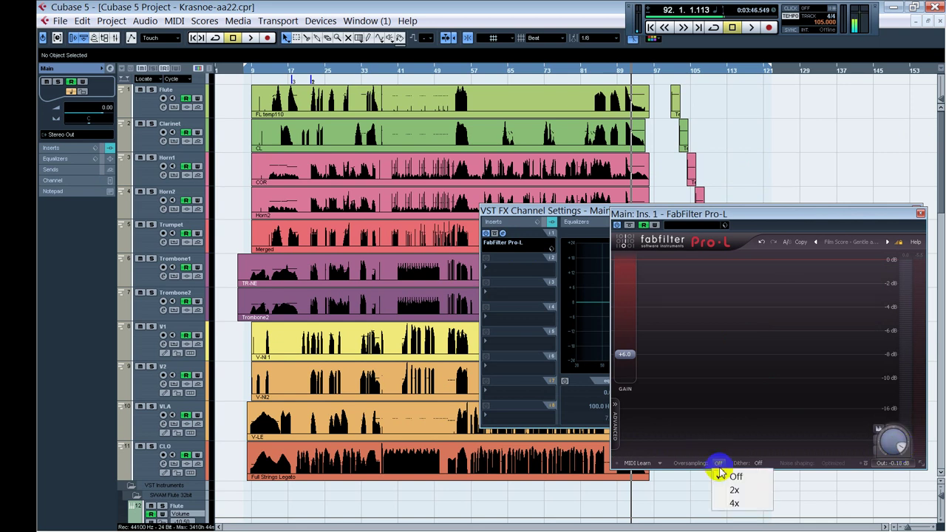
left_click(734, 502)
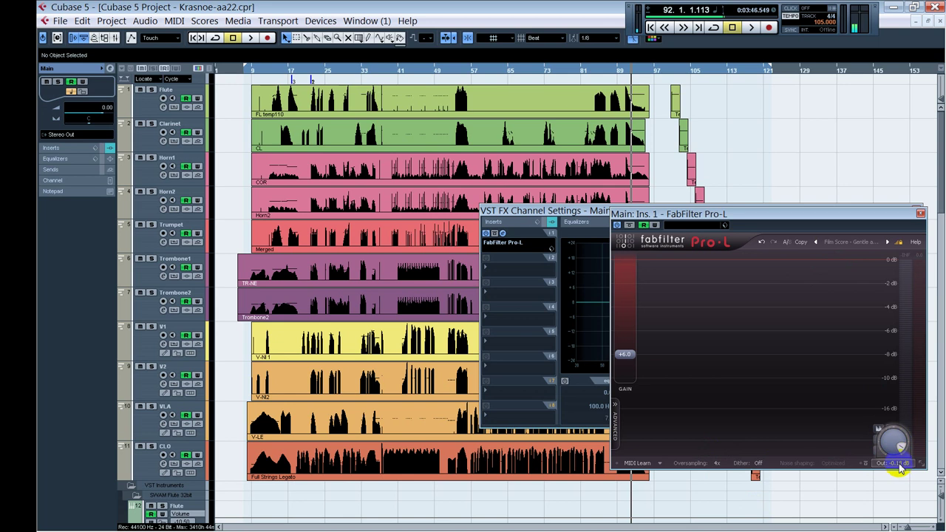
left_click(862, 464)
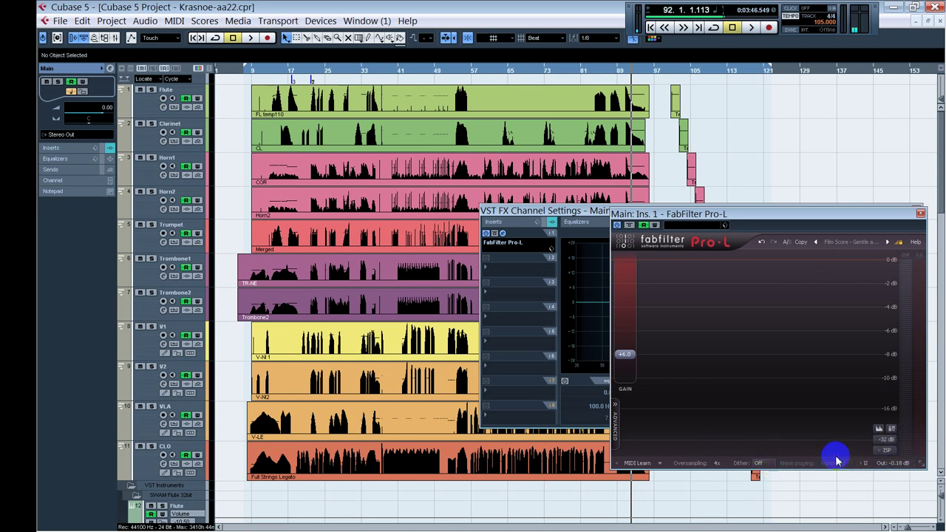
left_click(884, 452)
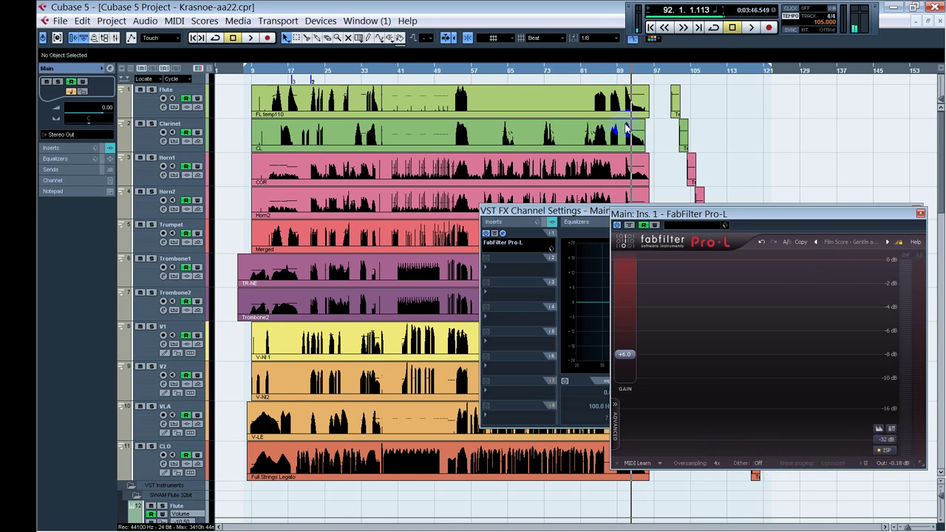
Play the ending from bar 92 to check the limiter, stop, and close the Pro-L and Main channel settings windows
key("space")
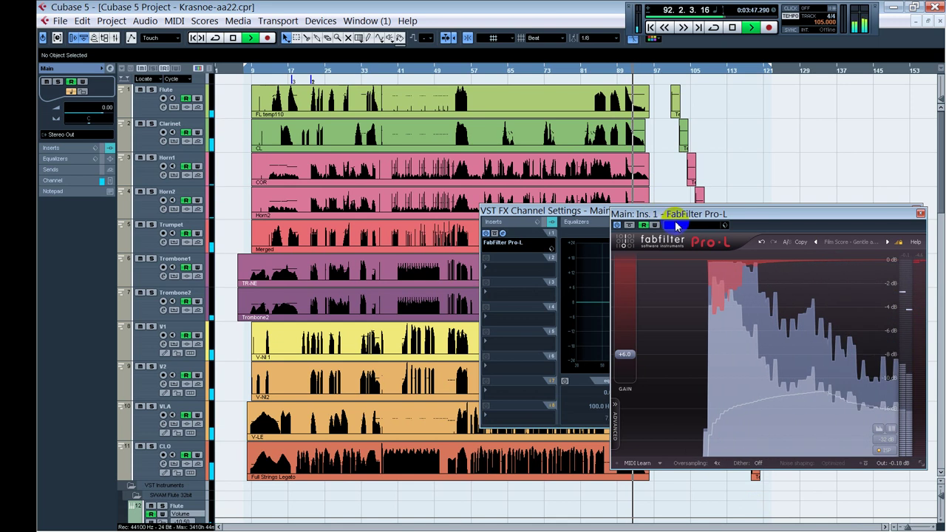
key("space")
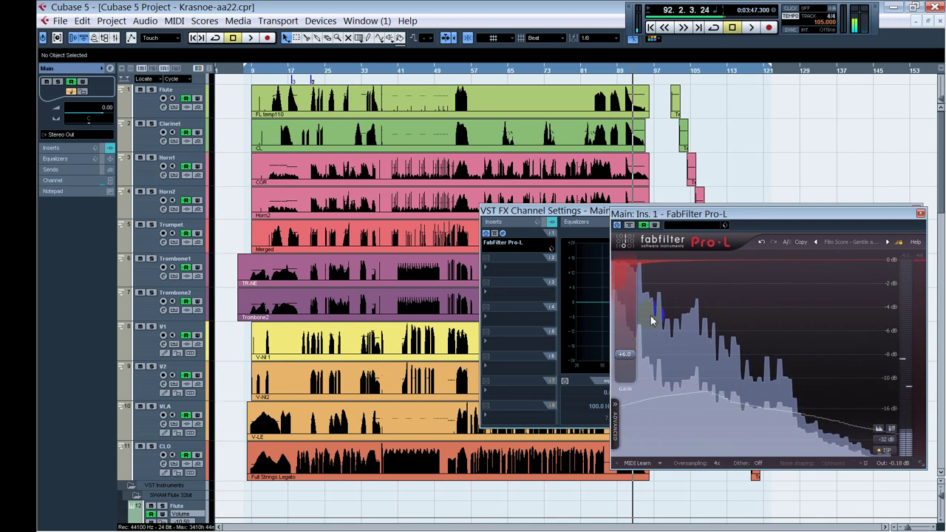
left_click(920, 213)
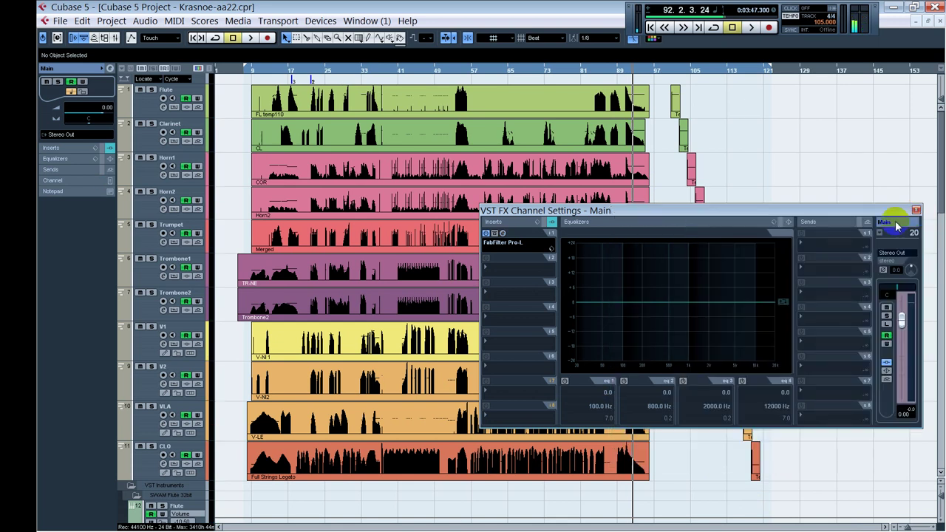
left_click(916, 210)
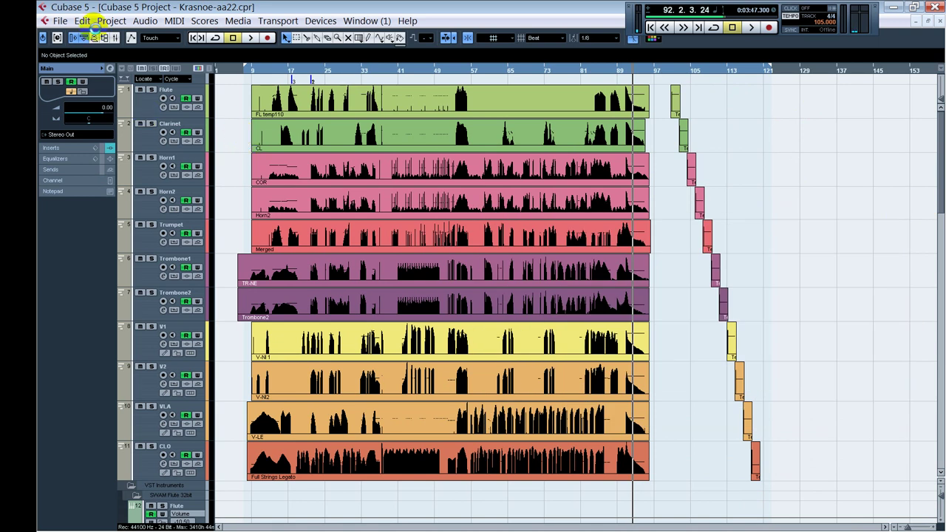
Batch-export the Stereo Out and mono FX channels as an MP3 audio mixdown, overwriting the existing Stereo Out file
left_click(60, 21)
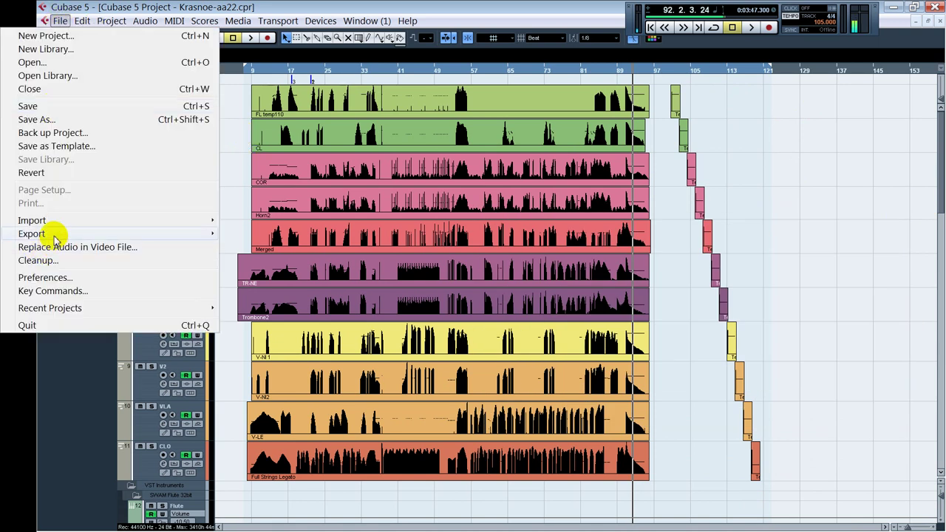
mouse_move(213, 233)
left_click(254, 258)
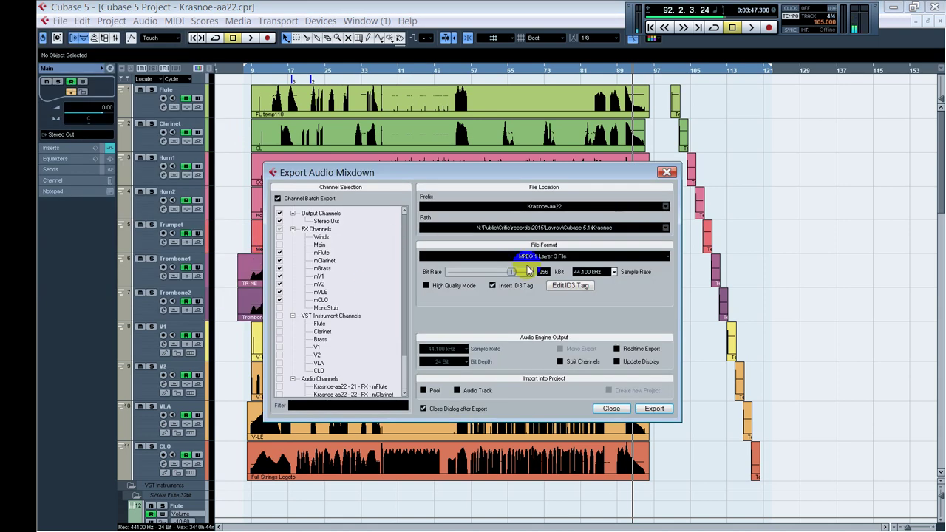
left_click(653, 409)
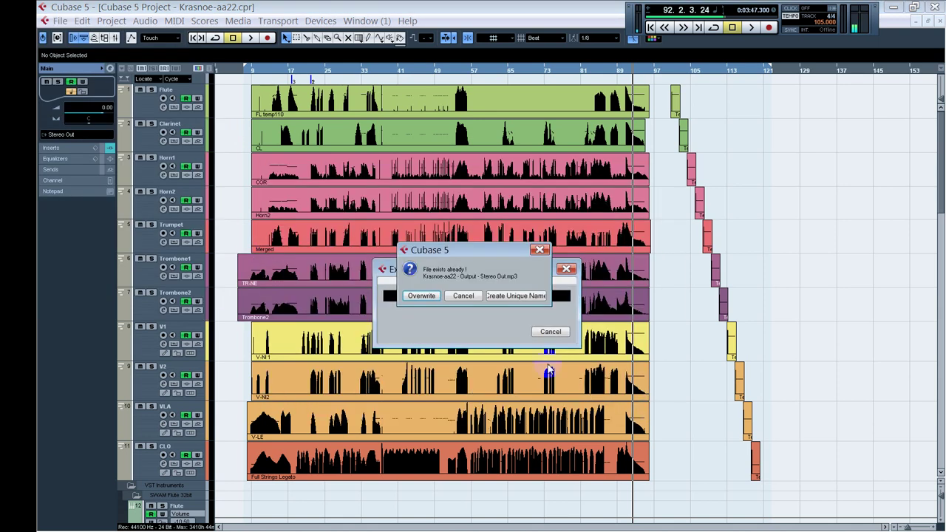
left_click(419, 297)
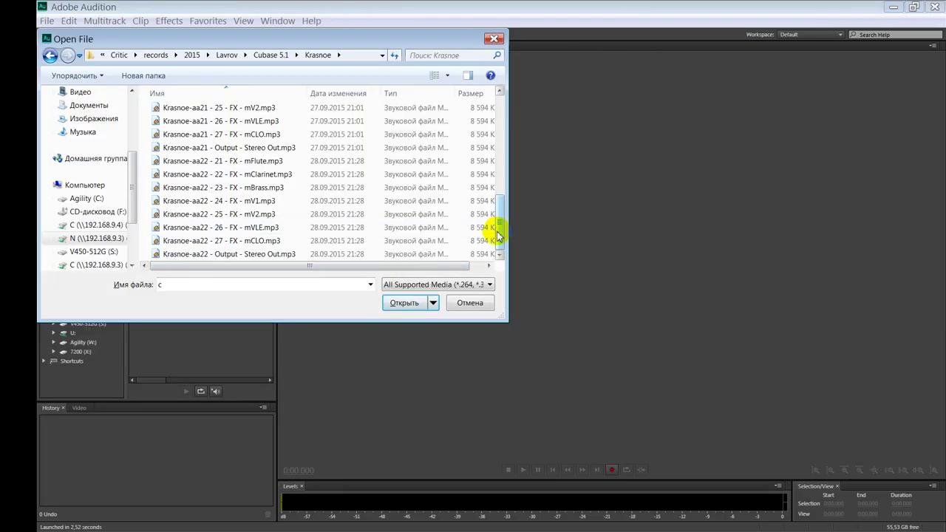
Open the file Krasnoe-aa22 - Output - Stereo Out.mp3 in Adobe Audition
left_click(242, 254)
double_click(242, 254)
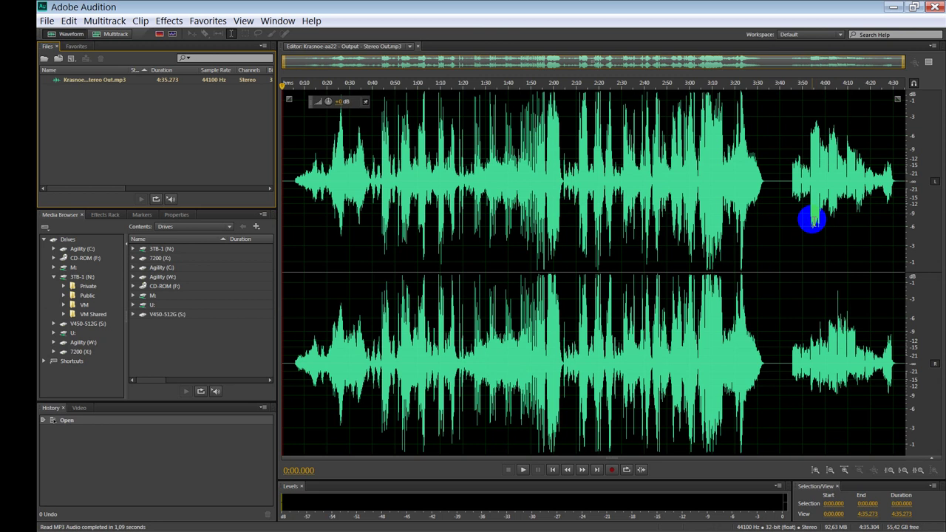
right_click(414, 262)
key("Escape")
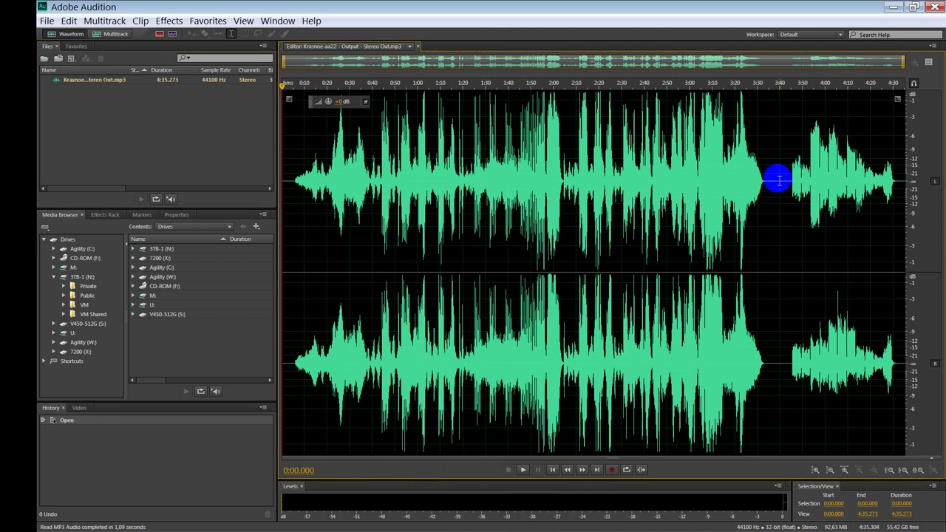
Inspect the mixdown waveform at about 3:20, 3:39 and 0:06
left_click(736, 120)
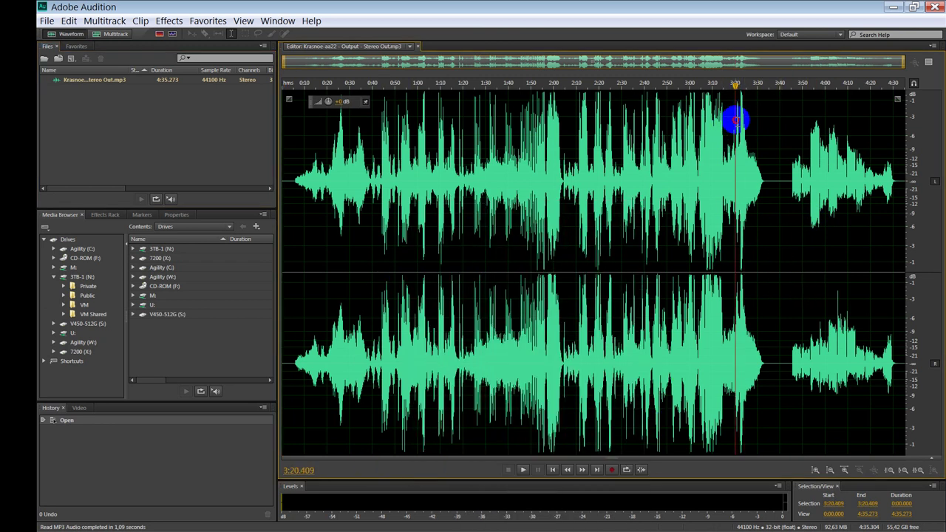
left_click(777, 195)
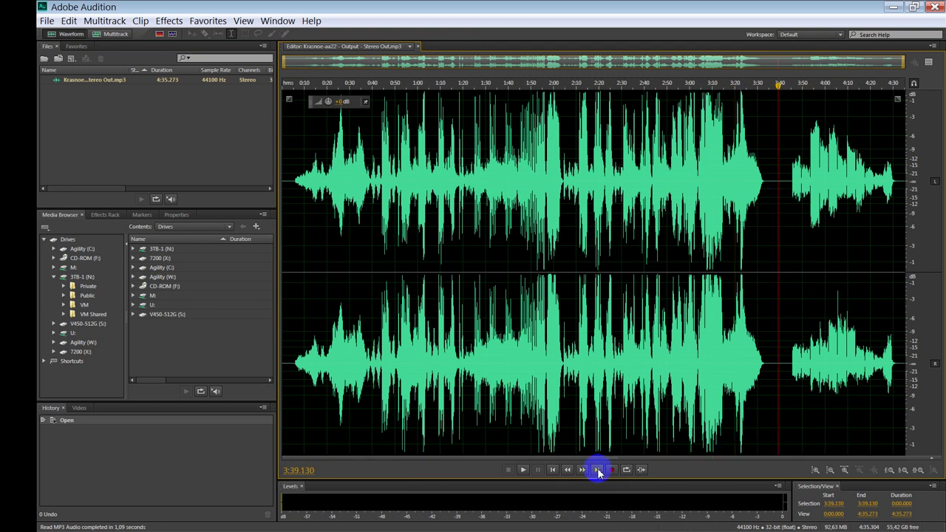
left_click(296, 205)
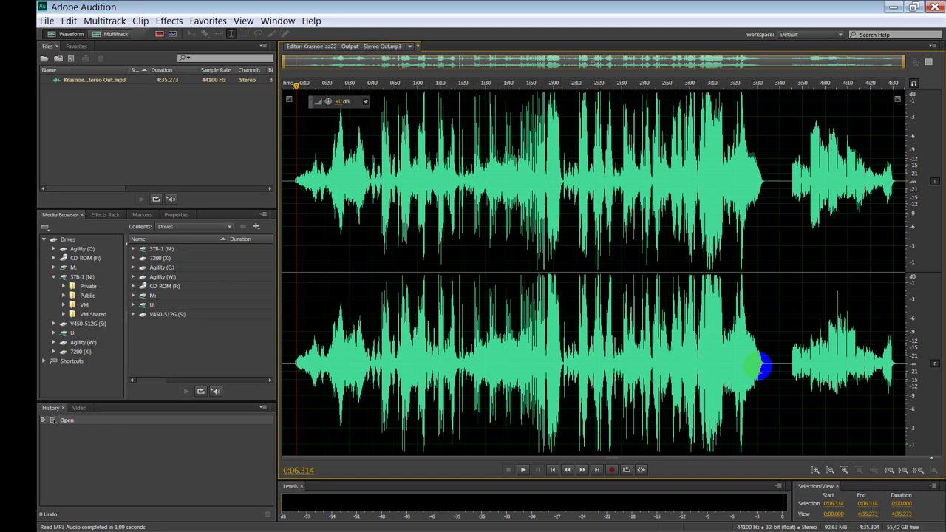
Switch to the Cubase project and back to the exported mixdown in Audition
key("super+d")
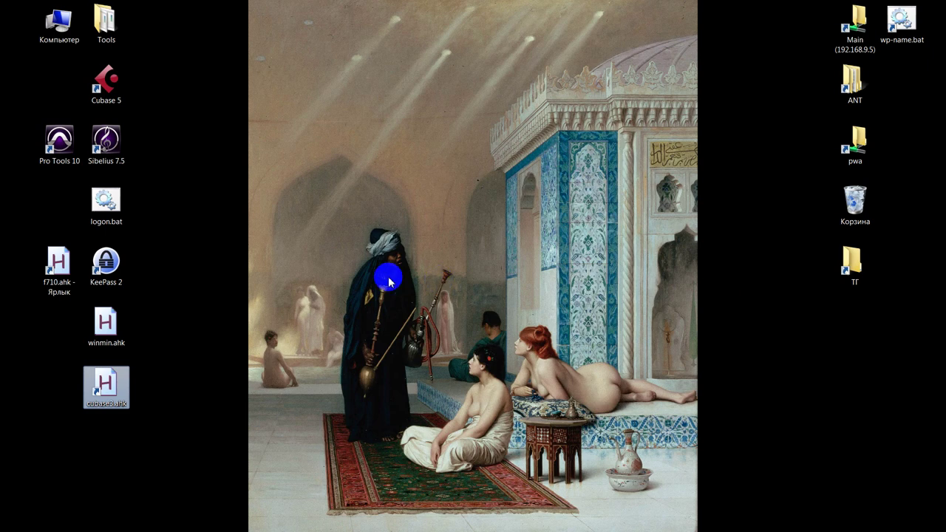
left_click(29, 189)
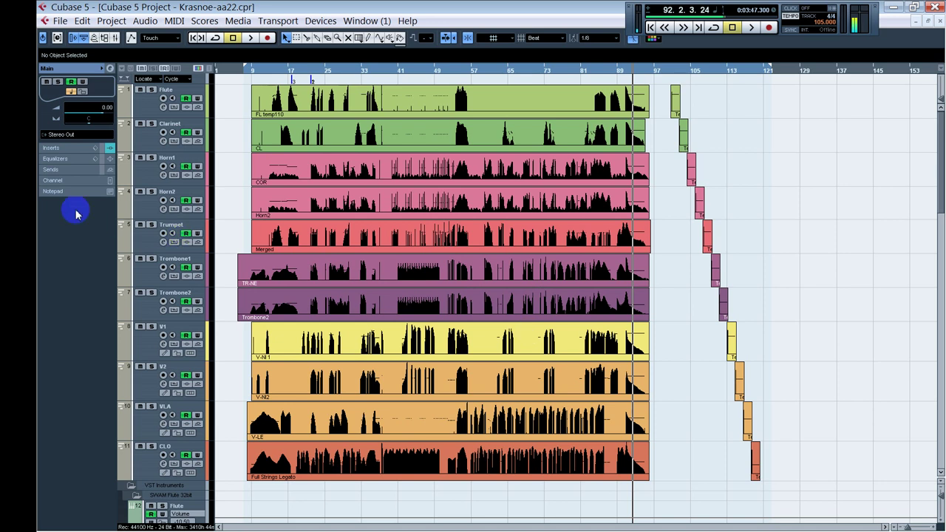
left_click(17, 204)
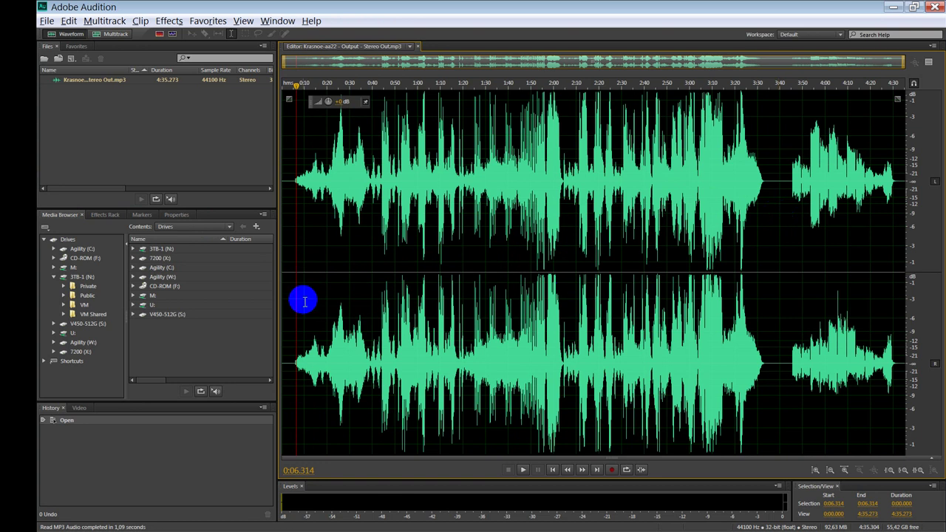
Mark the mixdown's opening passage from about 0:05 to 0:39 and return to the desktop
left_click(296, 347)
left_click_drag(296, 348, 374, 347)
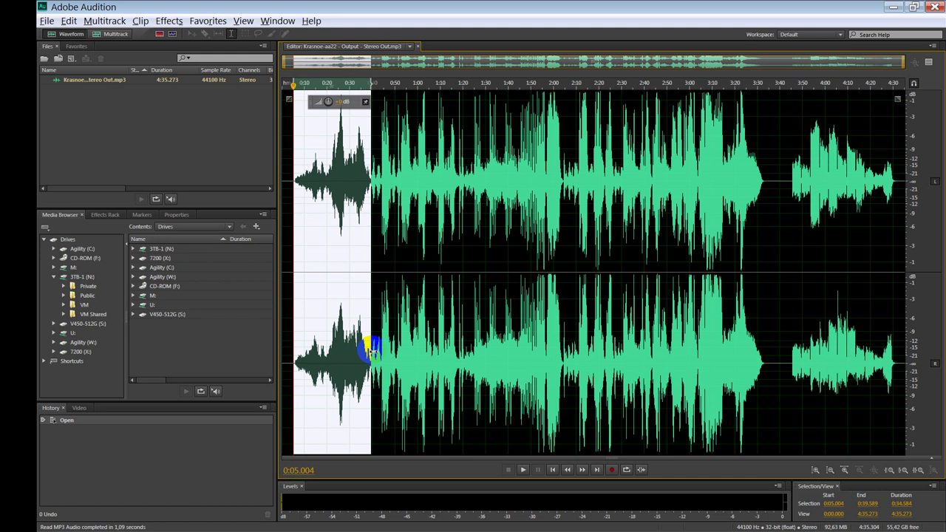
key("alt+F4")
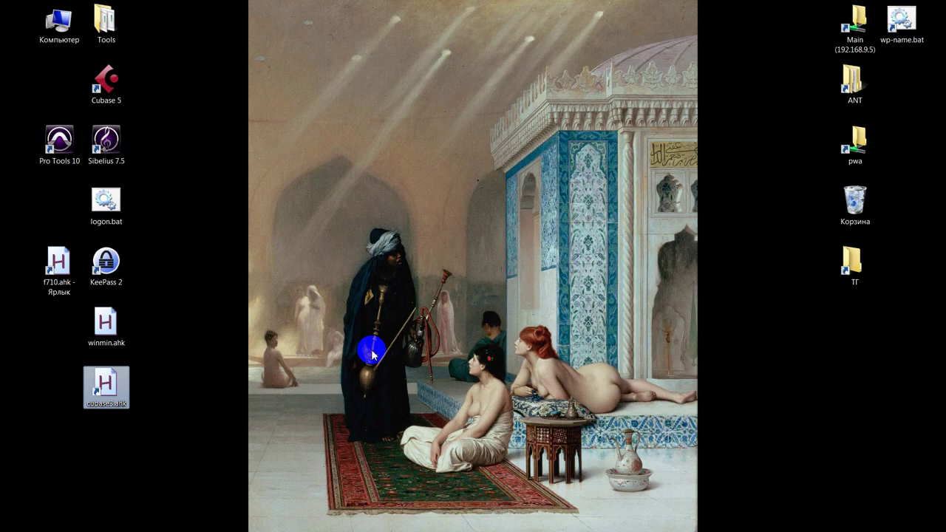
Switch to the Cubase project, place the playhead near bar 4 and look through the instrument, FX and bounced tracks
left_click(27, 187)
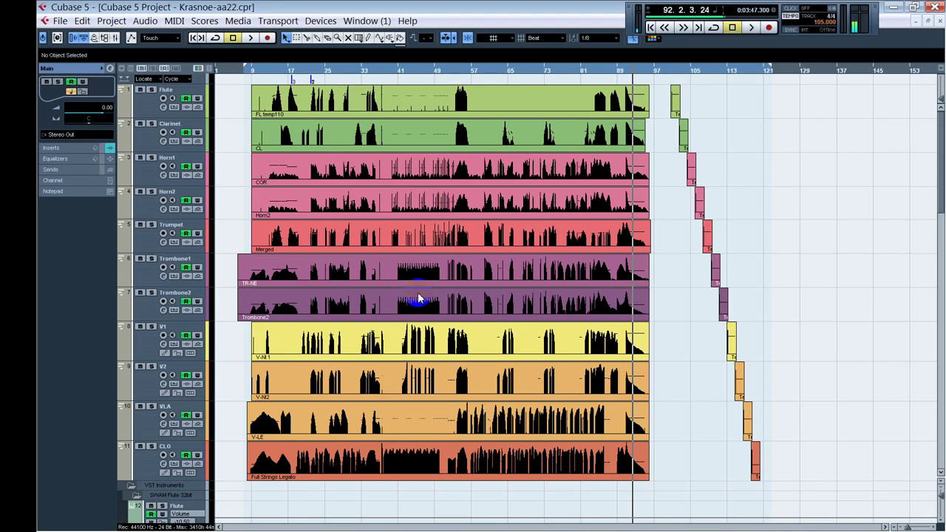
left_click(230, 301)
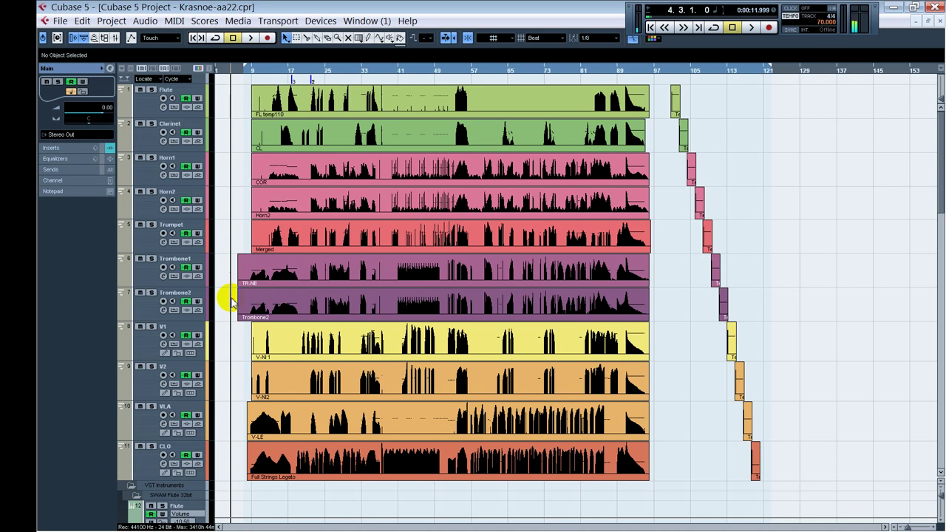
scroll(232, 399, "down", 10)
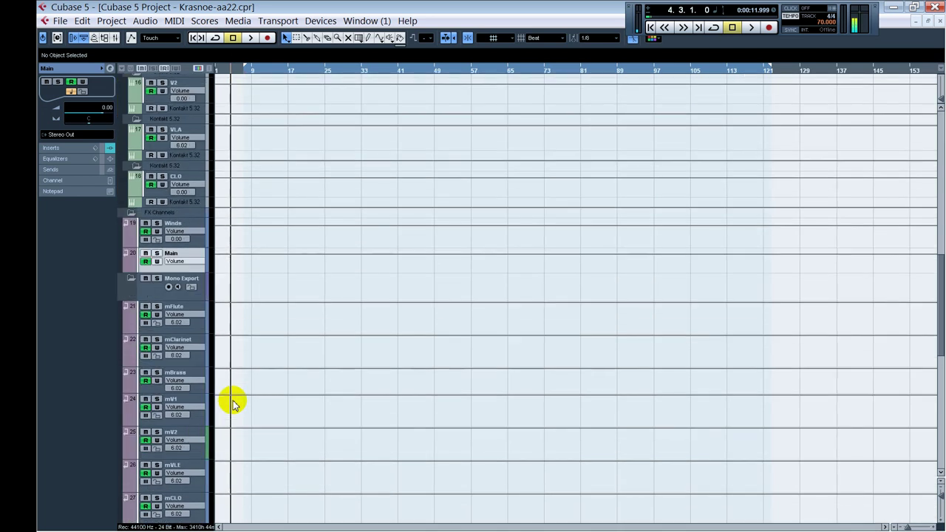
scroll(232, 402, "down", 6)
scroll(233, 399, "up", 5)
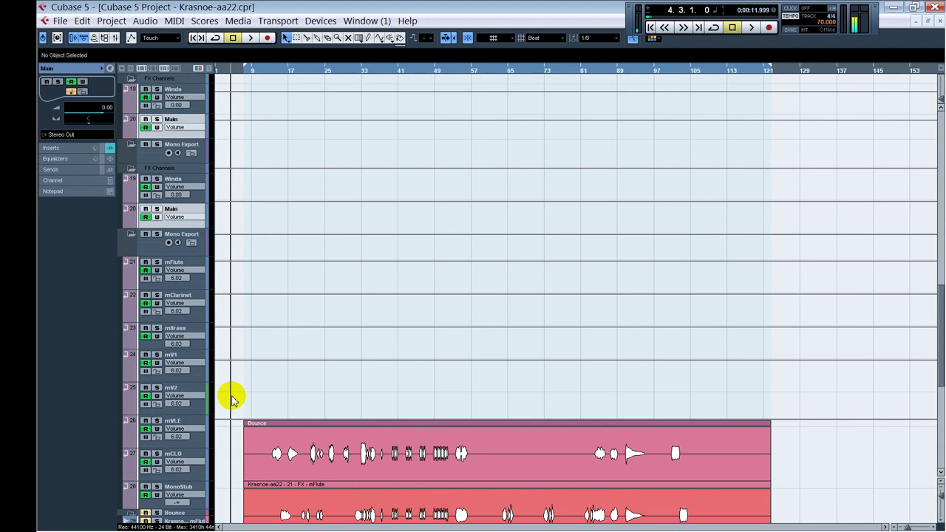
scroll(232, 399, "up", 10)
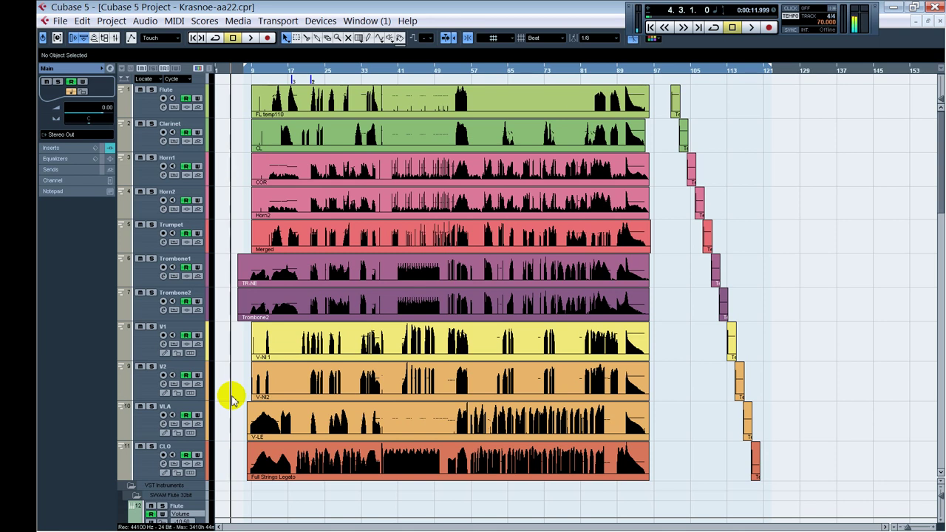
Leave the stereo mixdown in Audition and start Adobe Audition afresh from the system search
left_click(15, 207)
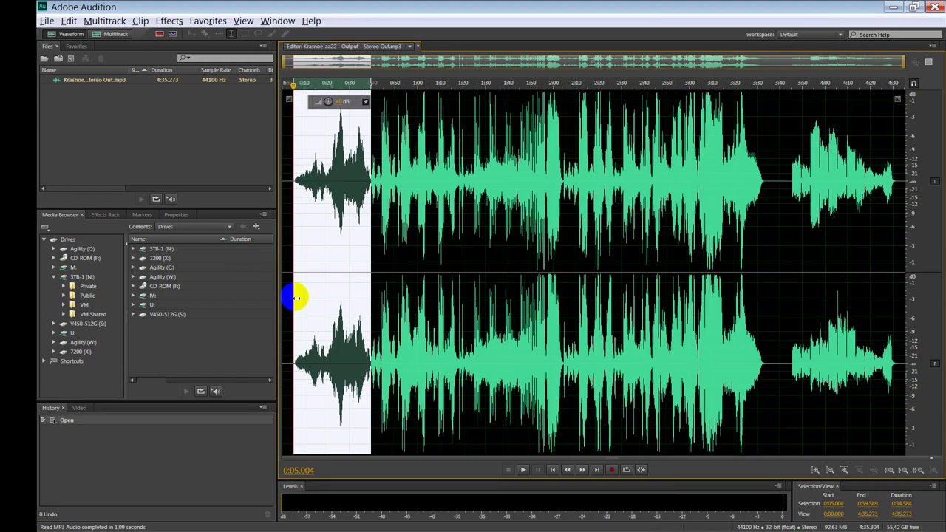
key("alt+Tab")
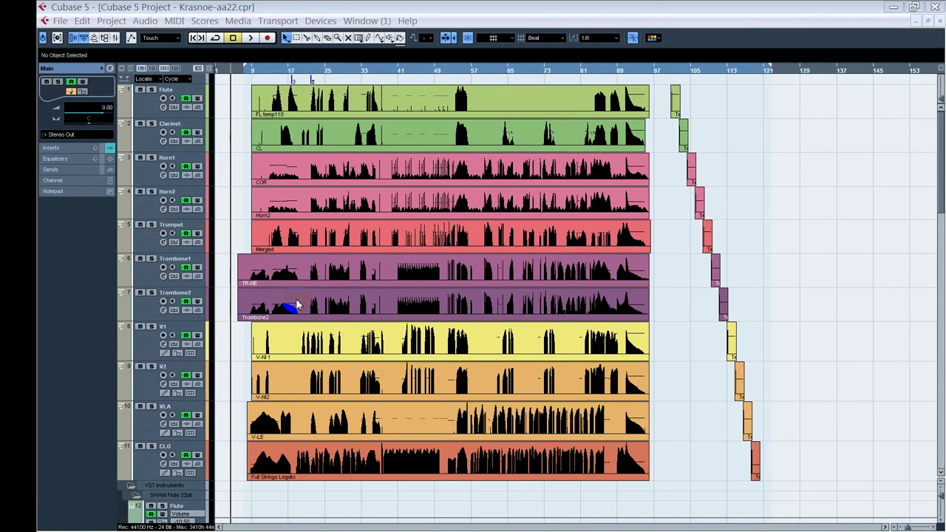
left_click(16, 37)
type("audiot")
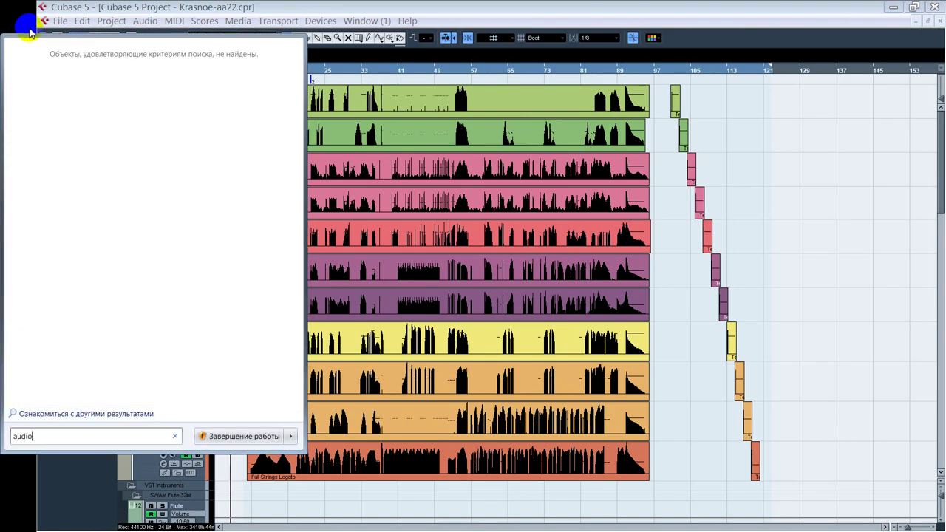
key("BackSpace")
key("BackSpace")
type("t")
key("Return")
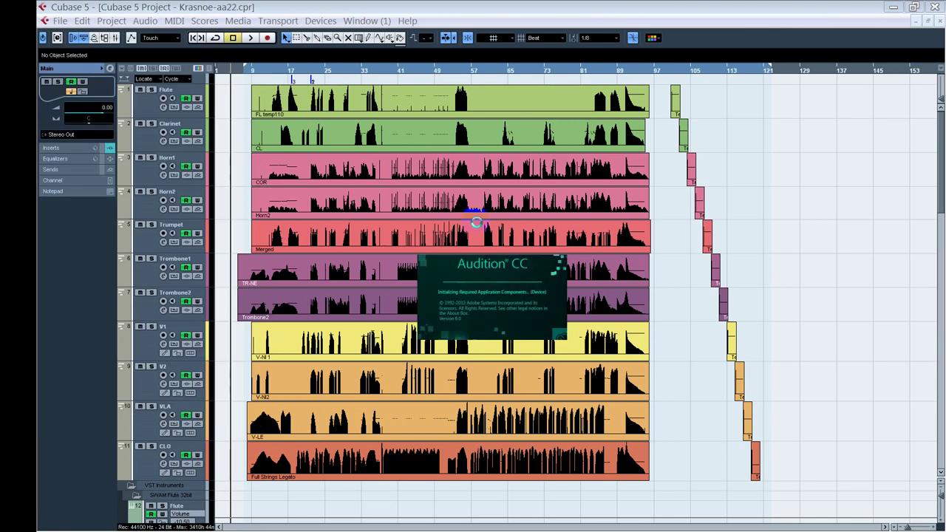
Open the brass stem Krasnoe-aa22 - 23 - FX - mBrass.mp3
key("ctrl+o")
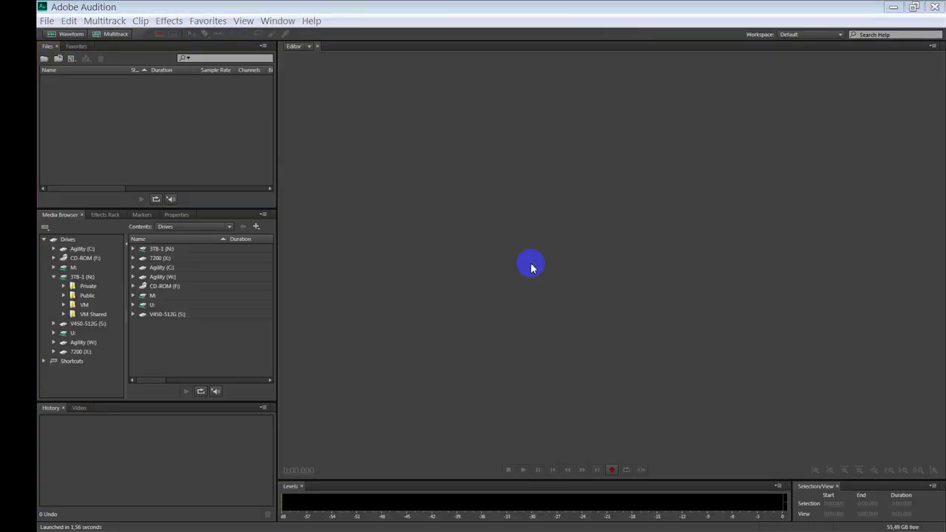
left_click_drag(500, 111, 490, 209)
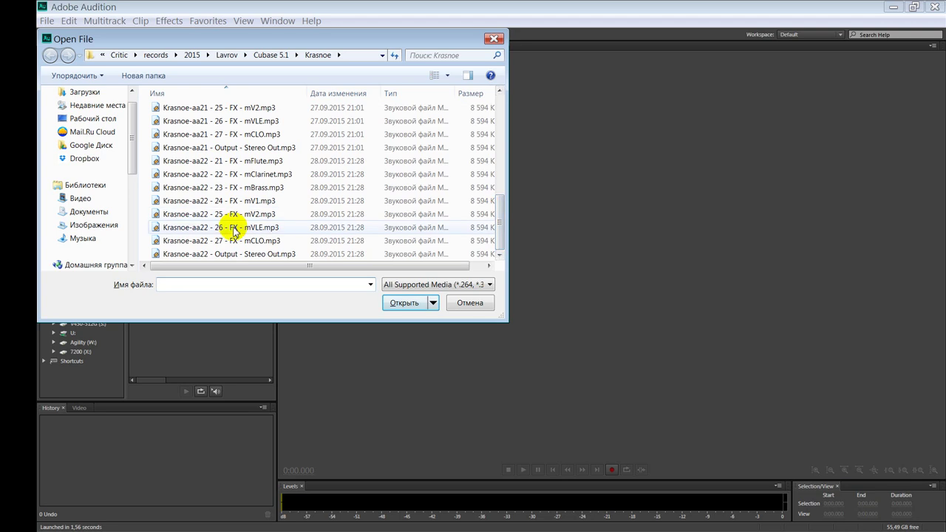
double_click(243, 187)
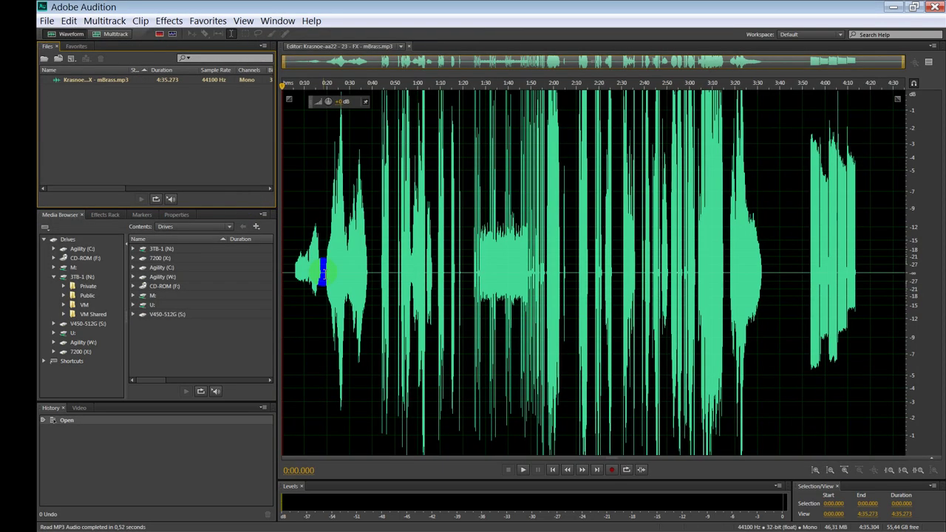
Examine the brass stem's waveform peaks against the 0 dB level at several amplitude scales
left_click(867, 277)
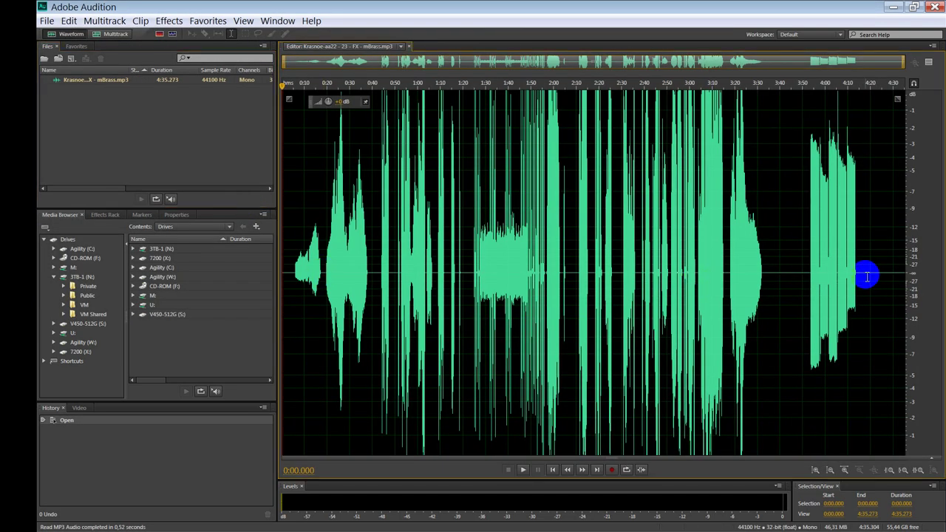
scroll(867, 277, "up", 2)
scroll(913, 275, "down", 2)
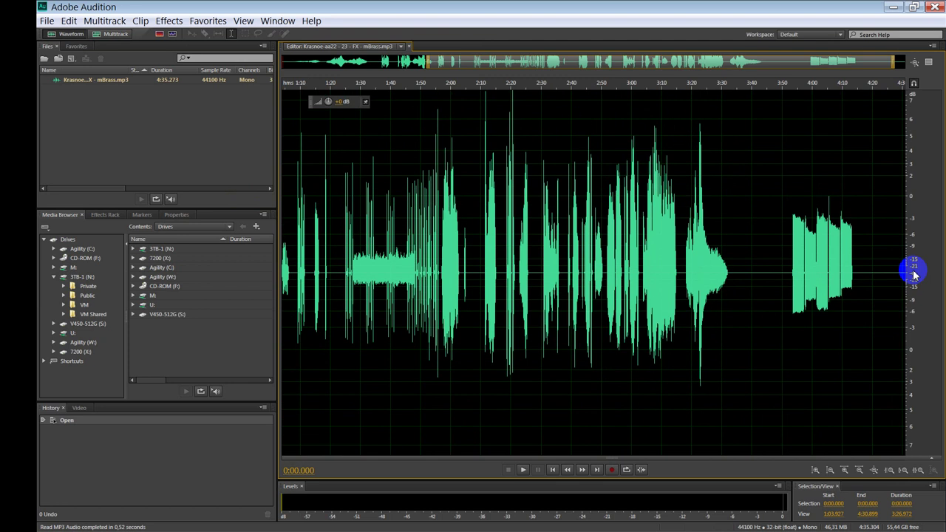
scroll(914, 275, "down", 1)
scroll(913, 275, "down", 1)
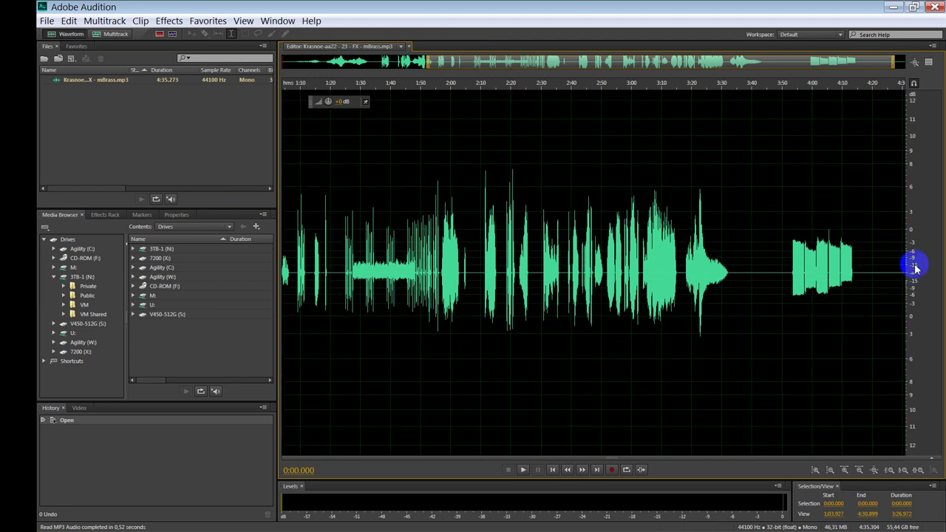
scroll(914, 268, "up", 3)
scroll(914, 268, "down", 1)
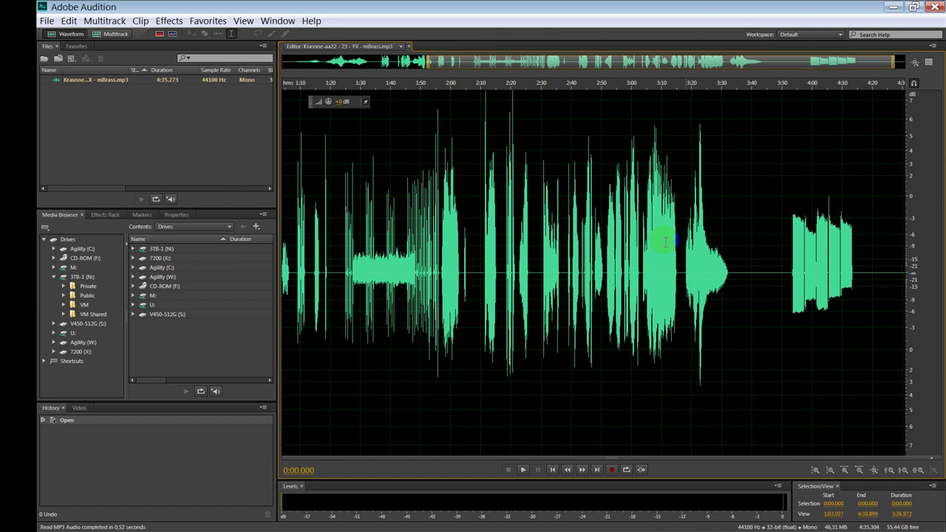
scroll(800, 323, "down", 5)
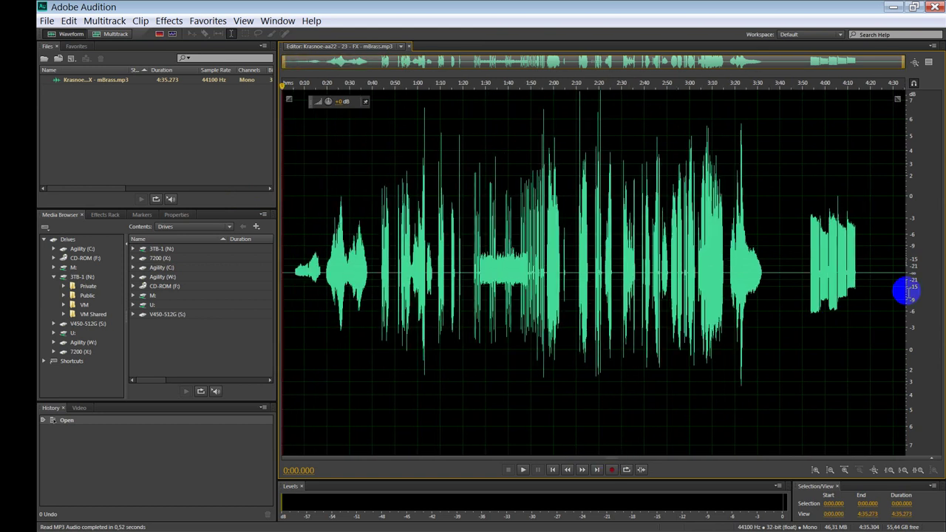
scroll(914, 275, "down", 2)
scroll(925, 277, "down", 1)
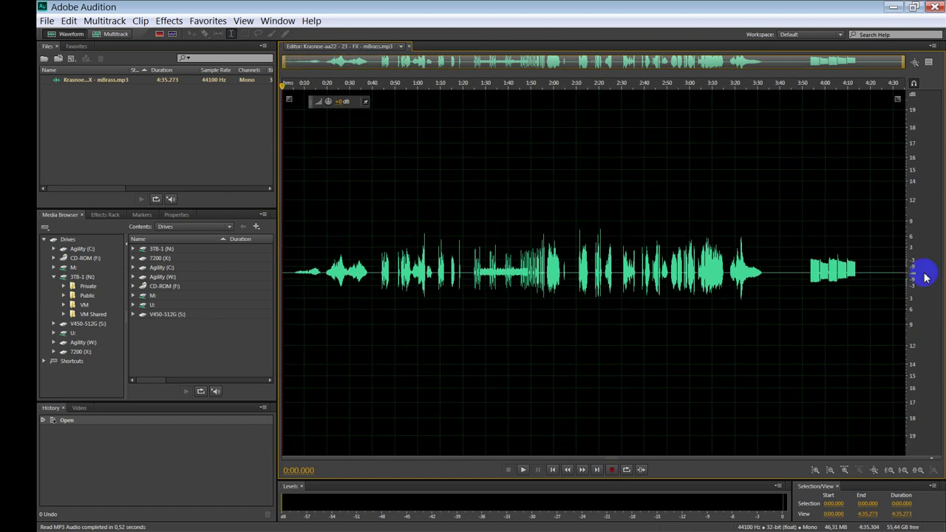
scroll(923, 276, "up", 4)
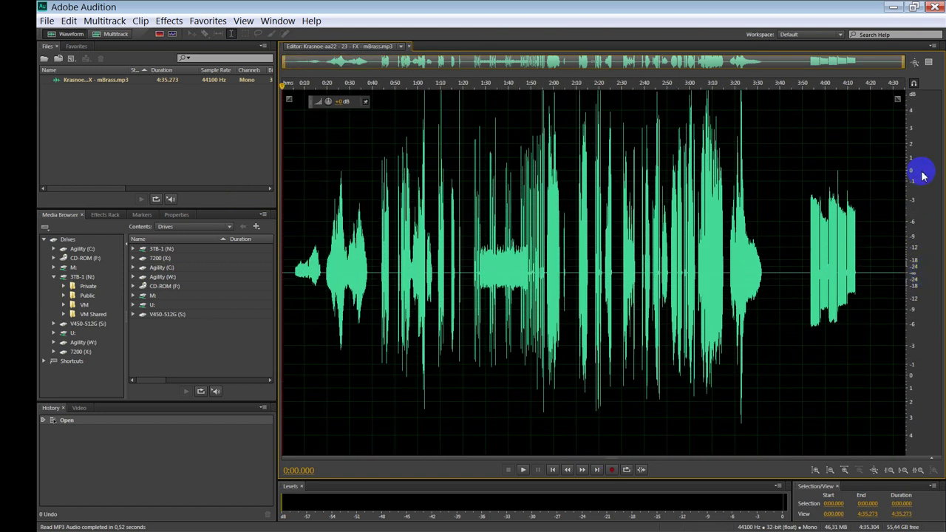
Listen briefly to the brass stem from about 2:40 and again from about 3:06
left_click(642, 240)
key("space")
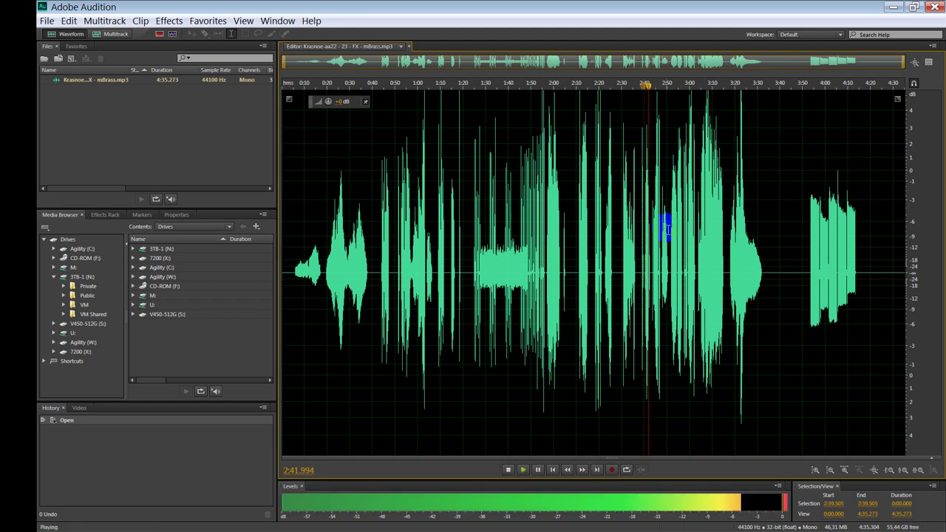
key("space")
left_click(699, 209)
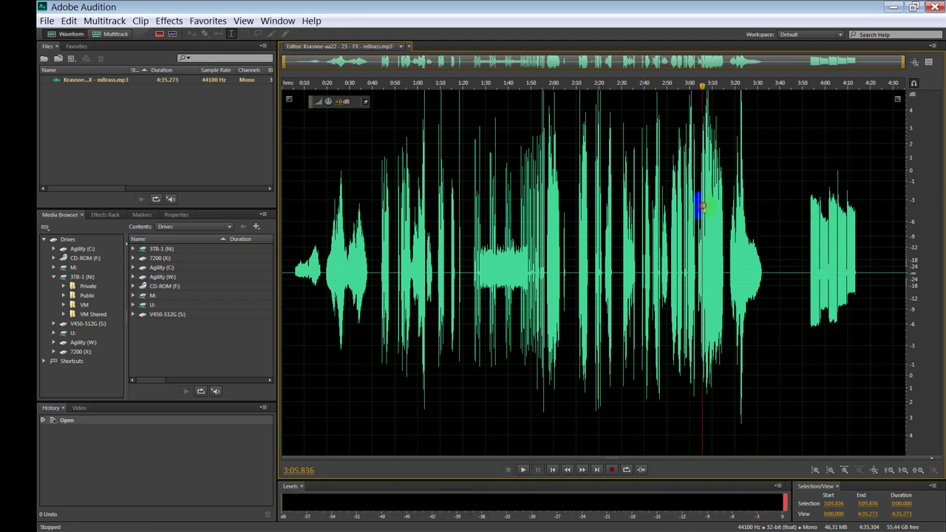
key("space")
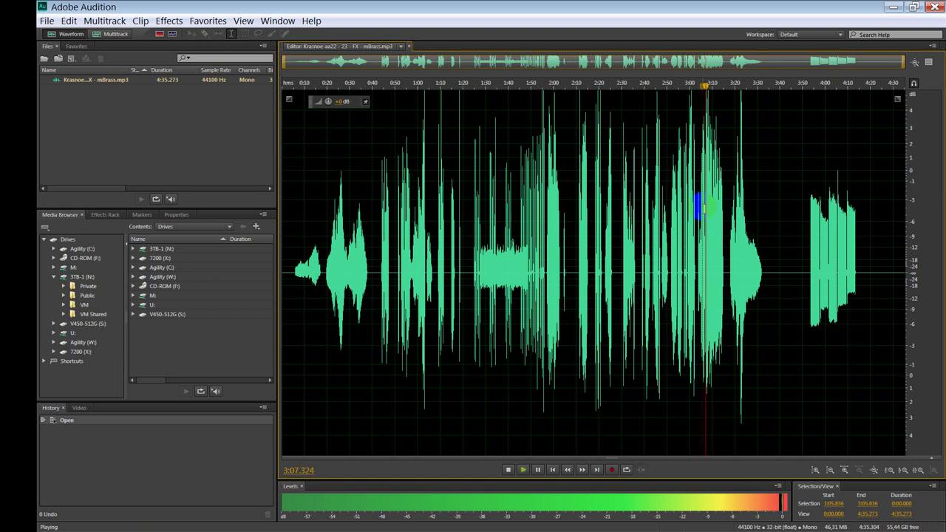
key("space")
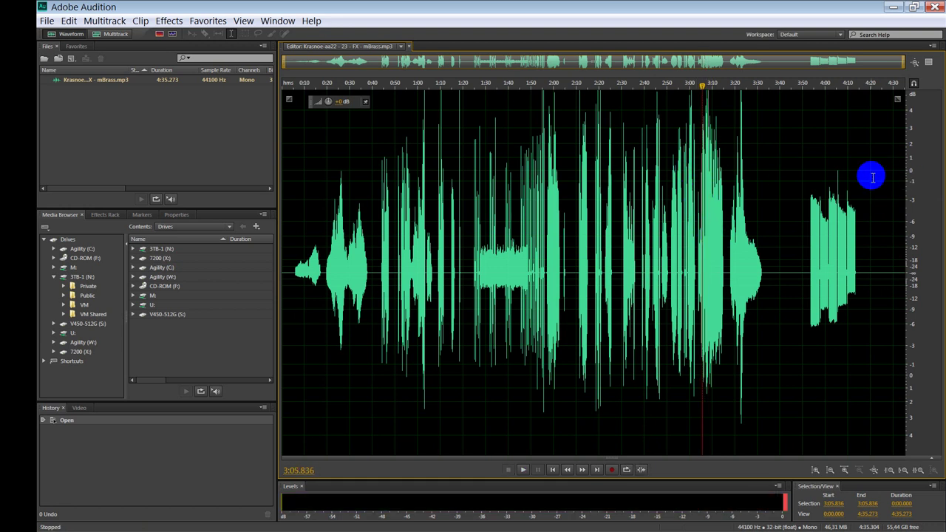
Place the brass stem's playhead at about 0:18, close Audition and return to the Cubase project
left_click(323, 266)
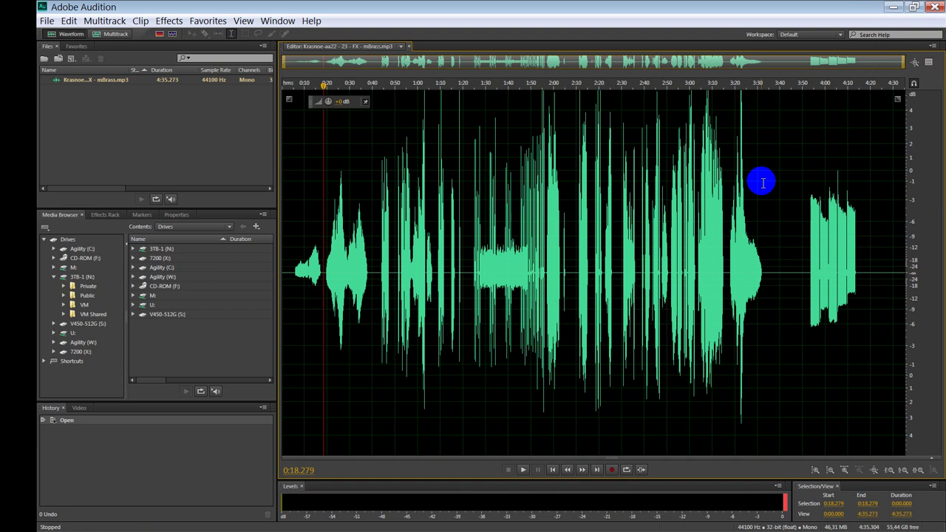
key("alt+F4")
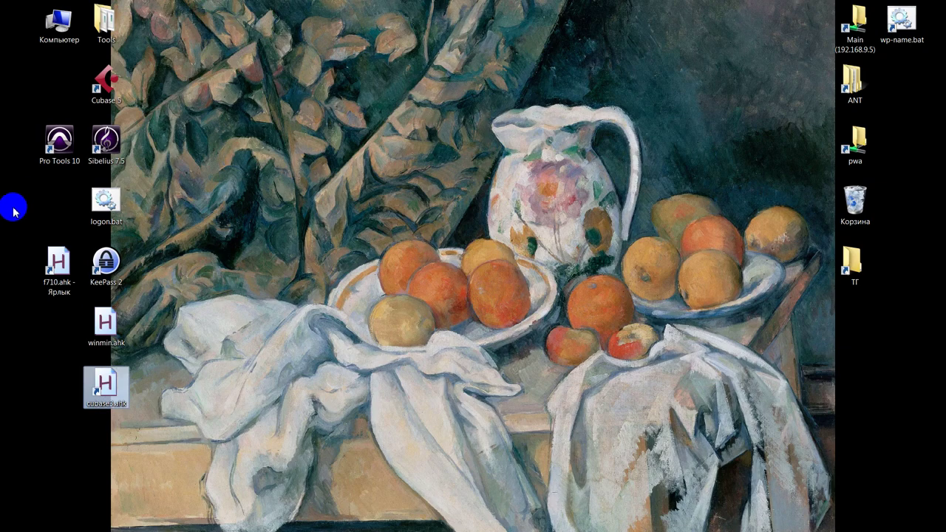
left_click(13, 193)
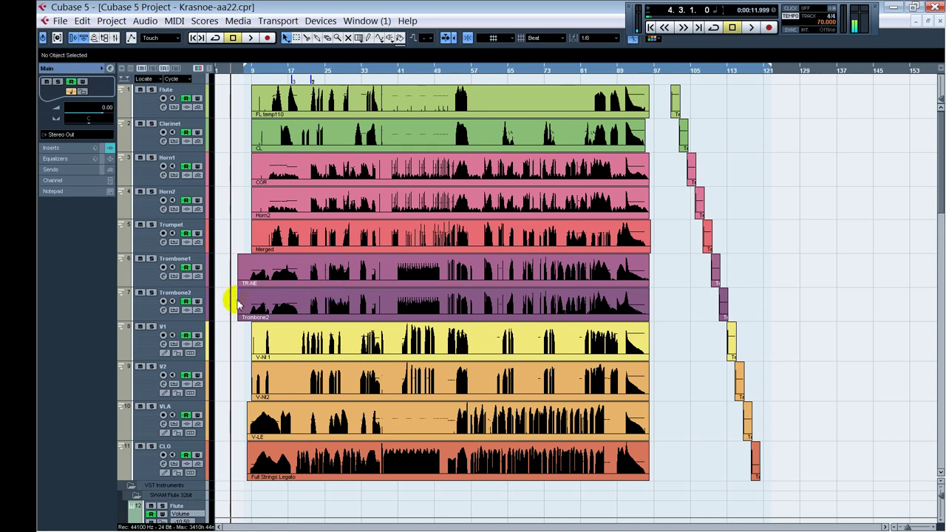
Examine the mono export channels and the bounced stem tracks, comparing the mBrass waveform with the other stems
scroll(226, 269, "down", 10)
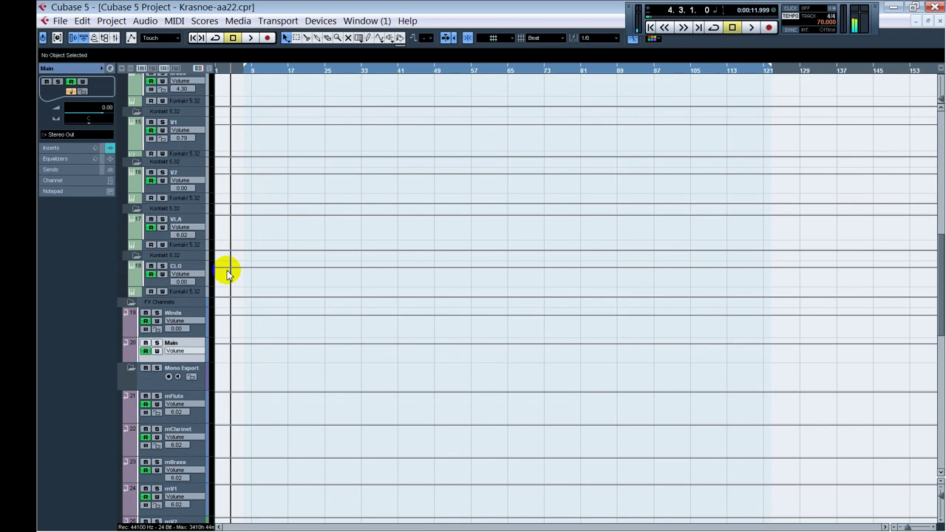
scroll(228, 273, "up", 6)
scroll(227, 273, "down", 8)
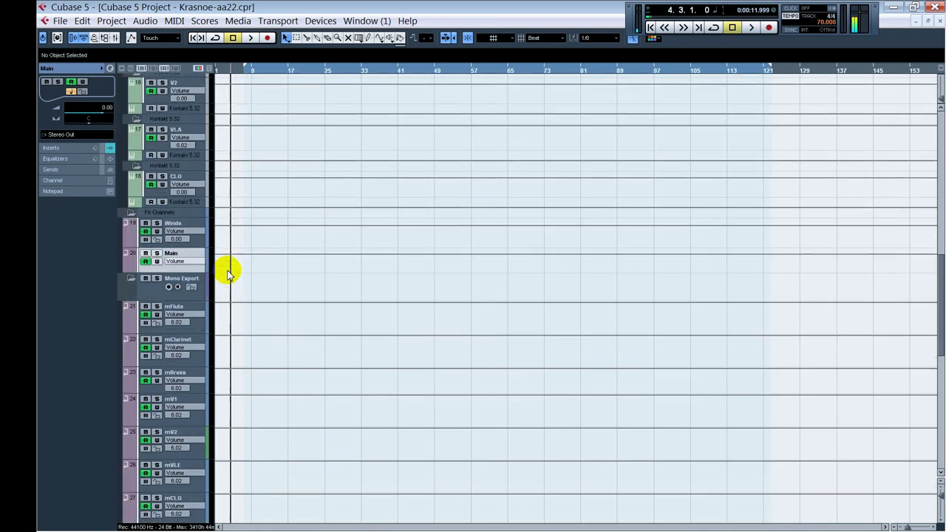
scroll(228, 273, "down", 10)
scroll(228, 274, "up", 8)
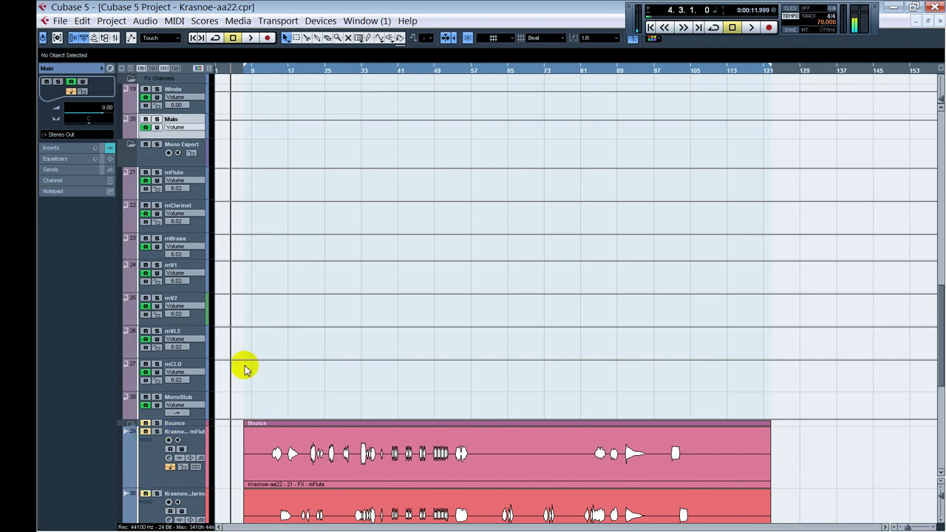
scroll(248, 366, "up", 3)
scroll(251, 360, "up", 3)
scroll(252, 360, "down", 10)
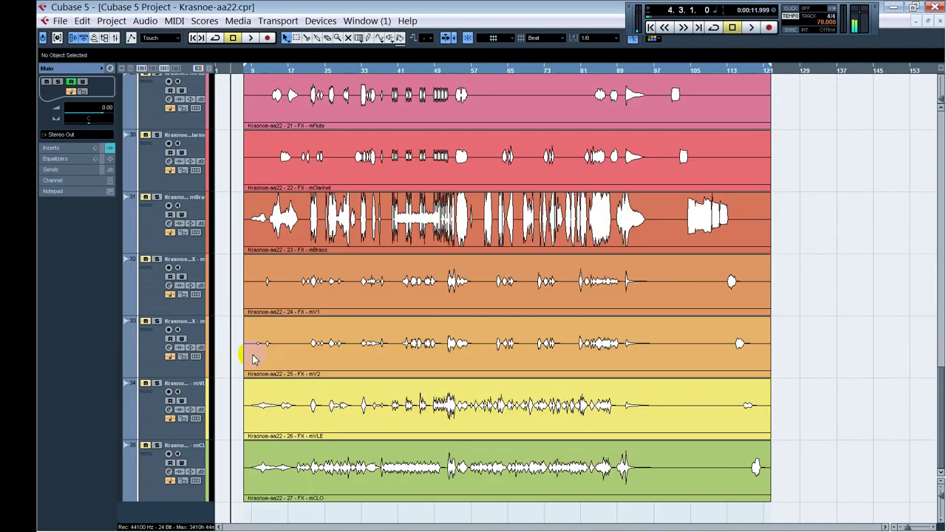
scroll(249, 360, "up", 15)
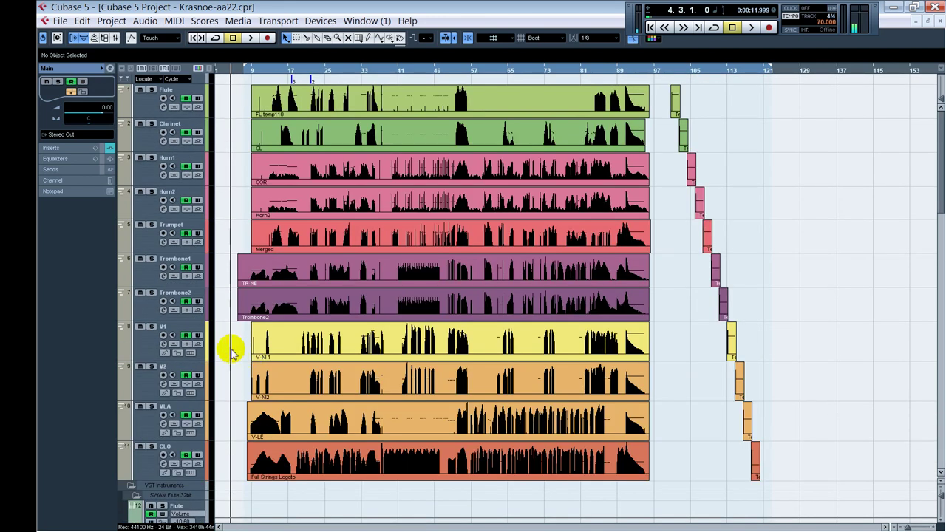
Open the audio mixdown export settings for the project and set the file format to Wave File
left_click(59, 20)
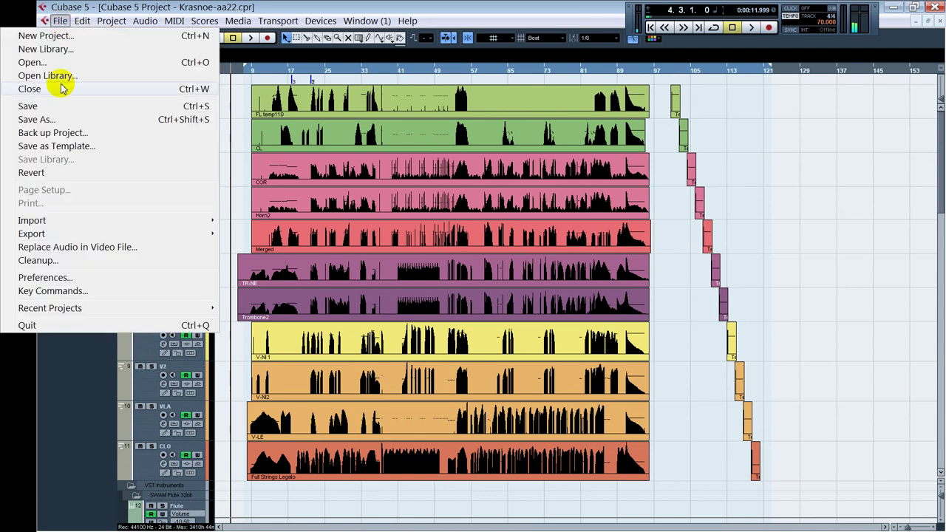
mouse_move(81, 235)
left_click(271, 257)
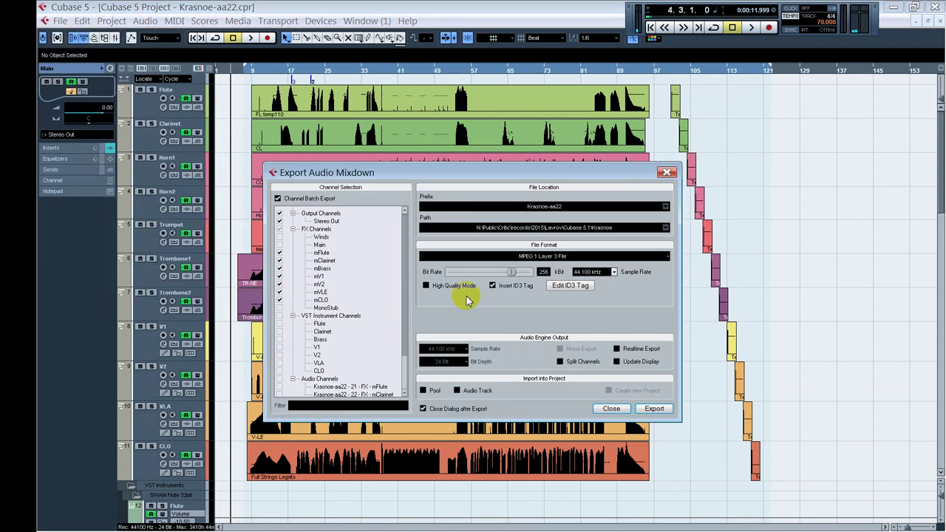
left_click(546, 255)
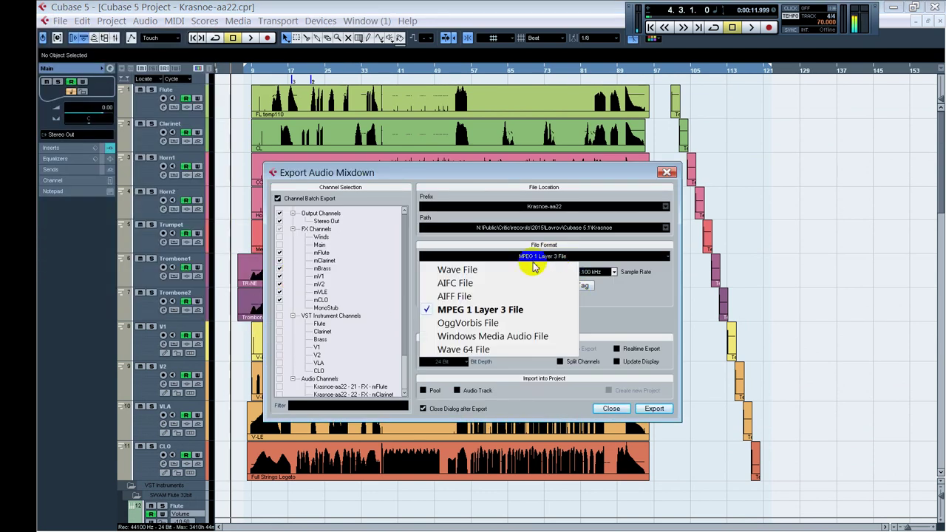
left_click(524, 269)
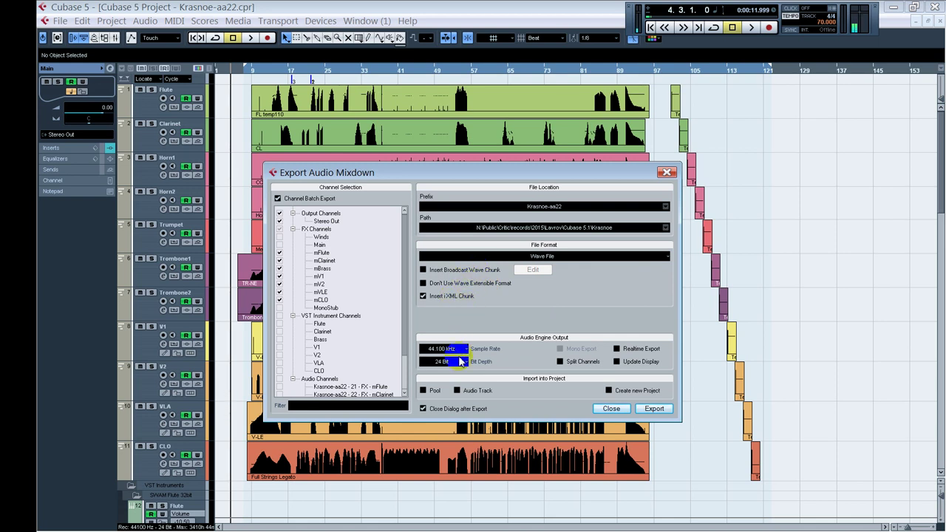
Keep the export bit depth at 24 Bit, exclude the mono channels mFlute through mCLO so only Stereo Out stays selected, and close the export settings
left_click(443, 361)
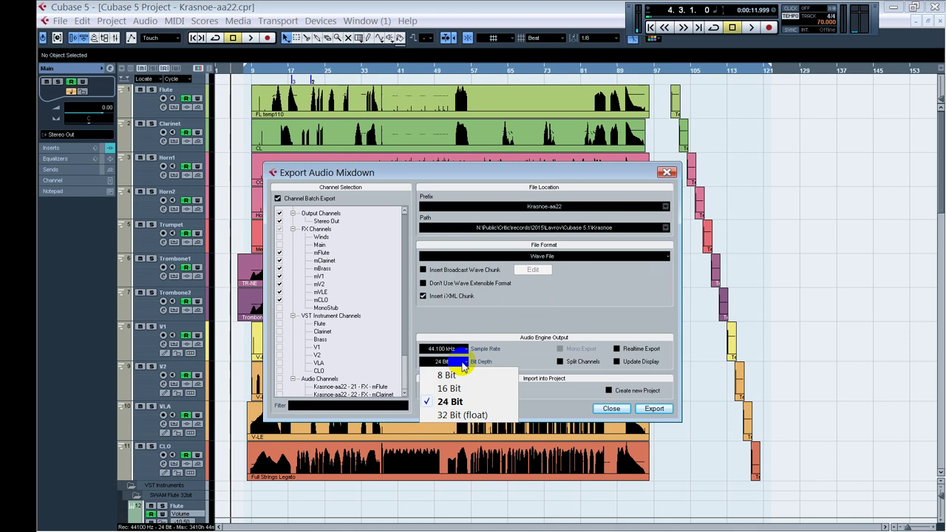
left_click(462, 362)
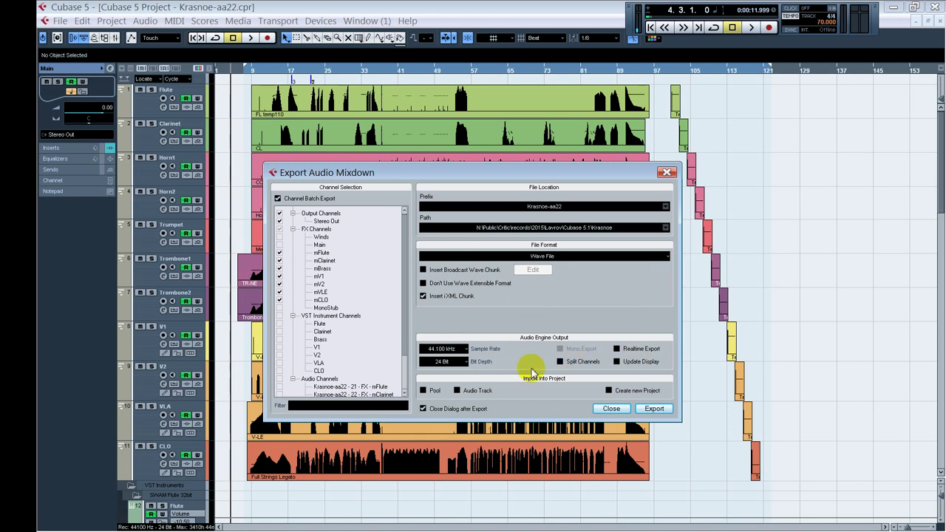
left_click(279, 252)
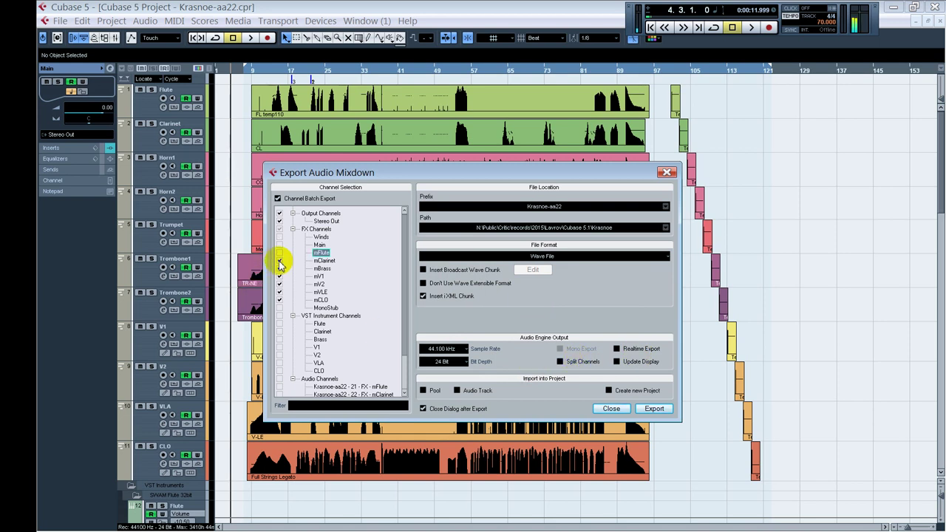
left_click(280, 260)
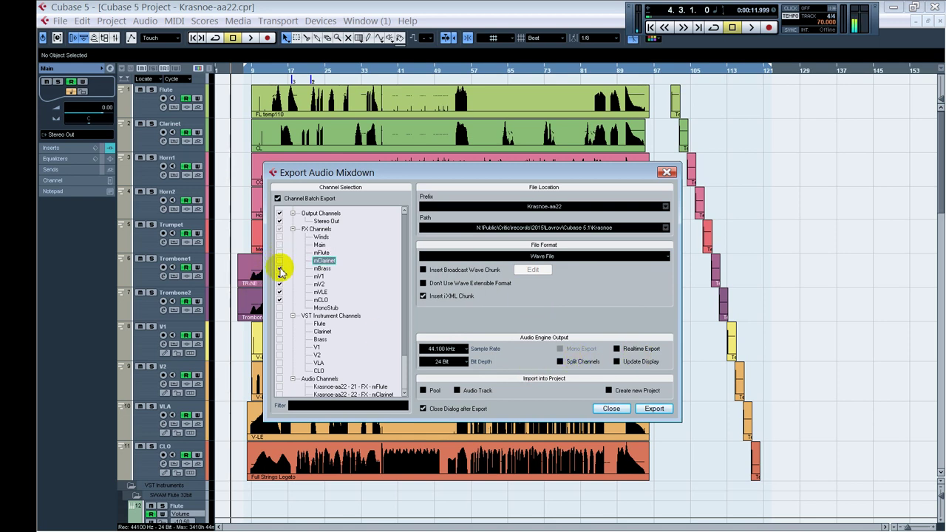
left_click(279, 268)
left_click(279, 276)
left_click(279, 284)
left_click(279, 291)
left_click(280, 299)
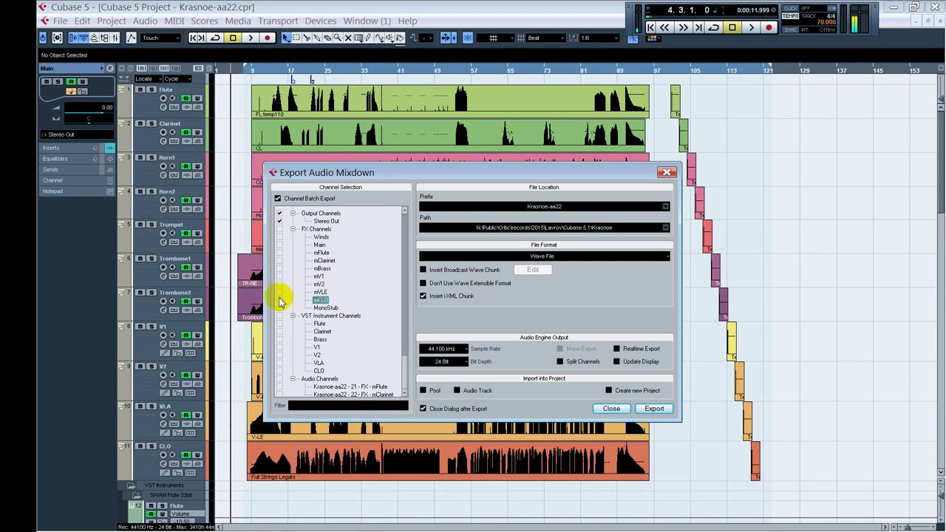
mouse_move(401, 251)
left_mouse_down()
mouse_move(405, 295)
mouse_move(415, 249)
left_mouse_up()
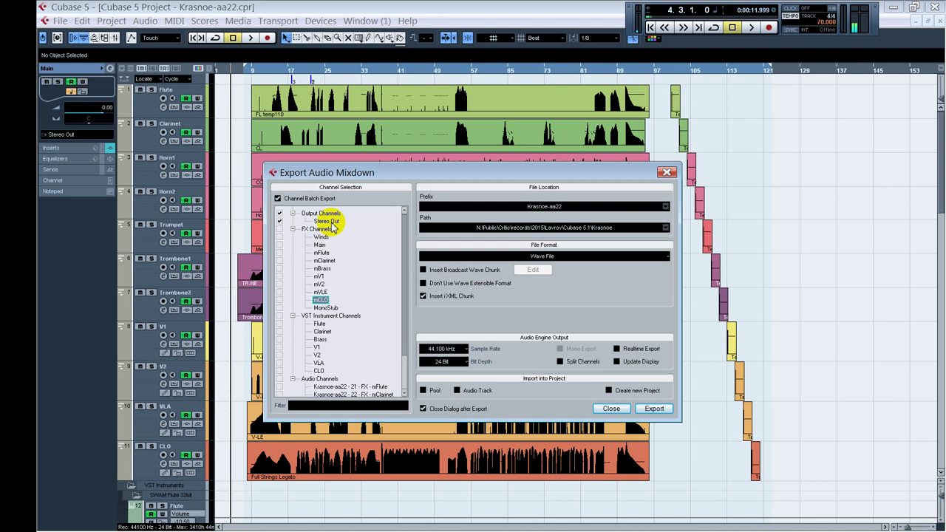
left_click(611, 408)
Review the instrument tracks and the bounced mono stem waveforms in the project, ending back at the Flute track
scroll(255, 391, "down", 15)
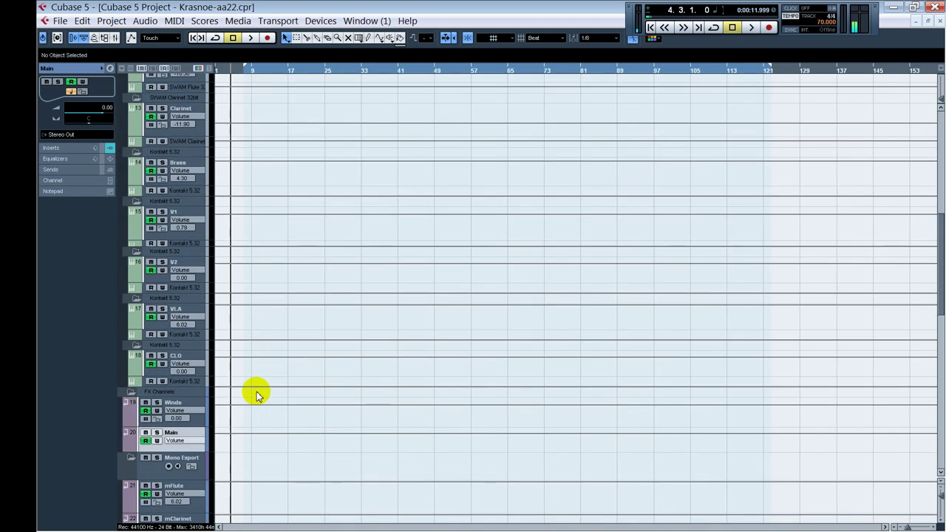
scroll(244, 399, "up", 10)
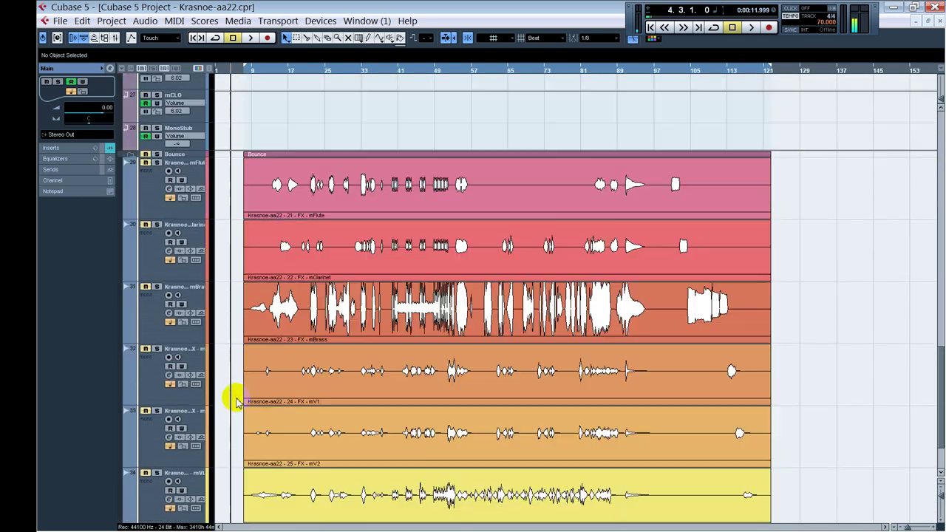
scroll(236, 401, "up", 6)
scroll(236, 401, "down", 12)
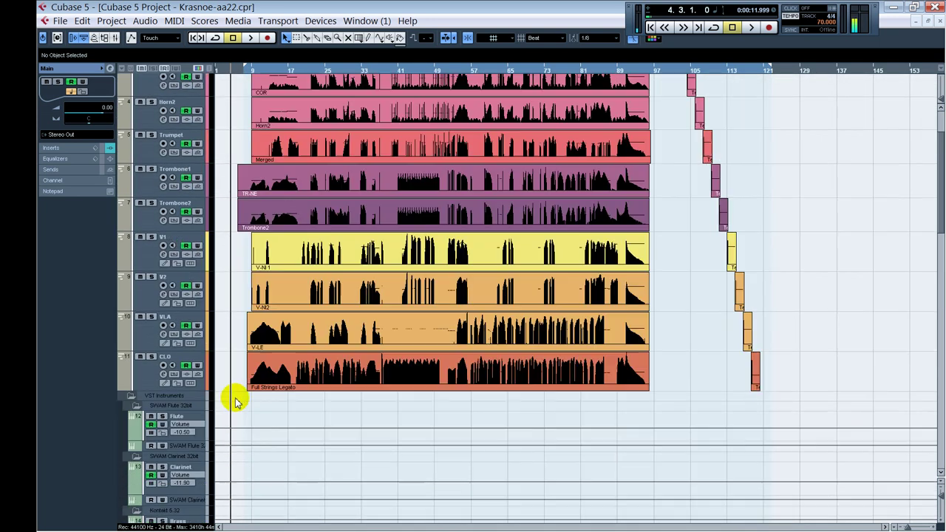
scroll(234, 400, "down", 6)
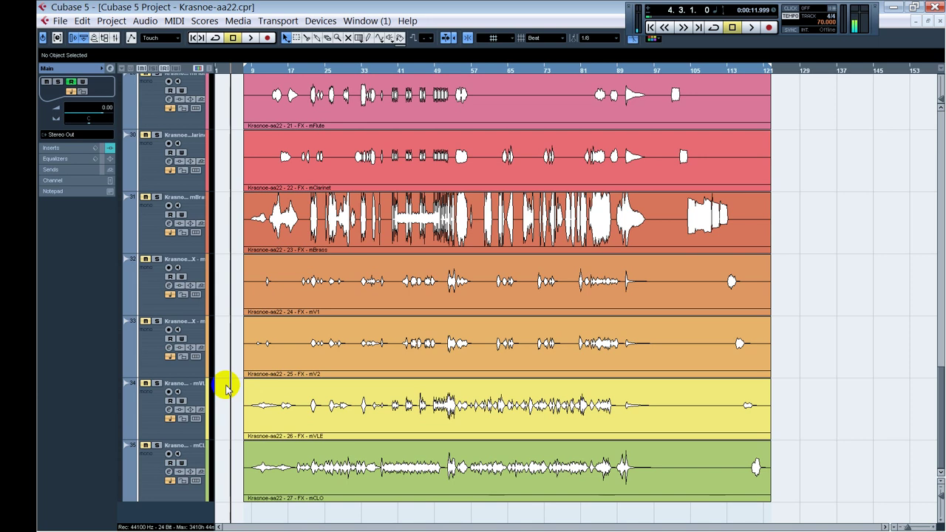
left_click(939, 296)
left_click_drag(940, 296, 929, 118)
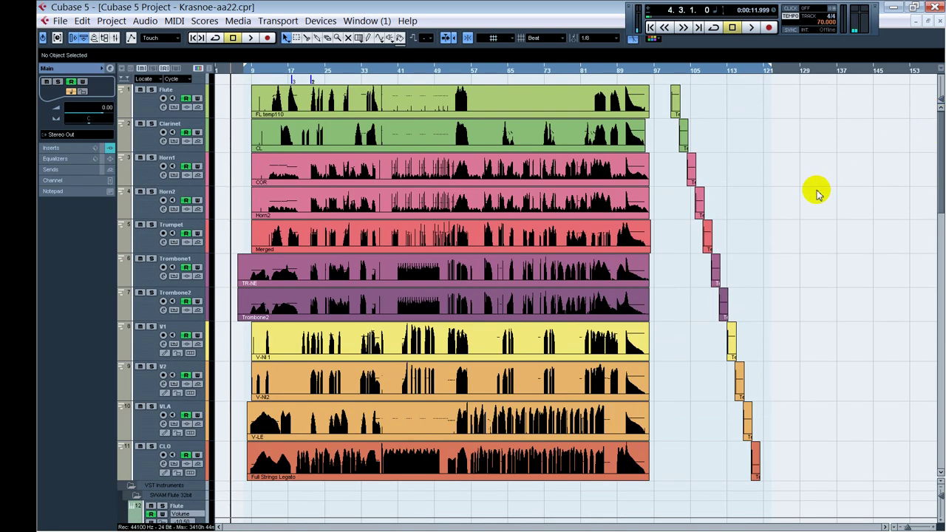